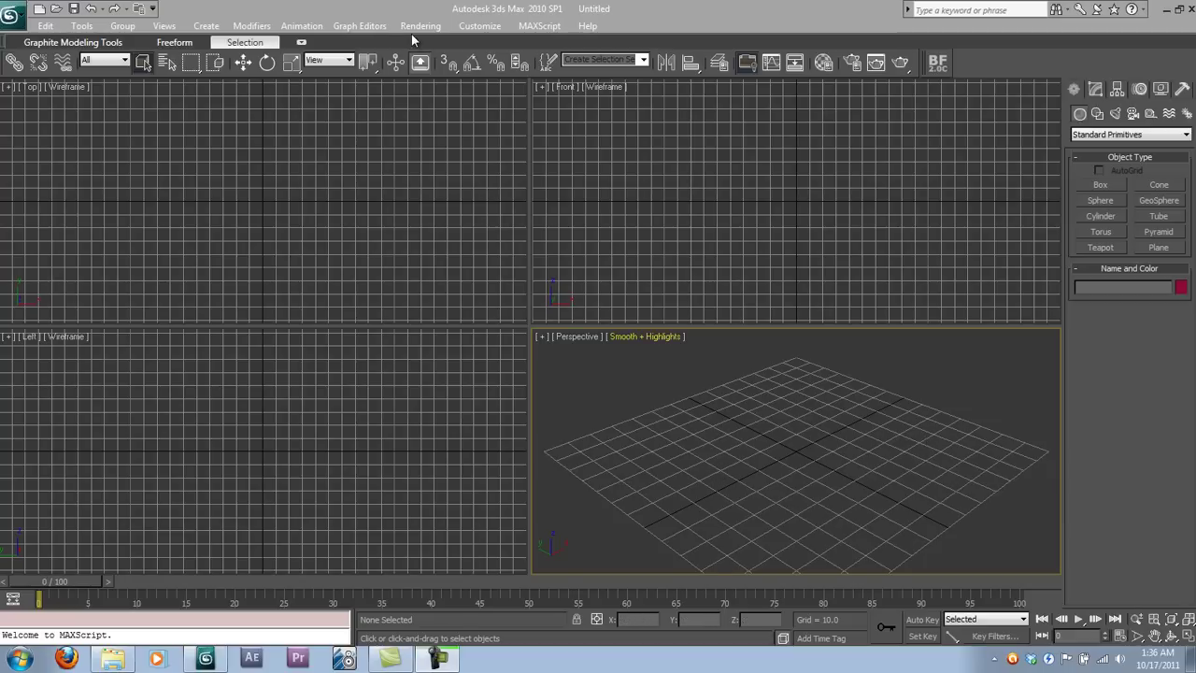
# Open the Environment and Effects dialog from the Rendering menu
pyautogui.click(341, 27)
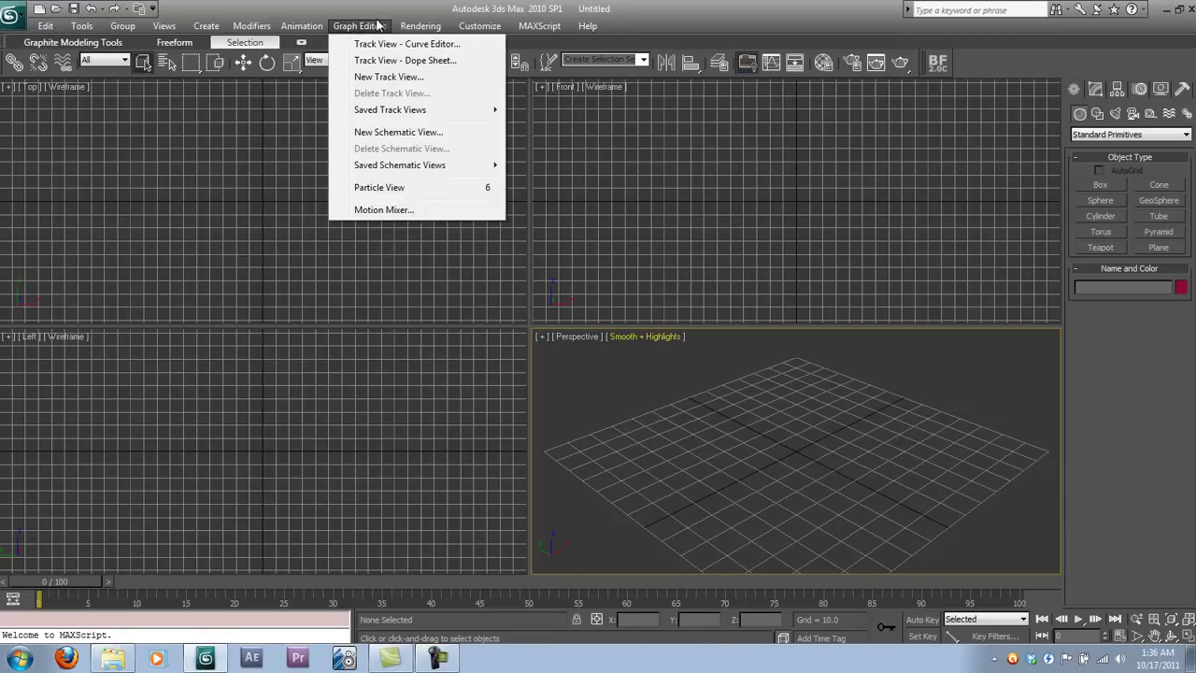
pyautogui.moveTo(420, 27)
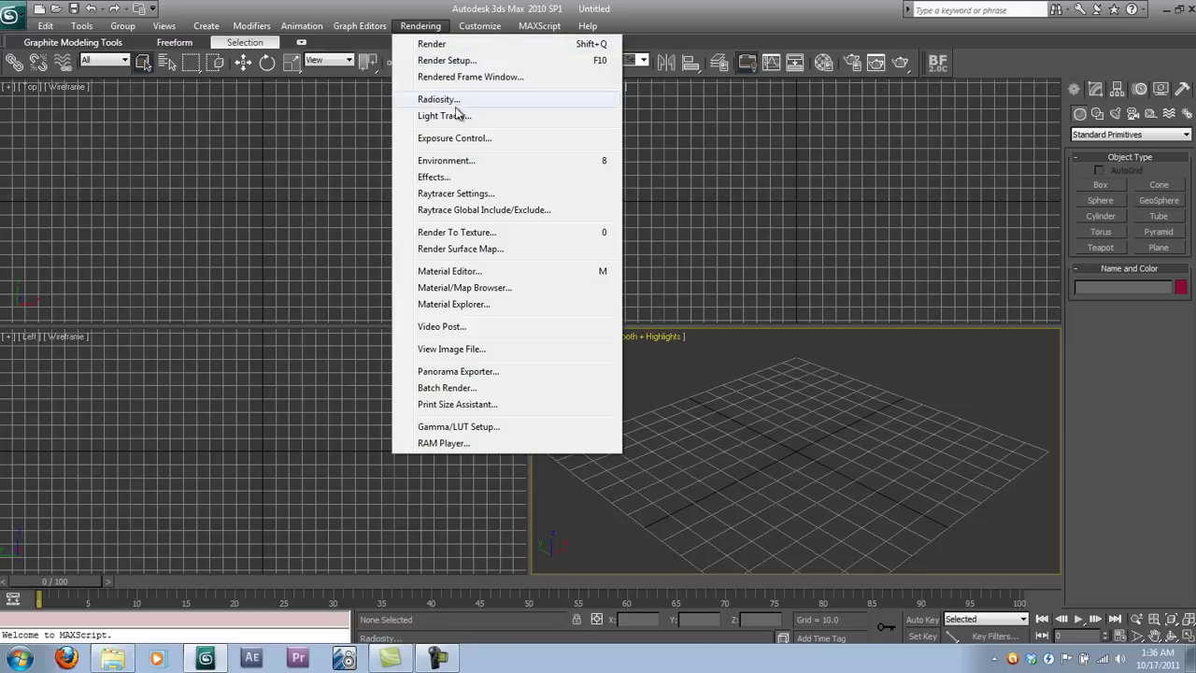
pyautogui.click(446, 161)
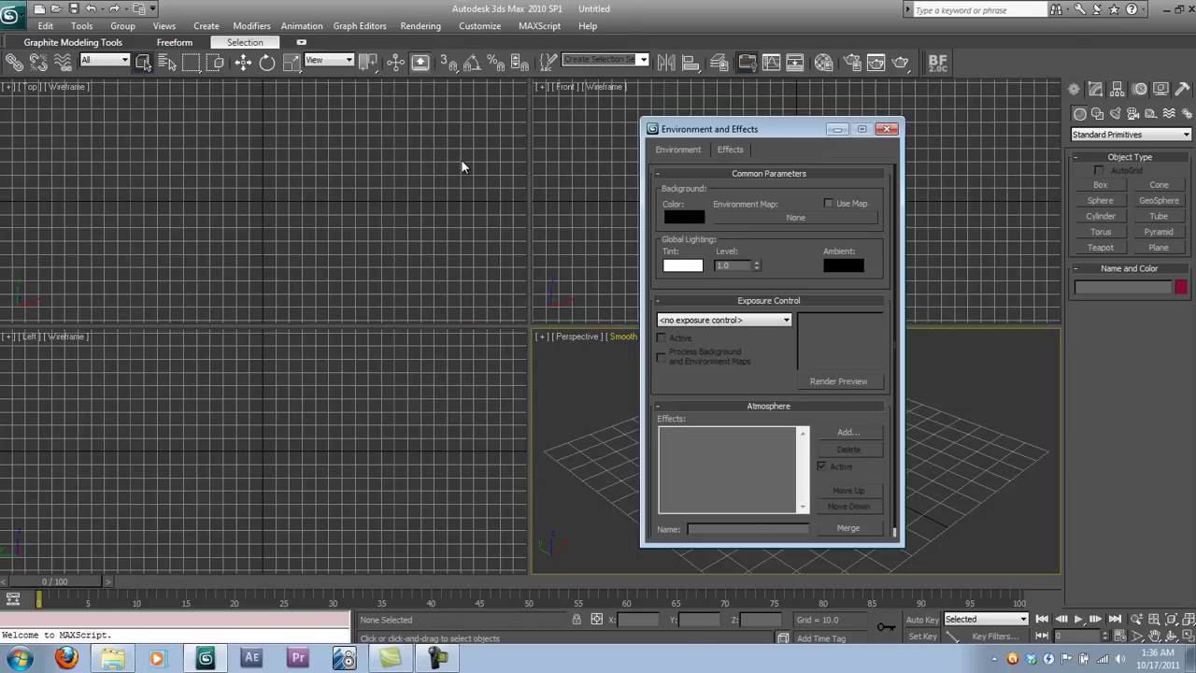
# Open the Material Editor and move it to the left of the screen
pyautogui.click(420, 25)
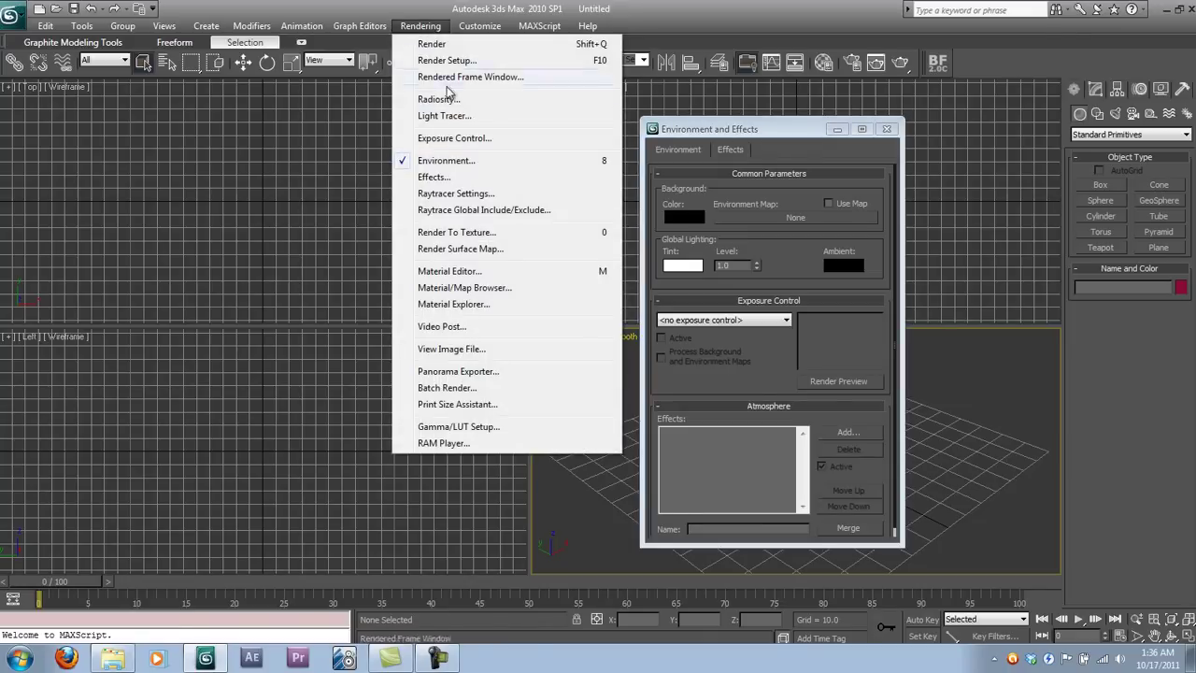
pyautogui.click(502, 270)
pyautogui.moveTo(580, 52); pyautogui.dragTo(312, 35)
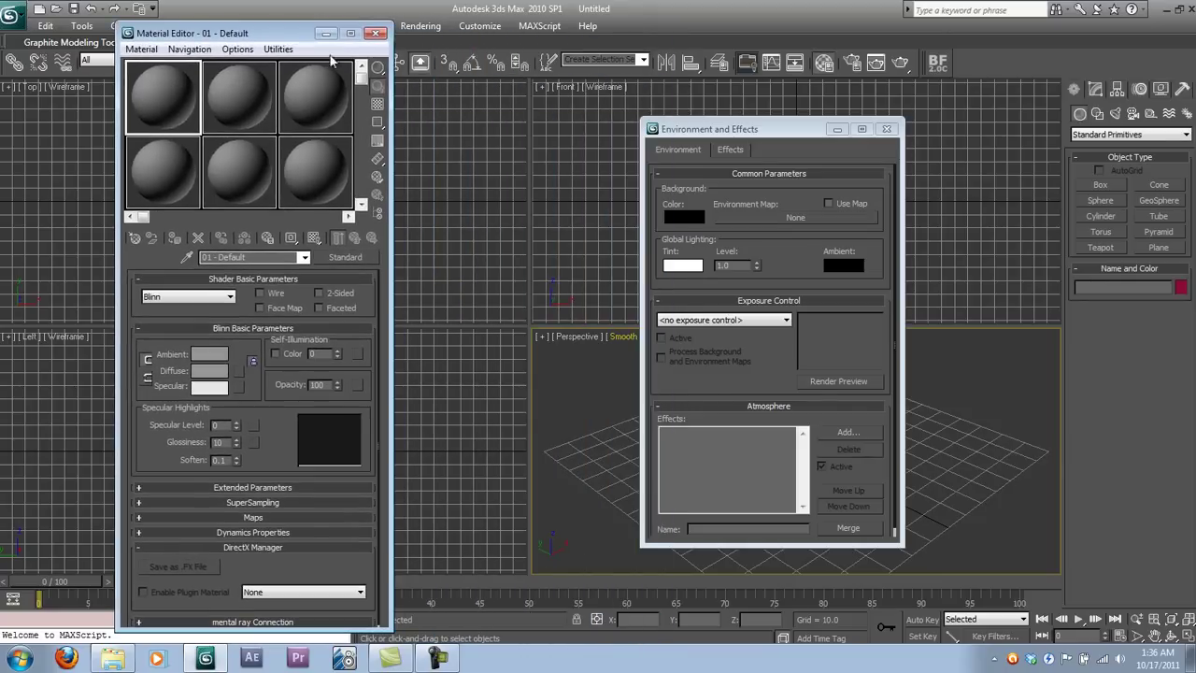
# Set a Noise map as the environment background and instance it into a Material Editor slot
pyautogui.click(768, 215)
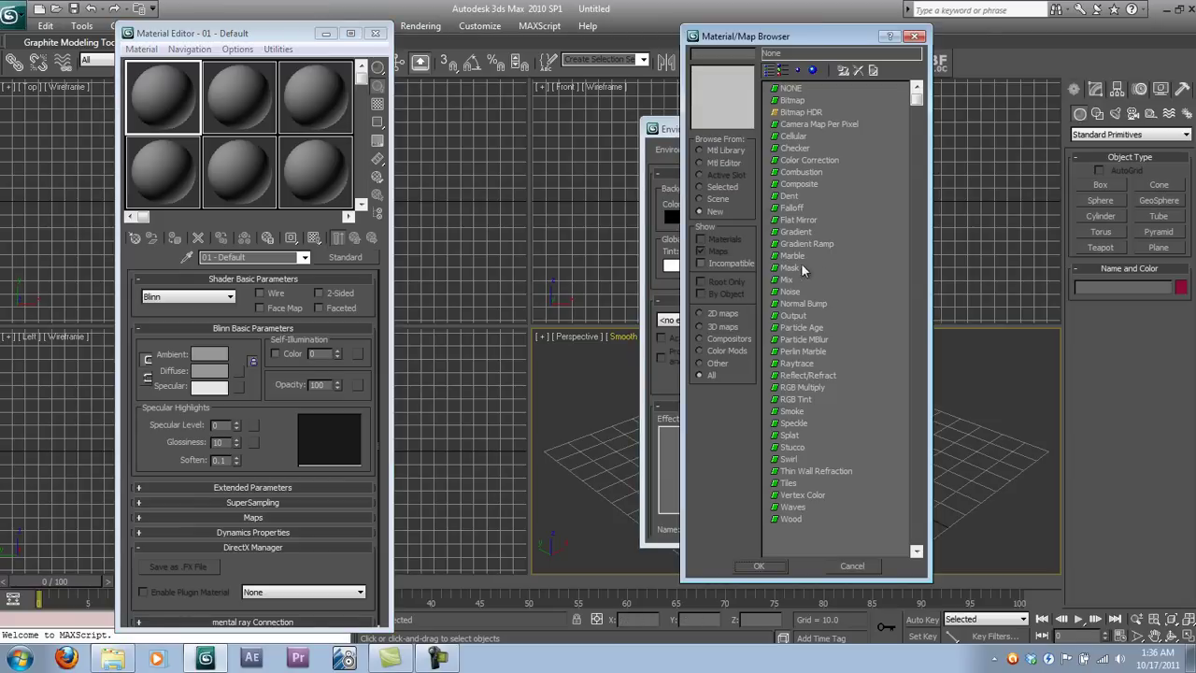
pyautogui.doubleClick(790, 291)
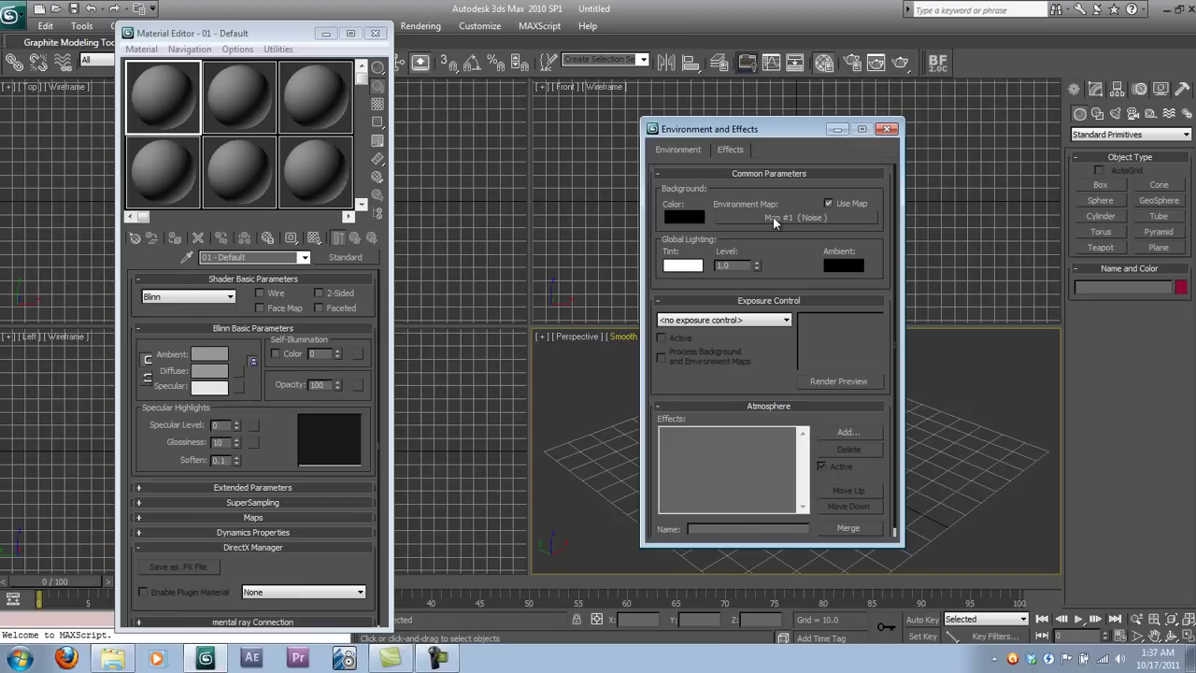
pyautogui.moveTo(773, 216); pyautogui.dragTo(153, 104)
pyautogui.click(224, 375)
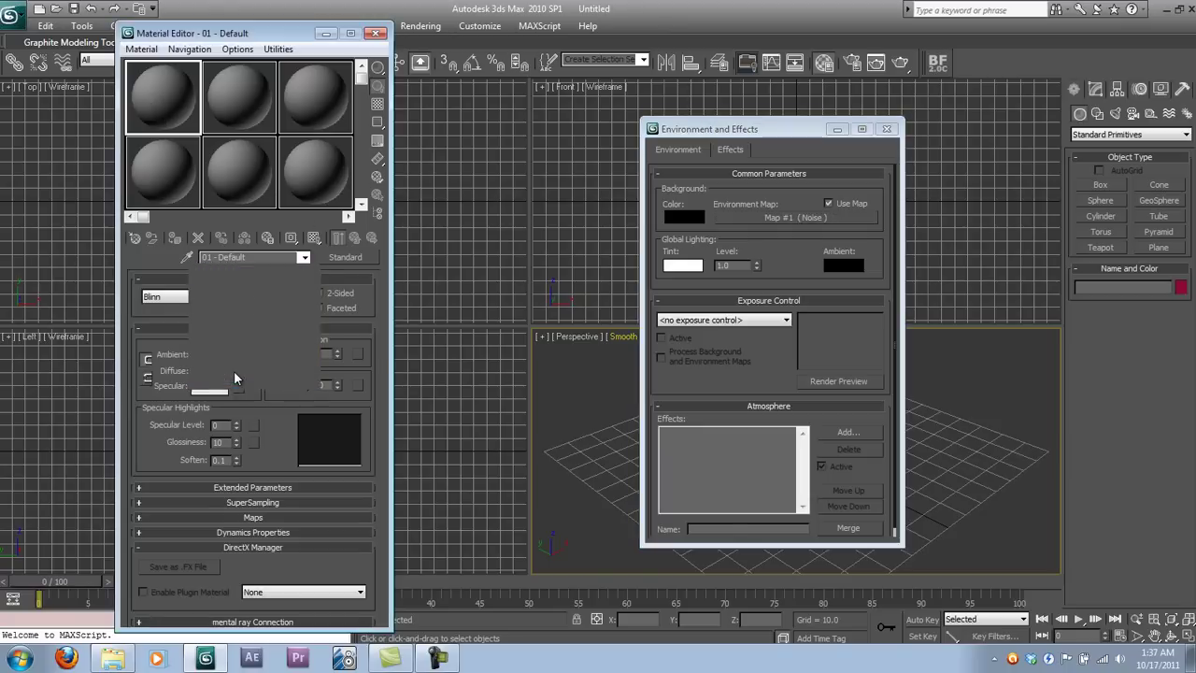
# Give the background Noise map Size 0.2, High threshold 0.8 and Low threshold 0.7
pyautogui.doubleClick(191, 465)
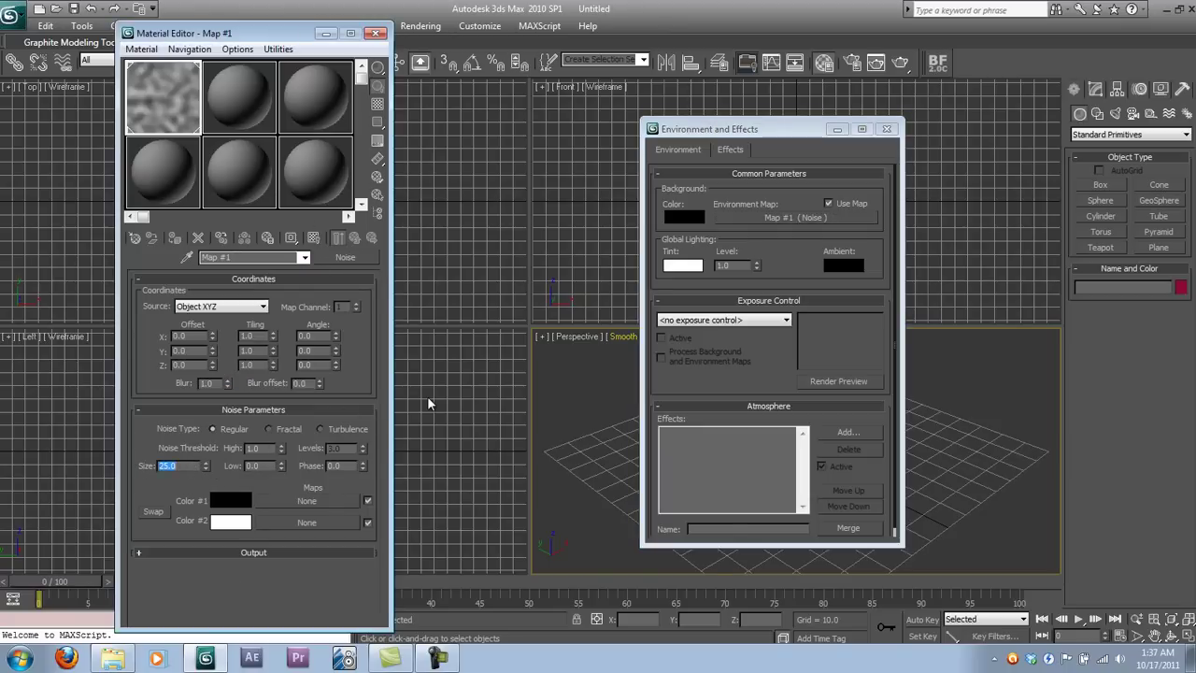
pyautogui.write('2')
pyautogui.press('Return')
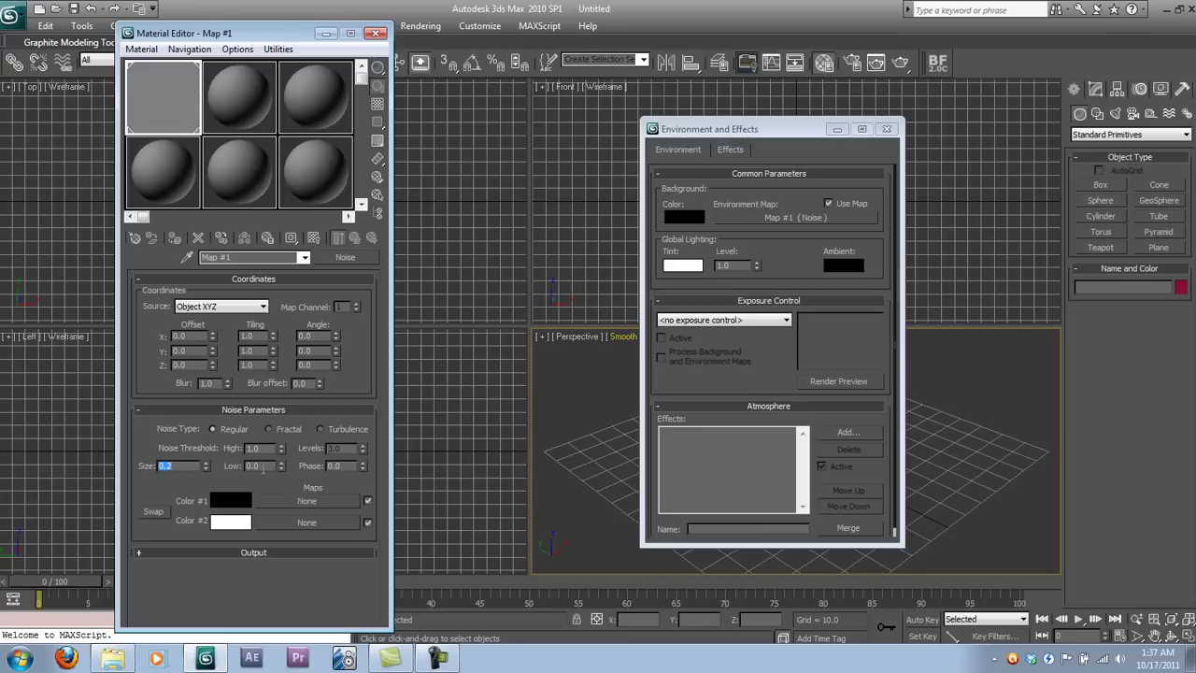
pyautogui.doubleClick(253, 449)
pyautogui.write('.8')
pyautogui.doubleClick(258, 462)
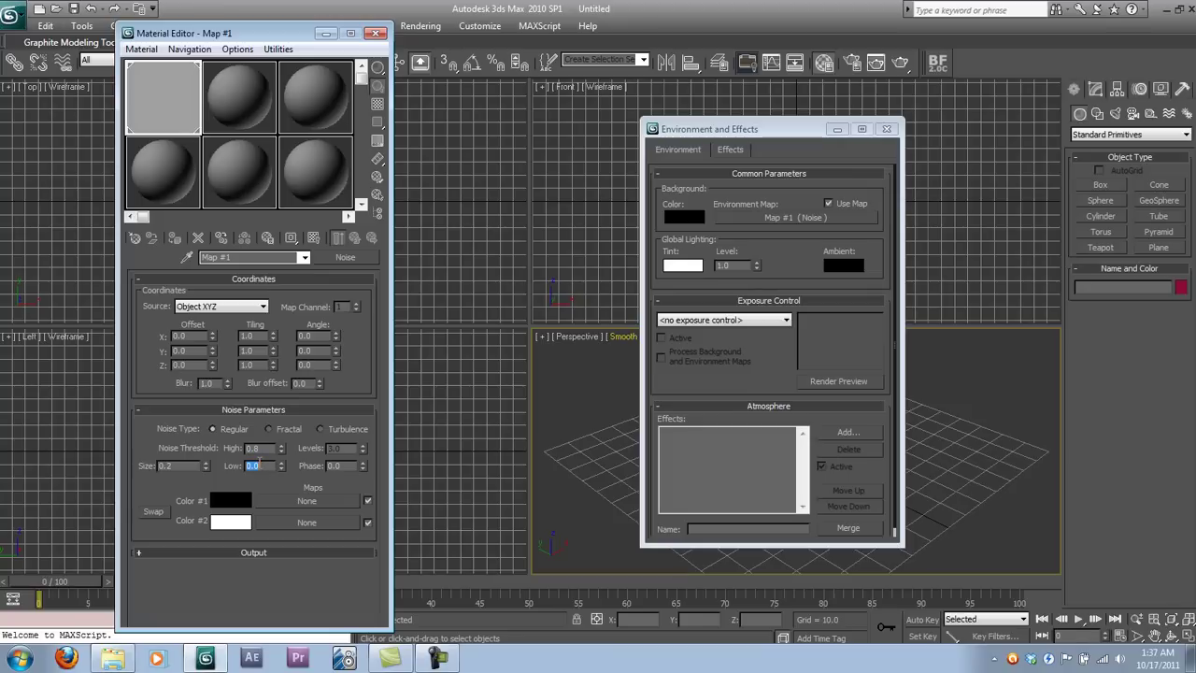
pyautogui.write('.7')
pyautogui.press('Return')
# In Render Setup, set the output size to HDTV (video) 1920x1080
pyautogui.click(421, 25)
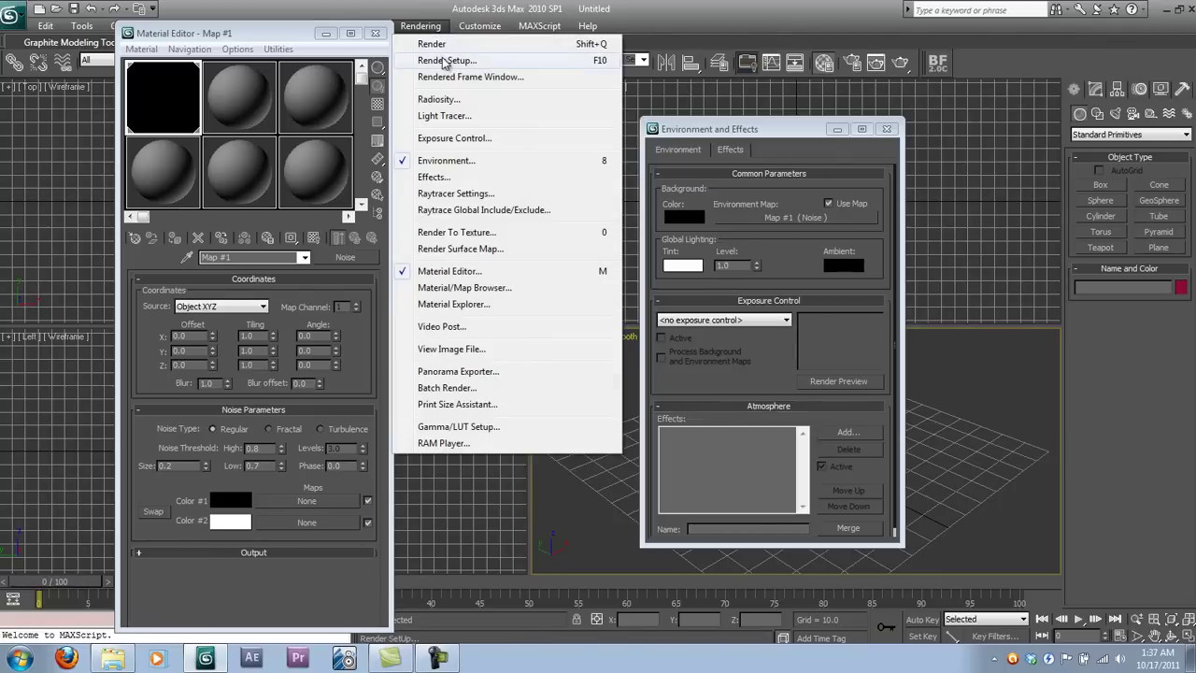
pyautogui.click(447, 60)
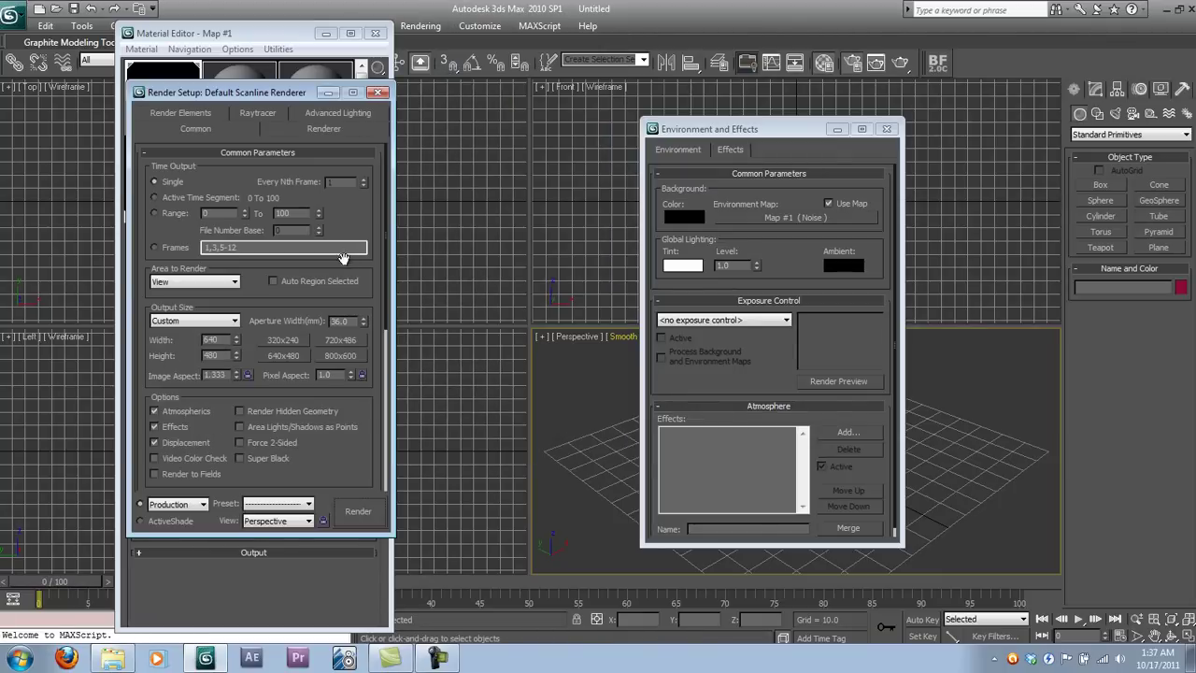
pyautogui.click(213, 321)
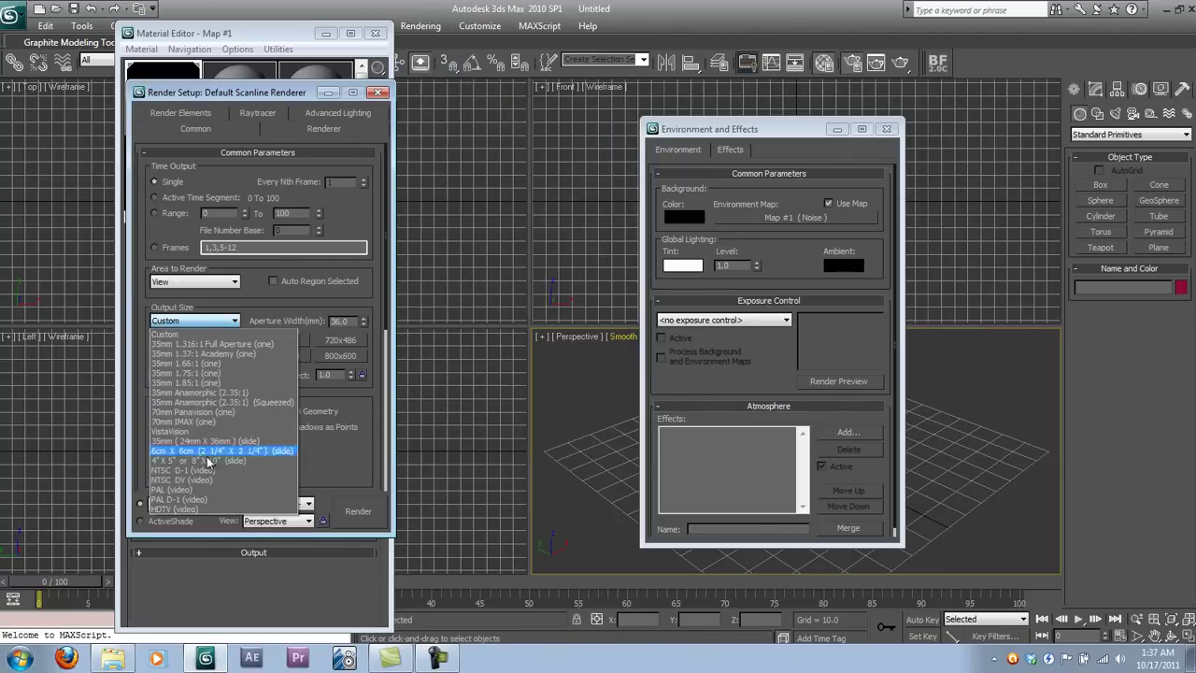
pyautogui.click(208, 509)
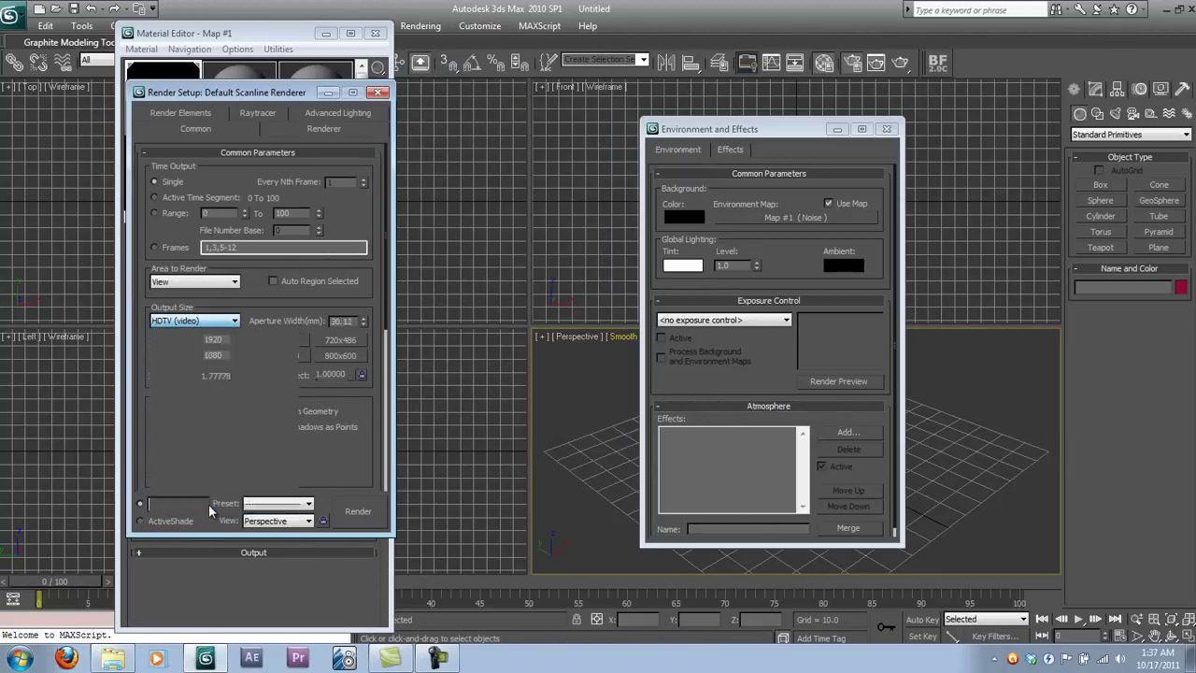
# Render the Perspective view and enlarge the frame to inspect the noise starfield
pyautogui.click(355, 510)
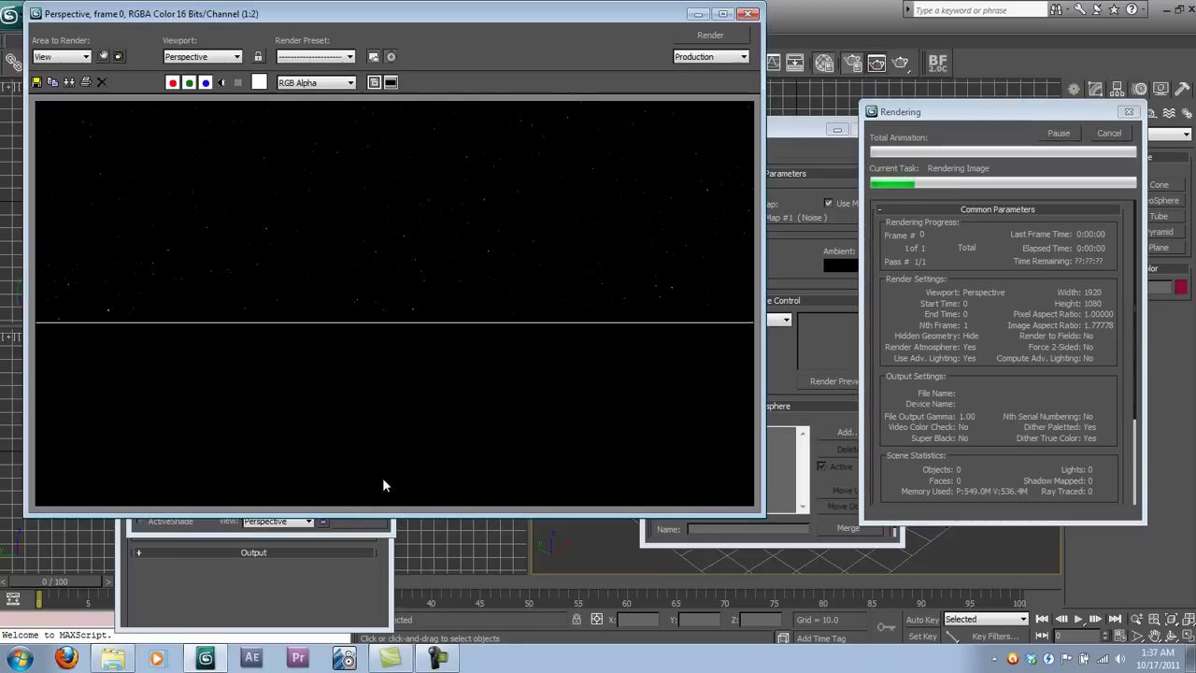
pyautogui.click(722, 13)
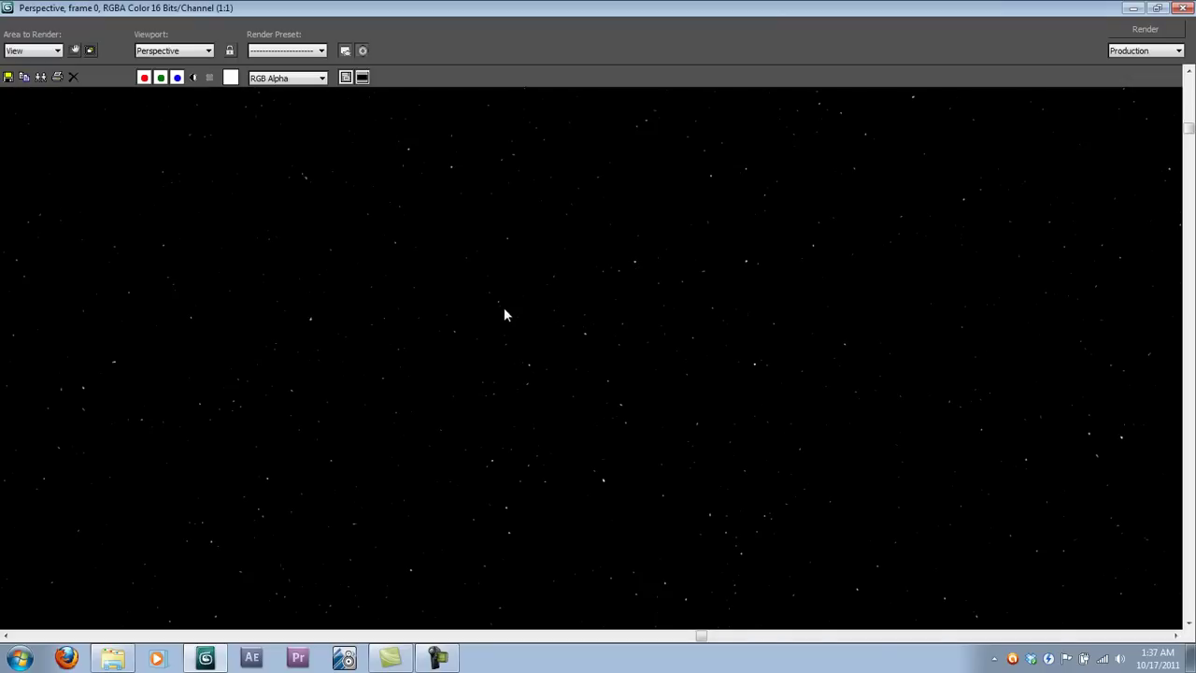
pyautogui.moveTo(504, 315); pyautogui.dragTo(662, 249, button='middle')
# Close the test render and clear the Noise map from the environment background
pyautogui.click(1183, 7)
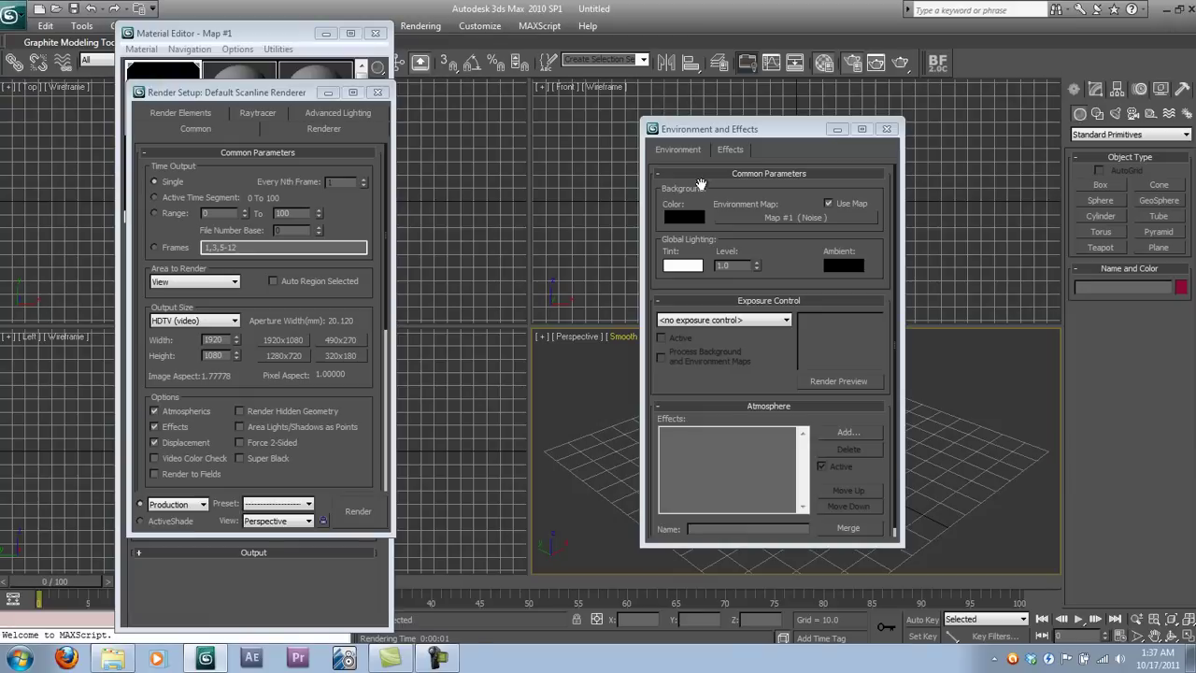
pyautogui.click(786, 246)
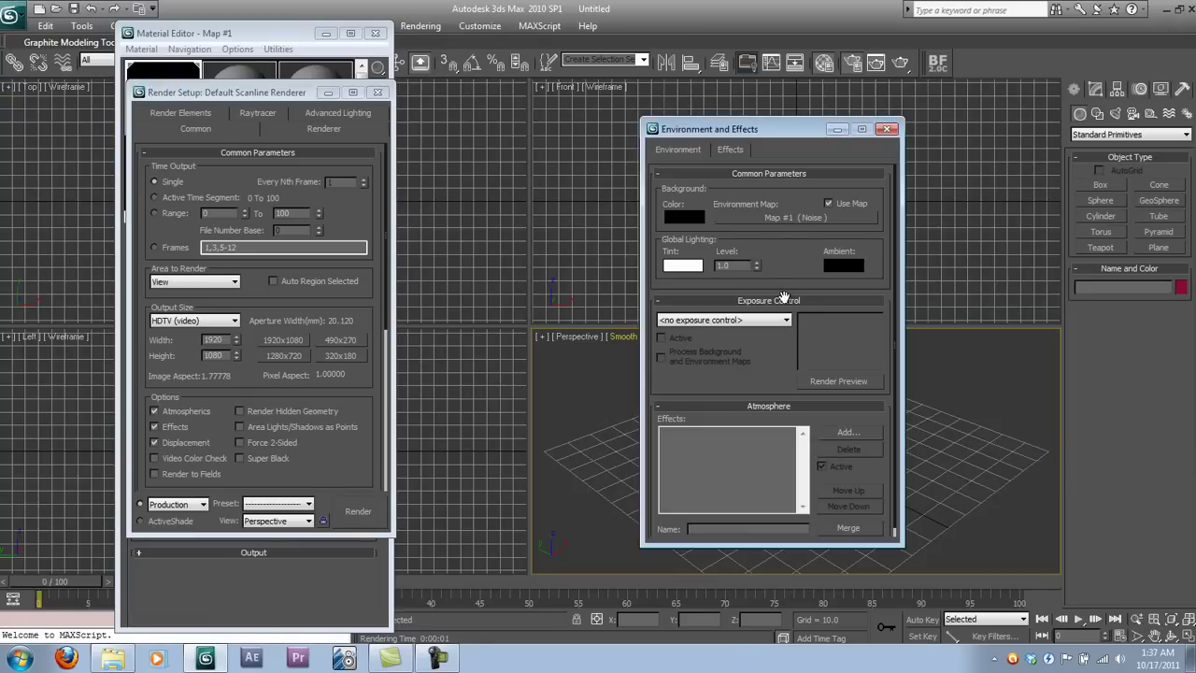
pyautogui.rightClick(821, 215)
pyautogui.click(832, 264)
# Add the Ky_Milky Way stars effect on the Effects tab
pyautogui.click(742, 149)
pyautogui.click(871, 200)
pyautogui.click(753, 226)
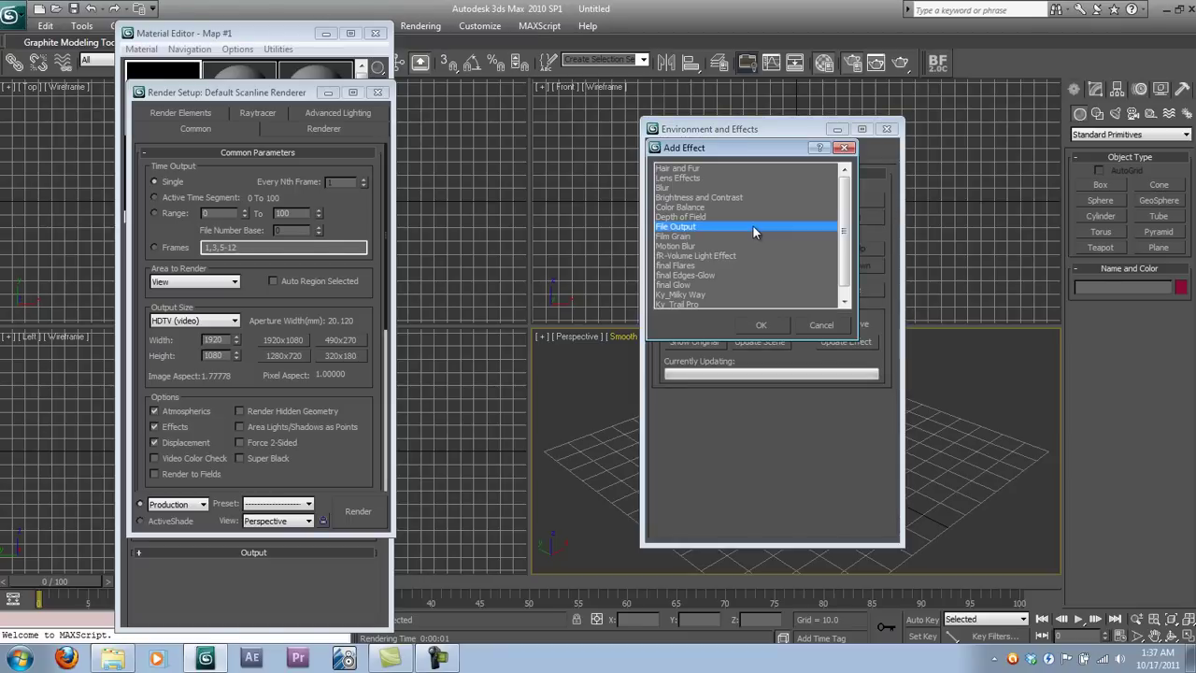
pyautogui.scroll(-1, 753, 227)
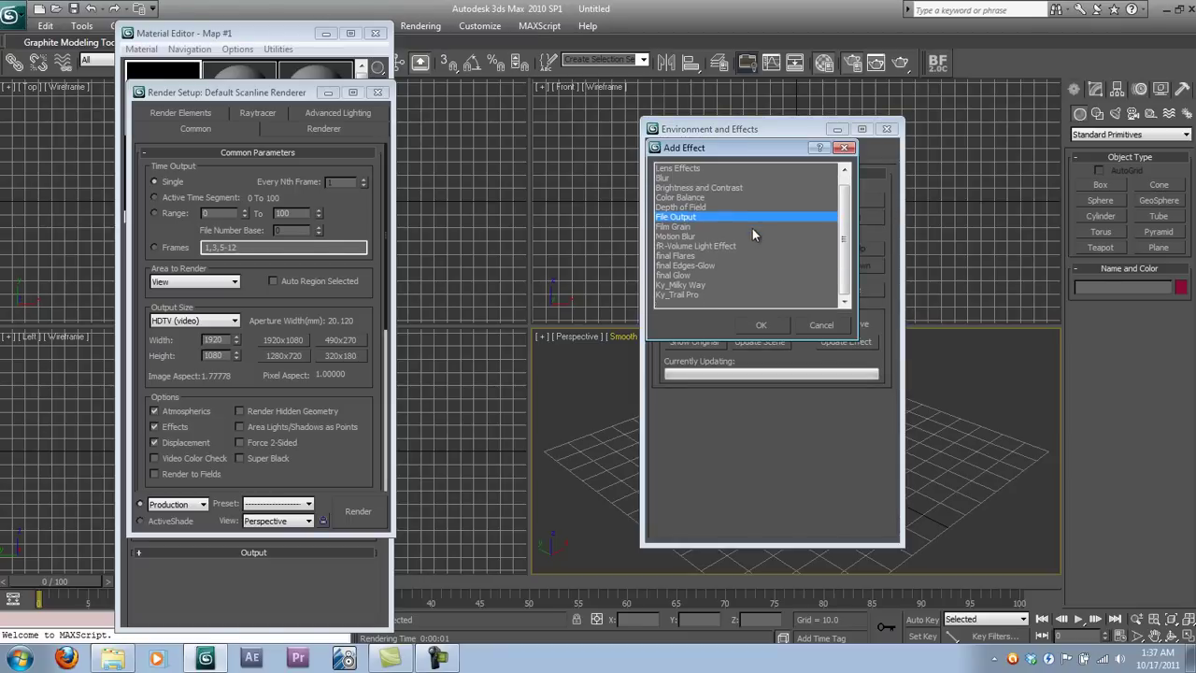
pyautogui.click(703, 284)
pyautogui.doubleClick(703, 284)
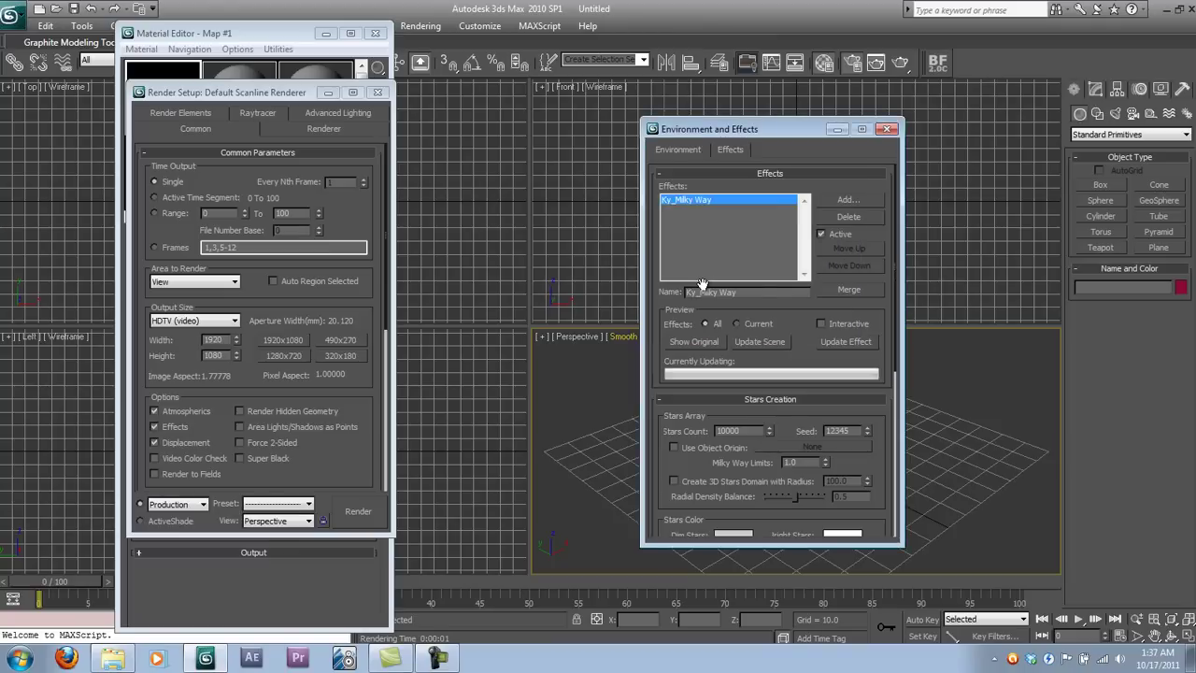
pyautogui.scroll(-3, 816, 322)
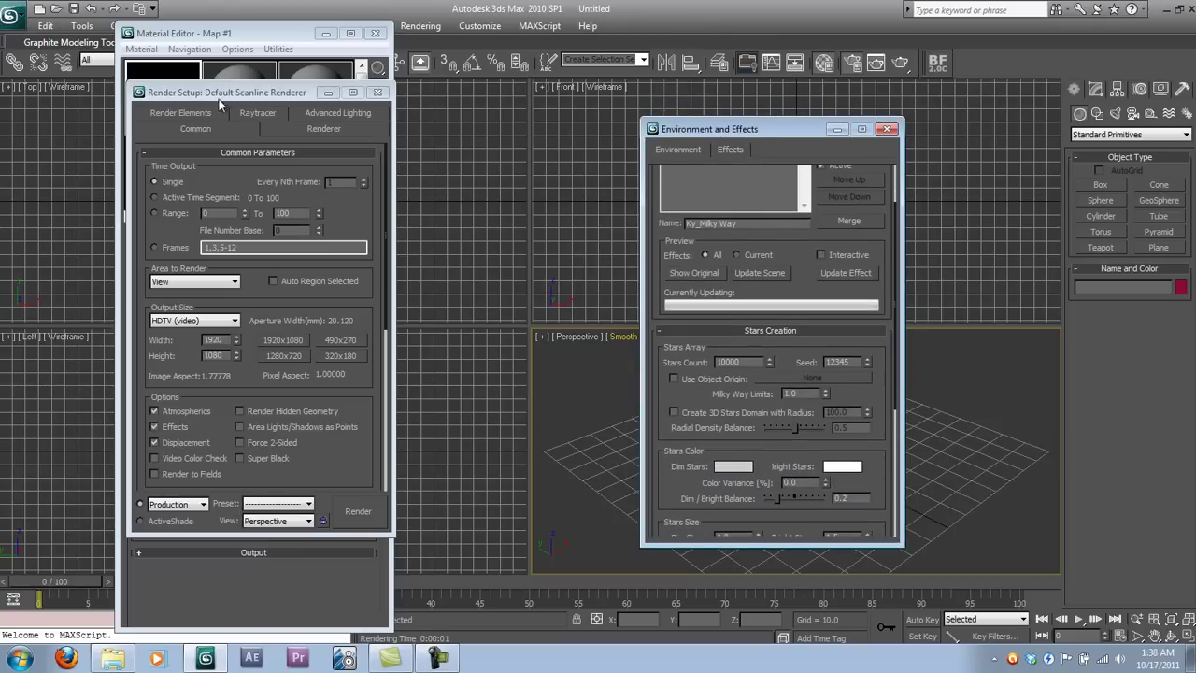
pyautogui.moveTo(225, 101); pyautogui.dragTo(329, 105)
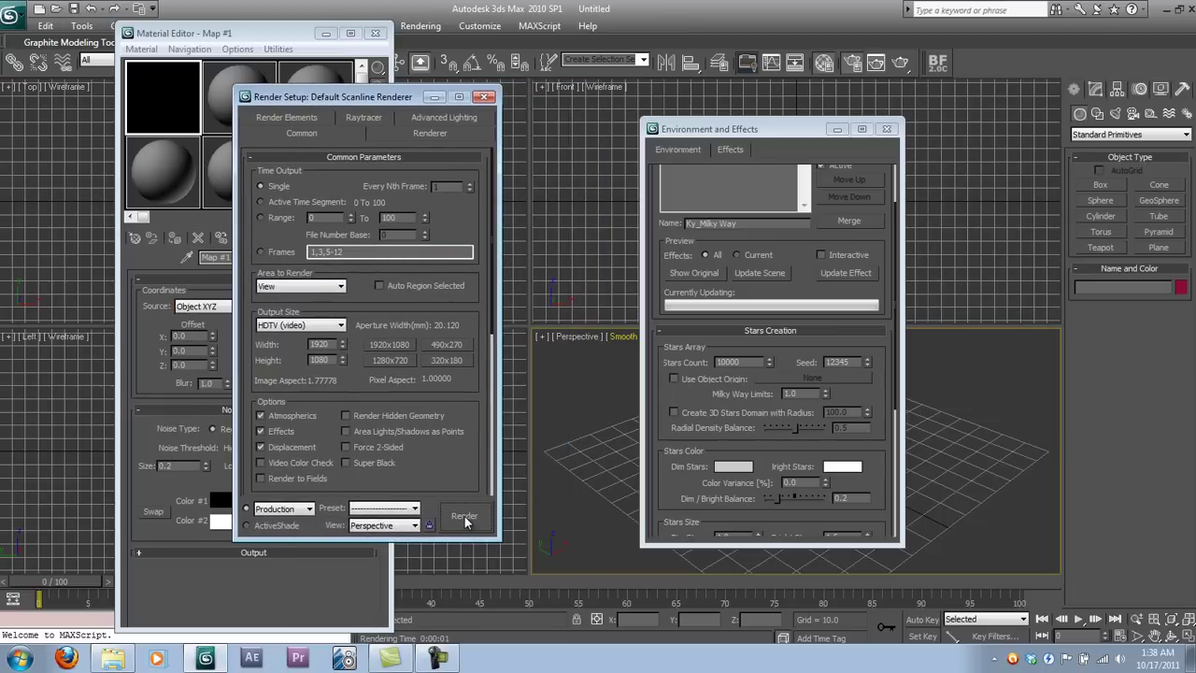
# Darken the Dim Stars colour to 150 and set the Dim Stars size to 0.5
pyautogui.click(721, 470)
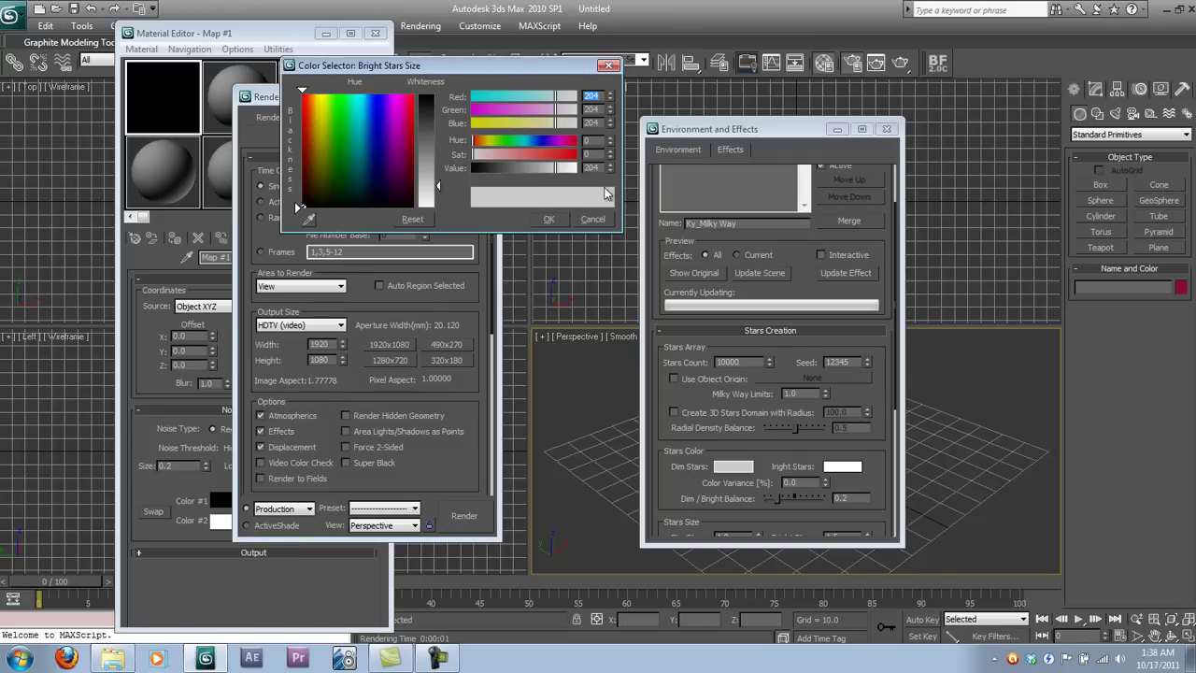
pyautogui.moveTo(537, 167); pyautogui.dragTo(532, 166)
pyautogui.click(549, 218)
pyautogui.scroll(-3, 748, 374)
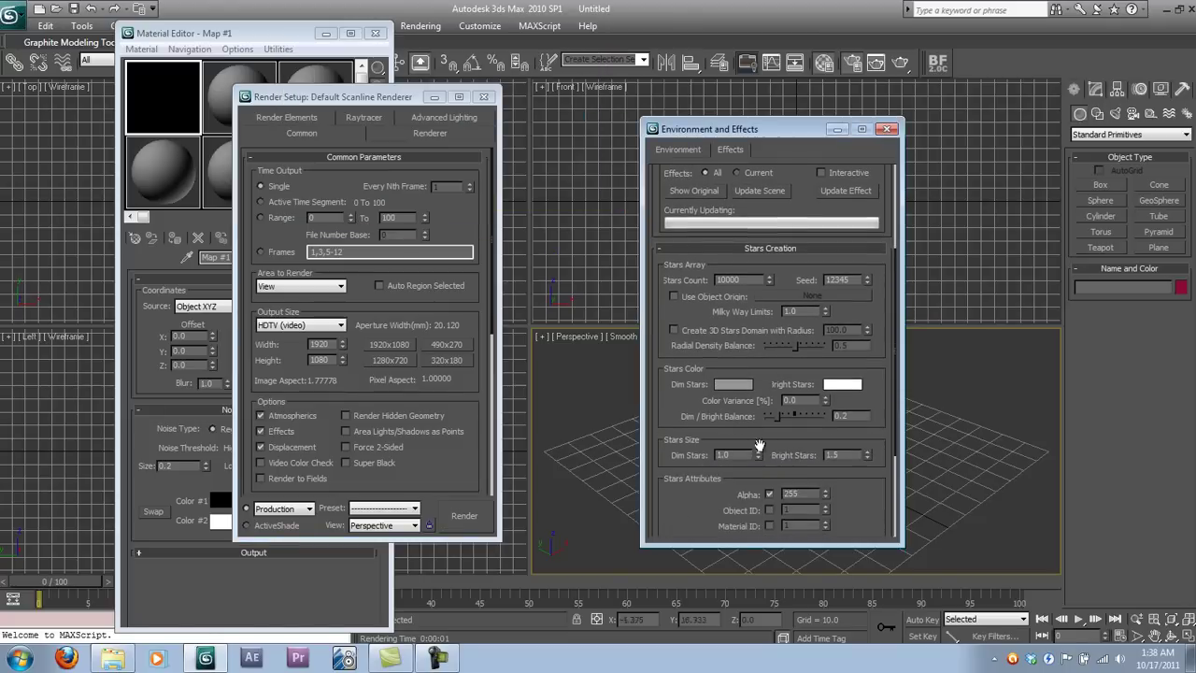
pyautogui.doubleClick(746, 455)
pyautogui.write('0.5')
pyautogui.press('Return')
# Set the Stars Count to 20000 and bring Render Setup back to the front
pyautogui.doubleClick(725, 279)
pyautogui.write('20000')
pyautogui.press('Return')
pyautogui.click(439, 531)
pyautogui.moveTo(799, 450); pyautogui.dragTo(797, 242)
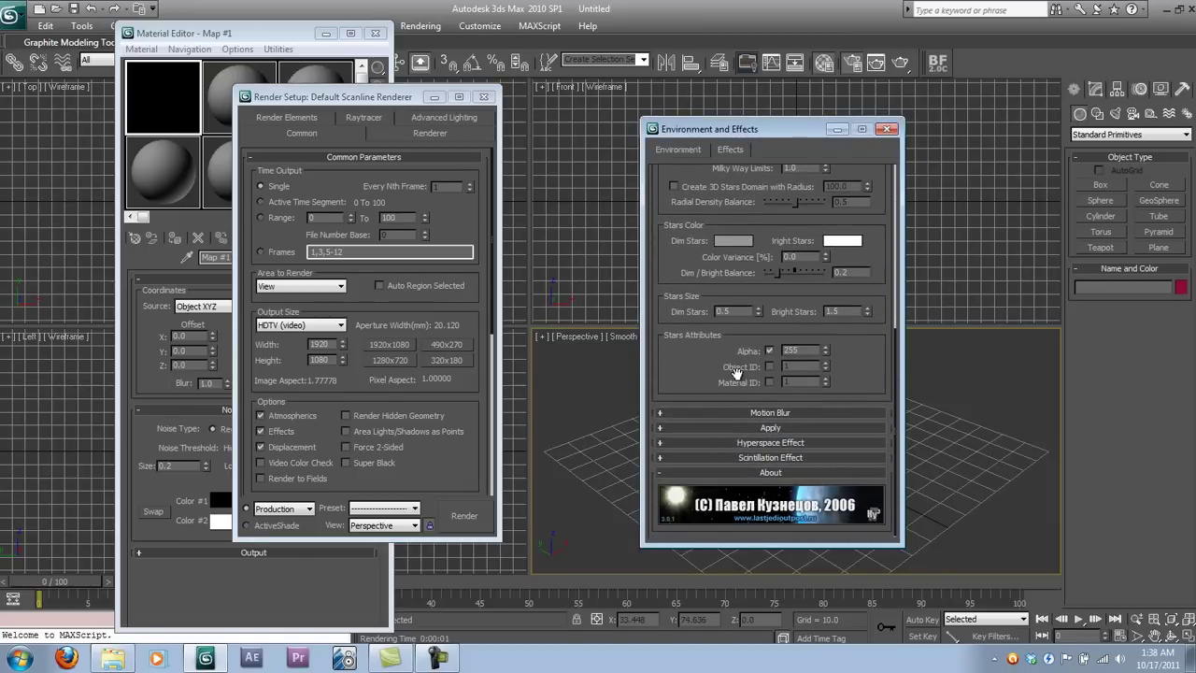
pyautogui.scroll(5, 721, 351)
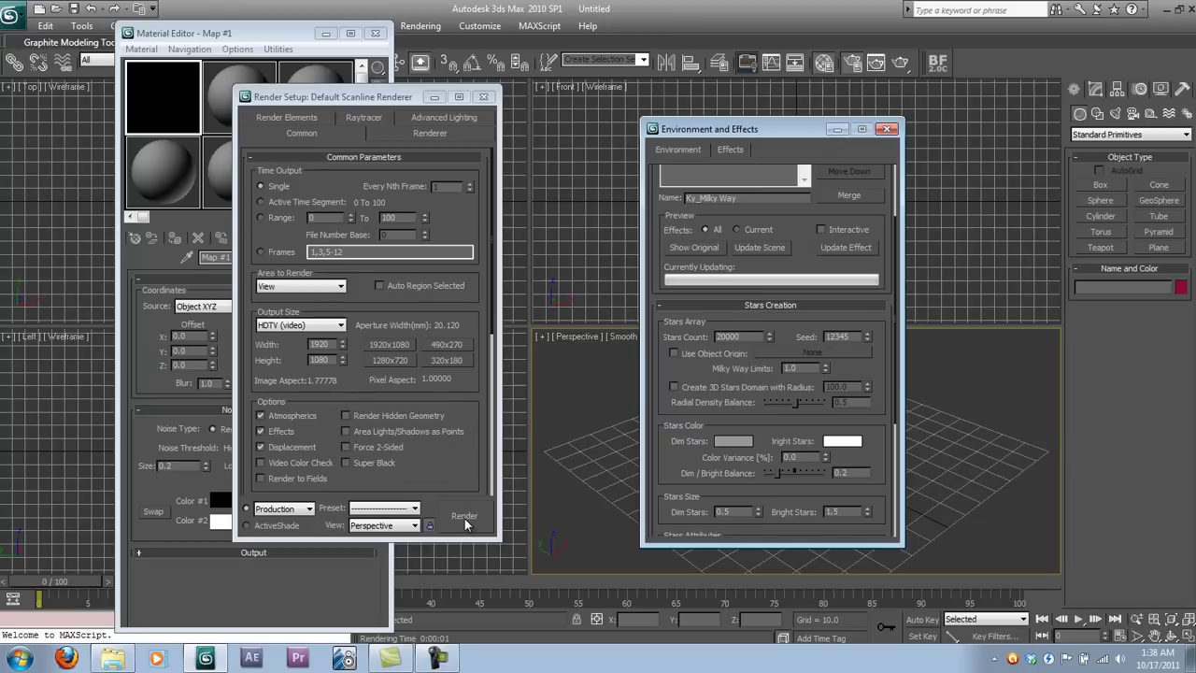
# Render the Ky_Milky Way starfield, view it full screen, then close the frame
pyautogui.click(466, 524)
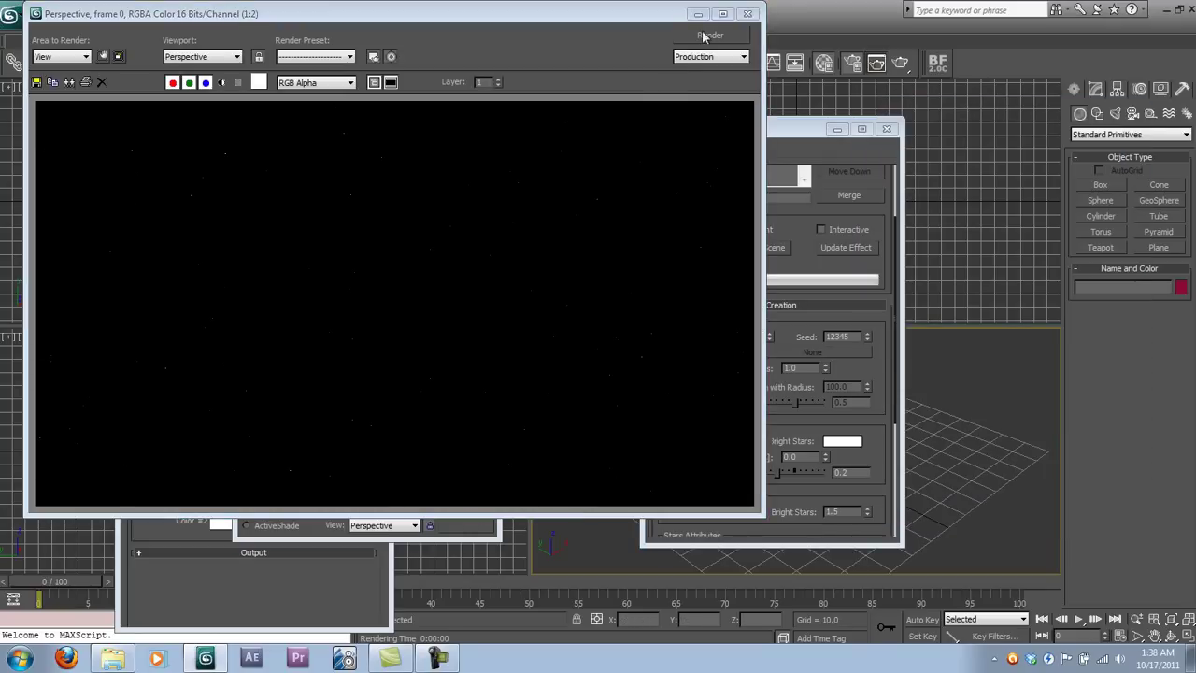
pyautogui.click(723, 13)
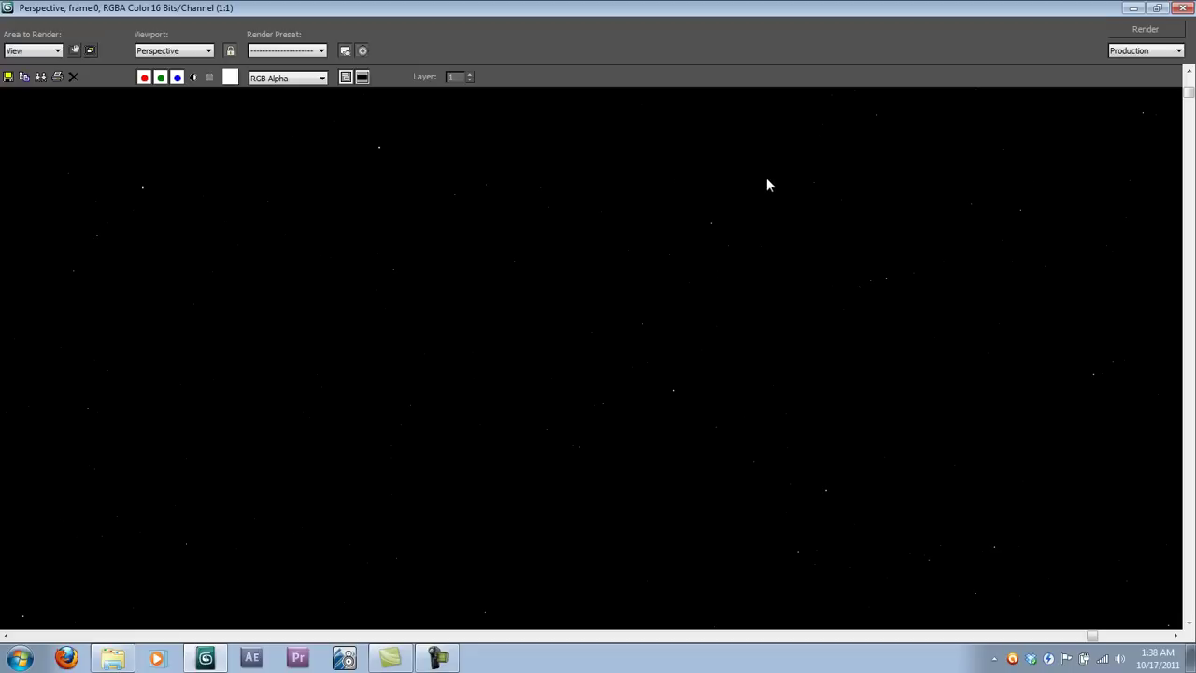
pyautogui.click(1157, 8)
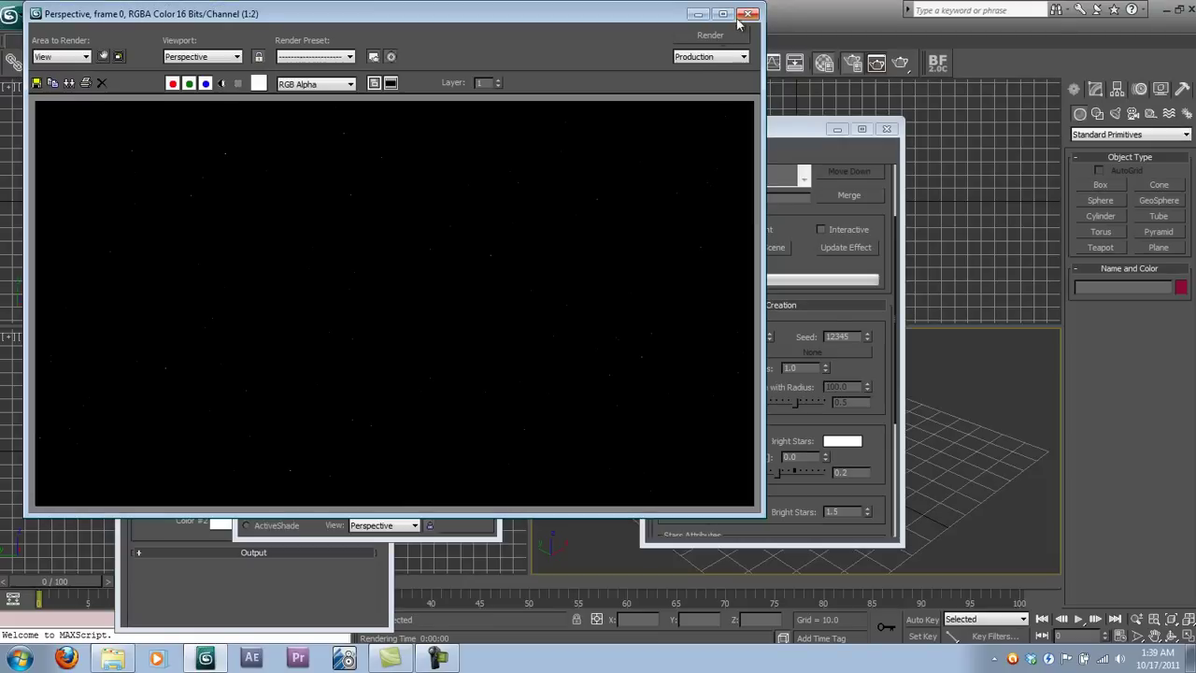
pyautogui.click(750, 13)
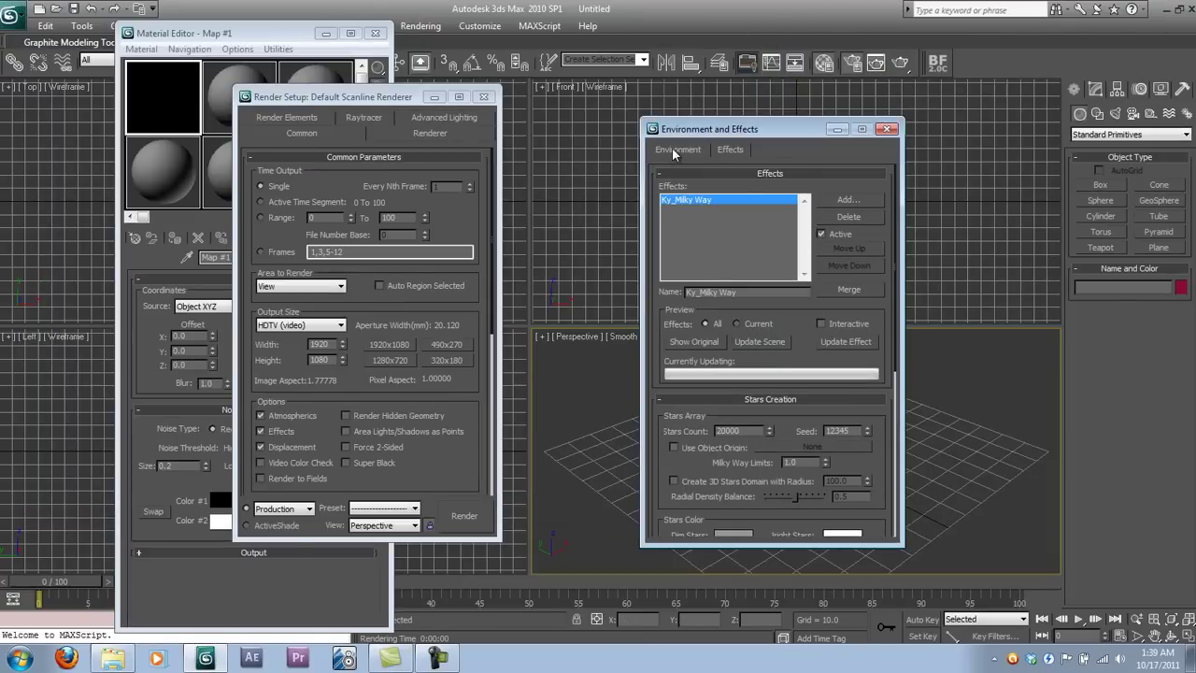
# Set a new Noise environment map and instance it into a Material Editor sample slot
pyautogui.click(675, 152)
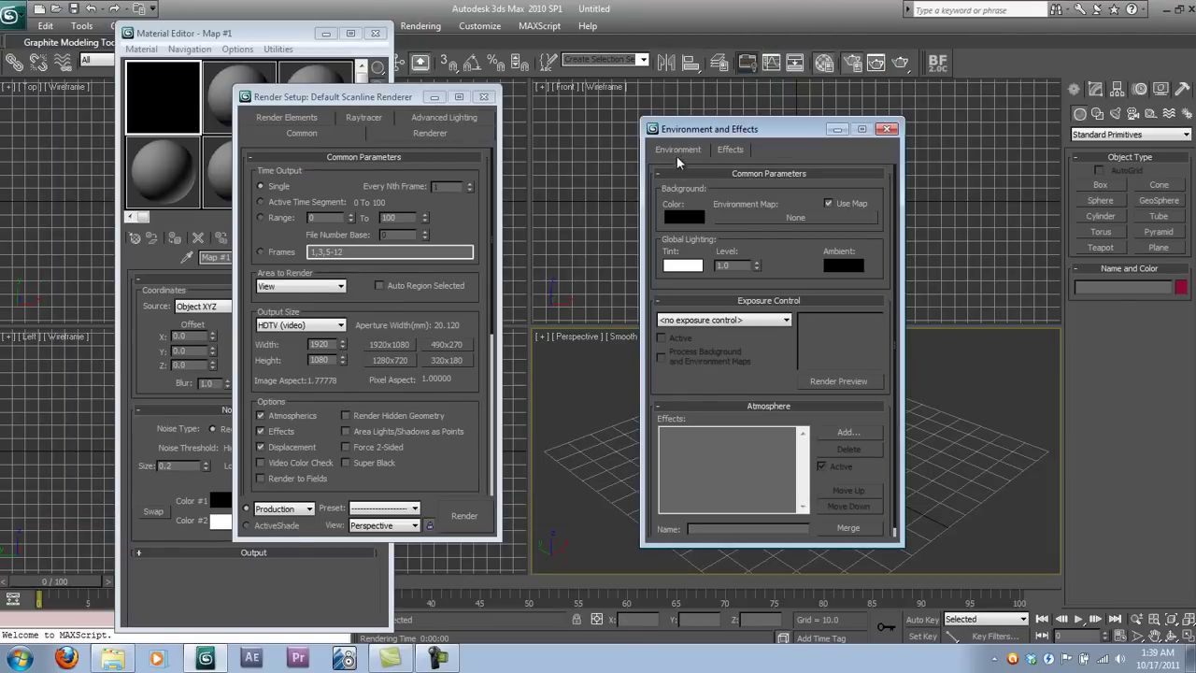
pyautogui.click(789, 217)
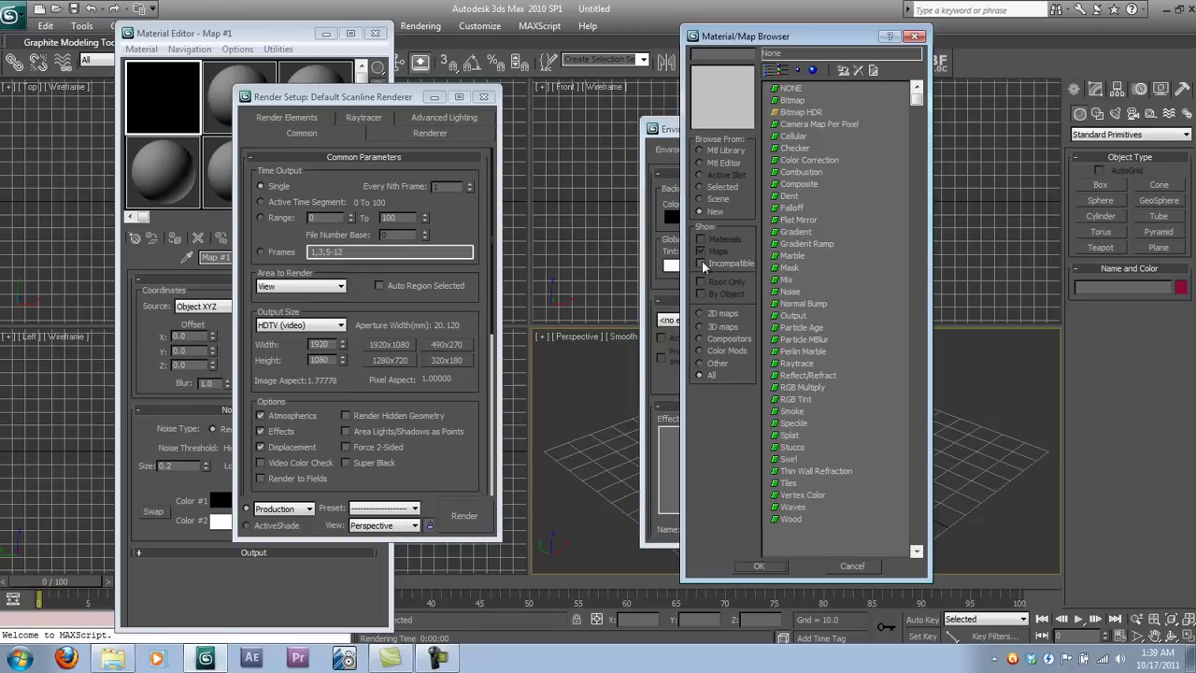
pyautogui.doubleClick(790, 290)
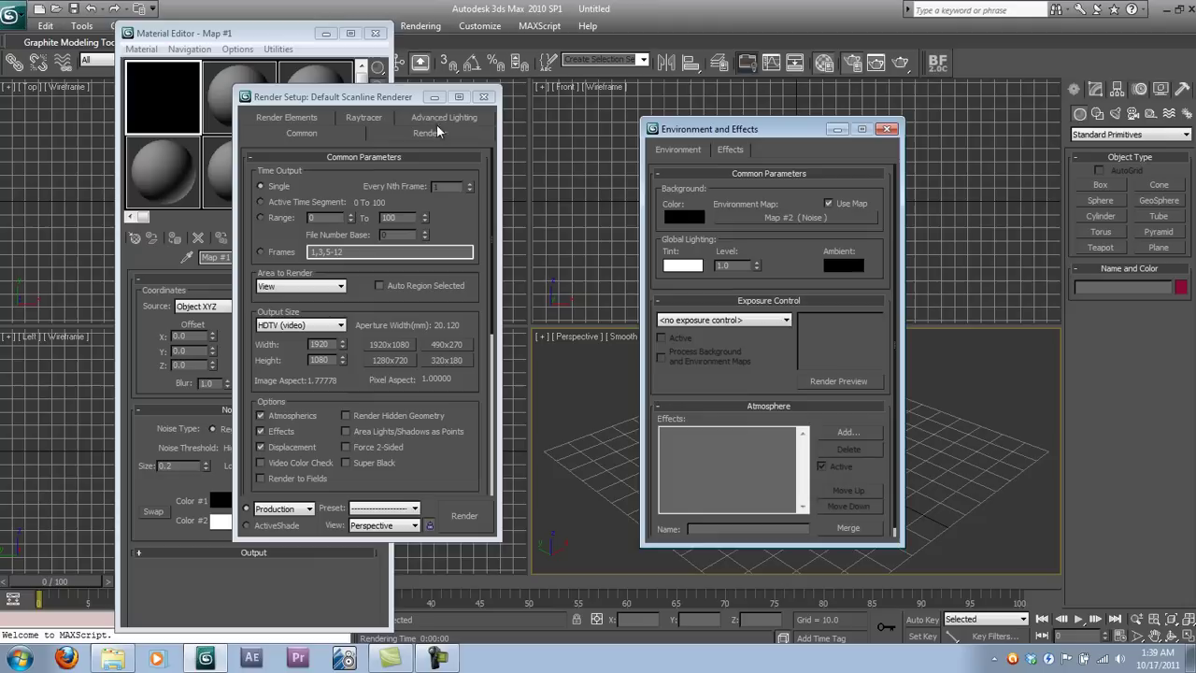
pyautogui.moveTo(402, 99); pyautogui.dragTo(543, 114)
pyautogui.moveTo(769, 217); pyautogui.dragTo(243, 126)
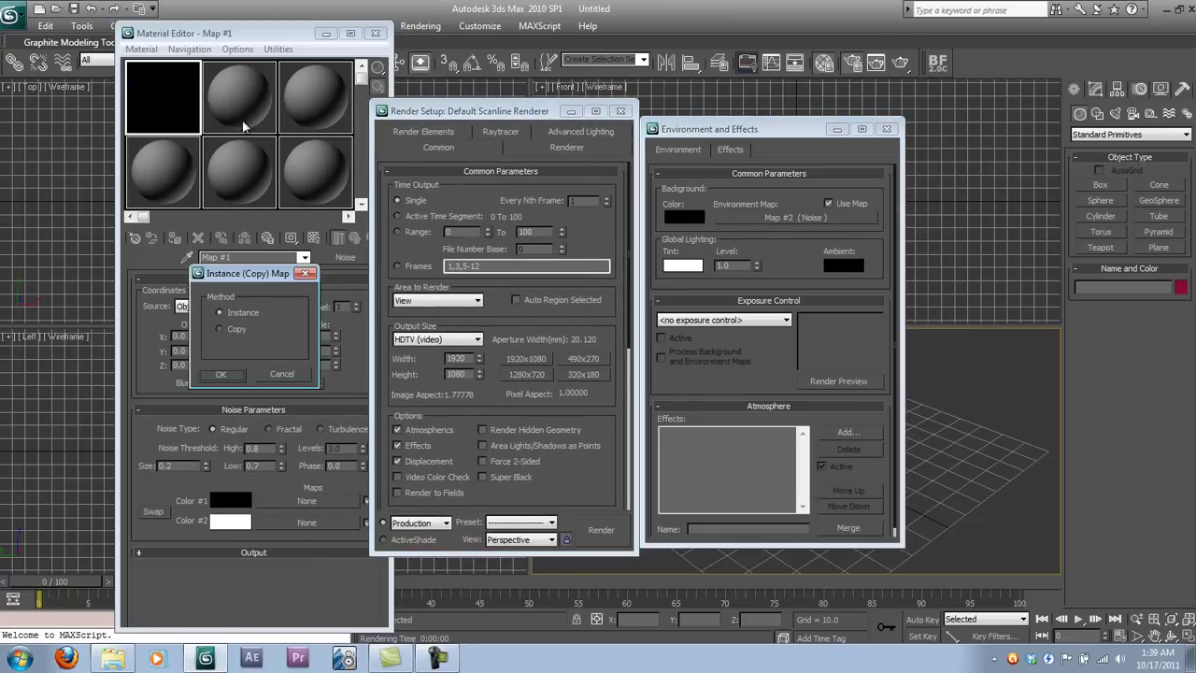
pyautogui.click(221, 374)
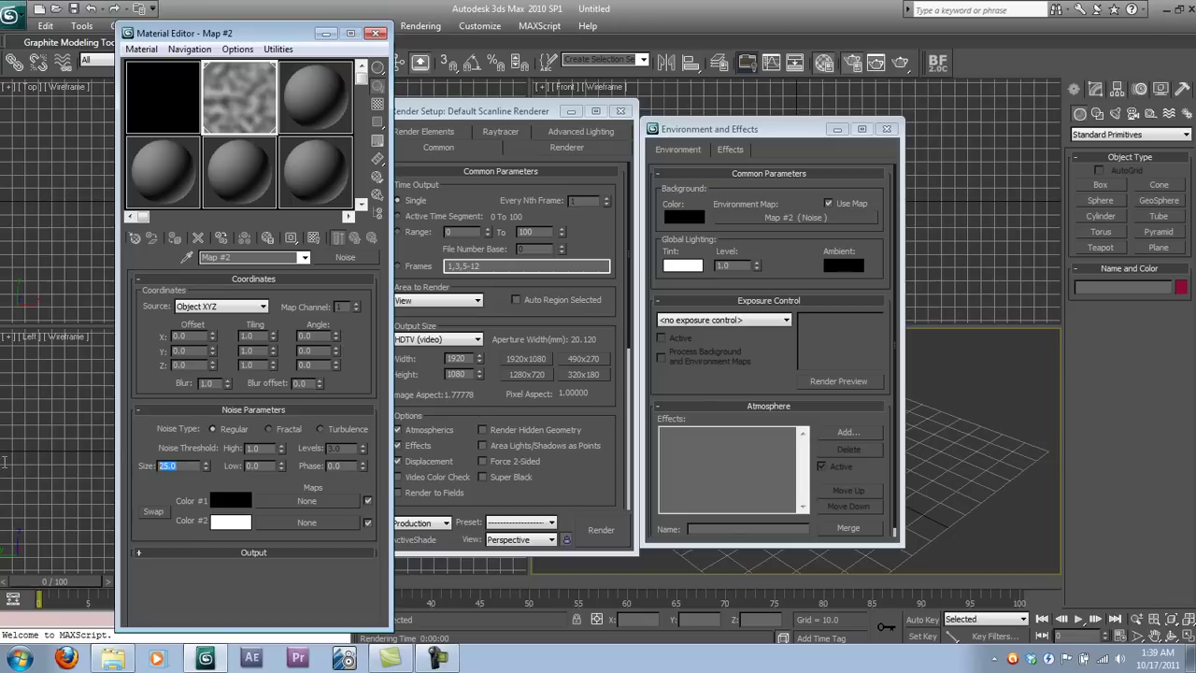
# Set the noise to Size 12.5, Fractal type with 10 levels
pyautogui.write('12.5')
pyautogui.press('Return')
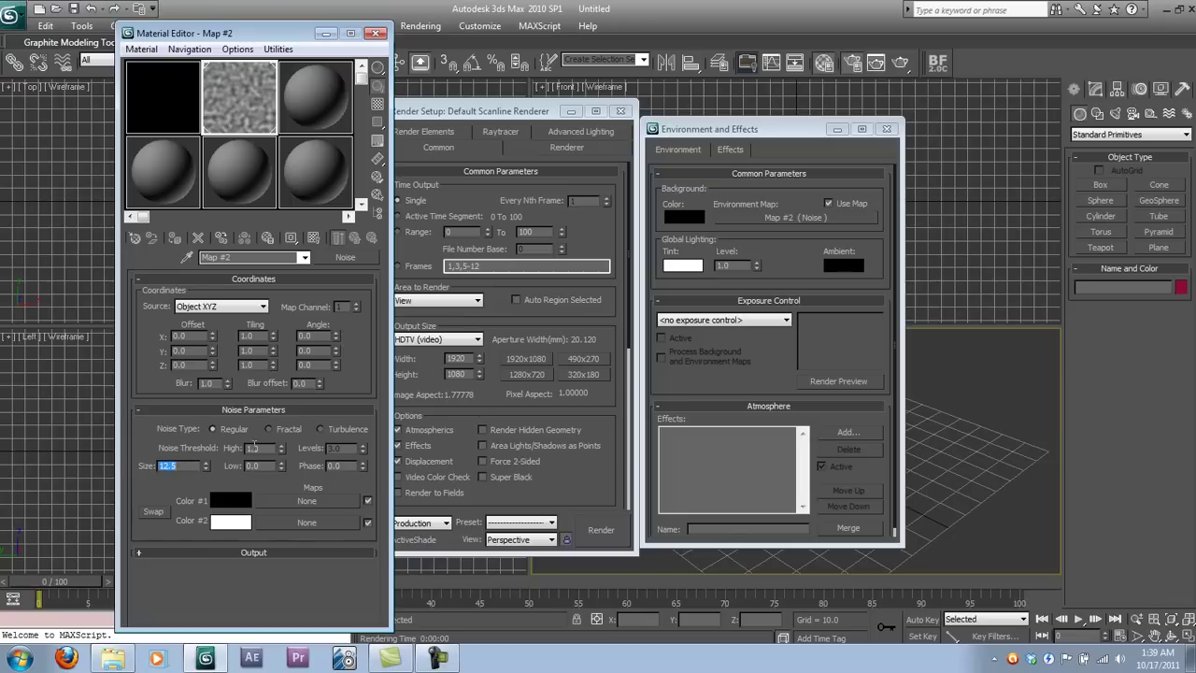
pyautogui.click(291, 428)
pyautogui.moveTo(362, 448); pyautogui.dragTo(362, 425)
# Make noise Color #2 a dark blue (RGB 55,55,95) and render a test image
pyautogui.click(234, 524)
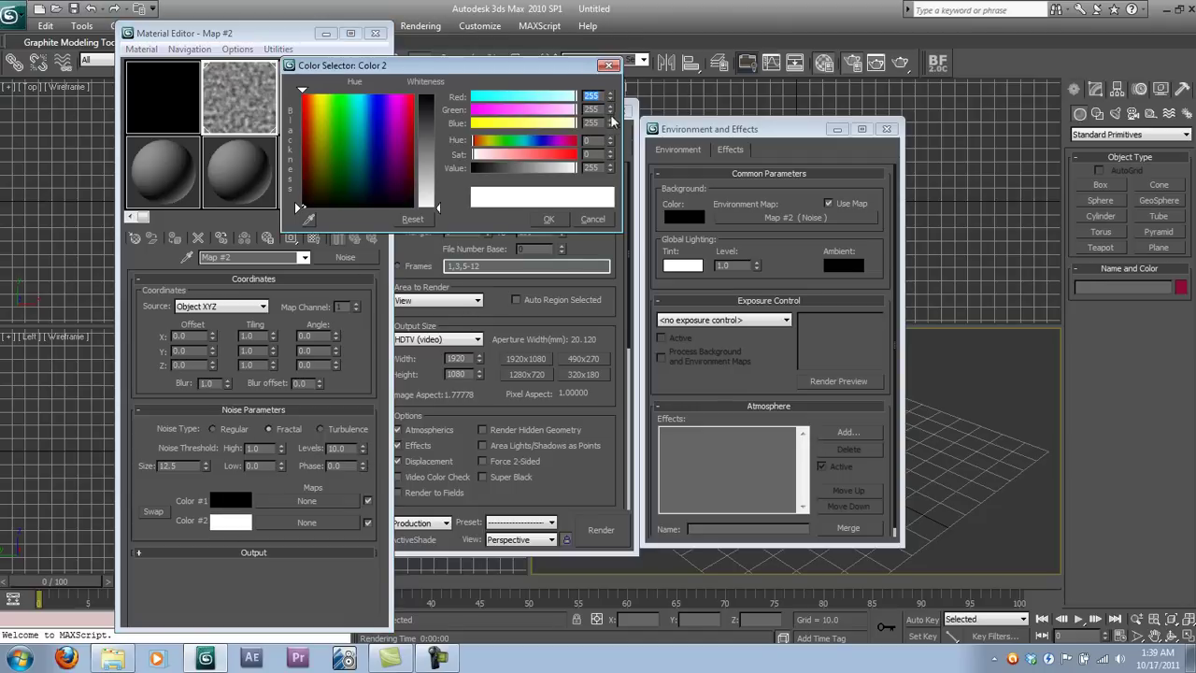
pyautogui.click(532, 109)
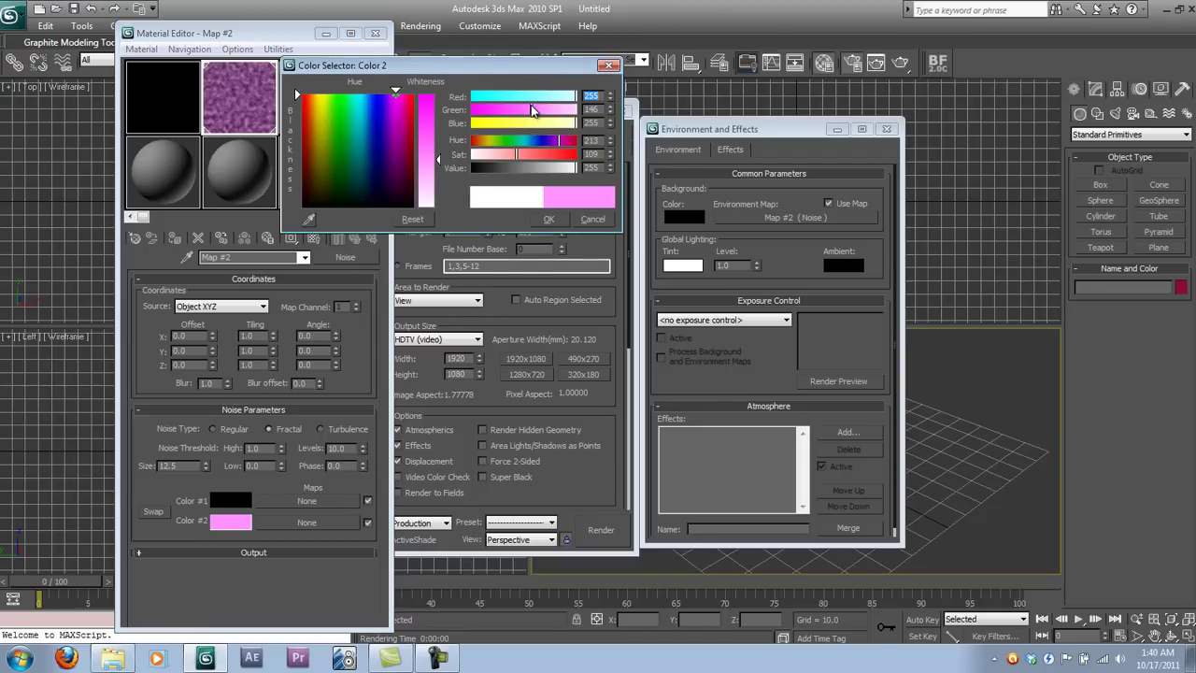
pyautogui.moveTo(533, 111); pyautogui.dragTo(532, 95)
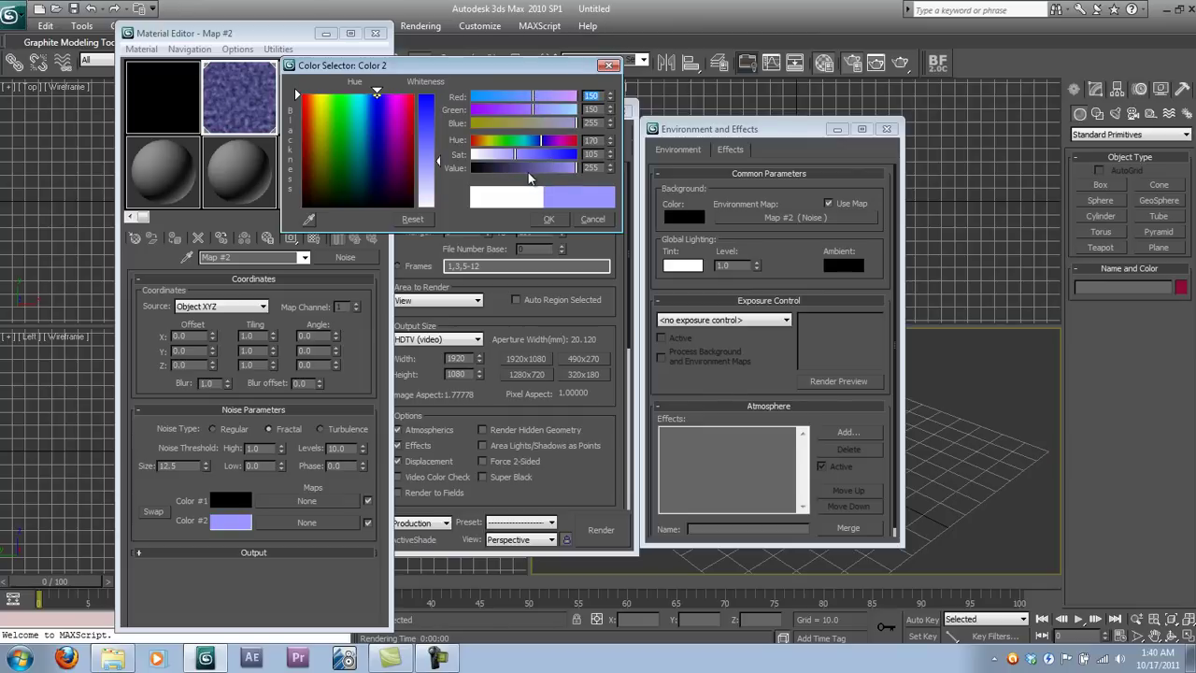
pyautogui.moveTo(552, 167); pyautogui.dragTo(512, 170)
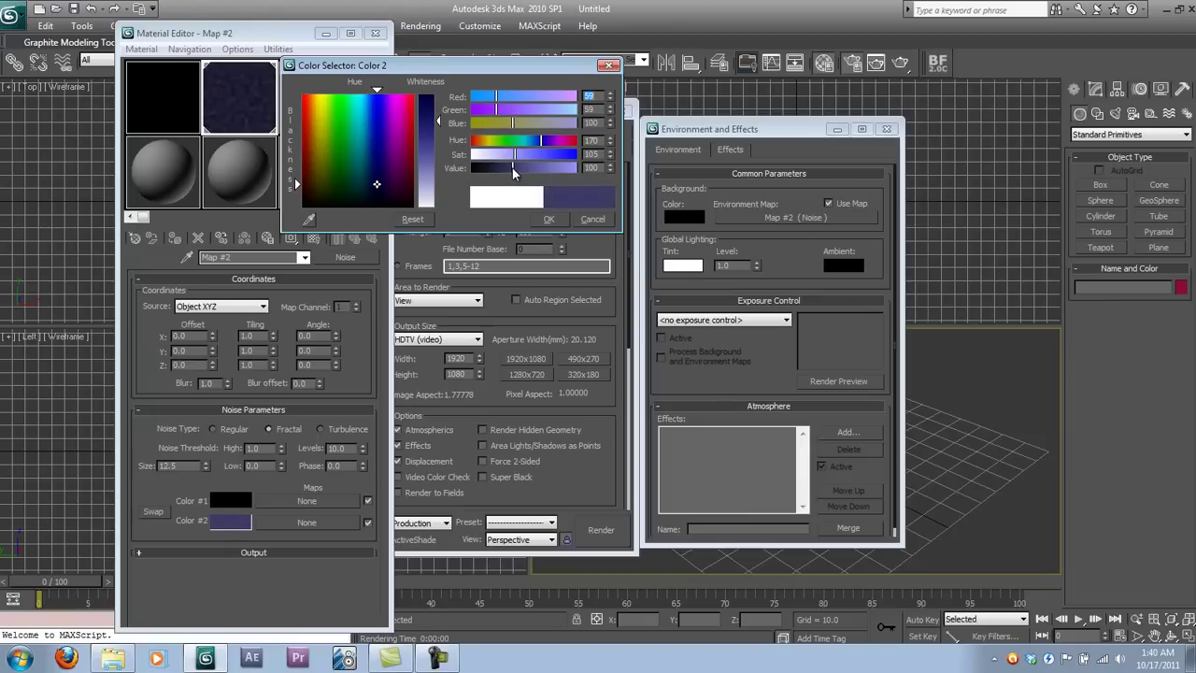
pyautogui.click(547, 229)
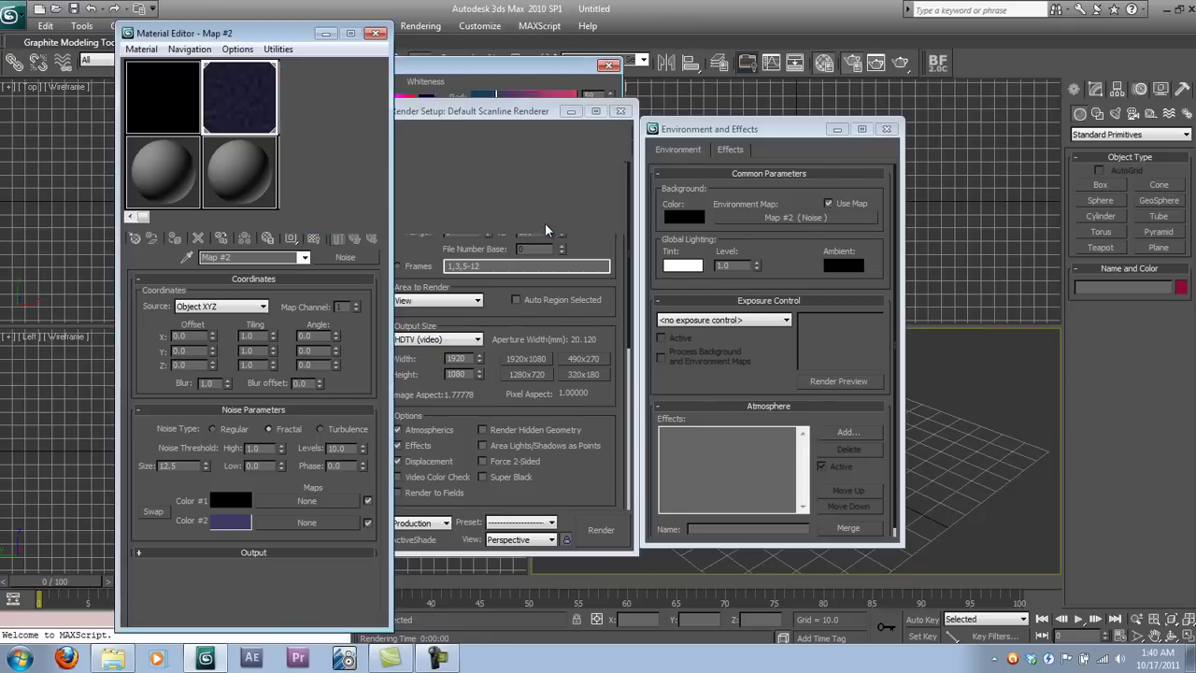
pyautogui.moveTo(598, 482); pyautogui.dragTo(566, 482)
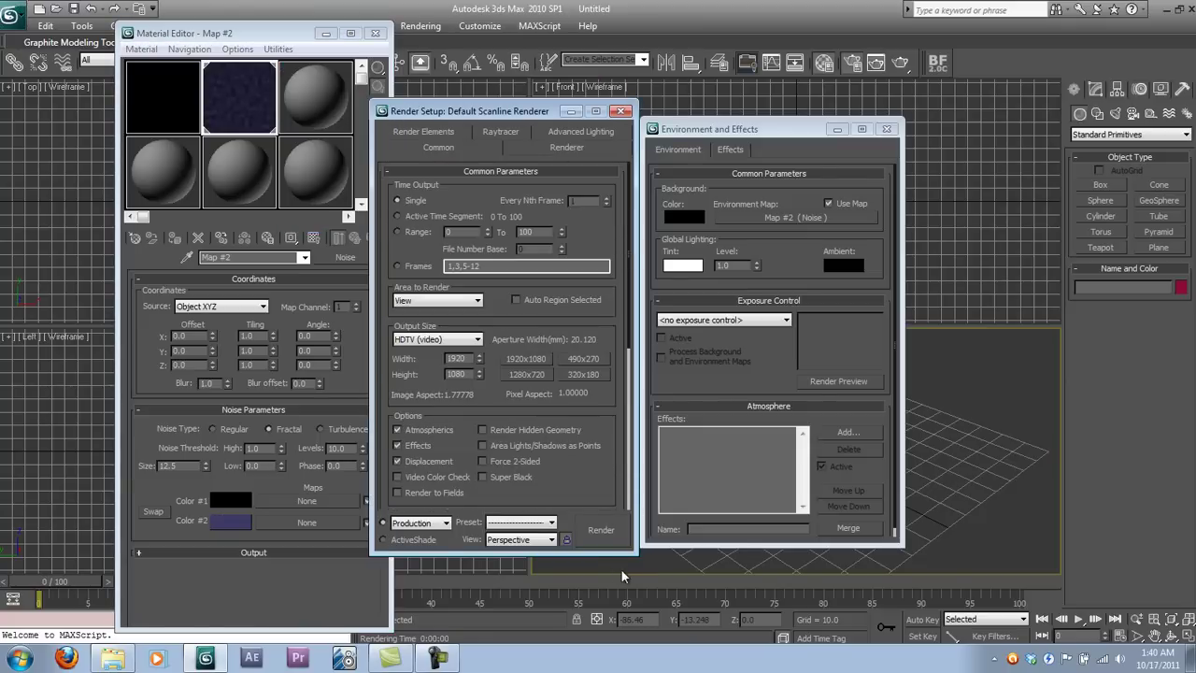
pyautogui.click(603, 531)
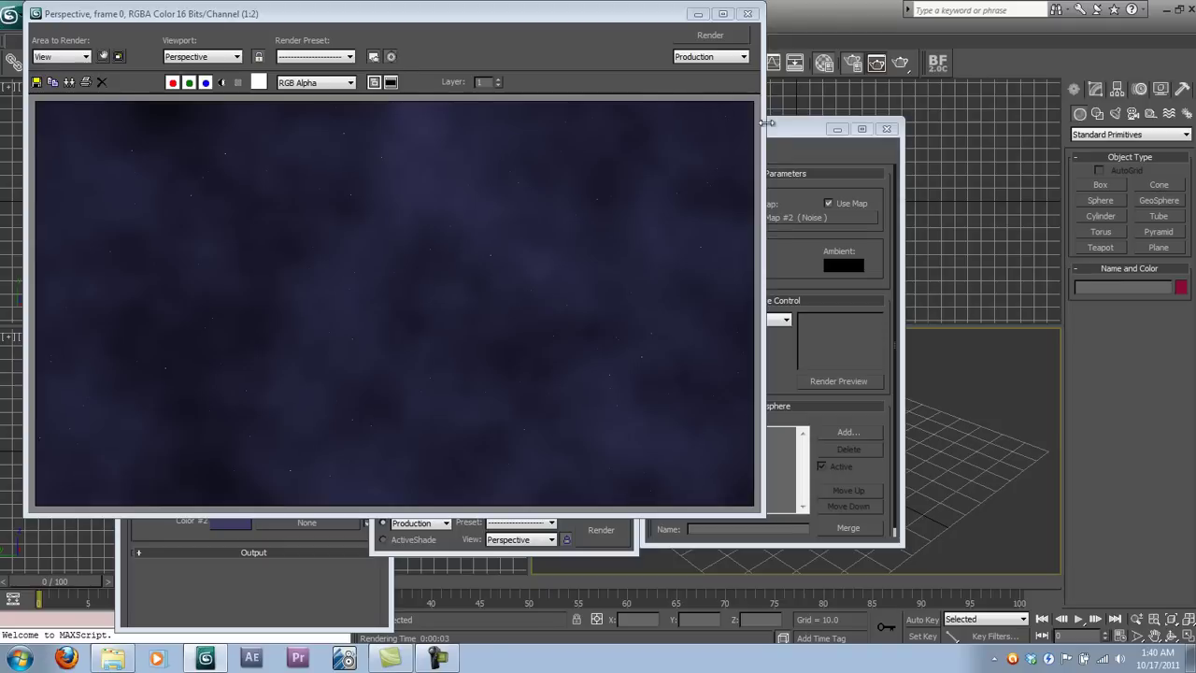
# Close the nebula render and minimize Environment, Render Setup and Material Editor windows
pyautogui.click(748, 13)
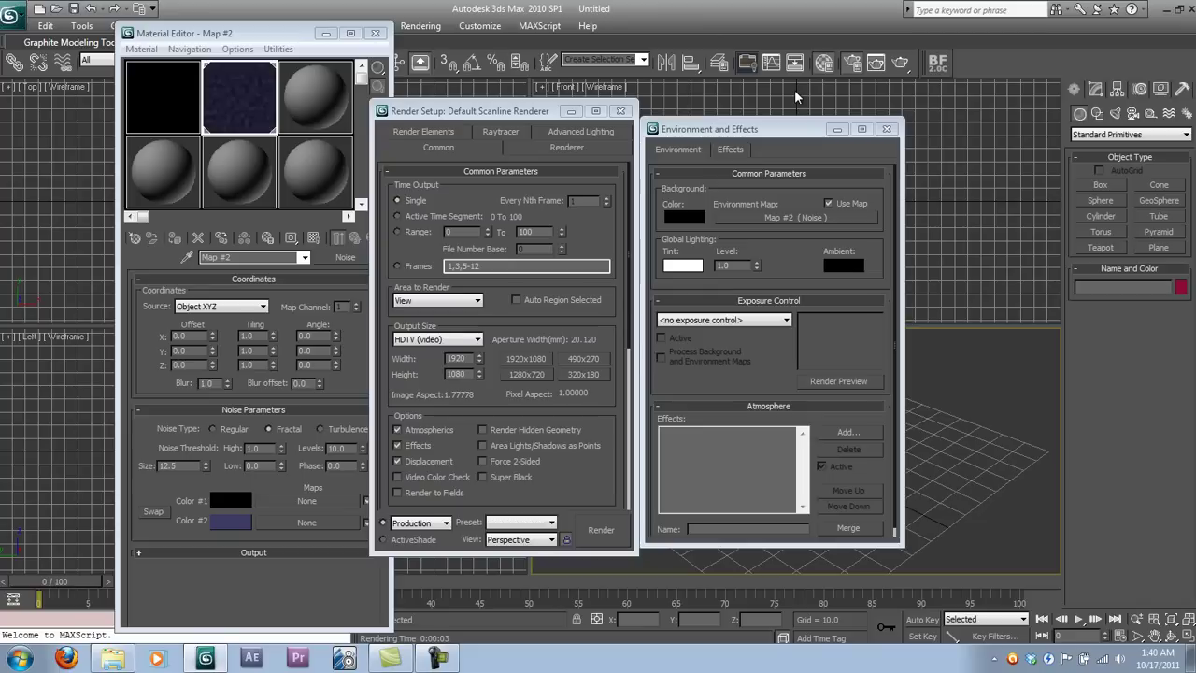
pyautogui.click(837, 129)
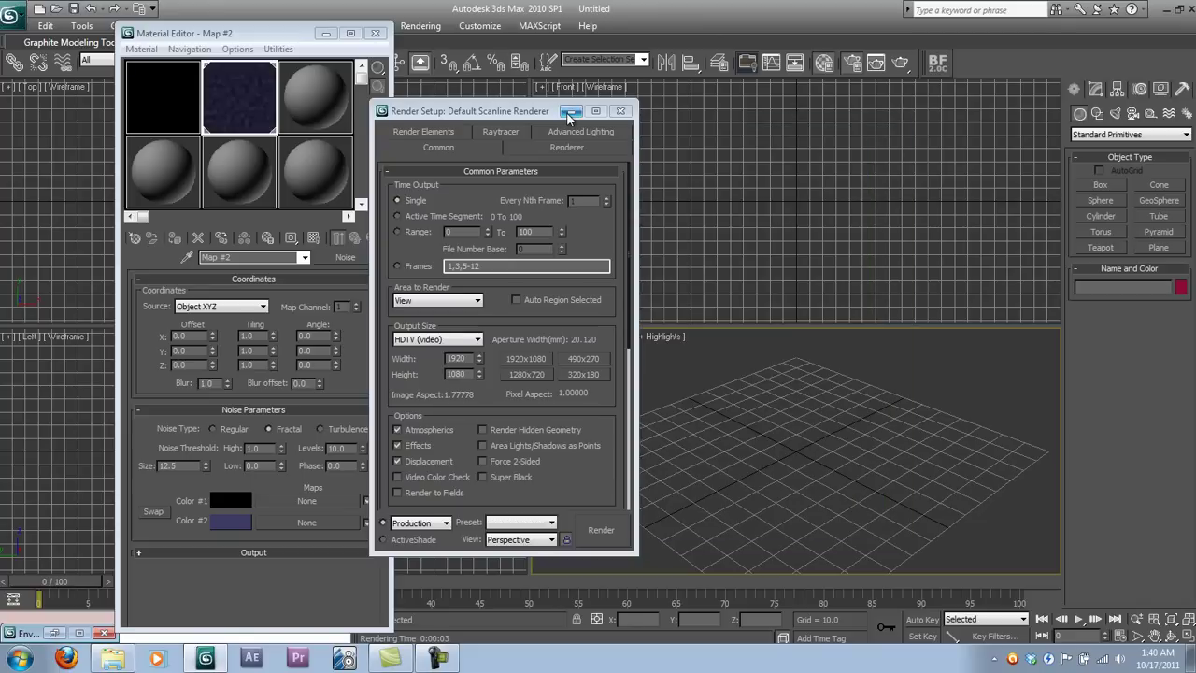
pyautogui.click(569, 112)
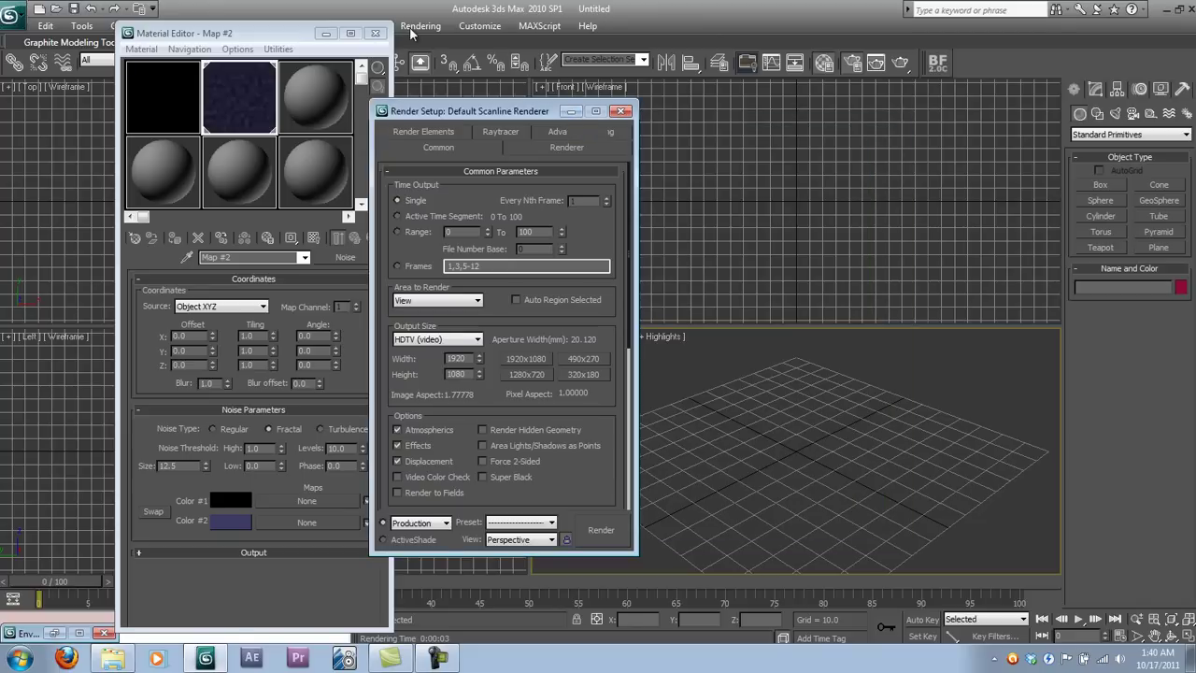
pyautogui.click(324, 34)
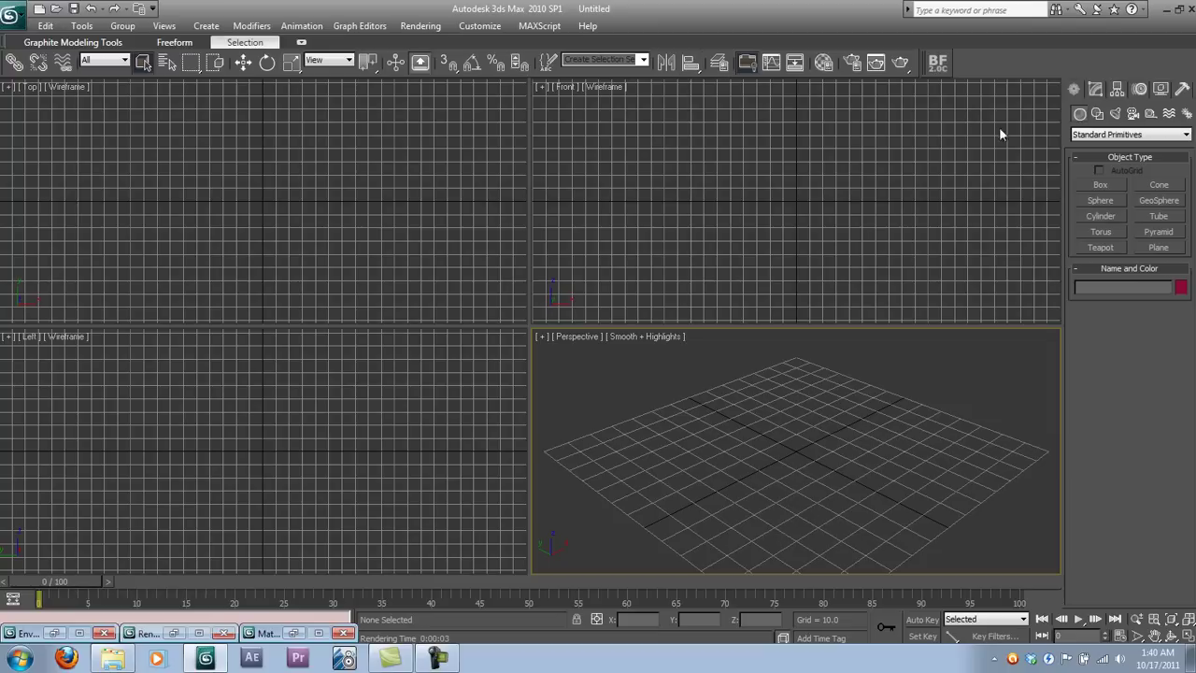
# Draw a GeoSphere in the Top view and zero its X and Y position
pyautogui.click(1159, 201)
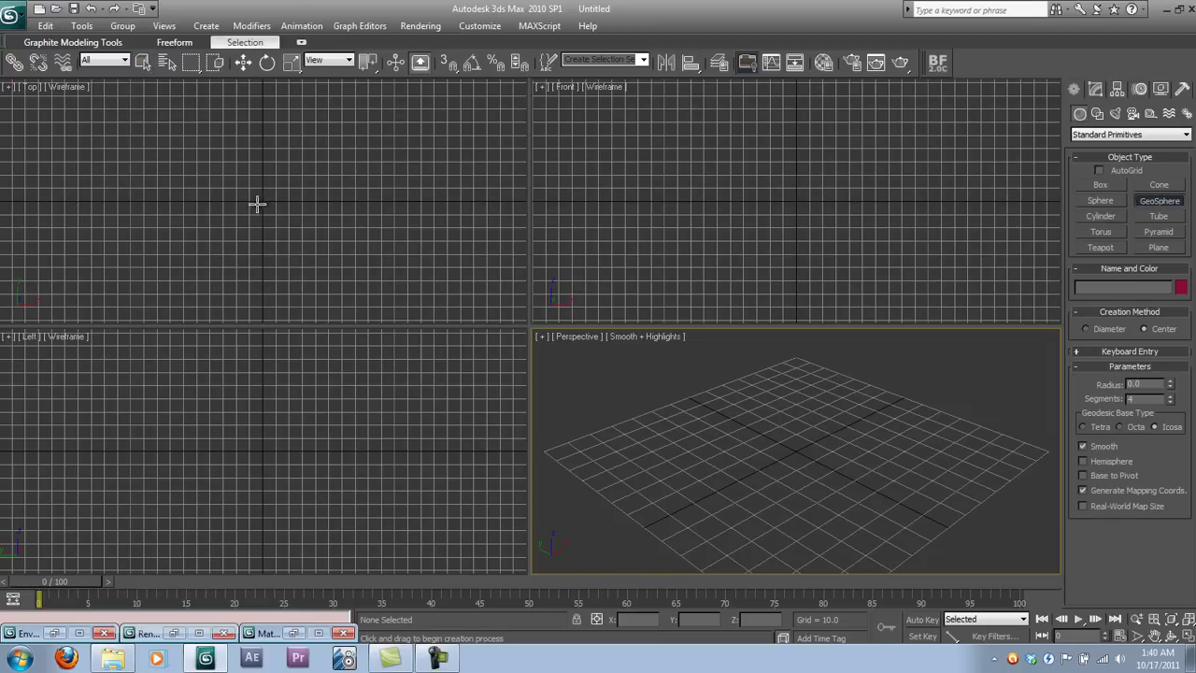
pyautogui.moveTo(256, 204); pyautogui.dragTo(467, 157)
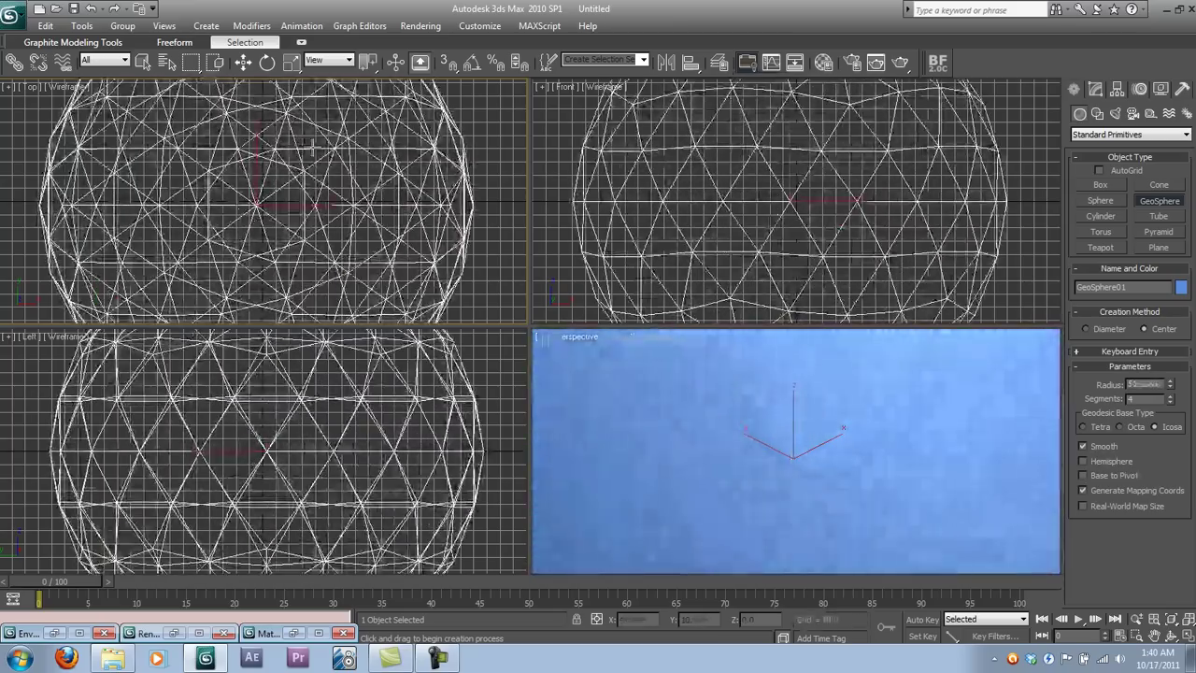
pyautogui.click(243, 63)
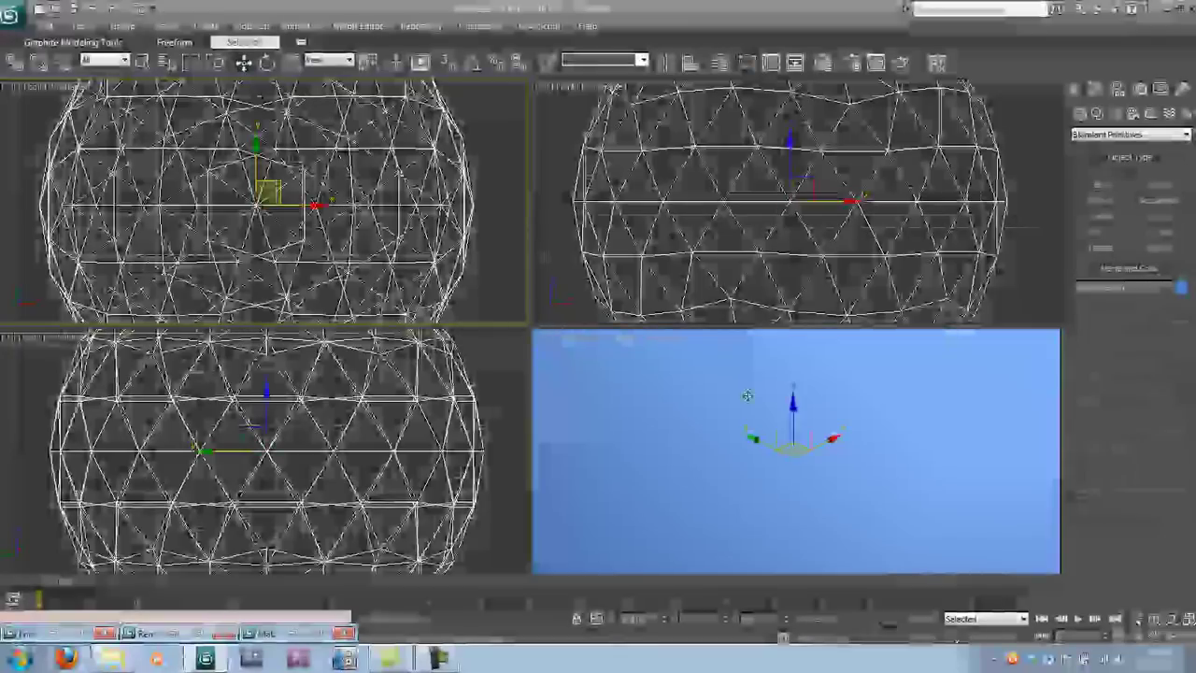
pyautogui.rightClick(665, 622)
pyautogui.rightClick(733, 621)
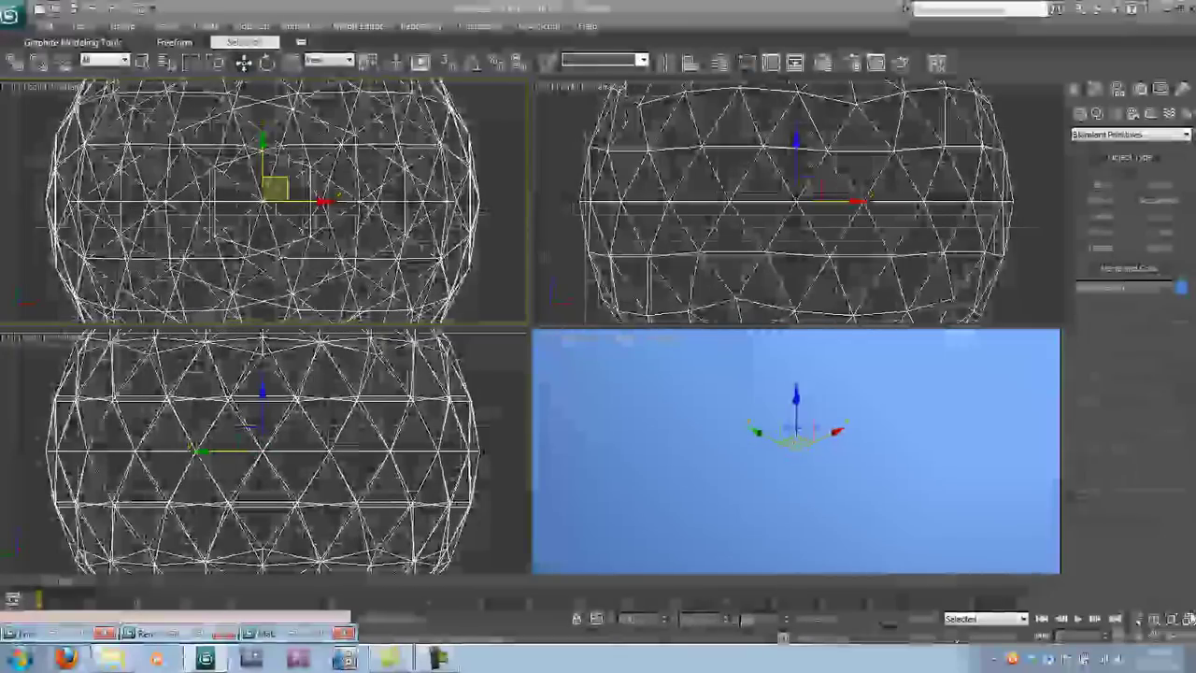
pyautogui.click(1190, 621)
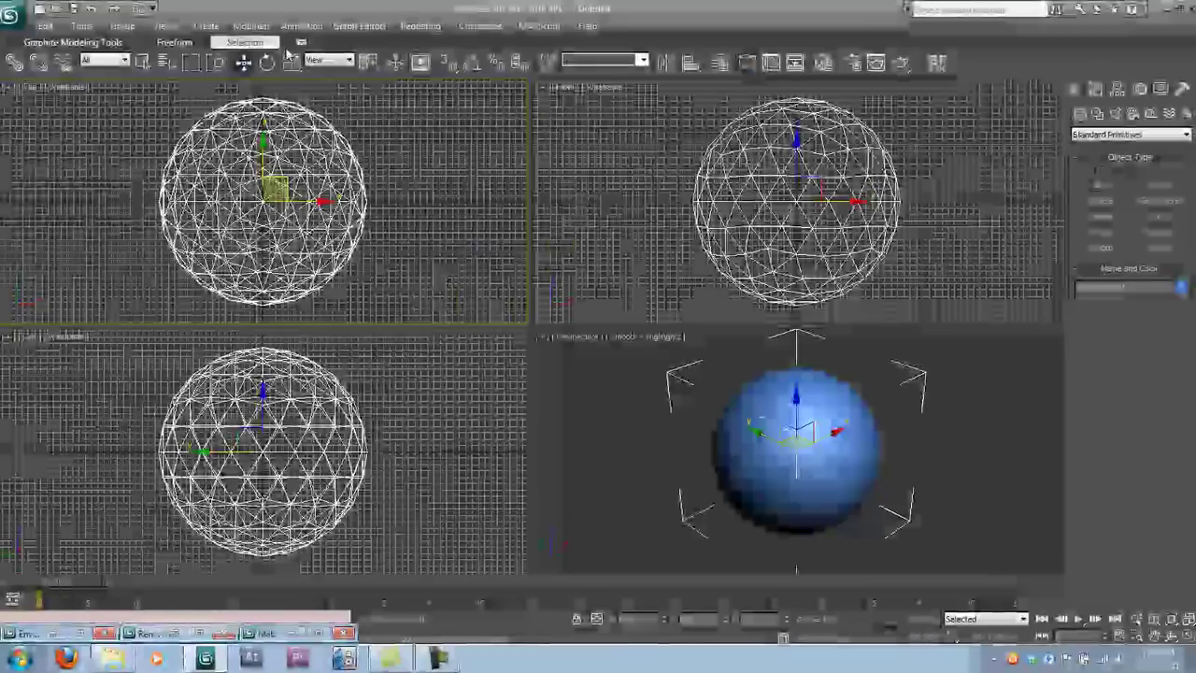
# Set the GeoSphere radius to 1250 with 20 segments
pyautogui.click(1095, 89)
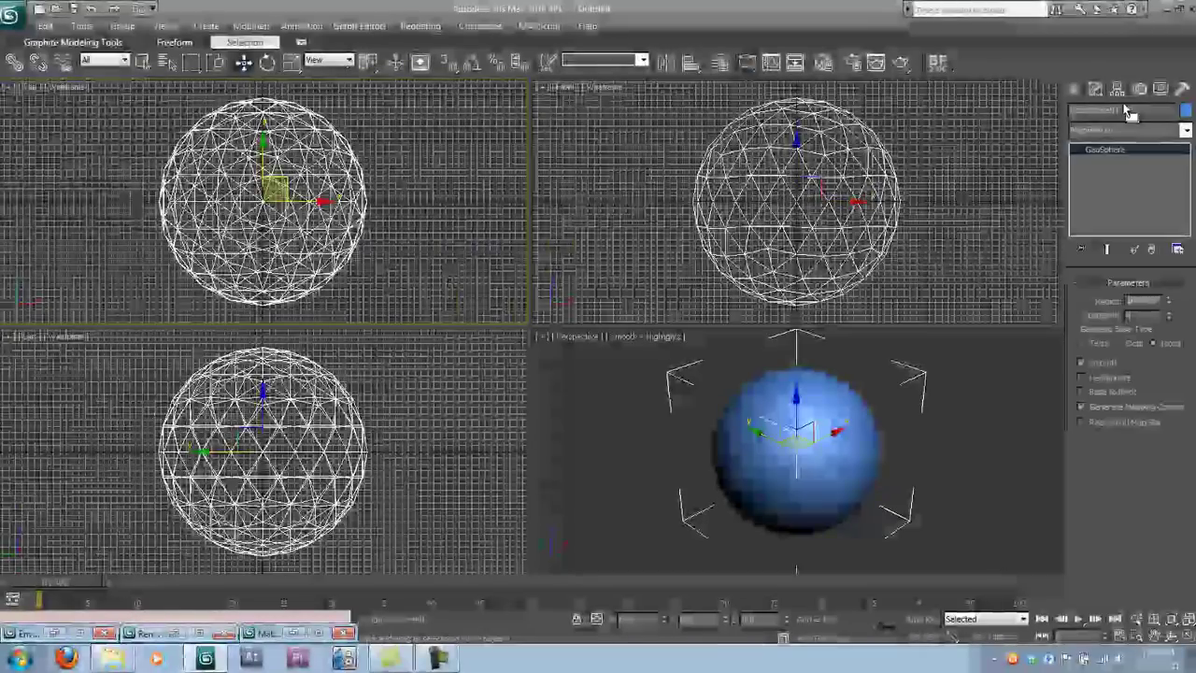
pyautogui.doubleClick(1159, 301)
pyautogui.write('1250')
pyautogui.press('Return')
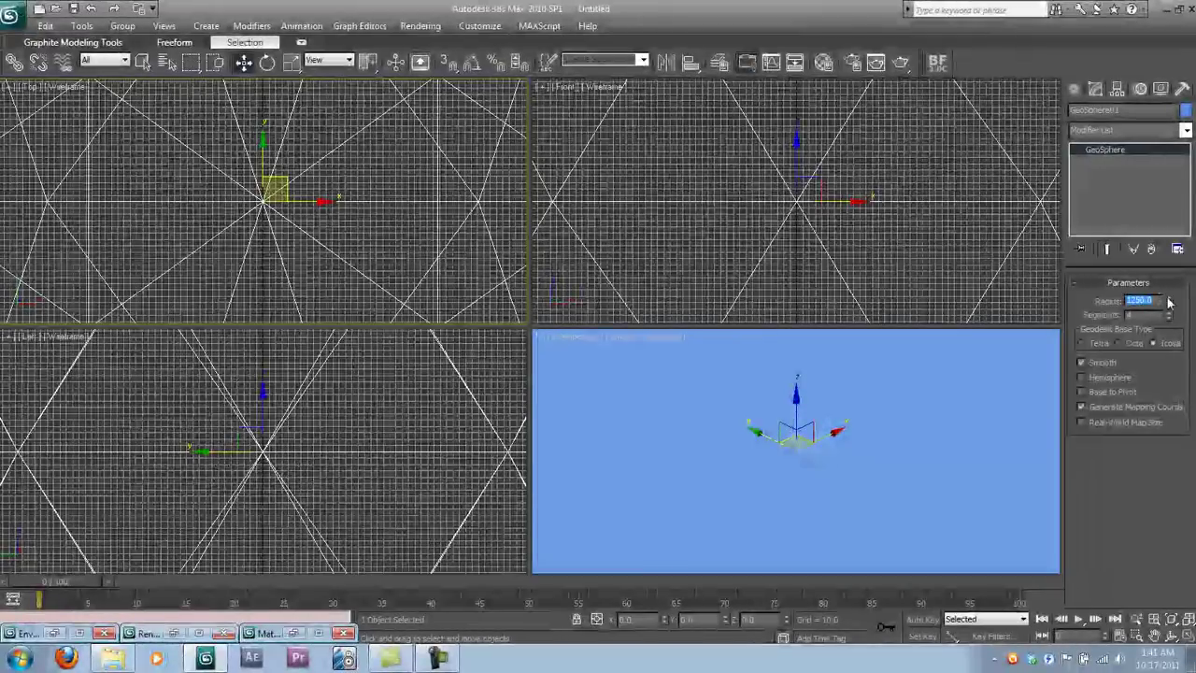
pyautogui.press('Tab')
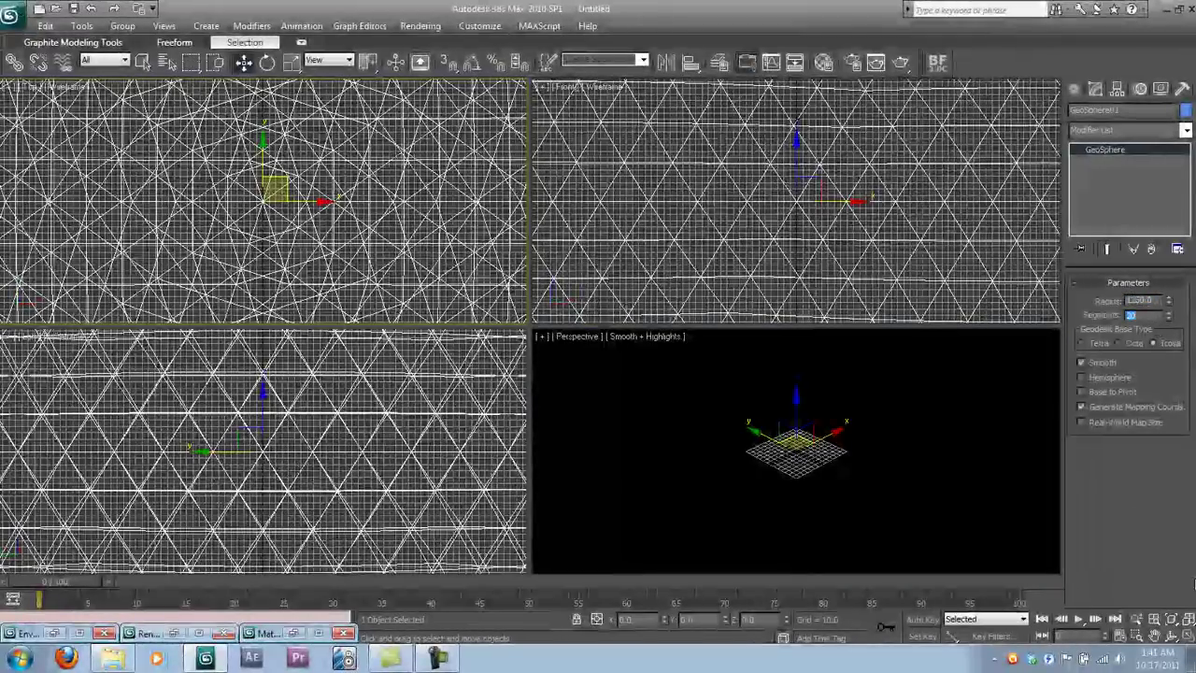
# Zoom all views to fit the enlarged sphere and restore the Material Editor
pyautogui.click(1188, 619)
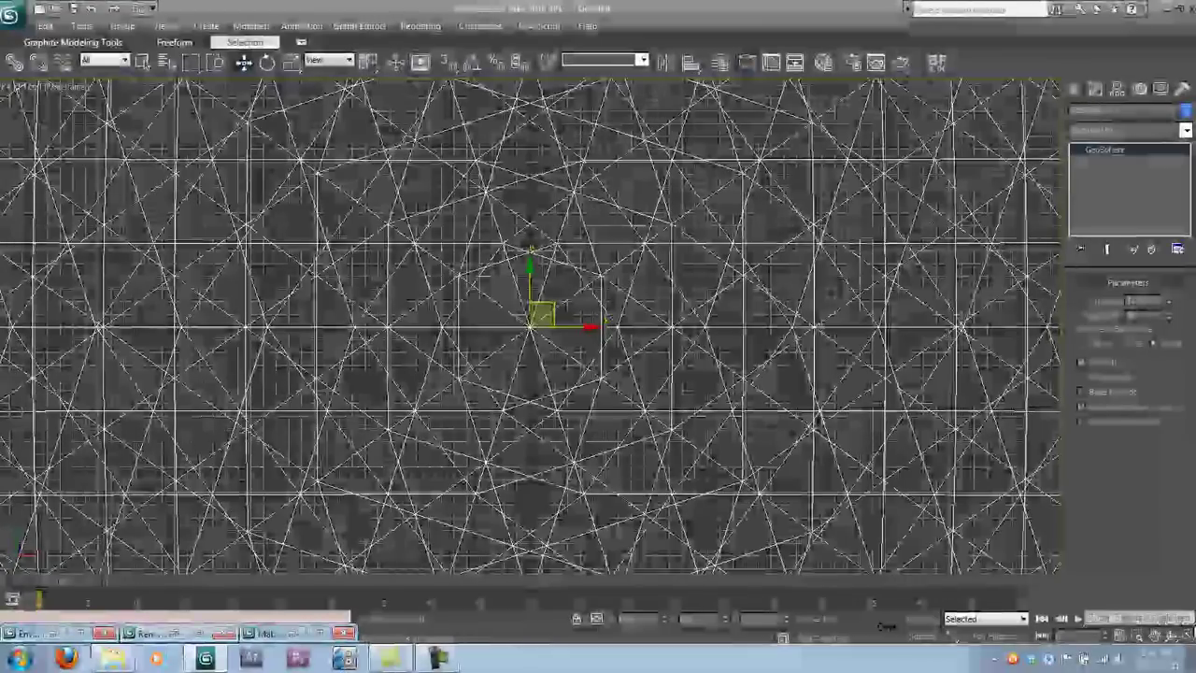
pyautogui.click(1188, 633)
pyautogui.click(1172, 619)
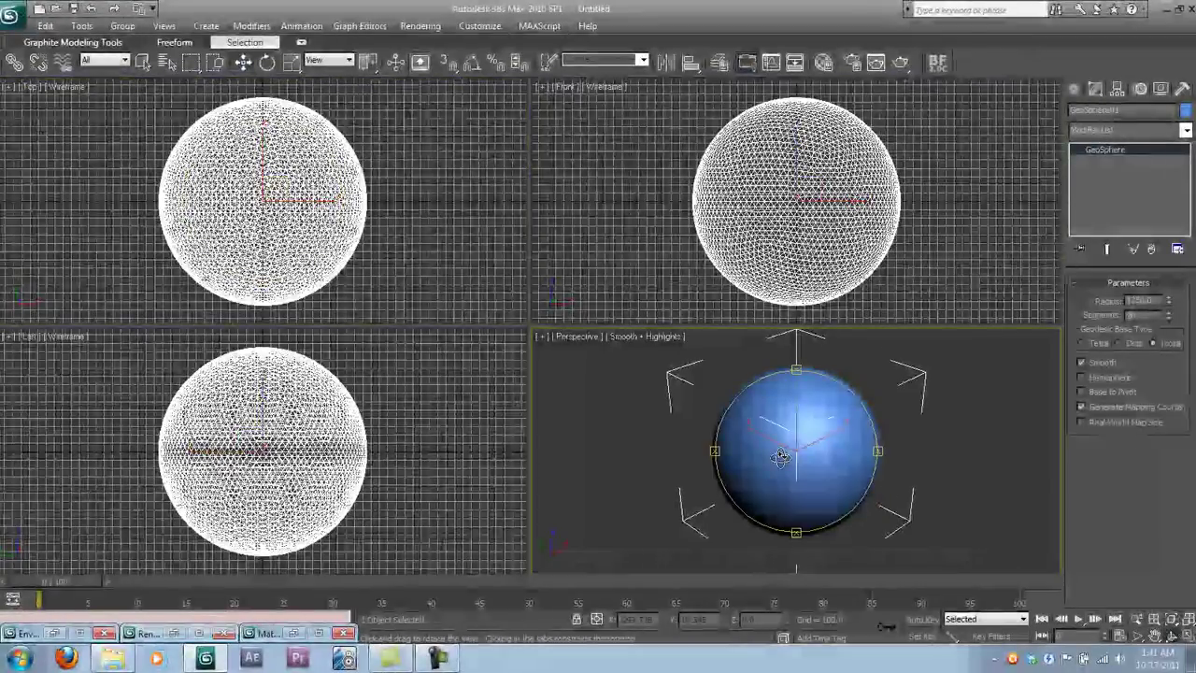
pyautogui.moveTo(783, 456); pyautogui.dragTo(770, 402)
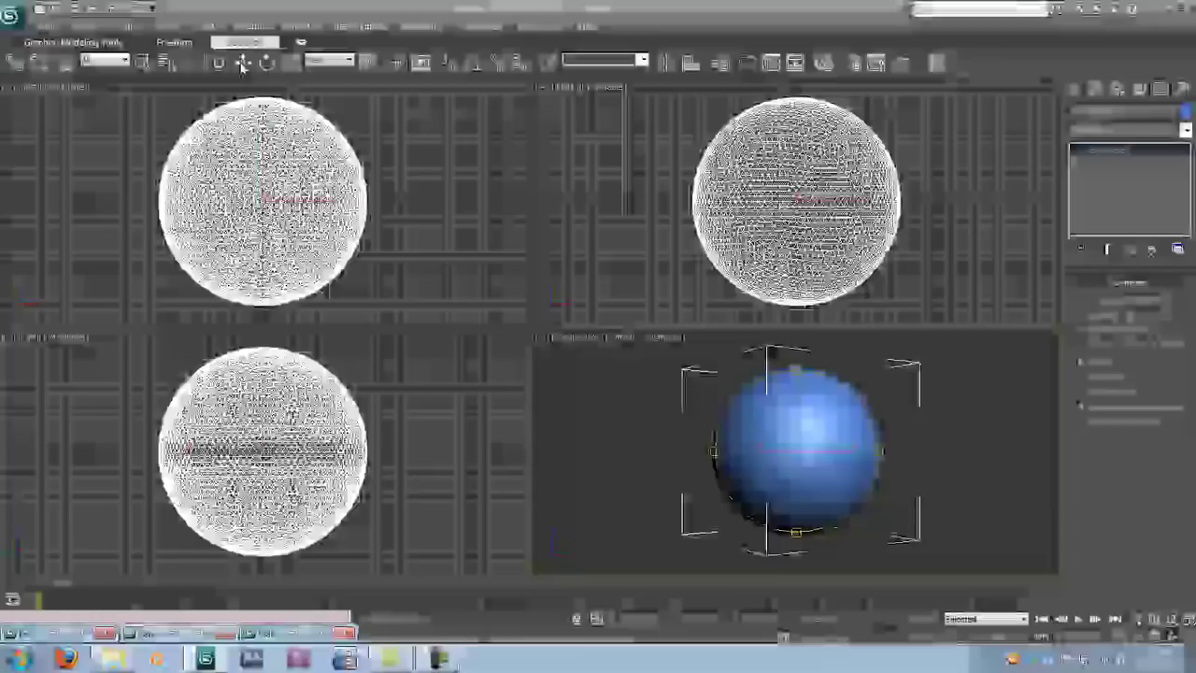
pyautogui.click(243, 62)
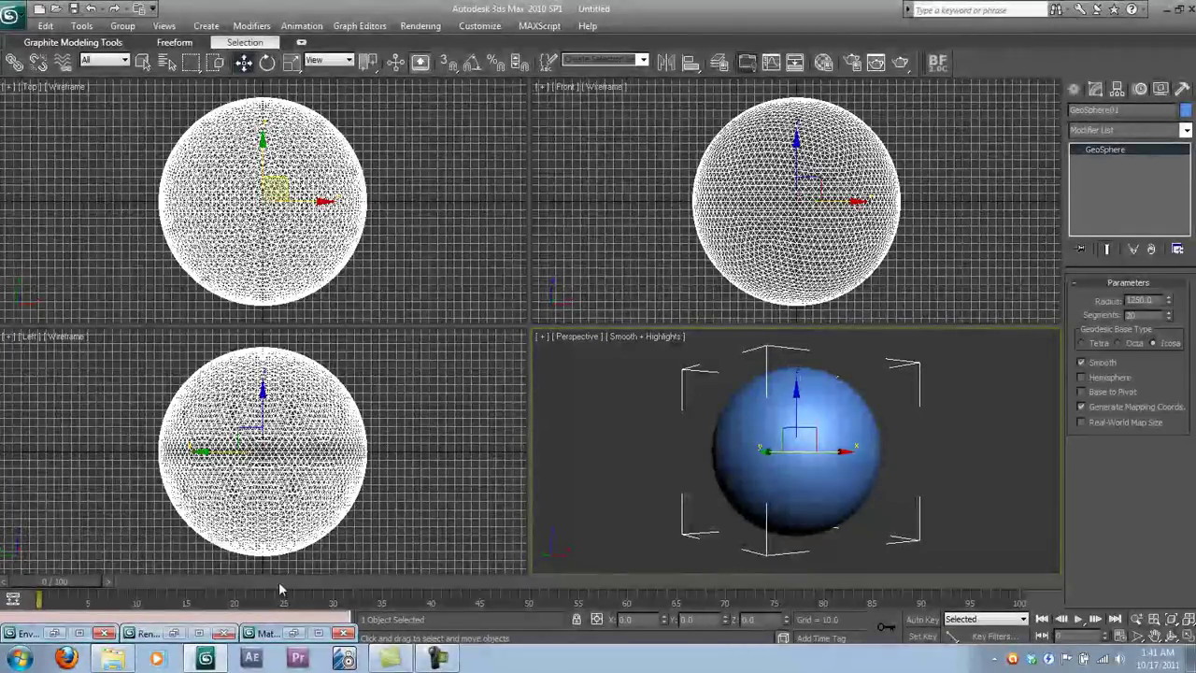
pyautogui.click(293, 633)
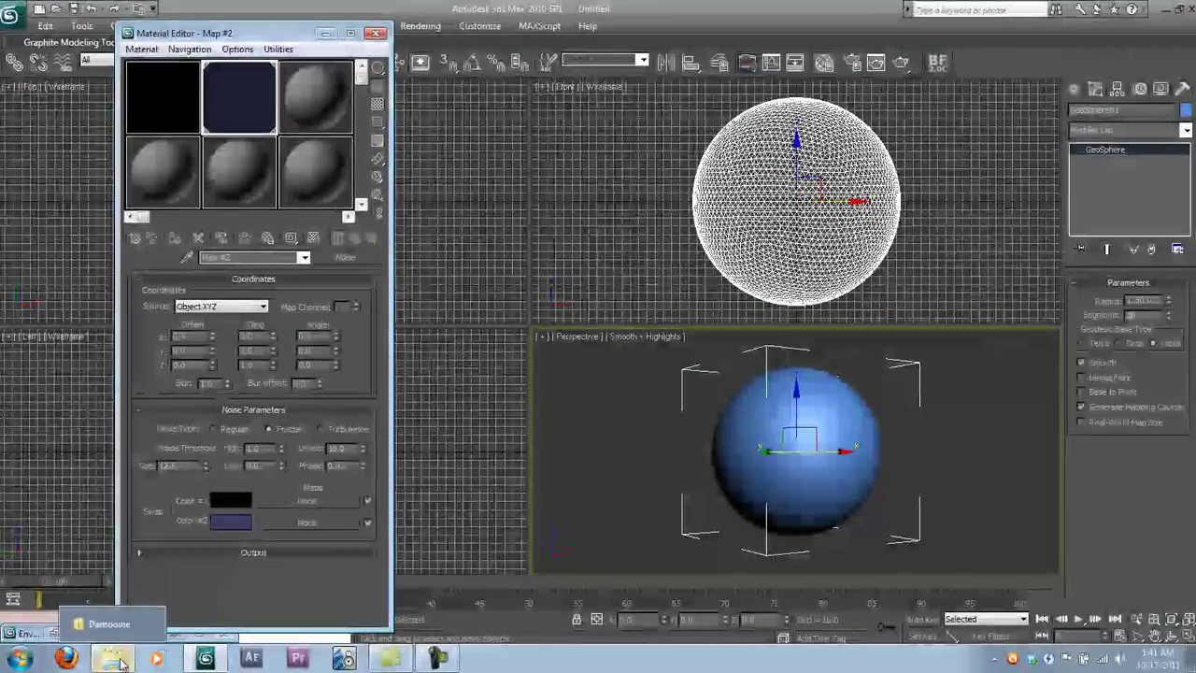
# Drag the Dantooine Diffuse.jpg texture from Explorer onto the third material sample slot
pyautogui.click(116, 660)
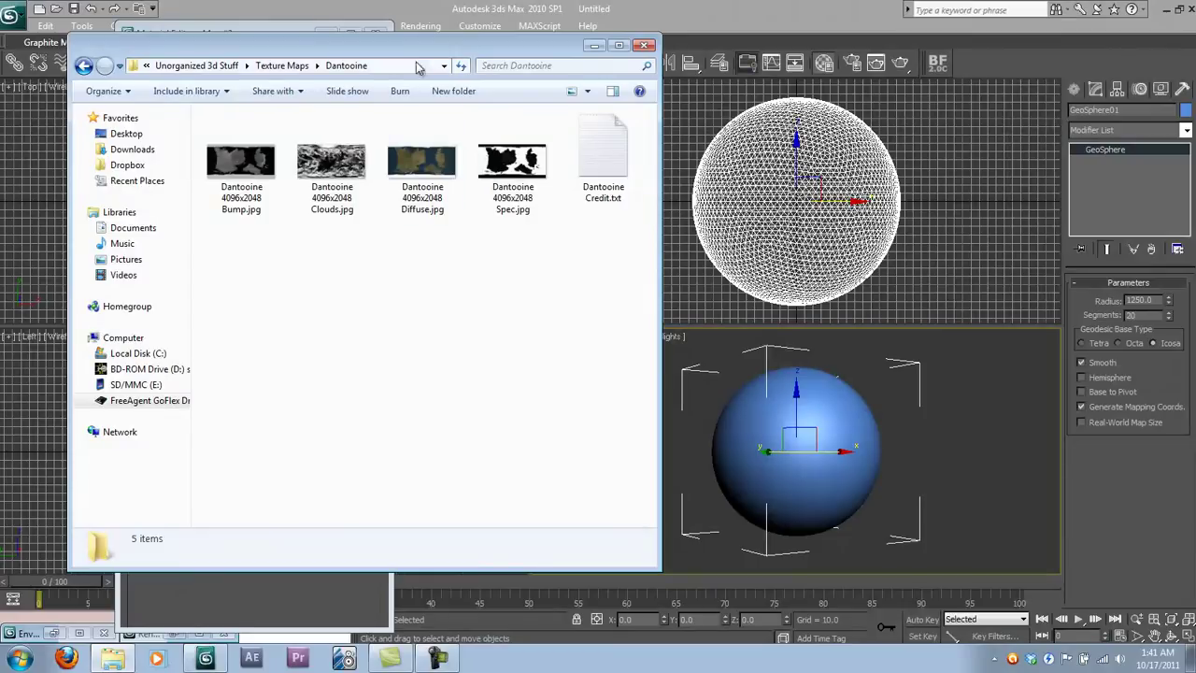
pyautogui.moveTo(414, 52); pyautogui.dragTo(804, 81)
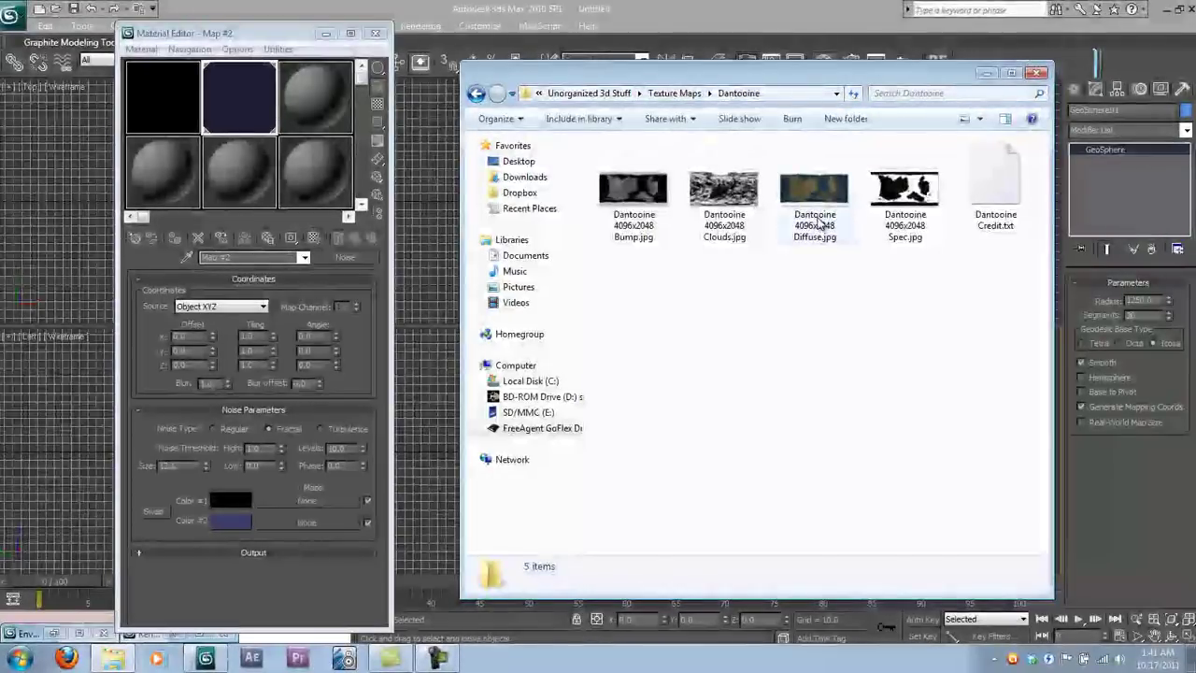
pyautogui.moveTo(815, 191); pyautogui.dragTo(785, 234)
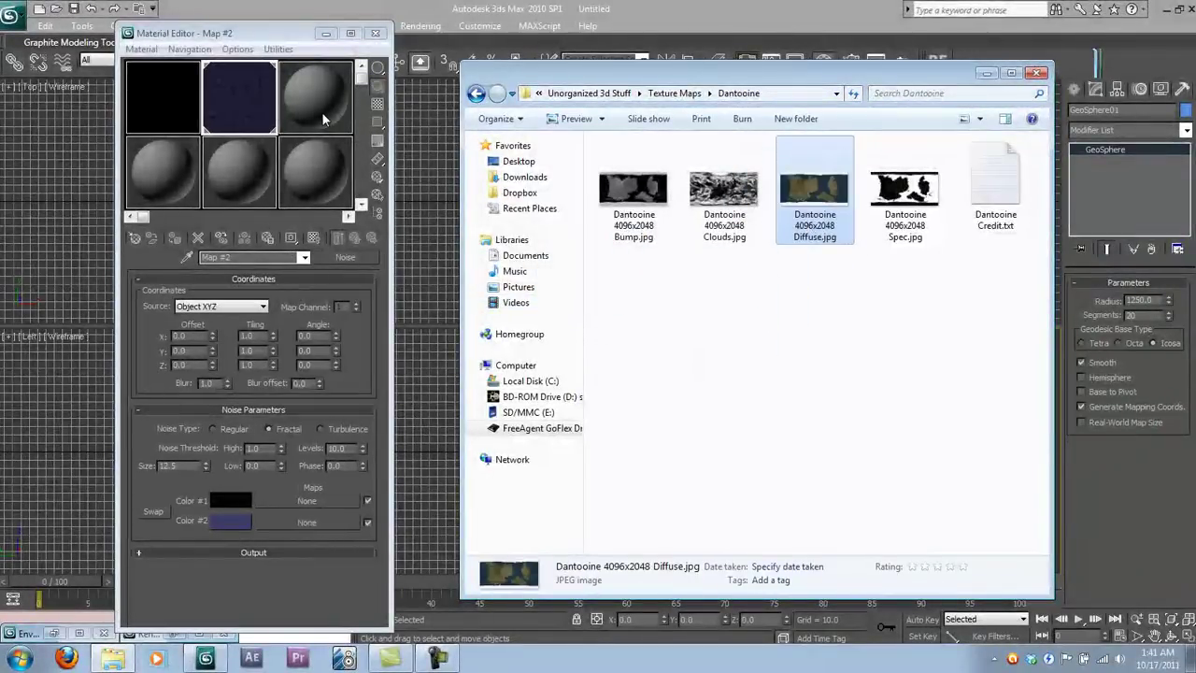
pyautogui.moveTo(806, 186); pyautogui.dragTo(291, 96)
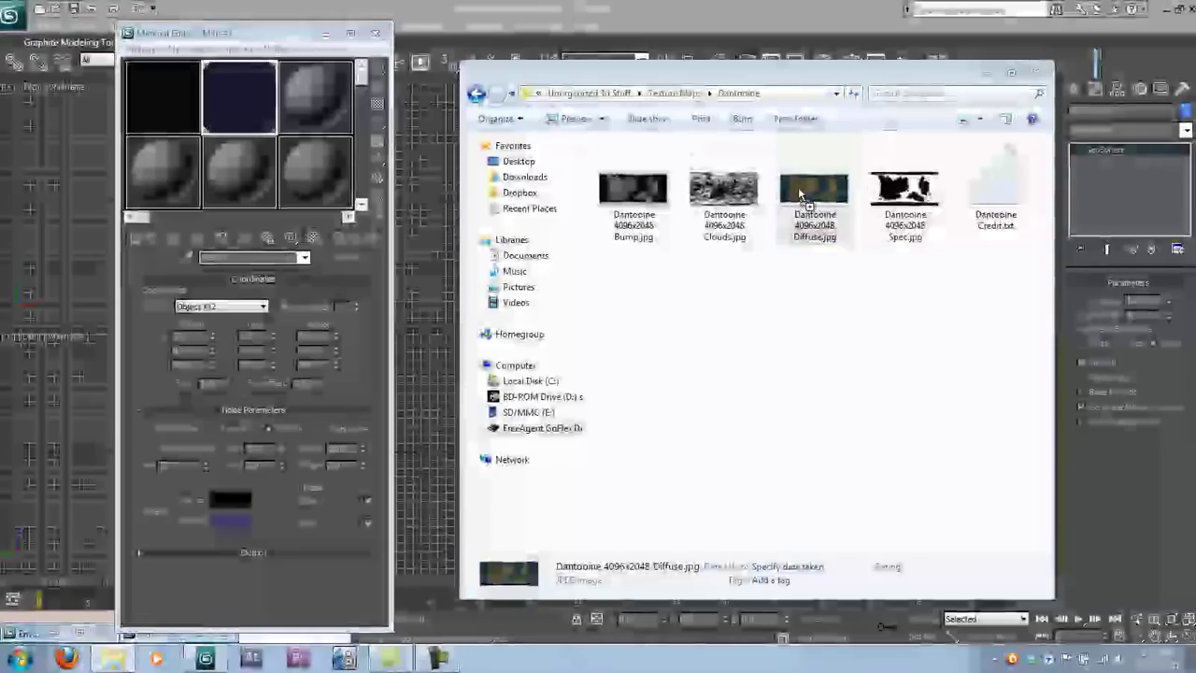
pyautogui.moveTo(798, 187); pyautogui.dragTo(512, 180)
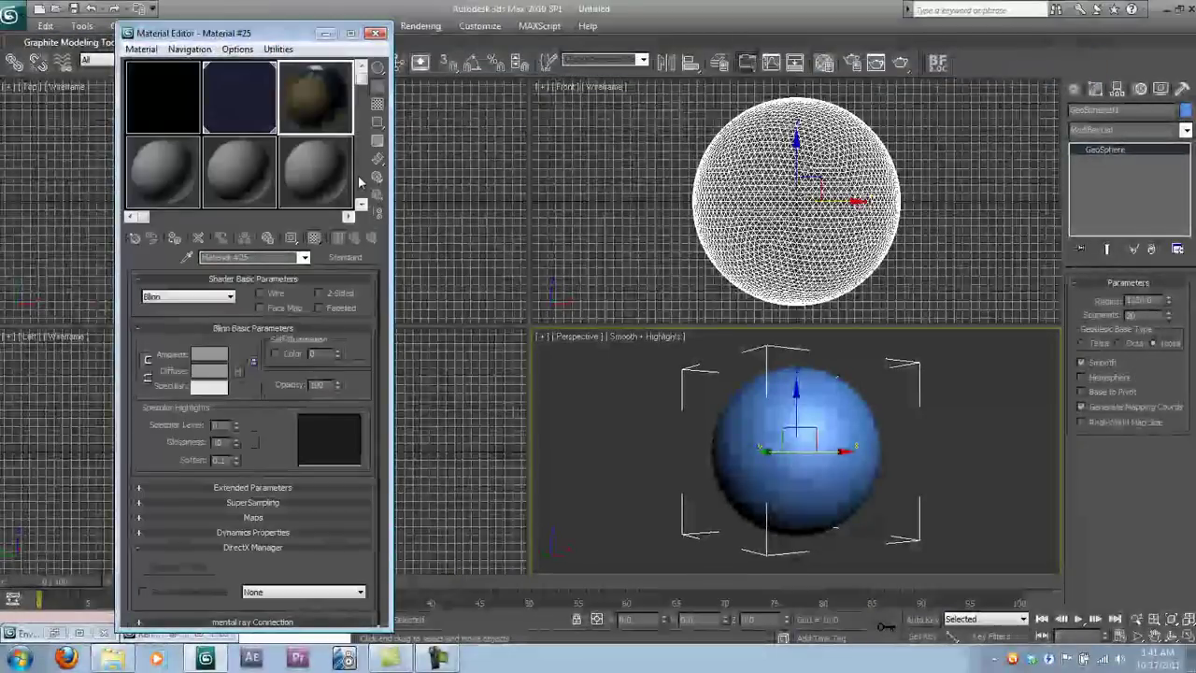
# Assign the Dantooine material to the GeoSphere and orbit the Perspective view around it
pyautogui.click(177, 239)
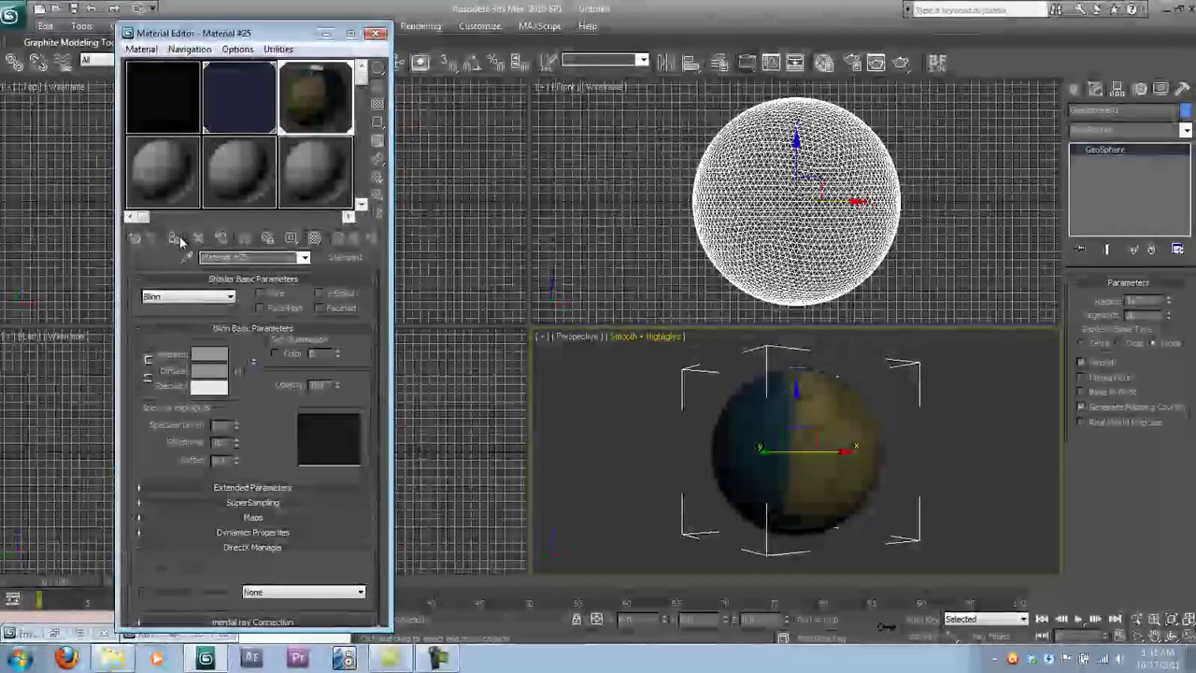
pyautogui.hotkey('ctrl', 'r')
pyautogui.moveTo(873, 473); pyautogui.dragTo(759, 443)
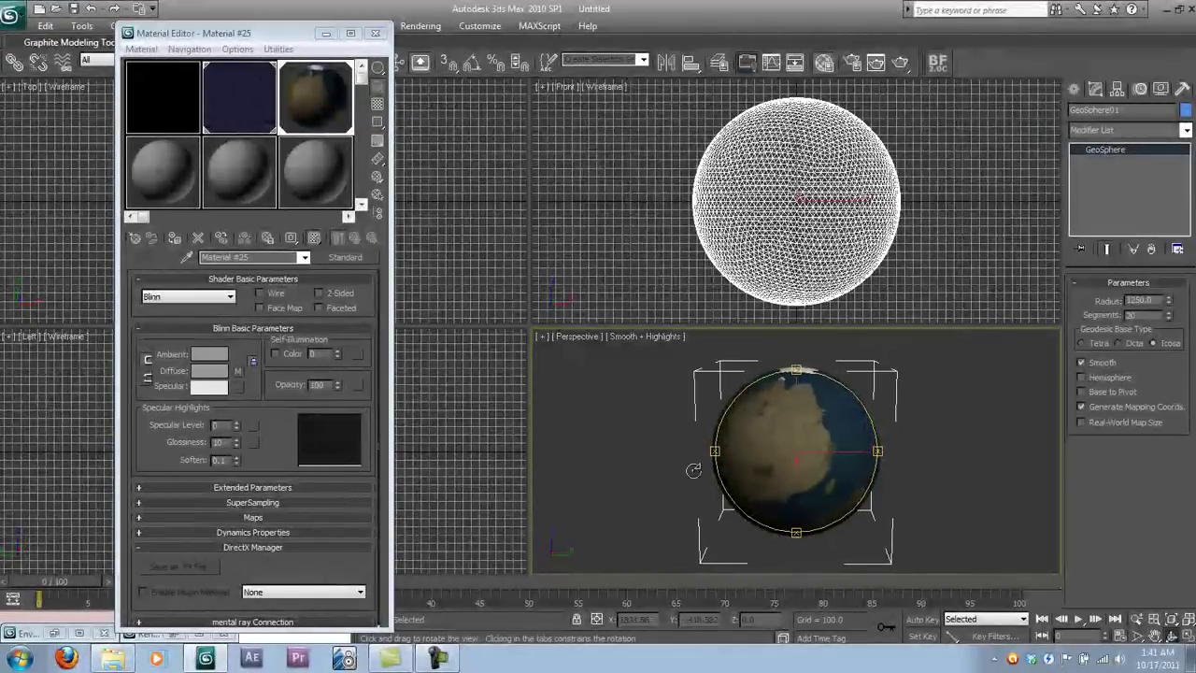
pyautogui.scroll(3, 759, 443)
# Make the planet material's diffuse black and use Dantooine Spec as the specular level map
pyautogui.click(207, 371)
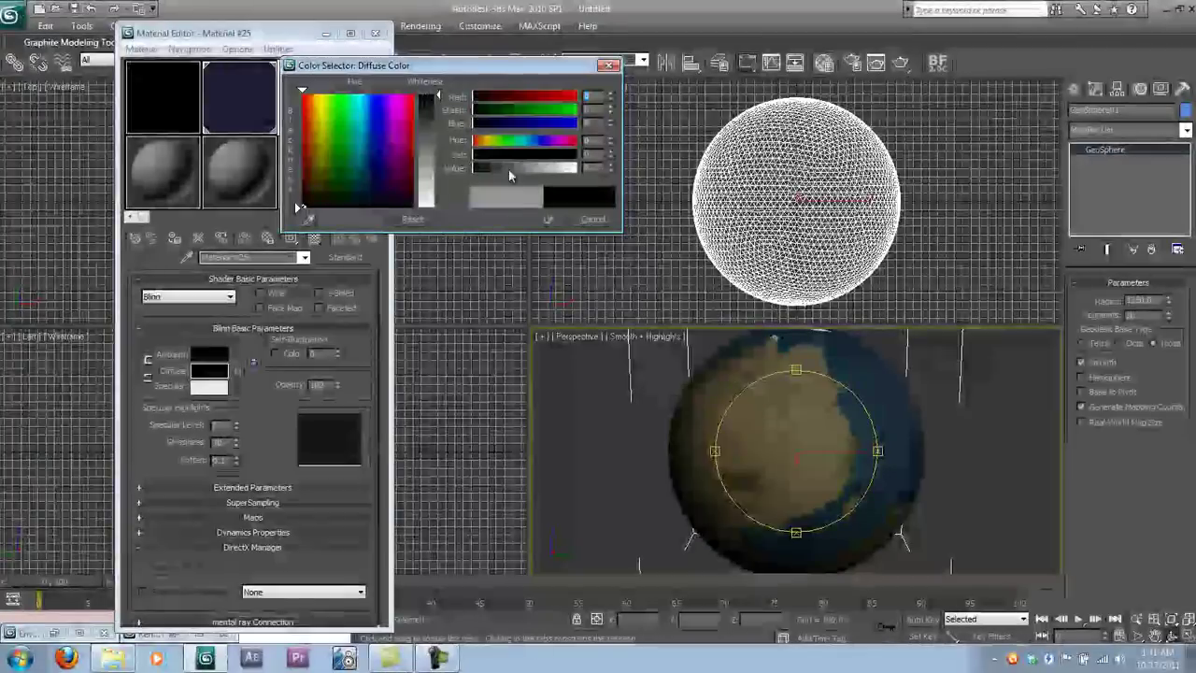
pyautogui.click(591, 220)
pyautogui.click(301, 516)
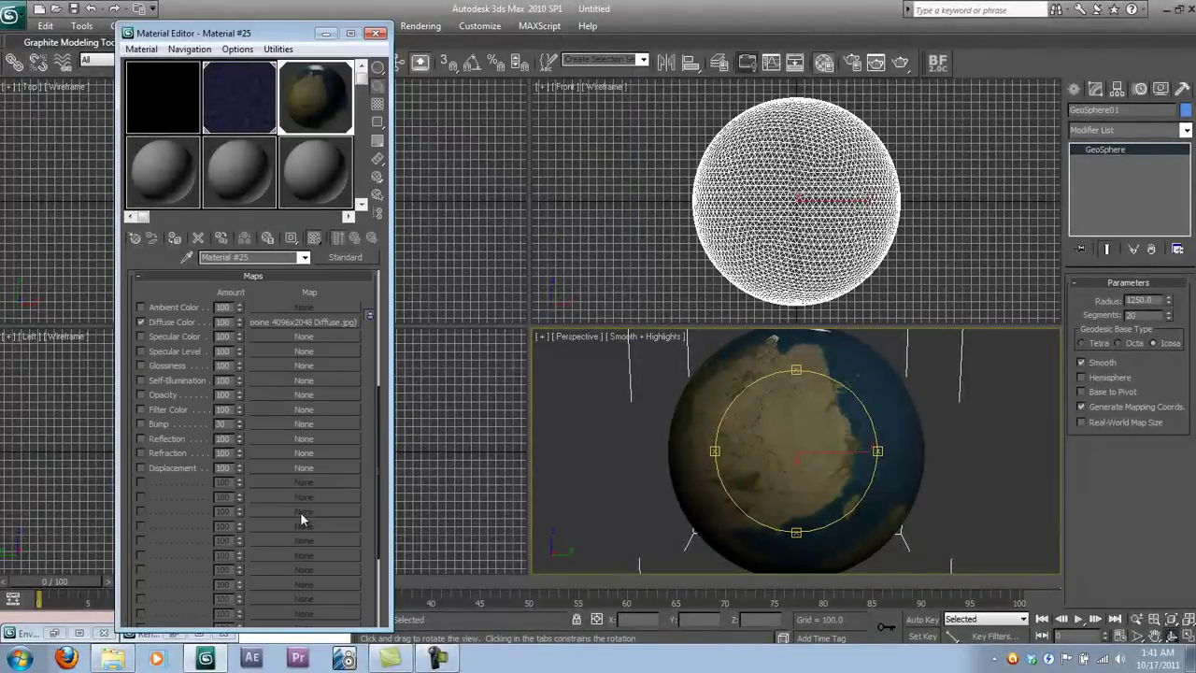
pyautogui.click(113, 658)
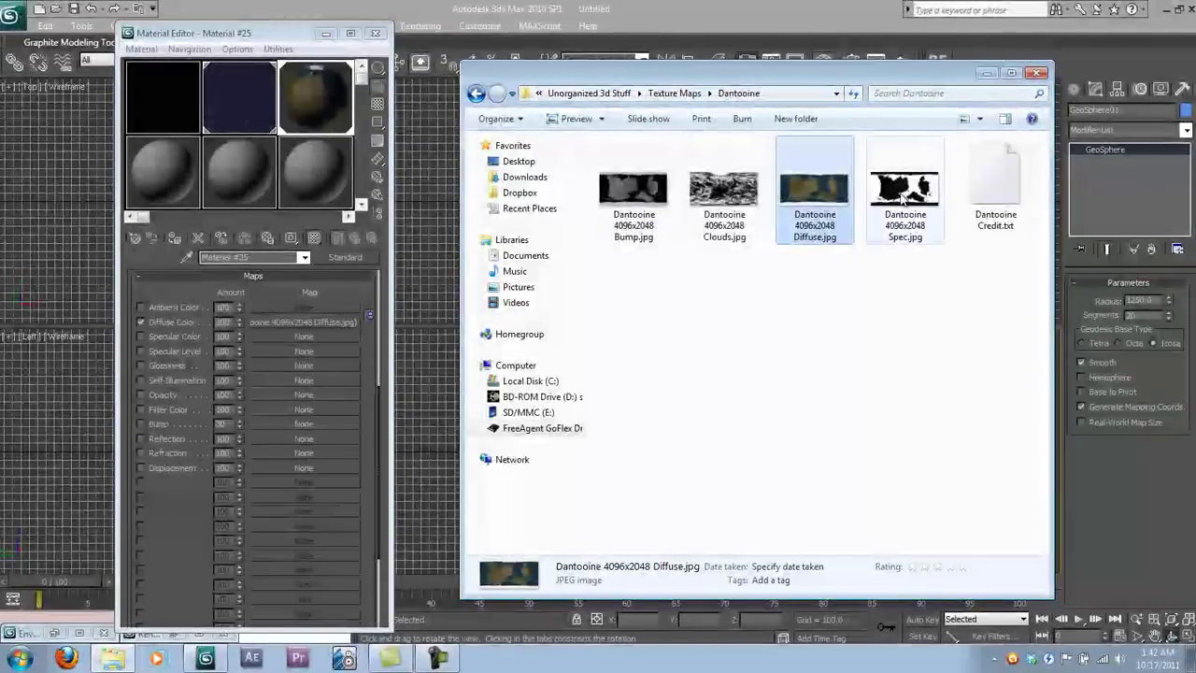
pyautogui.moveTo(897, 210); pyautogui.dragTo(355, 310)
pyautogui.moveTo(301, 350); pyautogui.dragTo(299, 349)
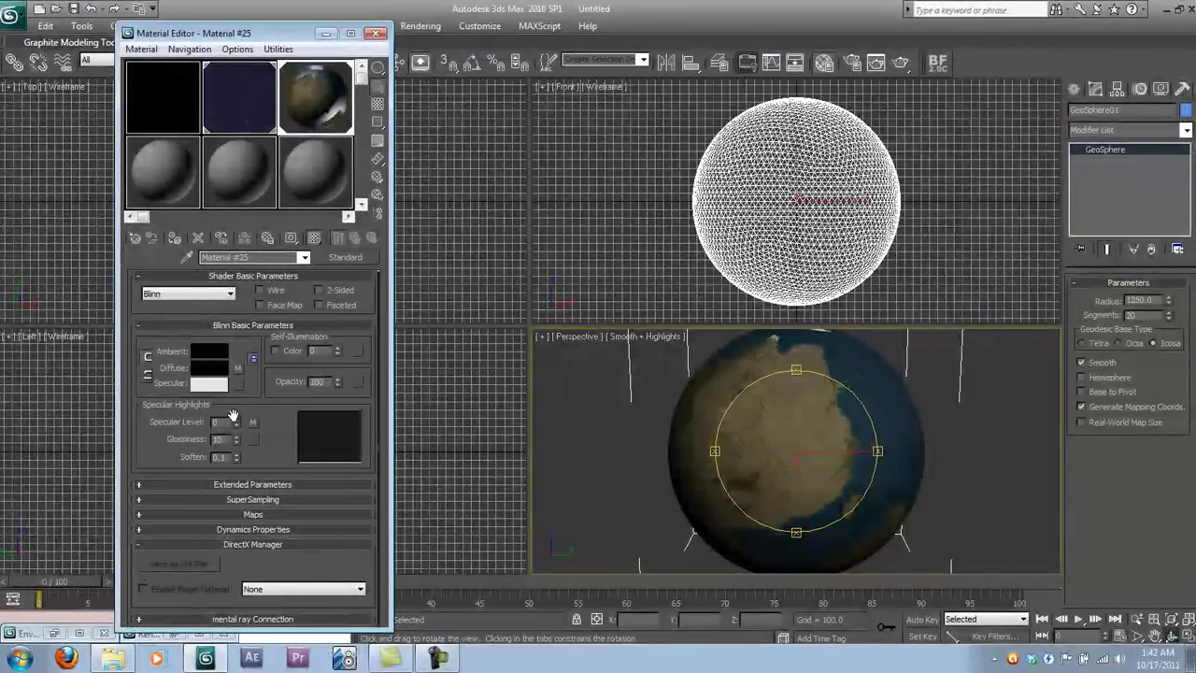
# Set glossiness to 30, inspect the sample sphere, and bring Render Setup back
pyautogui.click(238, 511)
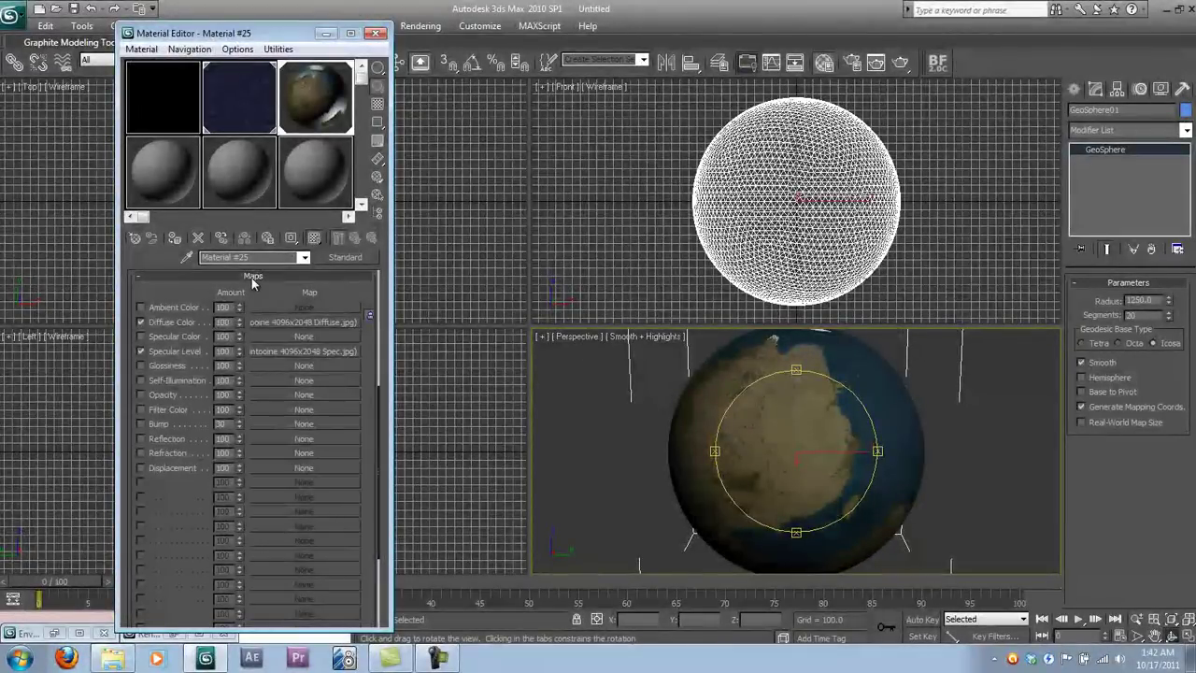
pyautogui.click(252, 277)
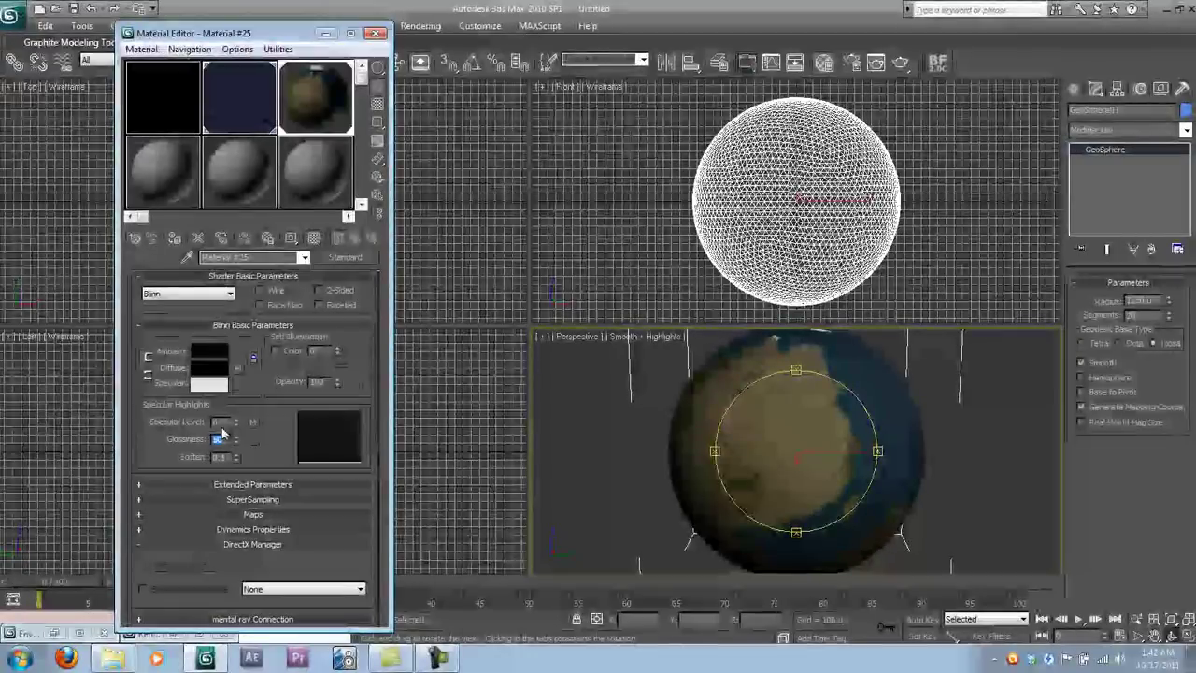
pyautogui.moveTo(311, 130); pyautogui.dragTo(293, 110)
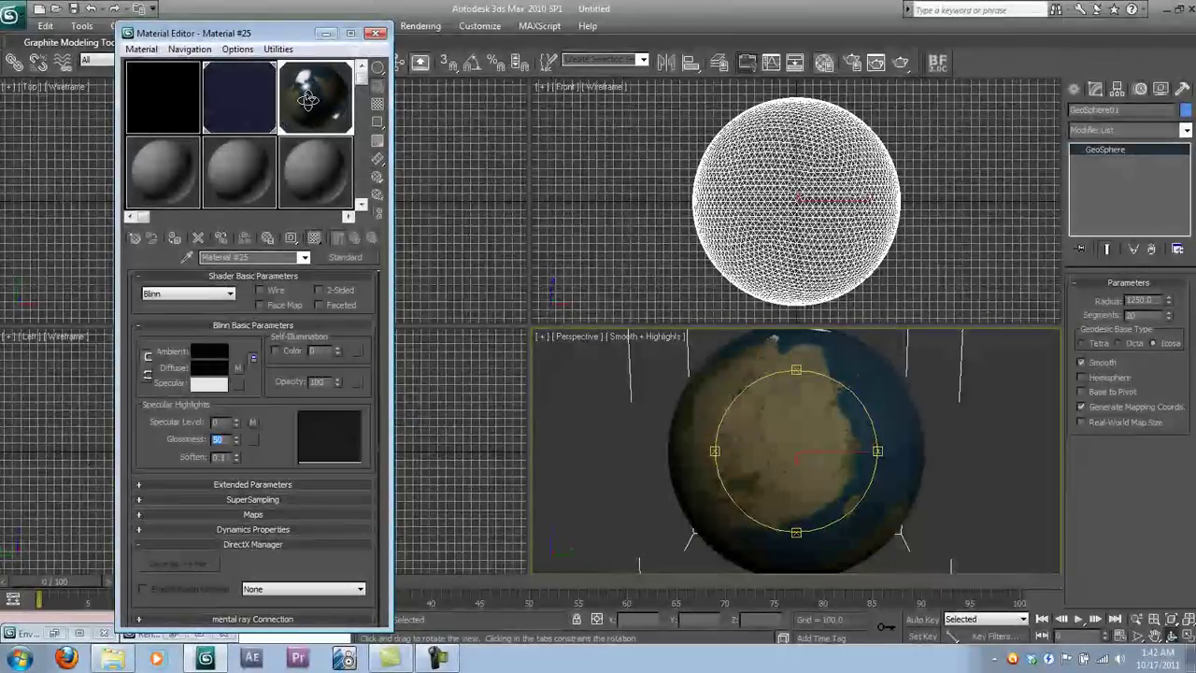
pyautogui.moveTo(295, 102); pyautogui.dragTo(300, 93)
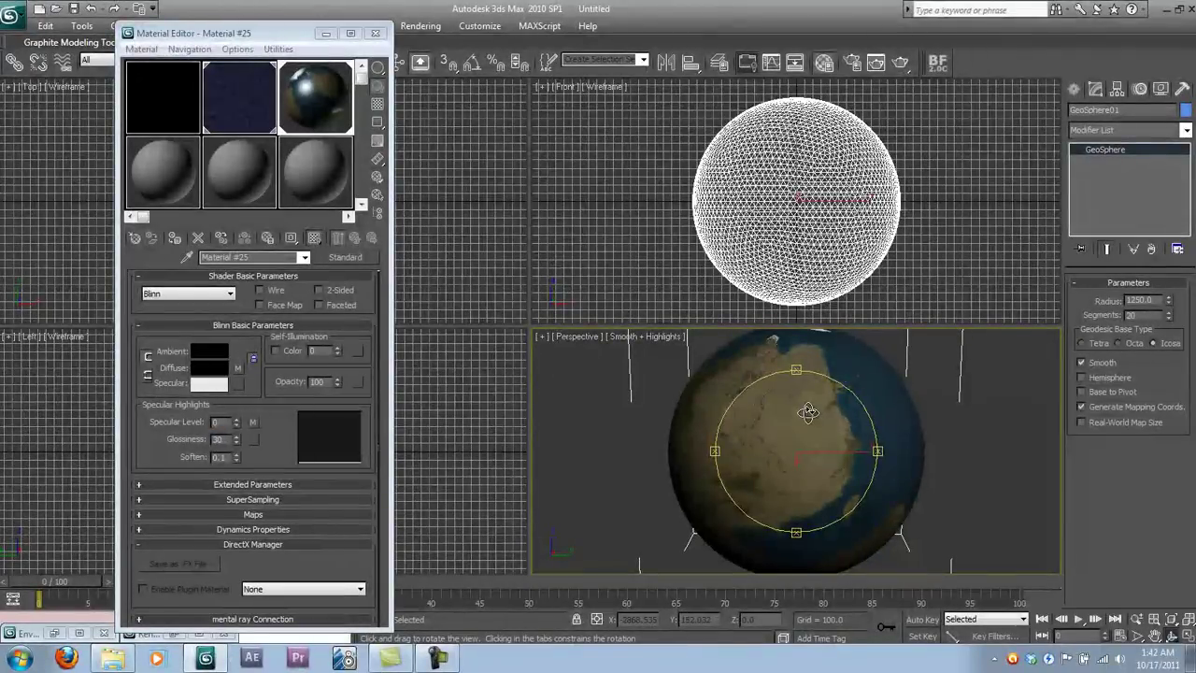
pyautogui.click(181, 631)
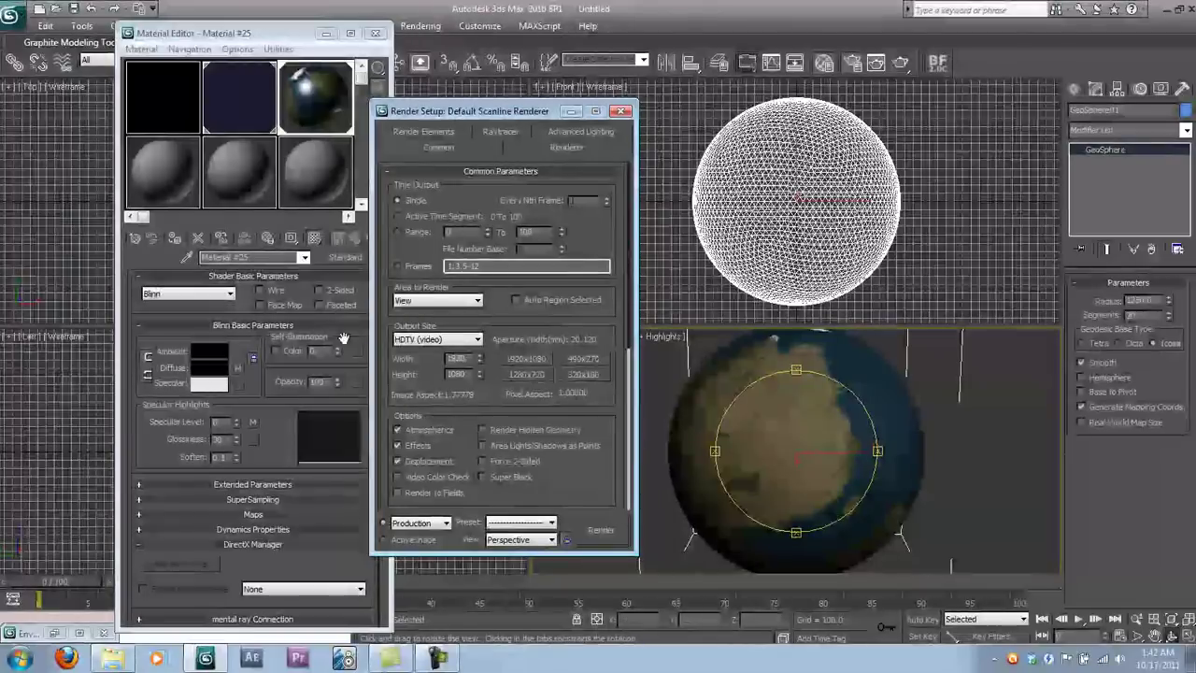
# Load the Dantooine 4096x2048 Bump texture into Material #25's Bump slot at amount 30
pyautogui.click(277, 512)
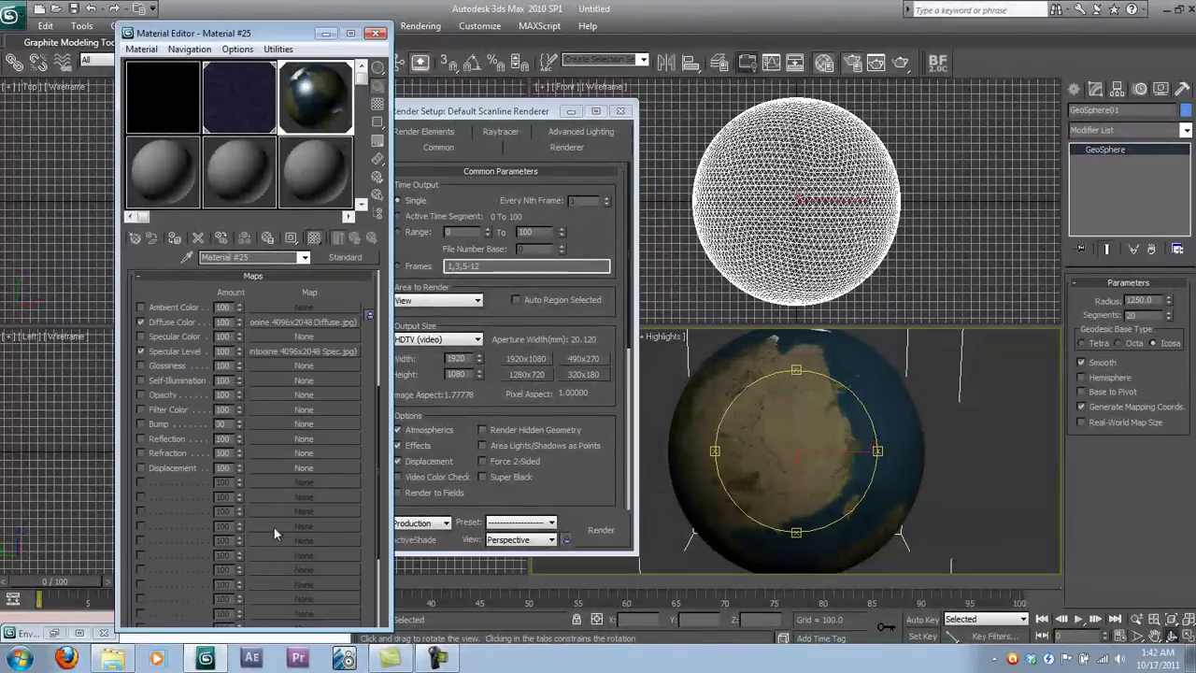
pyautogui.click(128, 662)
pyautogui.click(731, 204)
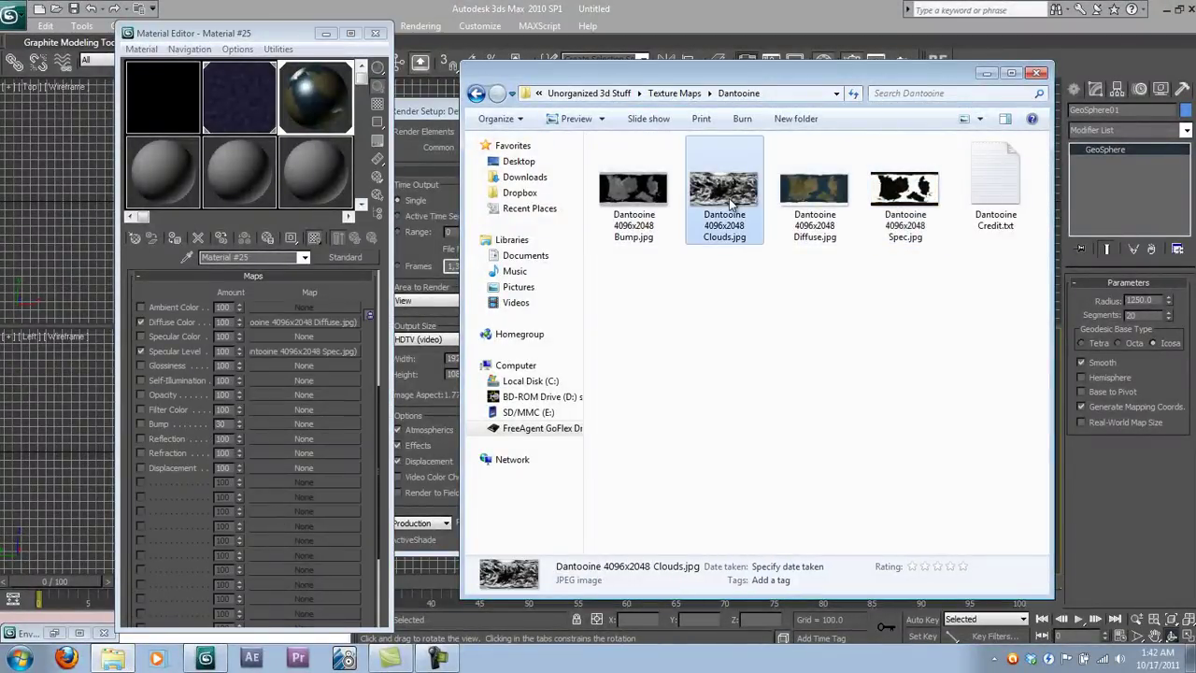
pyautogui.click(635, 192)
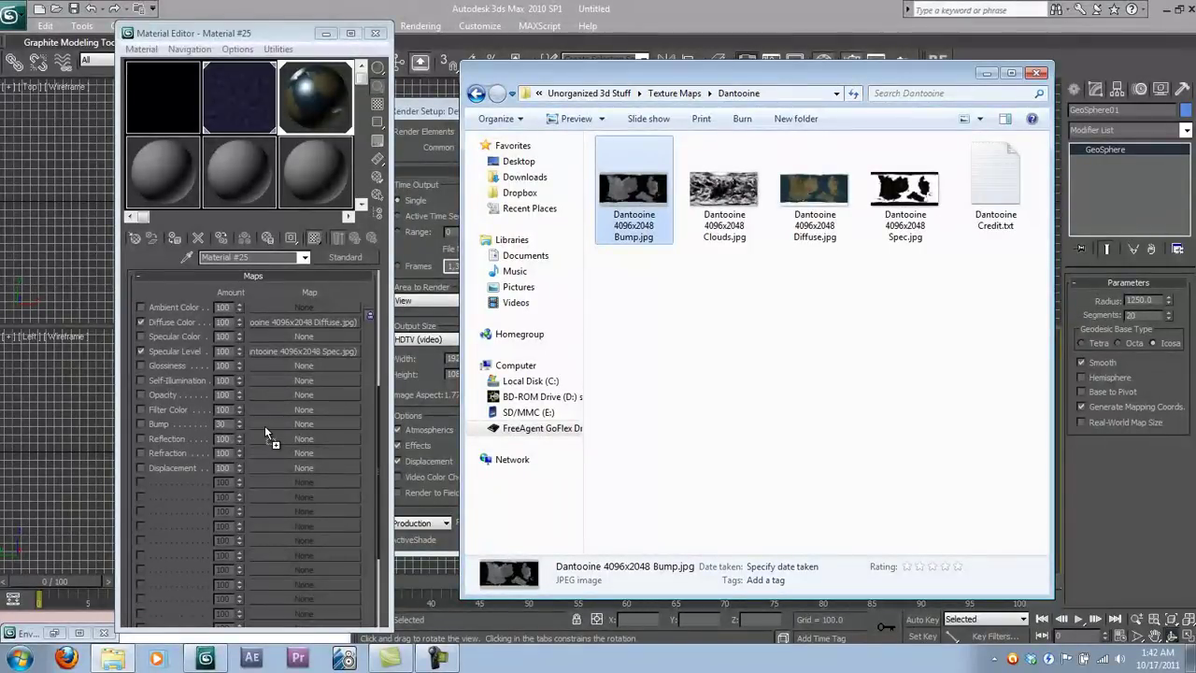
pyautogui.moveTo(264, 424); pyautogui.dragTo(304, 424)
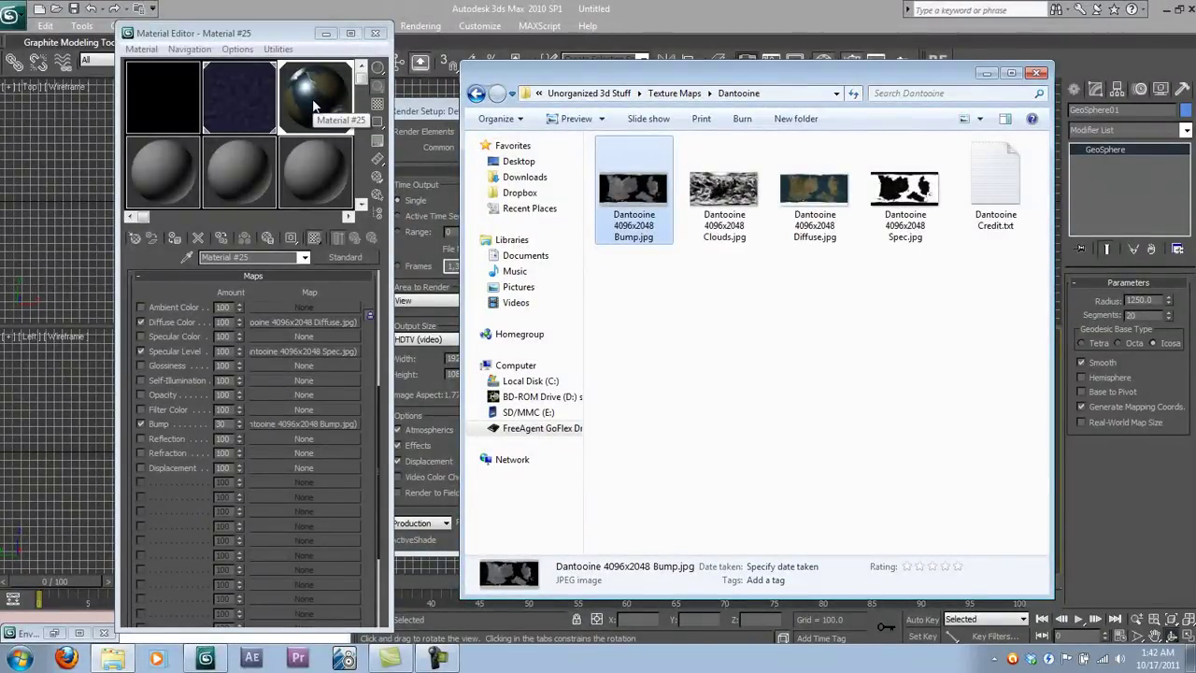
pyautogui.click(314, 105)
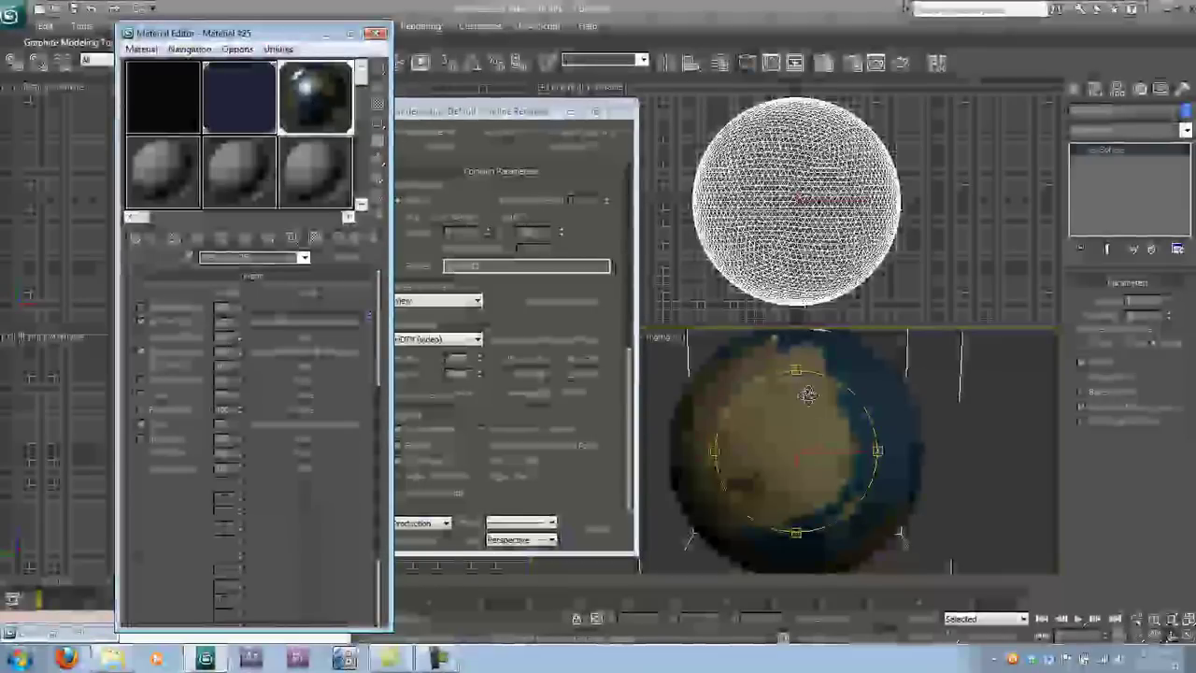
pyautogui.moveTo(880, 450)
pyautogui.mouseDown()
pyautogui.moveTo(841, 444)
pyautogui.moveTo(868, 440)
pyautogui.mouseUp()
pyautogui.moveTo(298, 46); pyautogui.dragTo(477, 46)
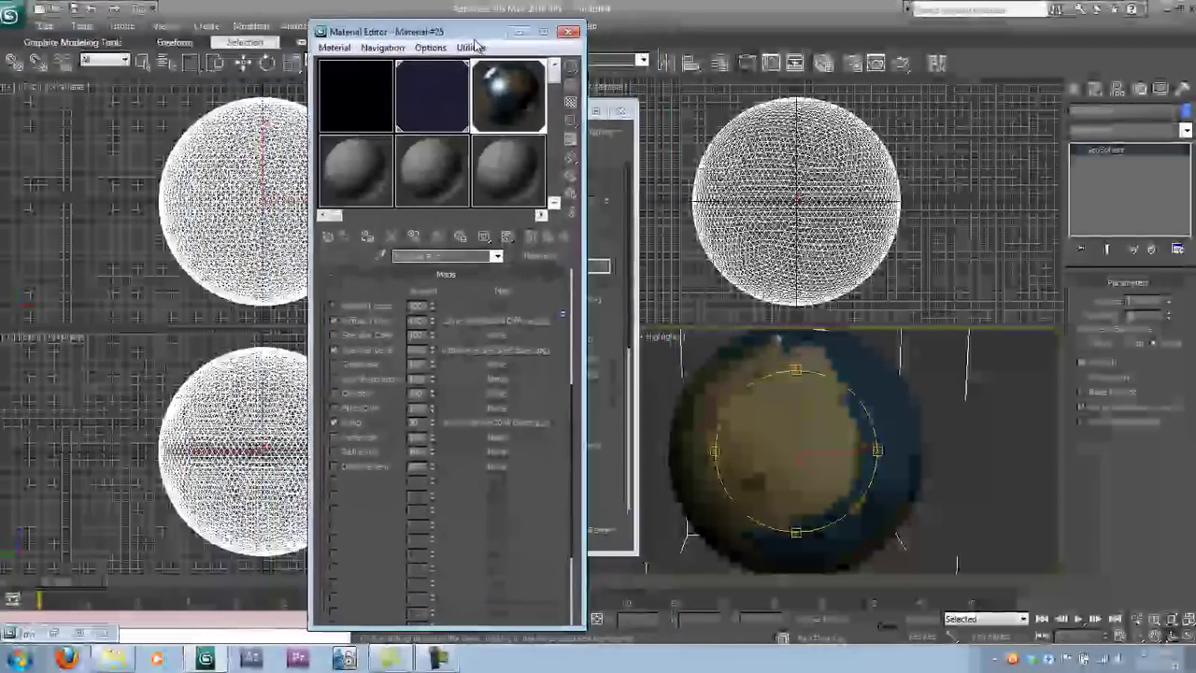
# Clone the planet sphere as an independent copy named Clouds
pyautogui.click(243, 62)
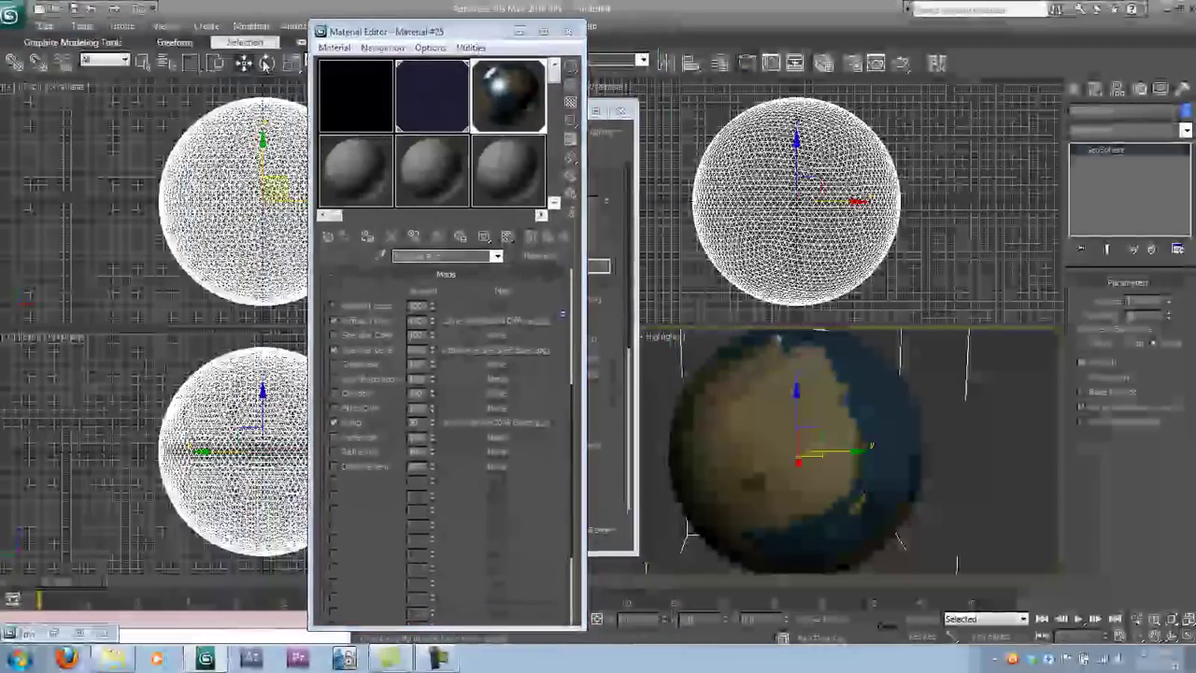
pyautogui.rightClick(868, 392)
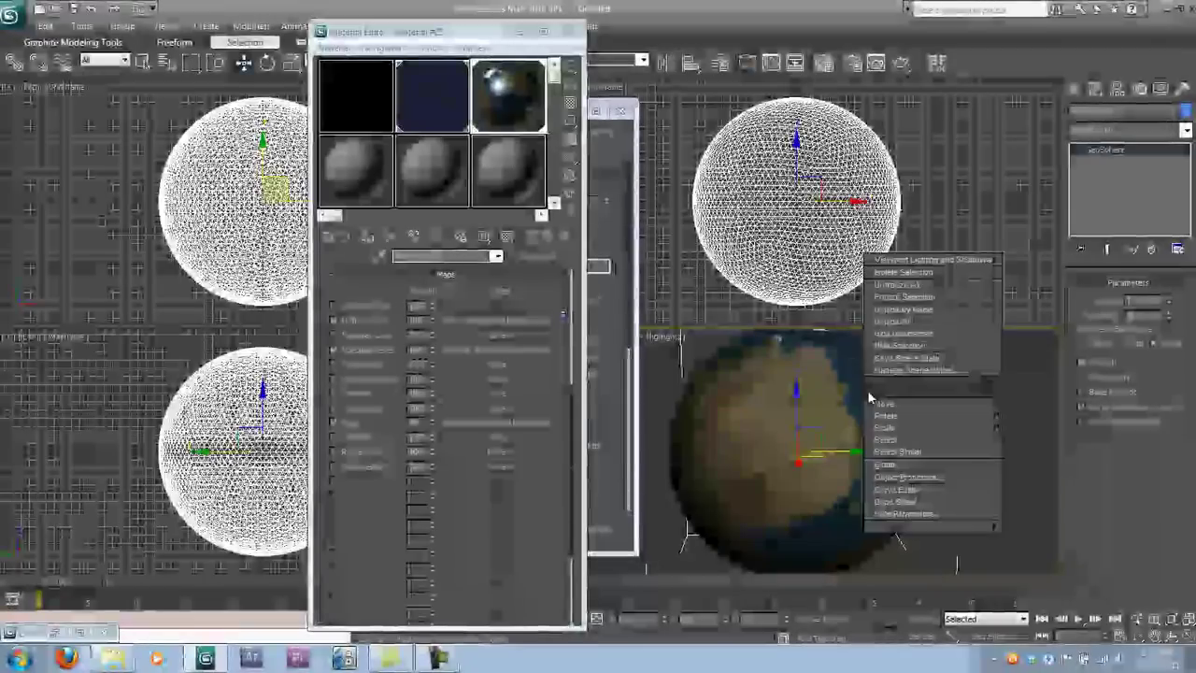
pyautogui.click(907, 463)
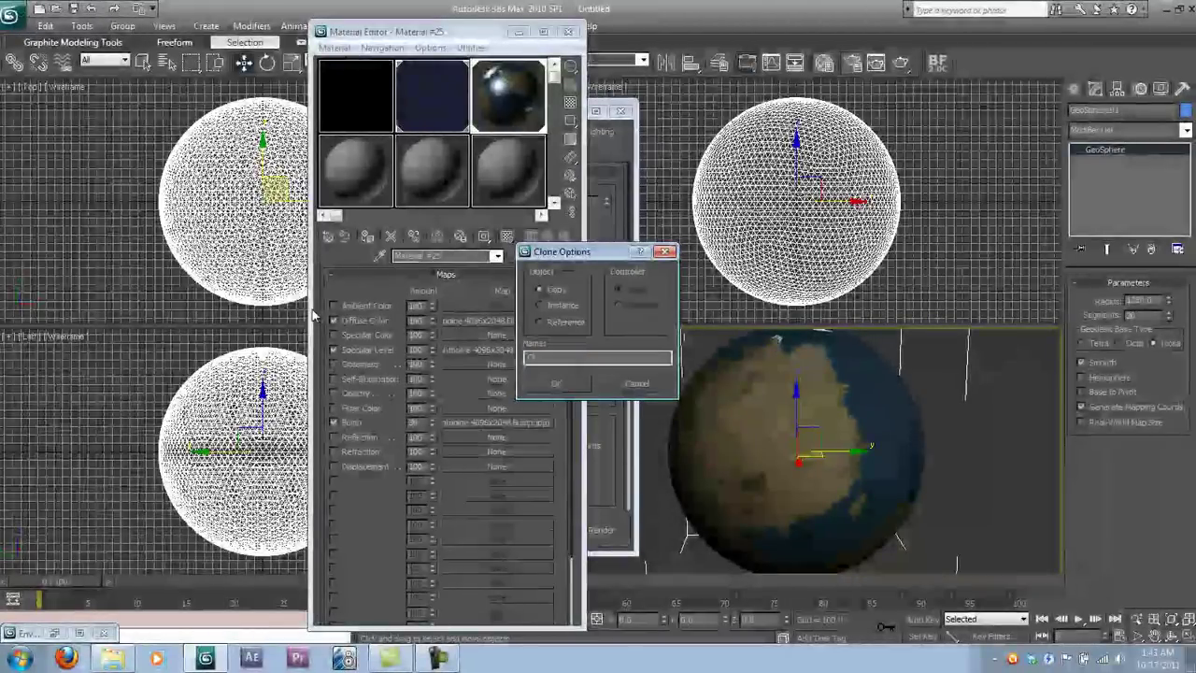
pyautogui.press('Return')
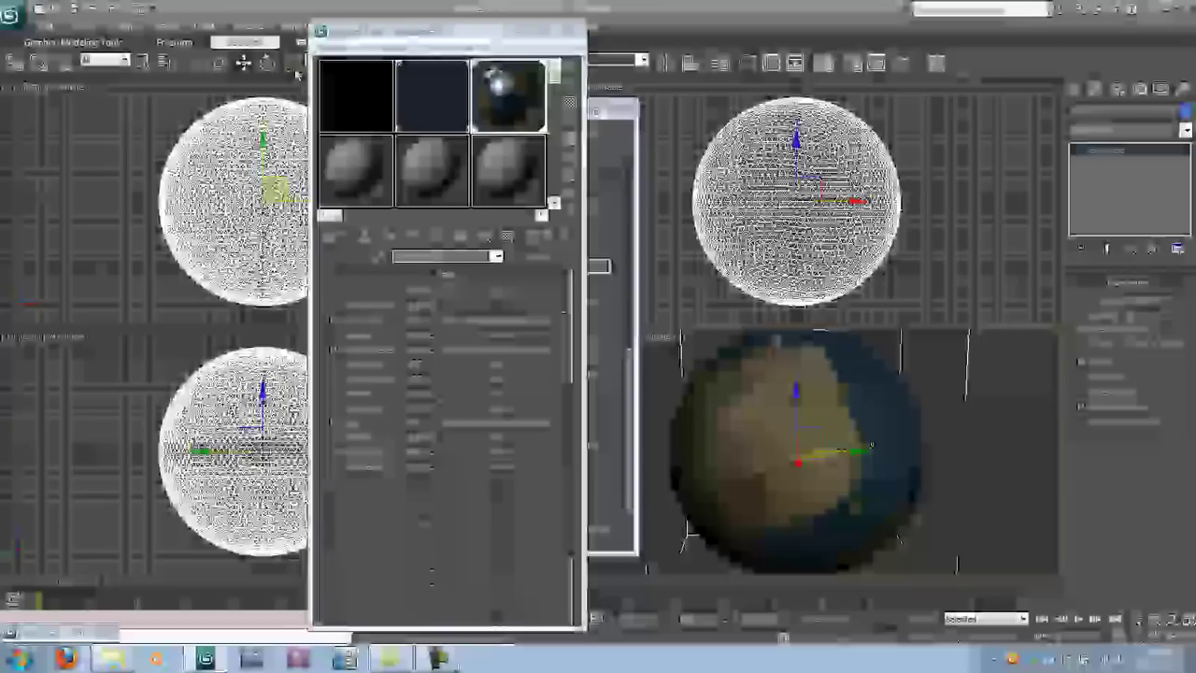
# Scale the Clouds sphere uniformly to 101% and select an empty material slot
pyautogui.click(291, 62)
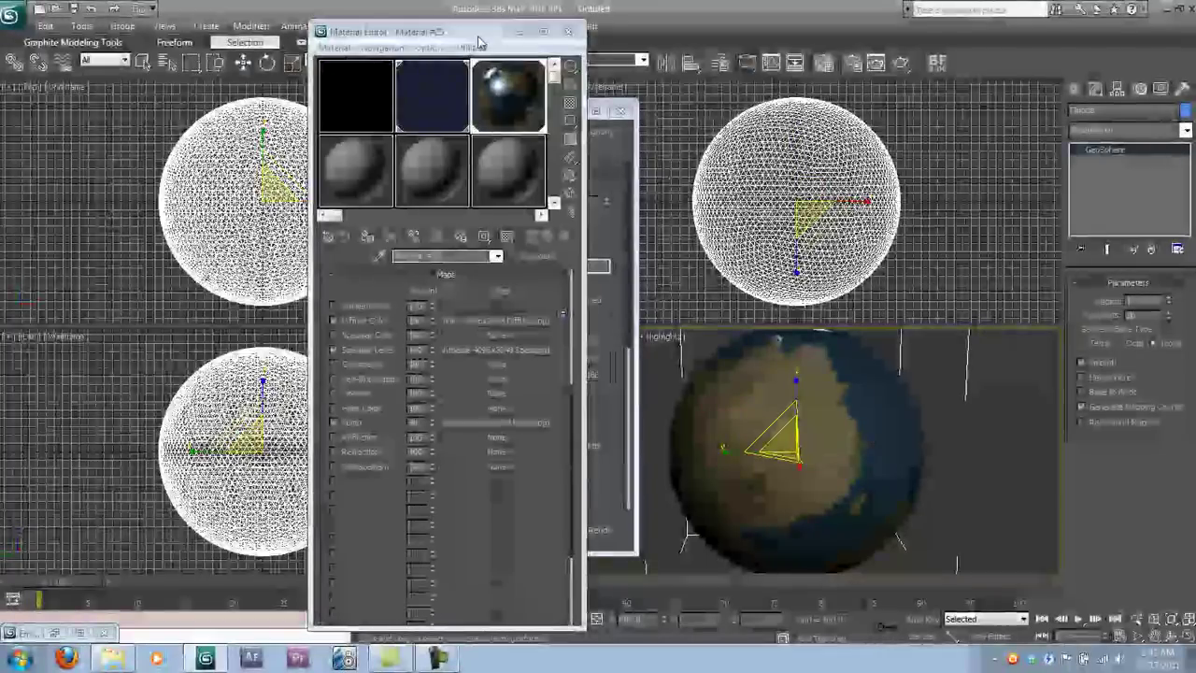
pyautogui.click(519, 31)
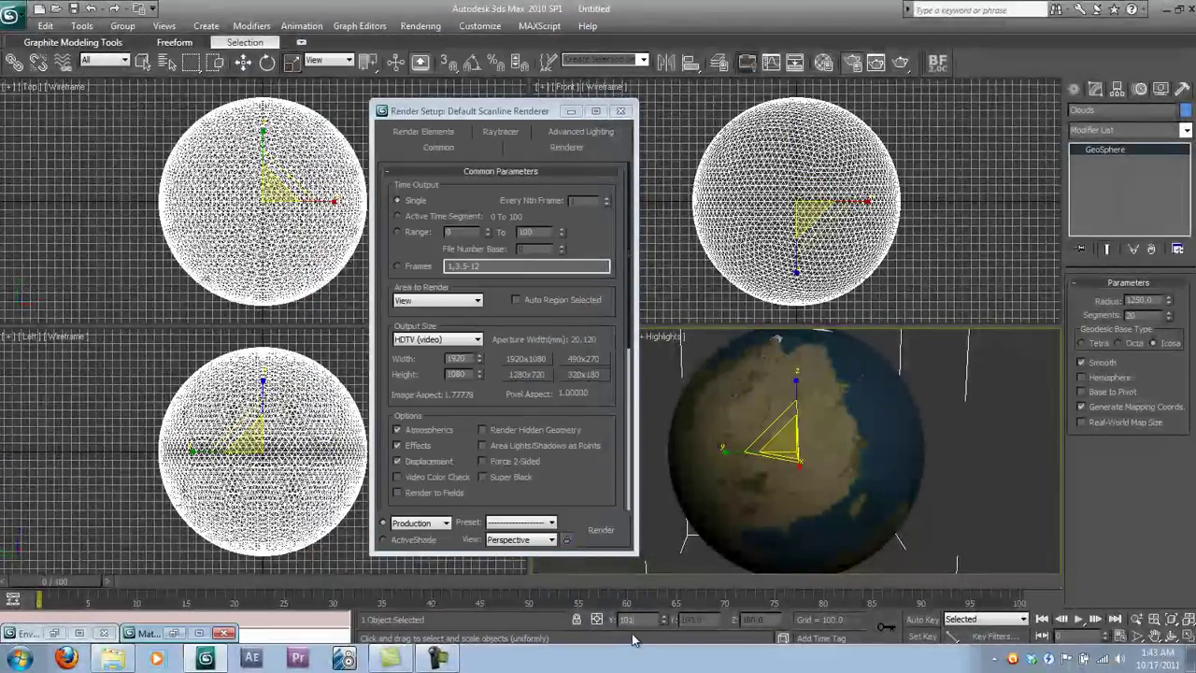
pyautogui.click(631, 620)
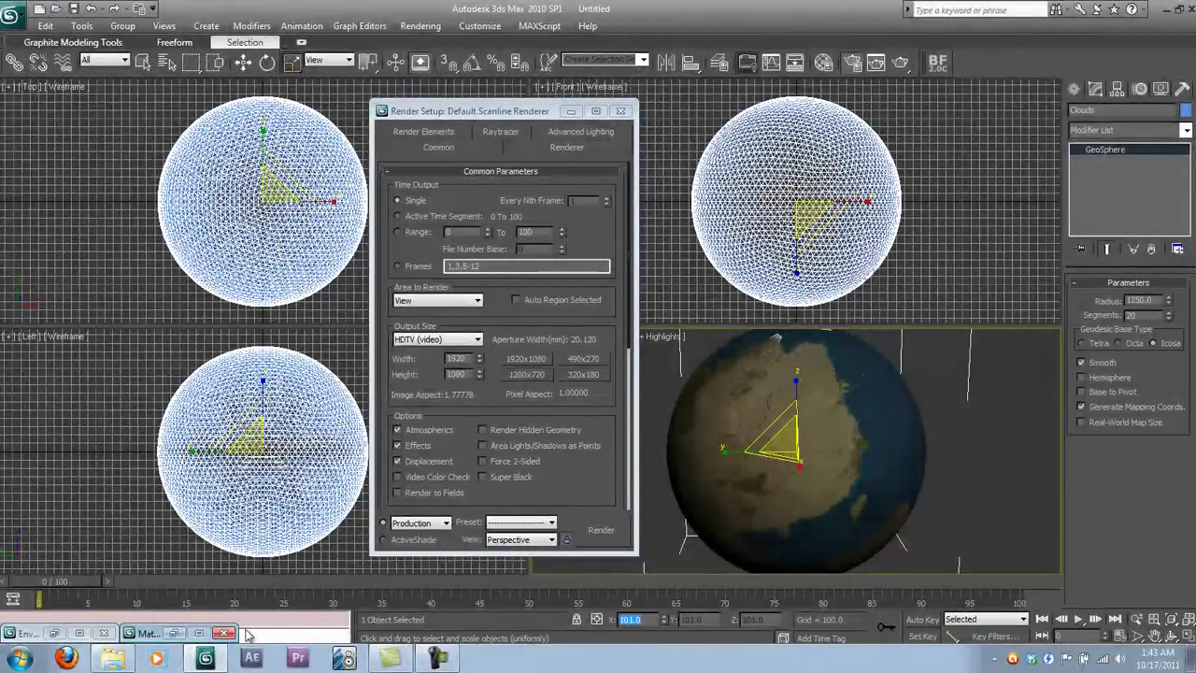
pyautogui.click(175, 635)
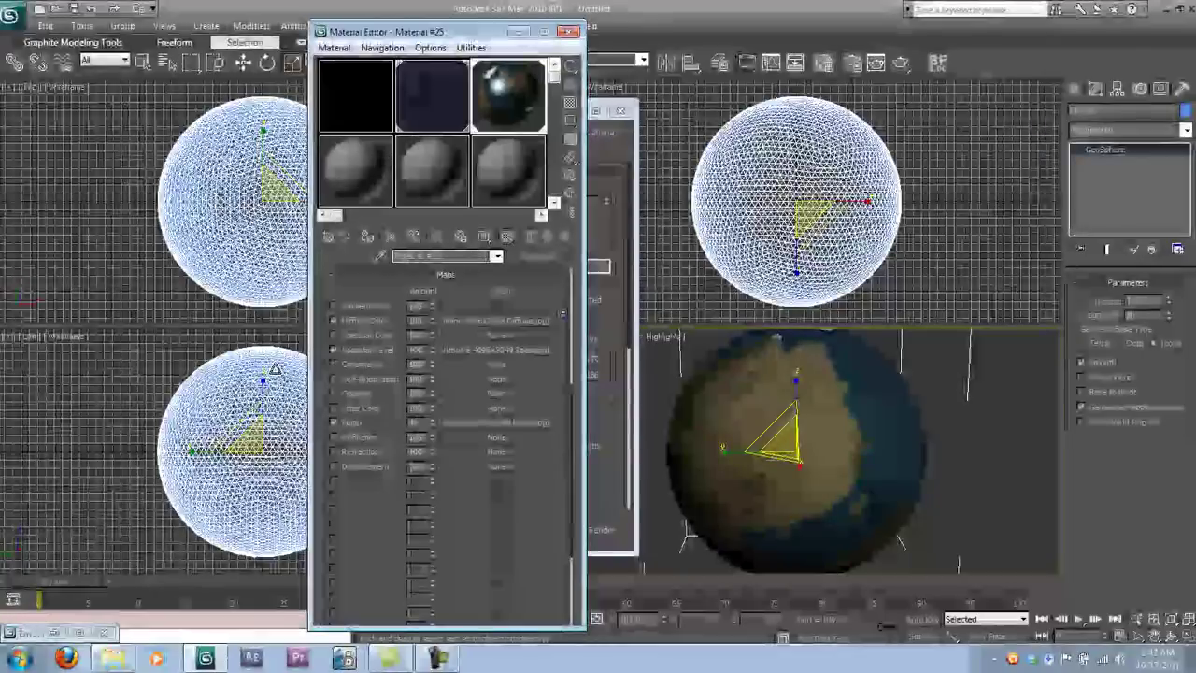
pyautogui.click(354, 168)
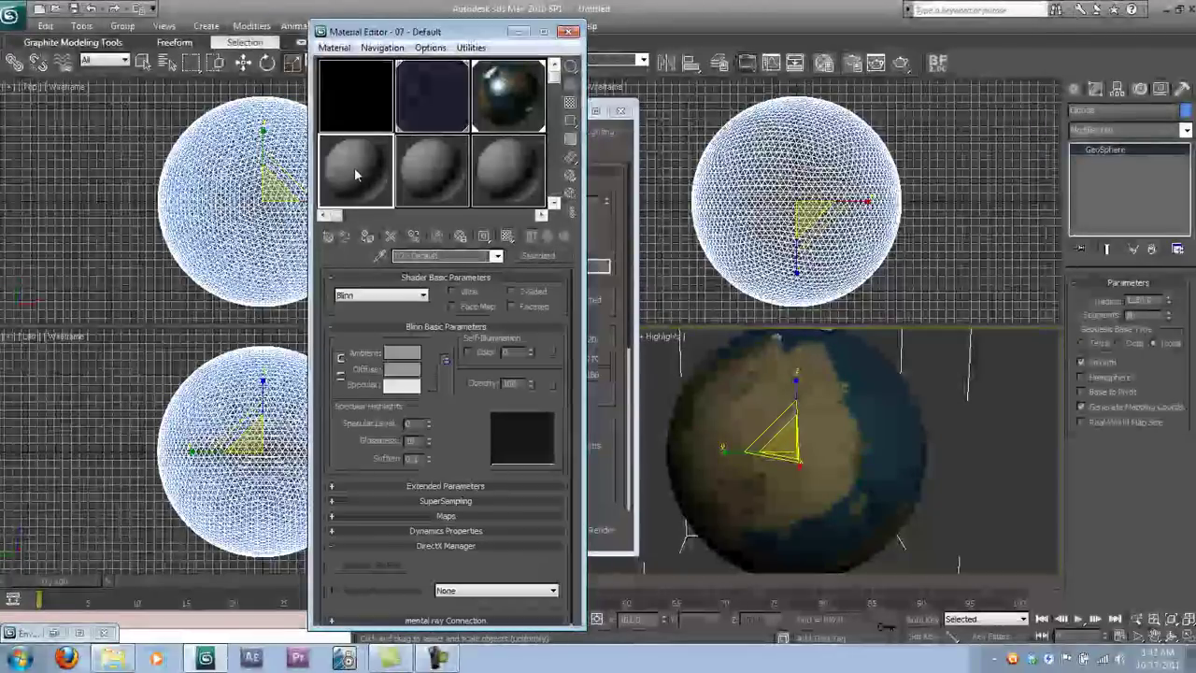
# Make the material white and load the Dantooine Clouds image as its opacity map
pyautogui.click(403, 373)
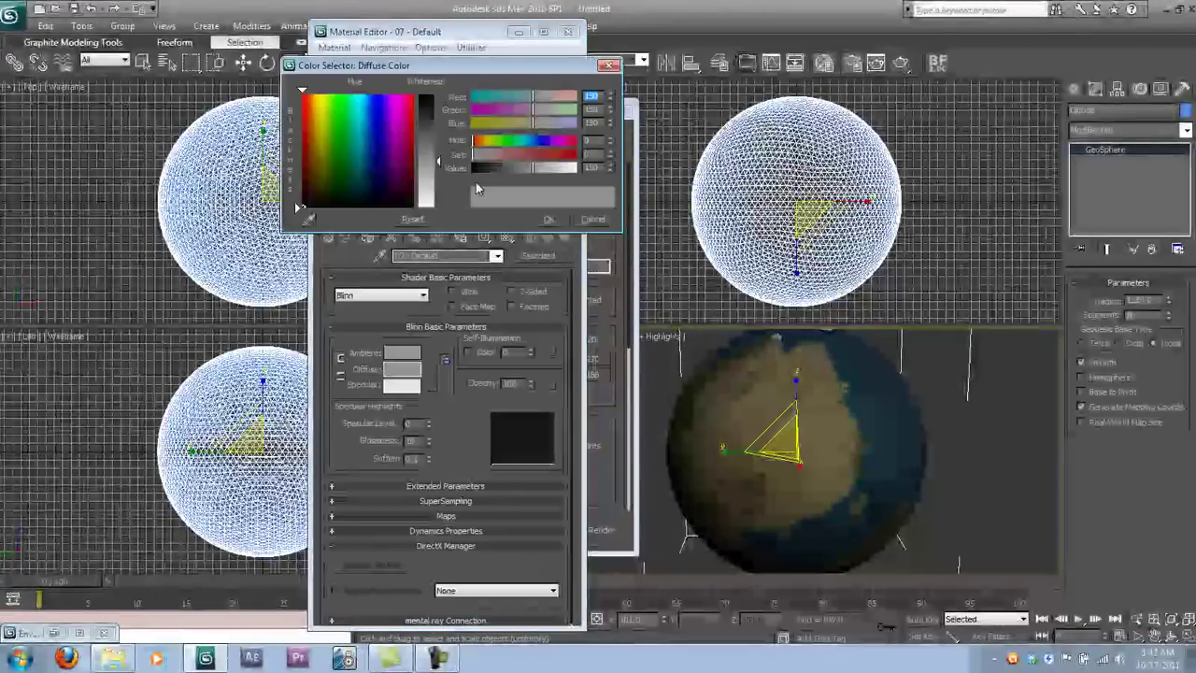
pyautogui.moveTo(439, 165); pyautogui.dragTo(468, 218)
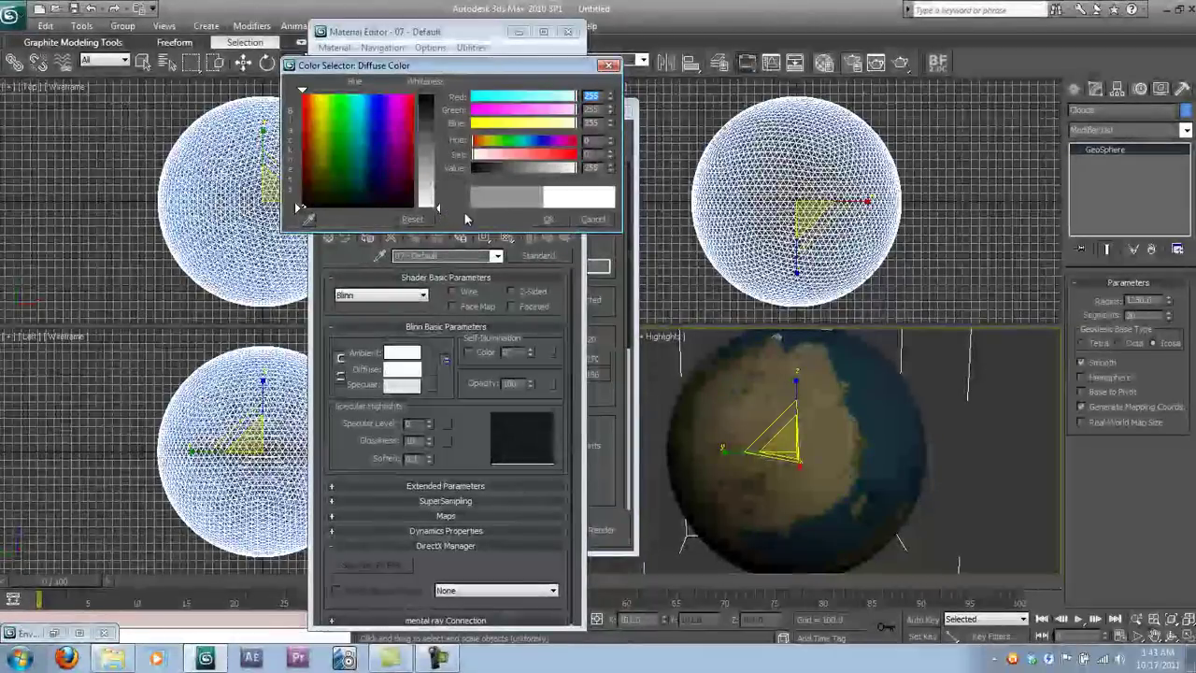
pyautogui.click(548, 219)
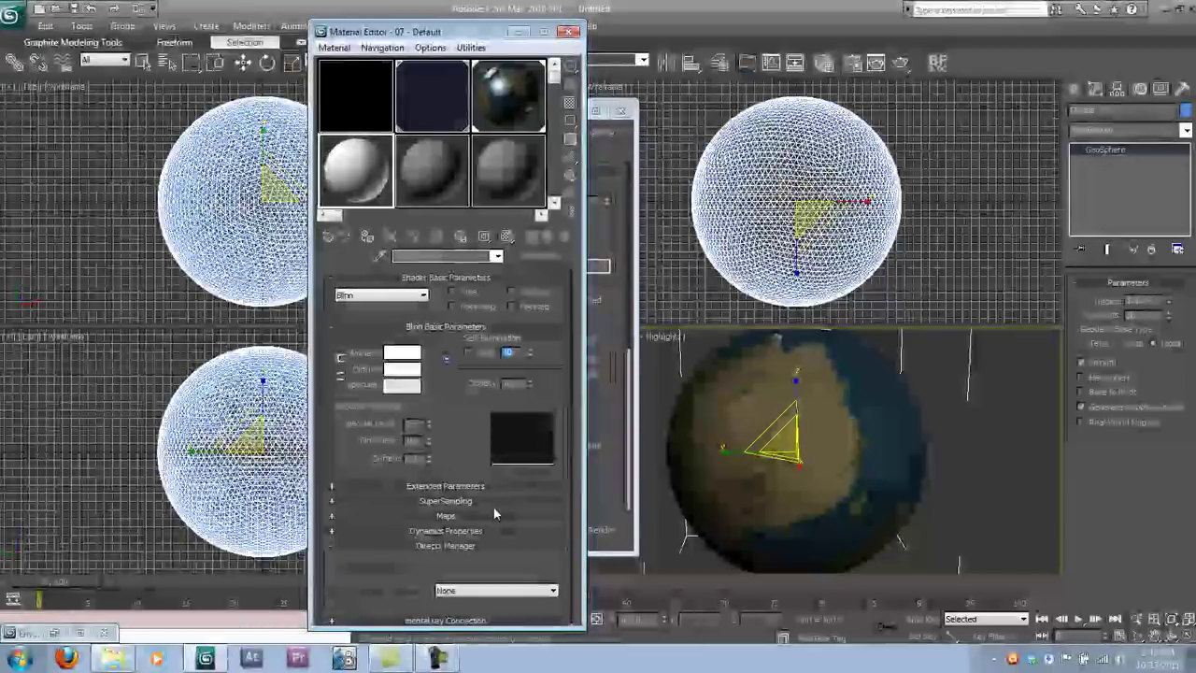
pyautogui.click(491, 513)
pyautogui.click(113, 659)
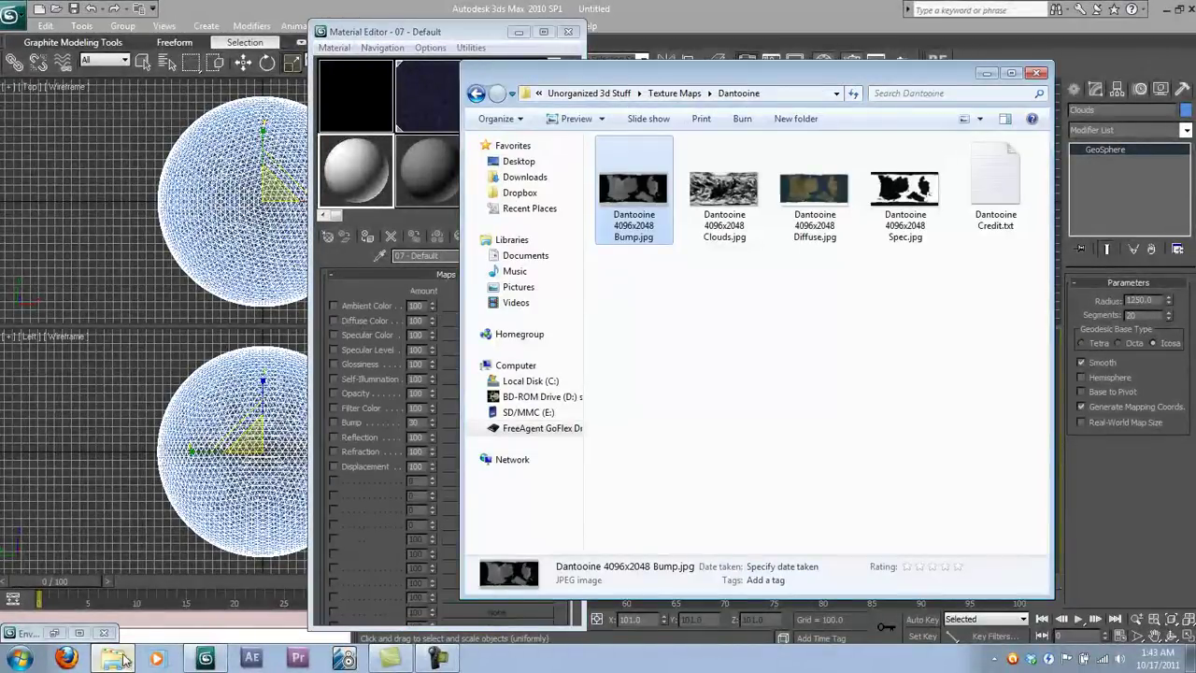
pyautogui.moveTo(654, 73); pyautogui.dragTo(862, 85)
pyautogui.moveTo(931, 201); pyautogui.dragTo(463, 392)
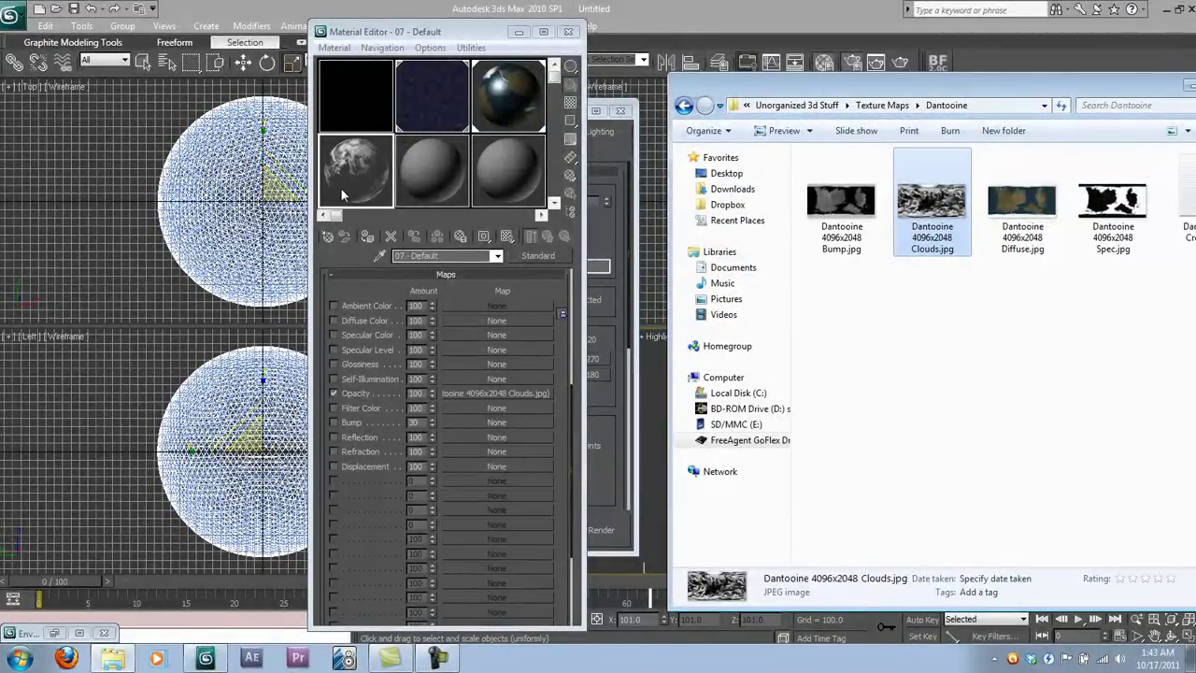
# Assign the cloud material to the selected sphere and show its map in the viewport
pyautogui.click(370, 182)
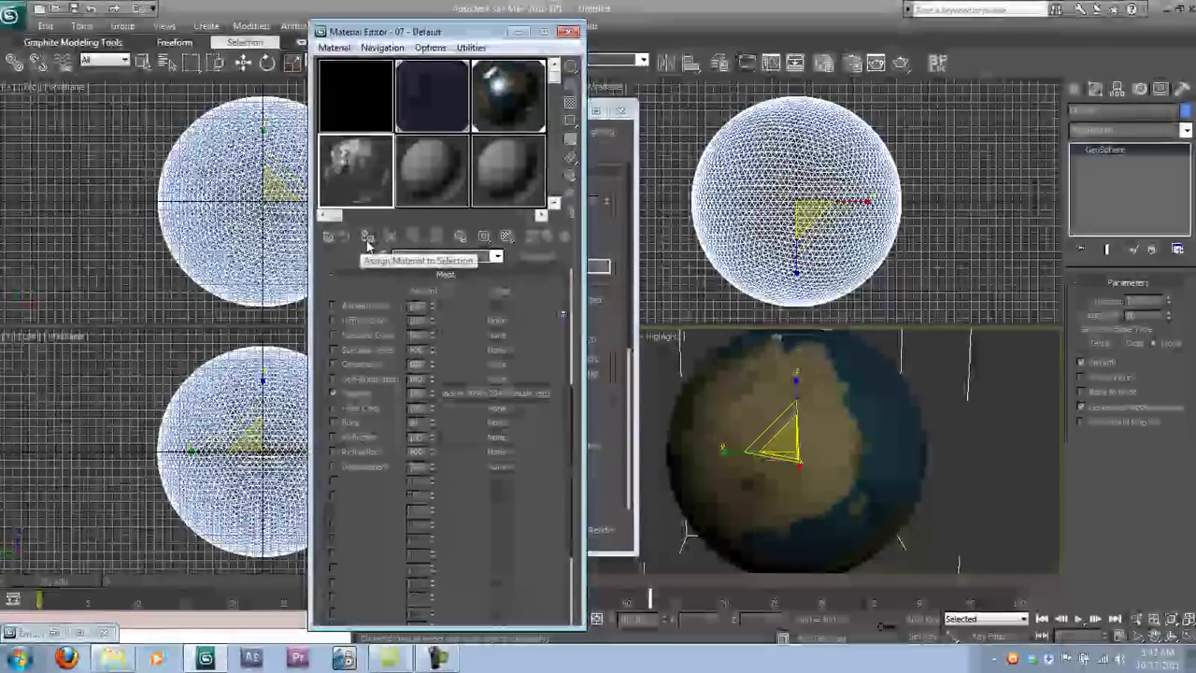
pyautogui.click(367, 240)
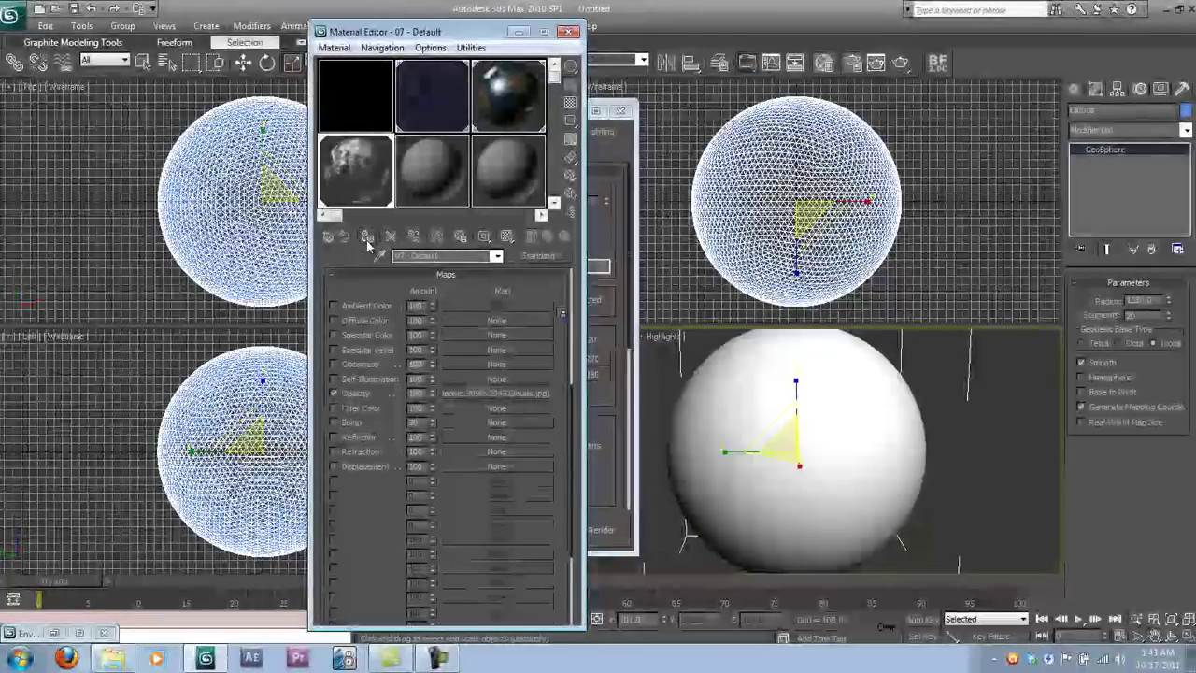
pyautogui.click(507, 238)
pyautogui.click(999, 431)
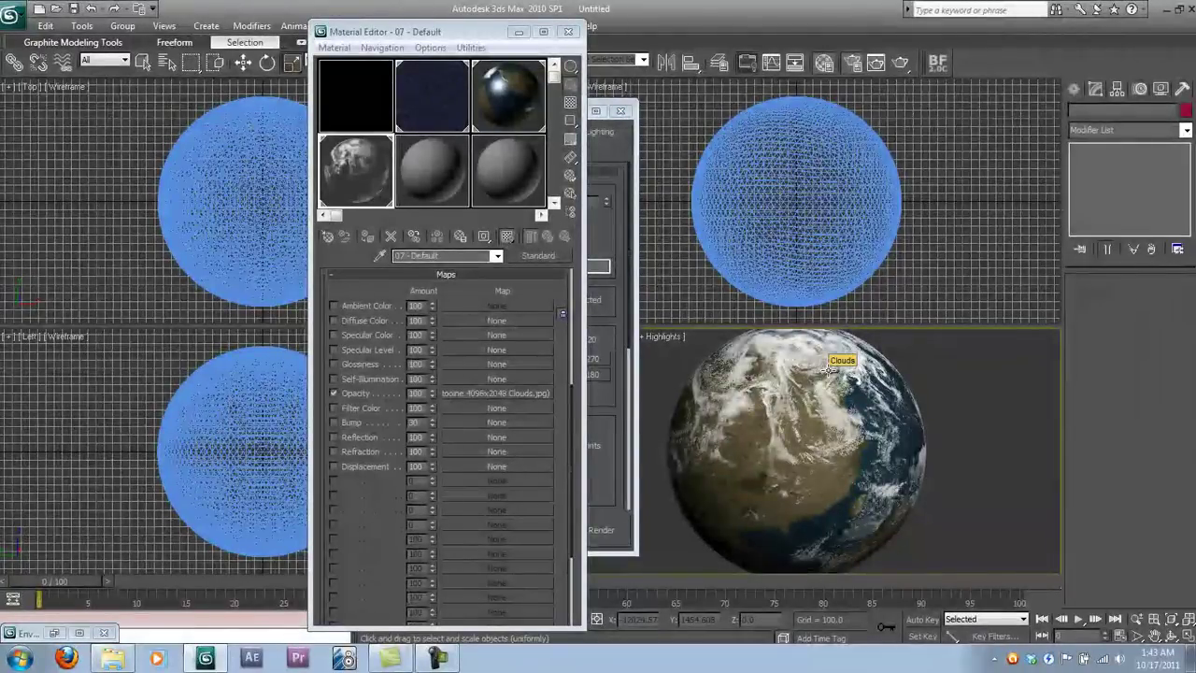
# Copy the opacity map into the Bump channel and set the bump amount to 5
pyautogui.moveTo(498, 395); pyautogui.dragTo(452, 421)
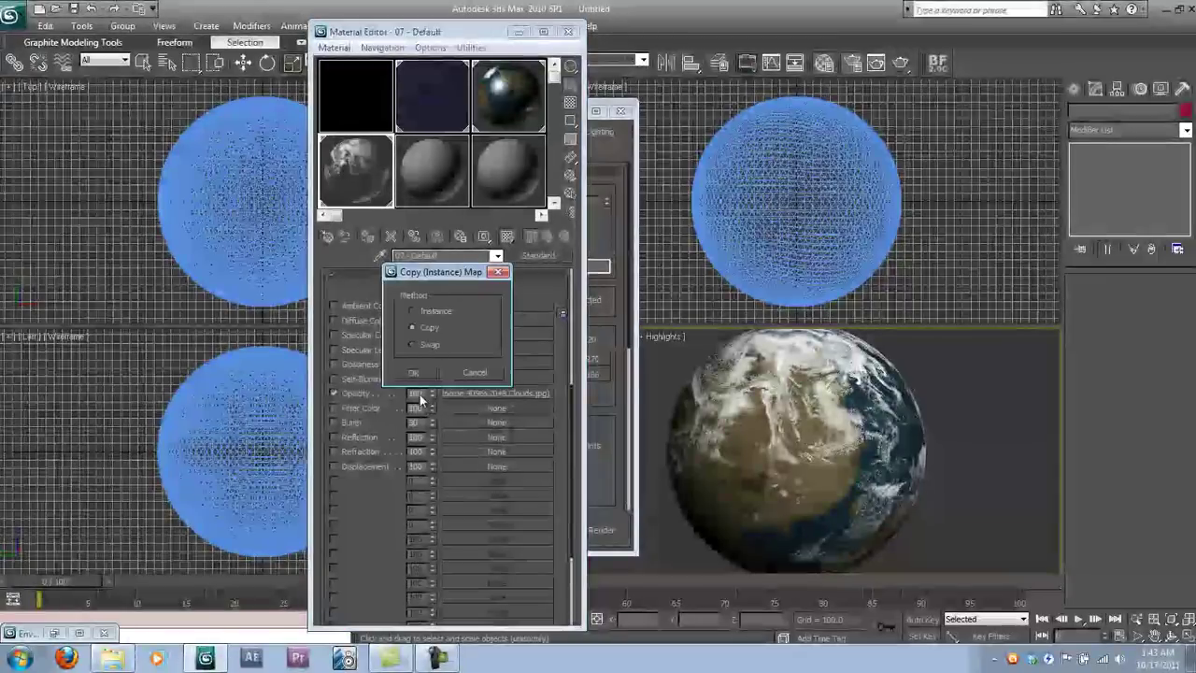
pyautogui.click(419, 370)
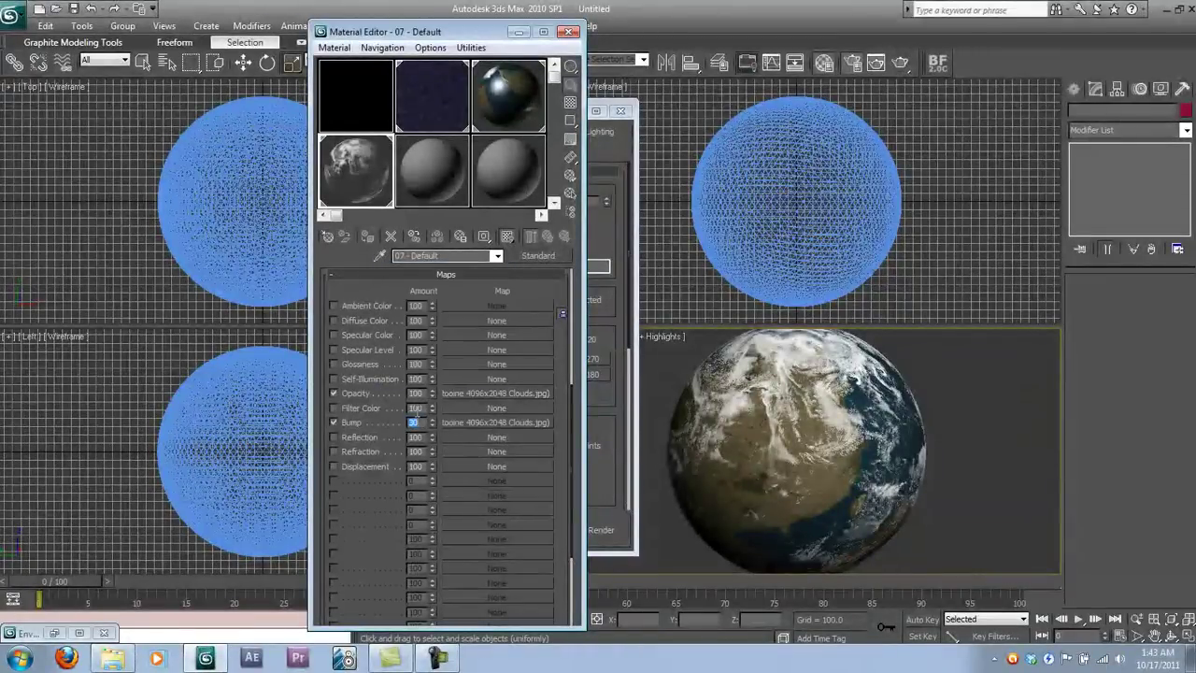
pyautogui.write('5')
pyautogui.press('Return')
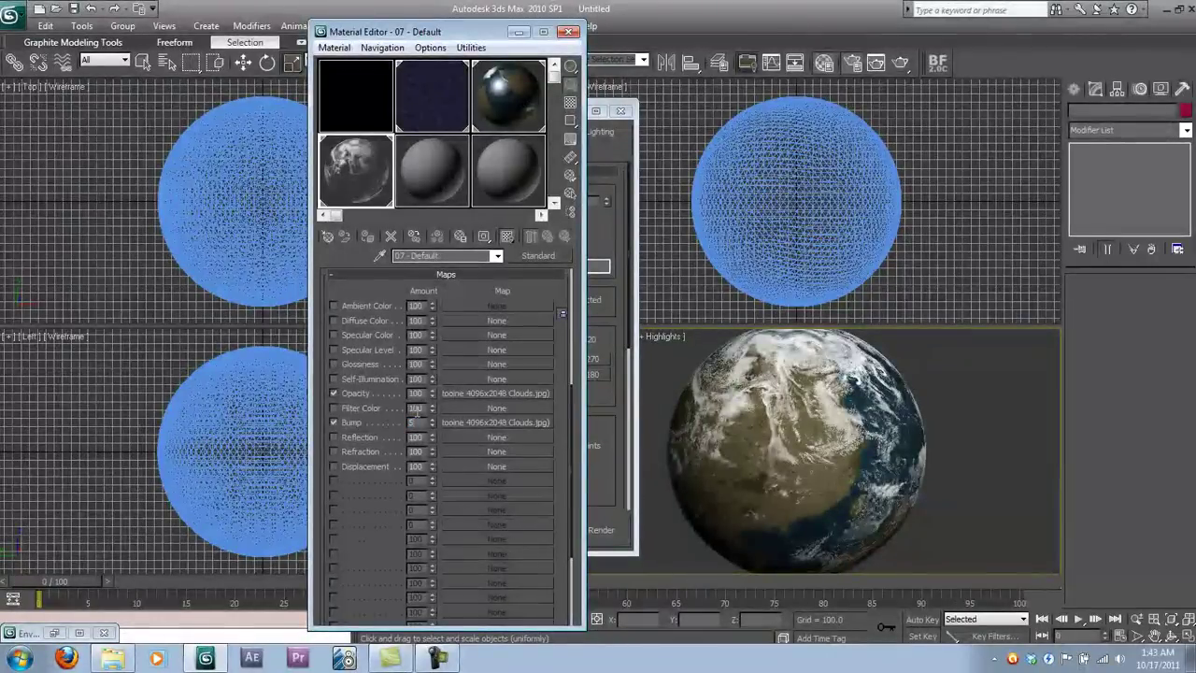
pyautogui.click(858, 351)
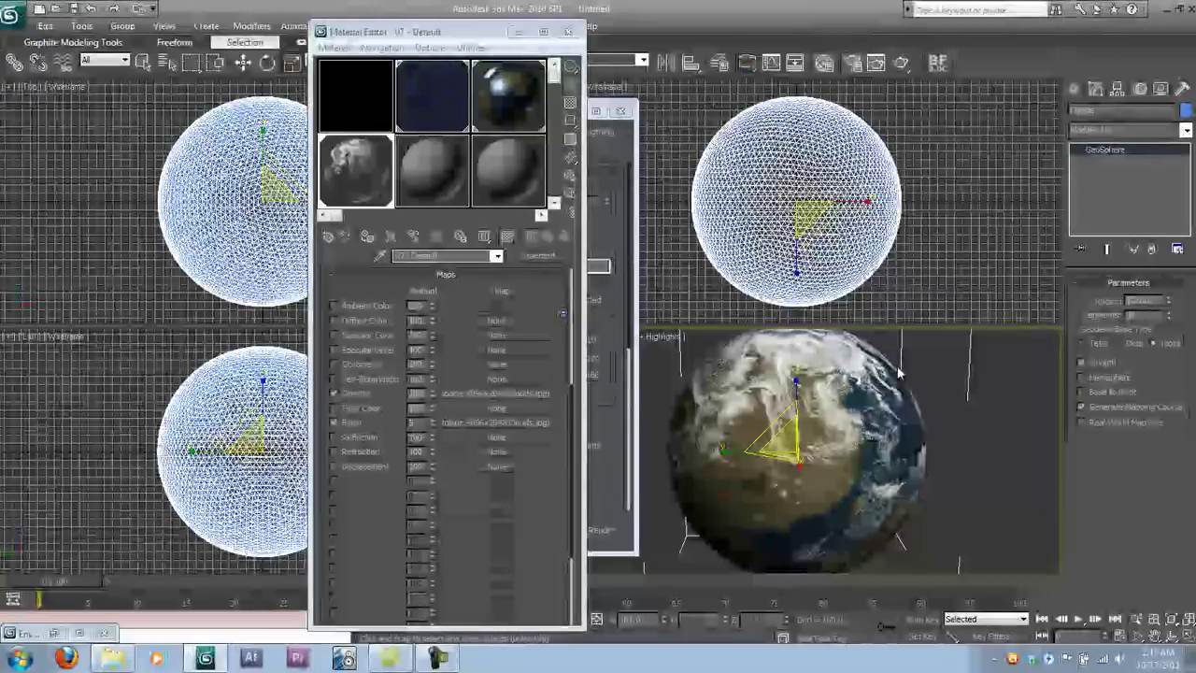
# Clone the Clouds sphere as Atmos and scale the copy to 102.5%
pyautogui.rightClick(897, 366)
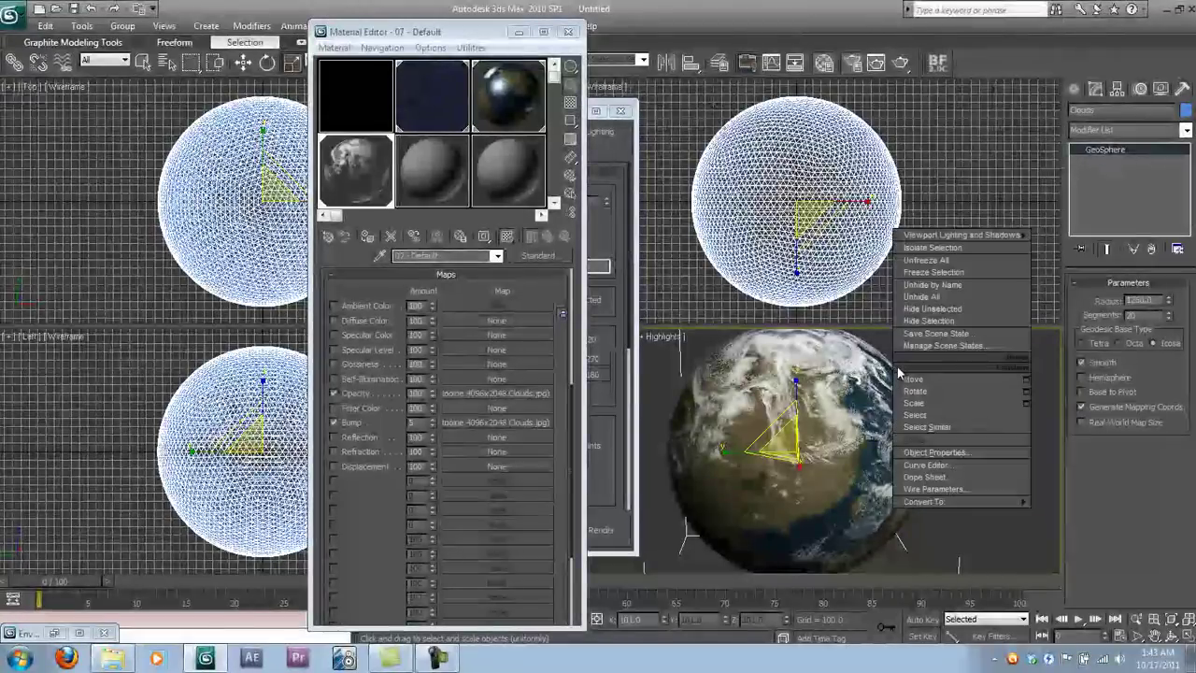
pyautogui.click(940, 440)
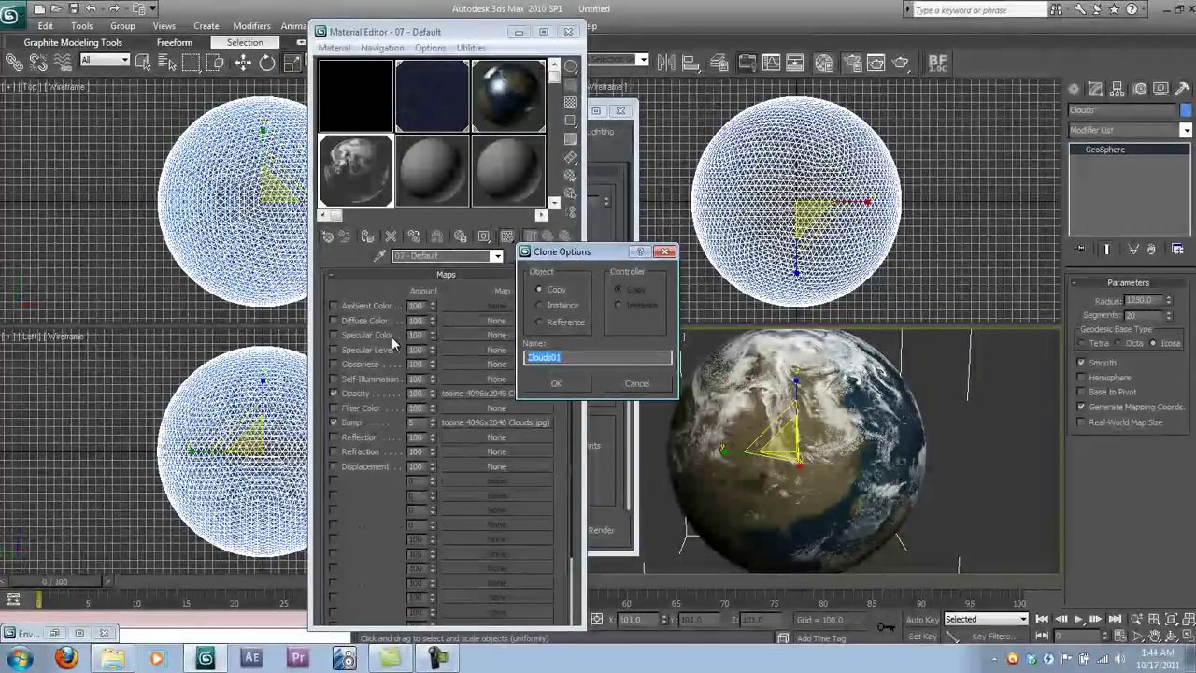
pyautogui.write('Atm')
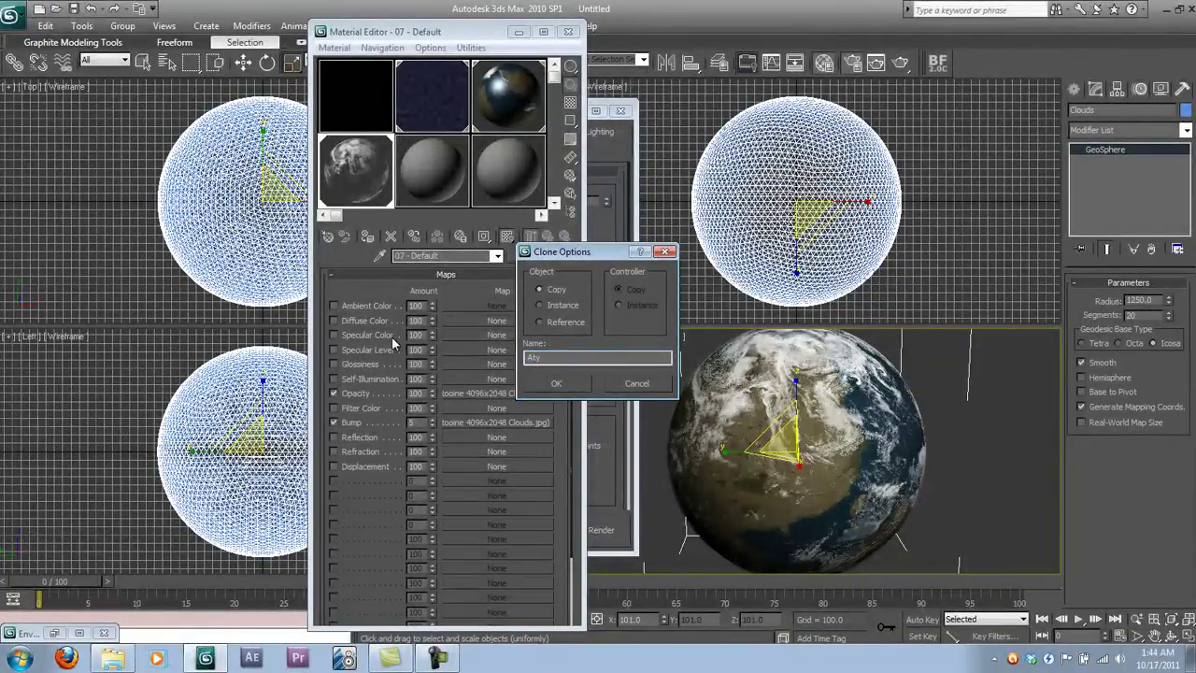
pyautogui.write('os')
pyautogui.press('Return')
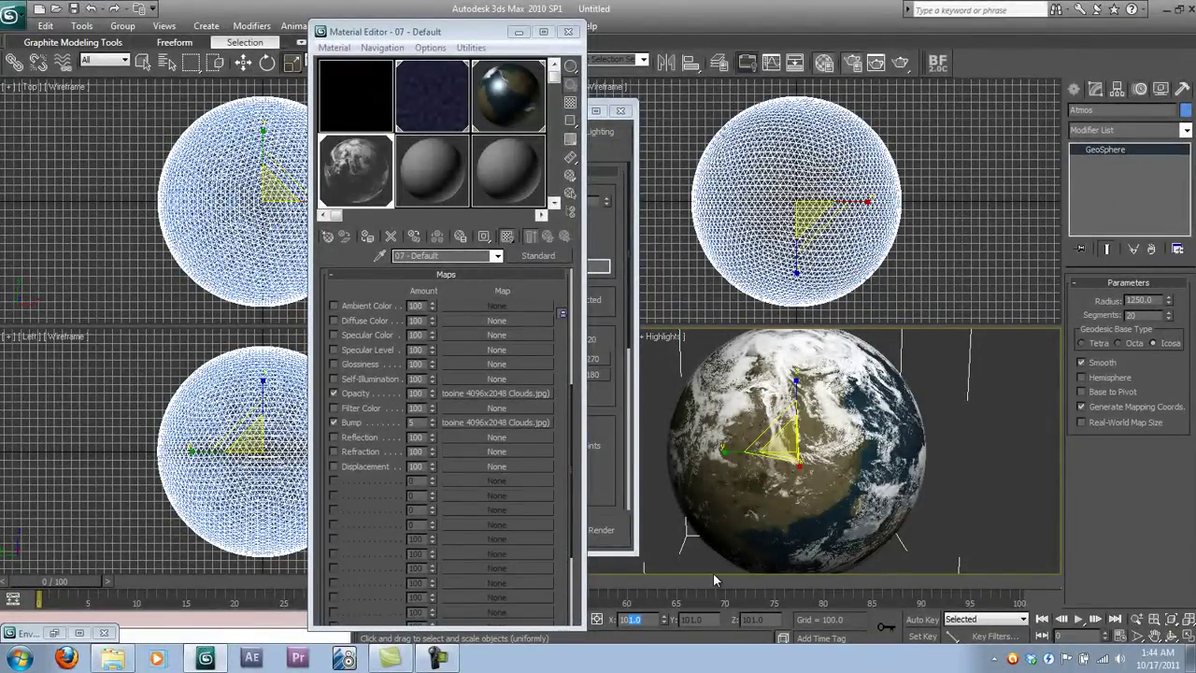
pyautogui.write('102.5')
pyautogui.press('Return')
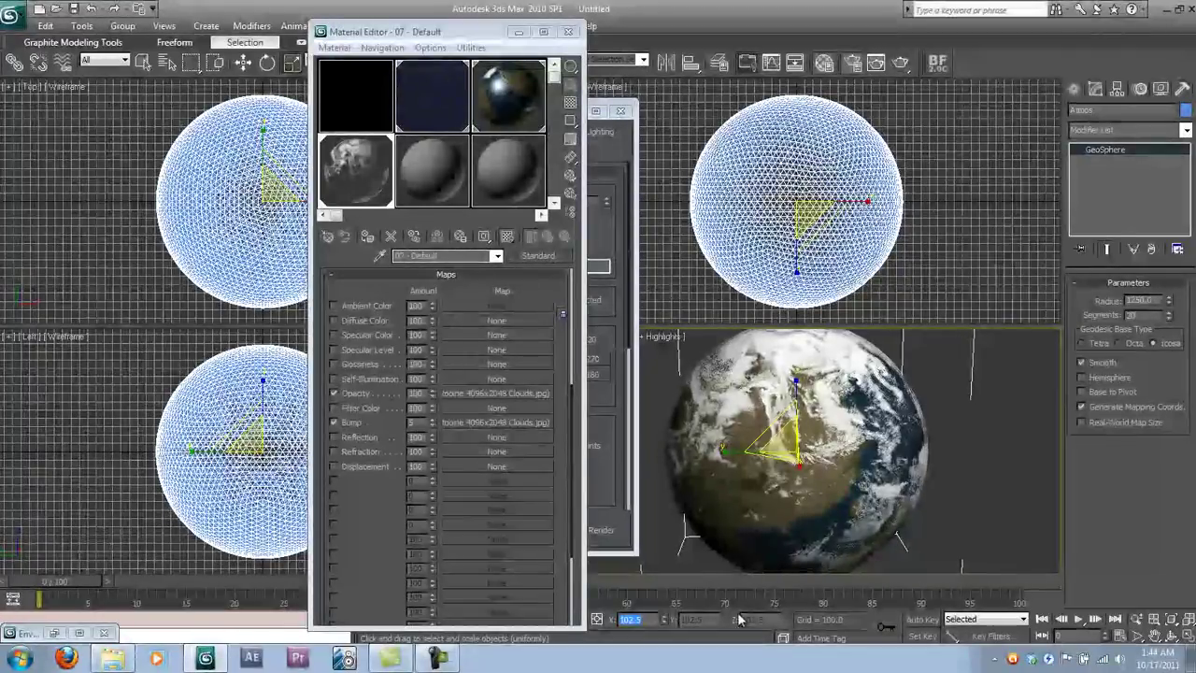
# Start a fresh atmosphere material with a light purple diffuse colour
pyautogui.click(432, 170)
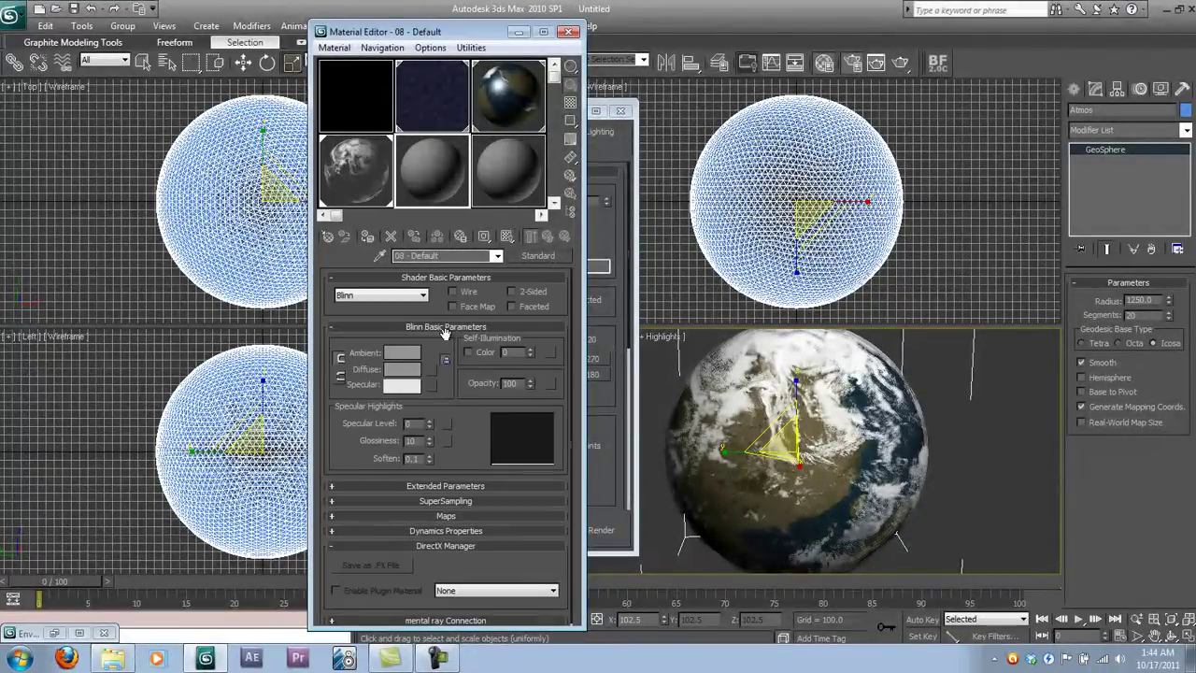
pyautogui.click(418, 367)
pyautogui.moveTo(616, 140); pyautogui.dragTo(620, 133)
pyautogui.click(546, 222)
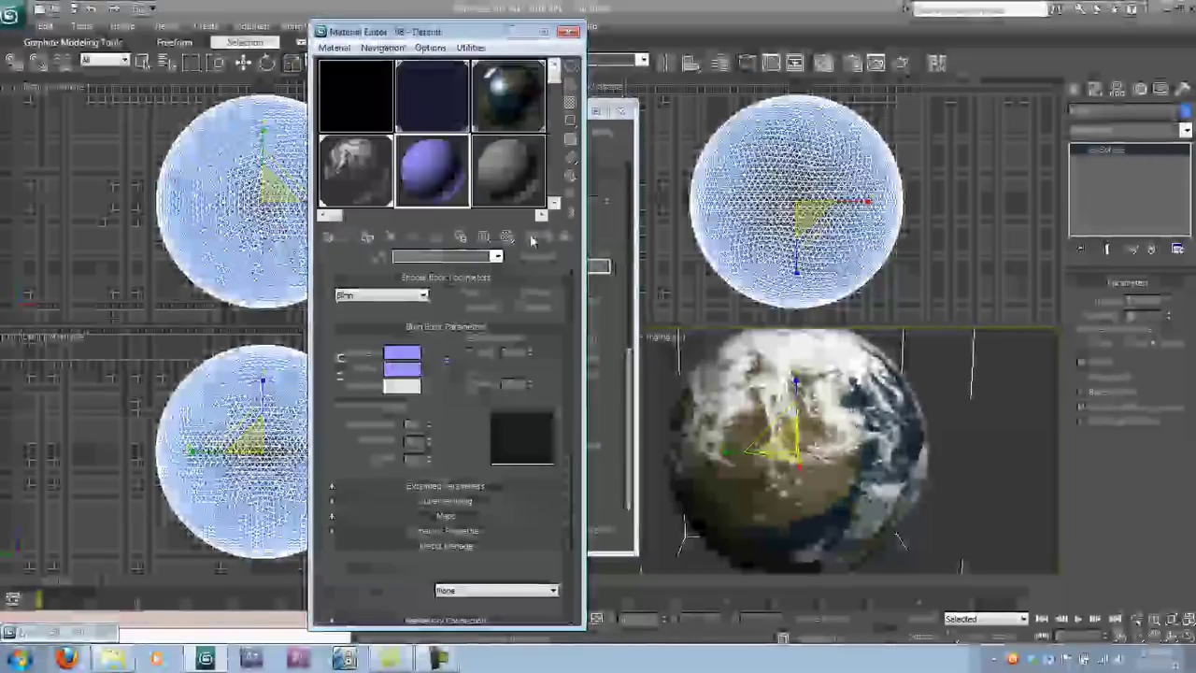
# Add a Falloff map to the diffuse channel and bend its mix curve into an S shape
pyautogui.click(449, 515)
pyautogui.click(459, 319)
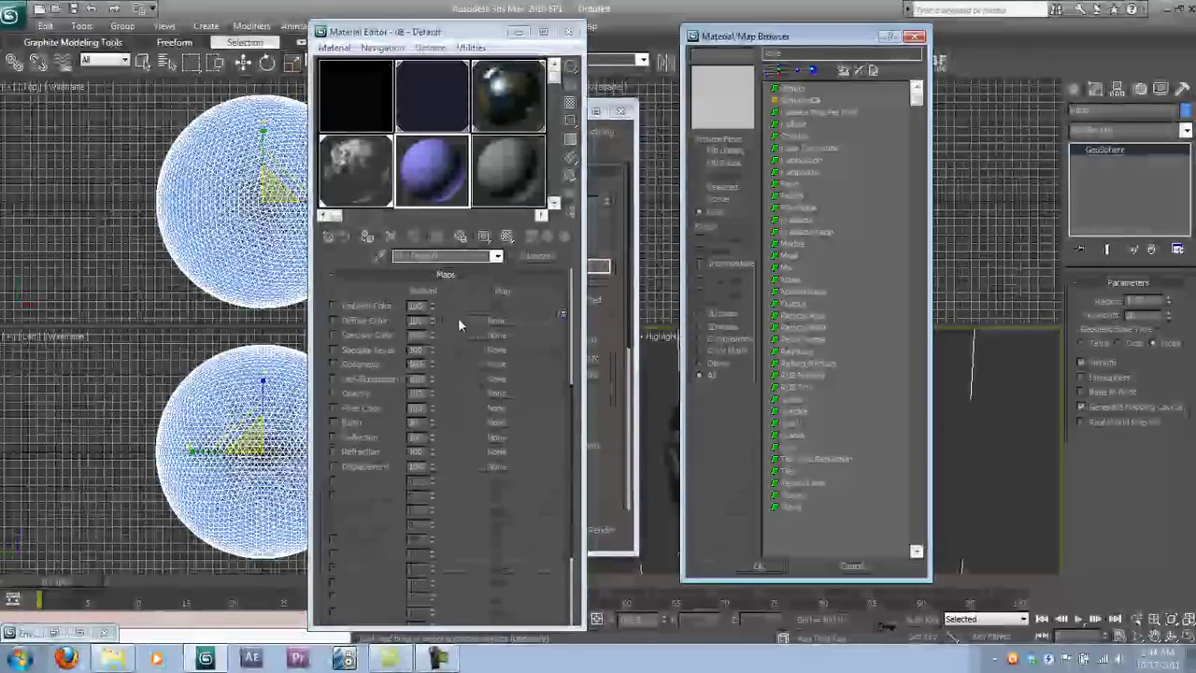
pyautogui.doubleClick(788, 198)
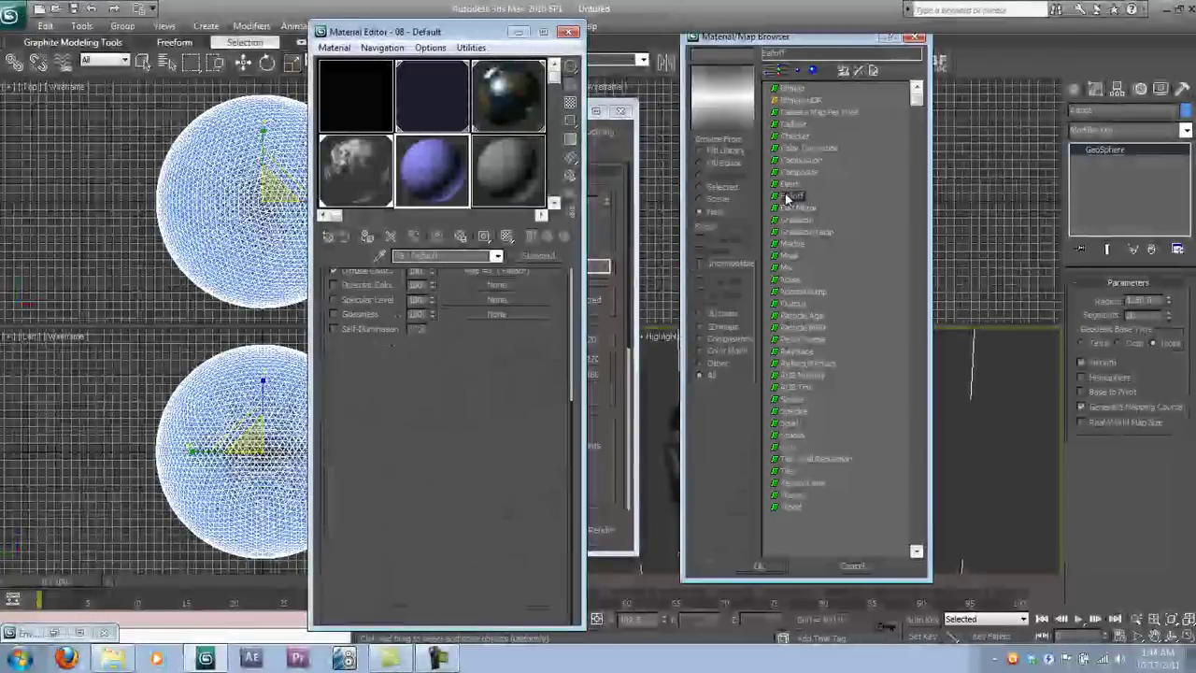
pyautogui.click(466, 349)
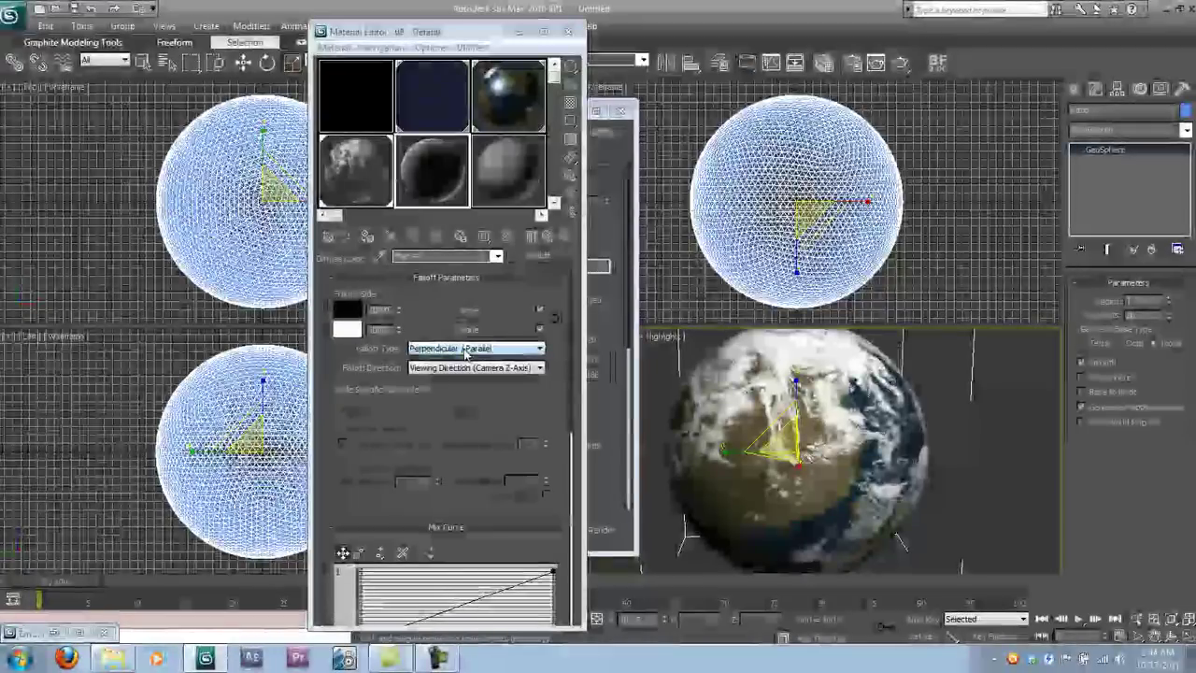
pyautogui.moveTo(494, 443); pyautogui.dragTo(488, 291)
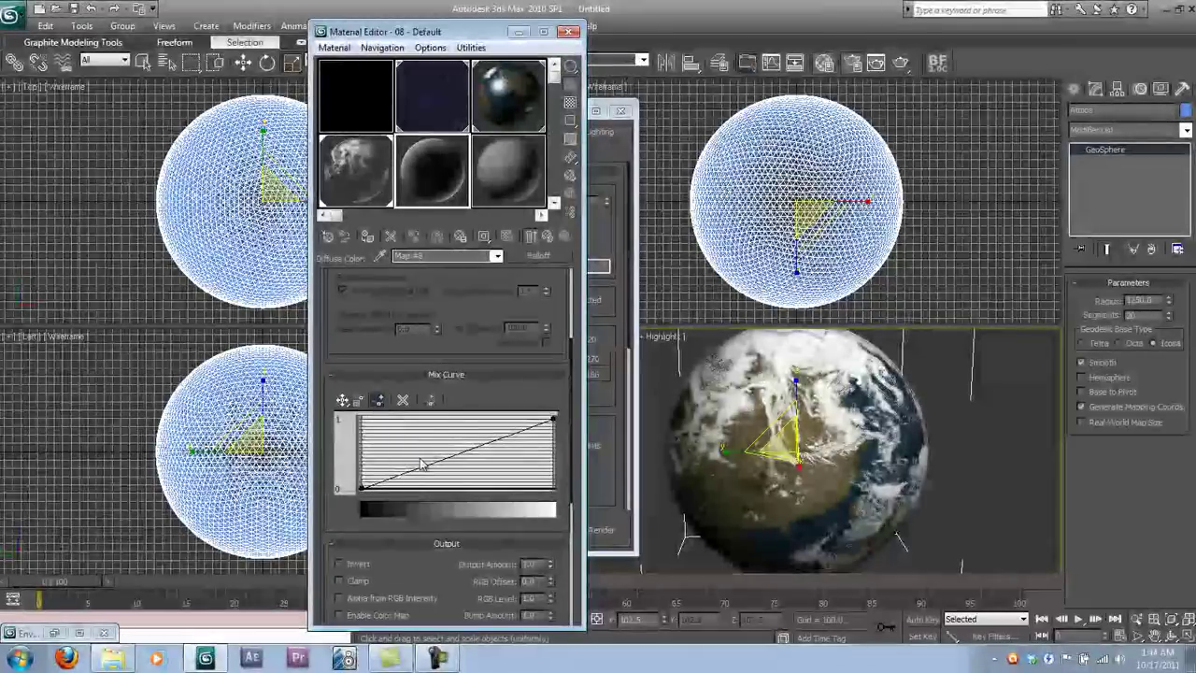
pyautogui.click(379, 400)
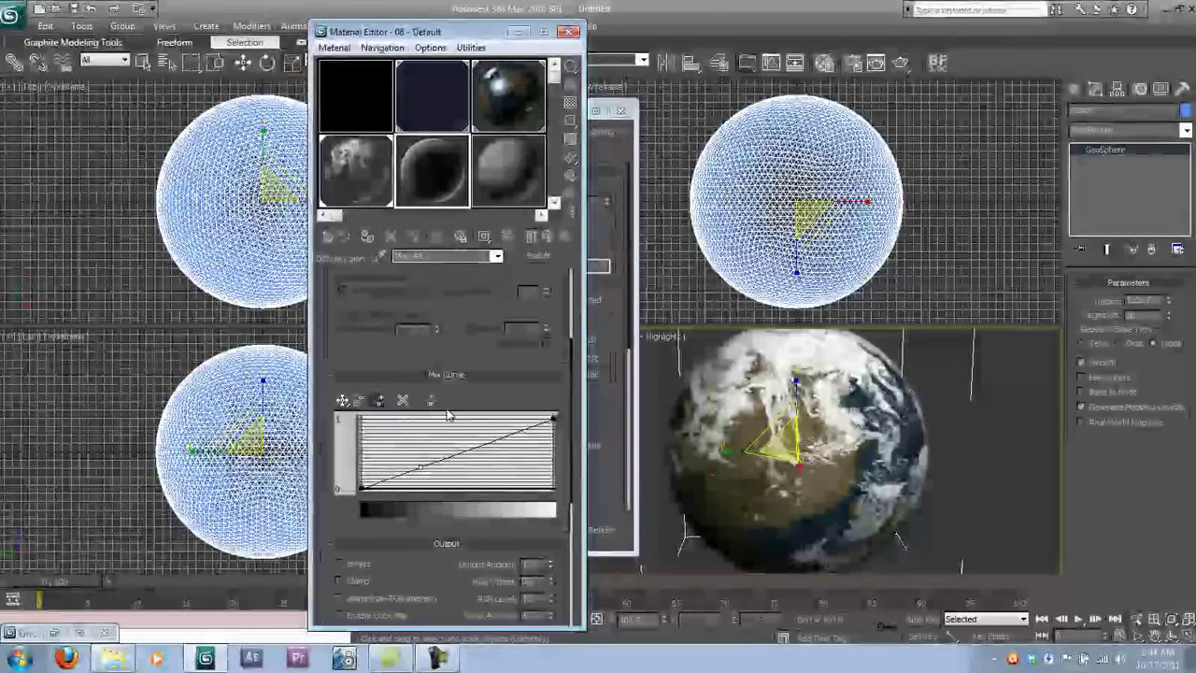
pyautogui.click(343, 400)
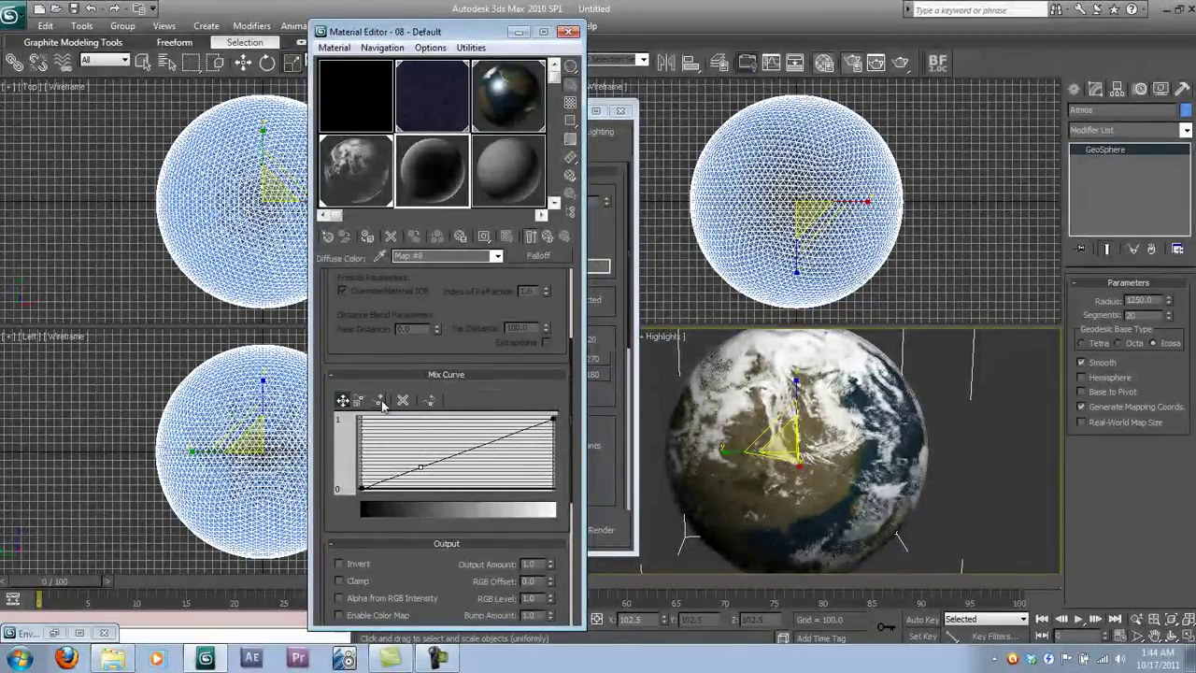
pyautogui.moveTo(421, 467); pyautogui.dragTo(491, 409)
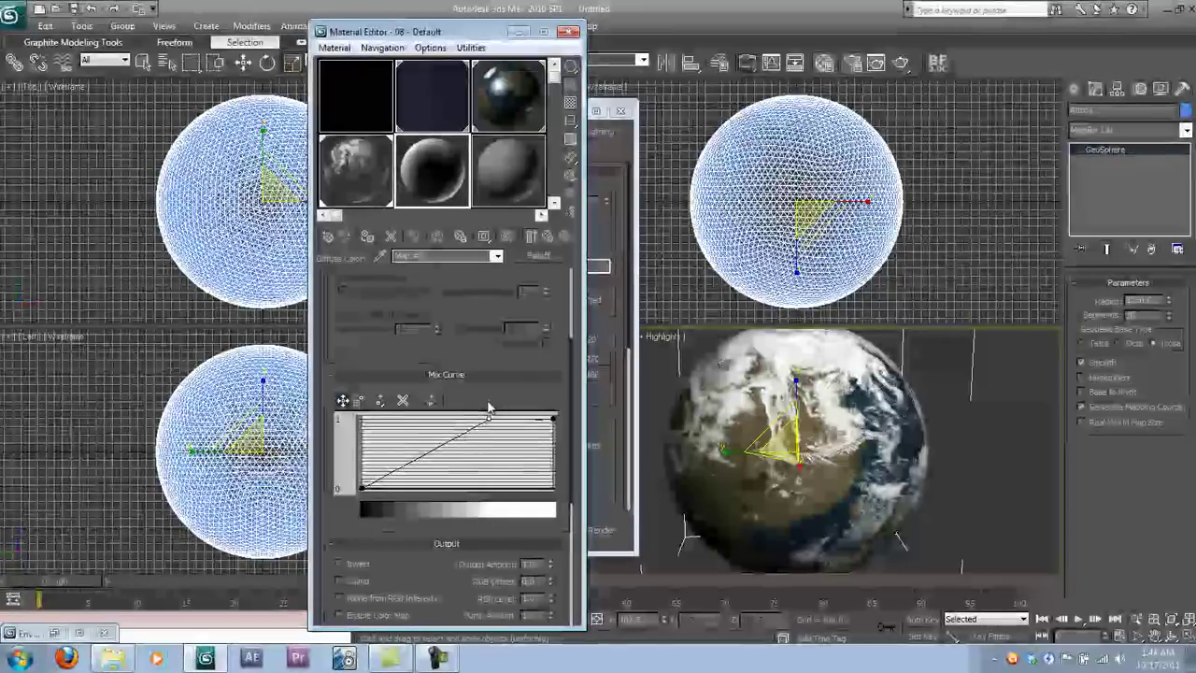
pyautogui.rightClick(489, 418)
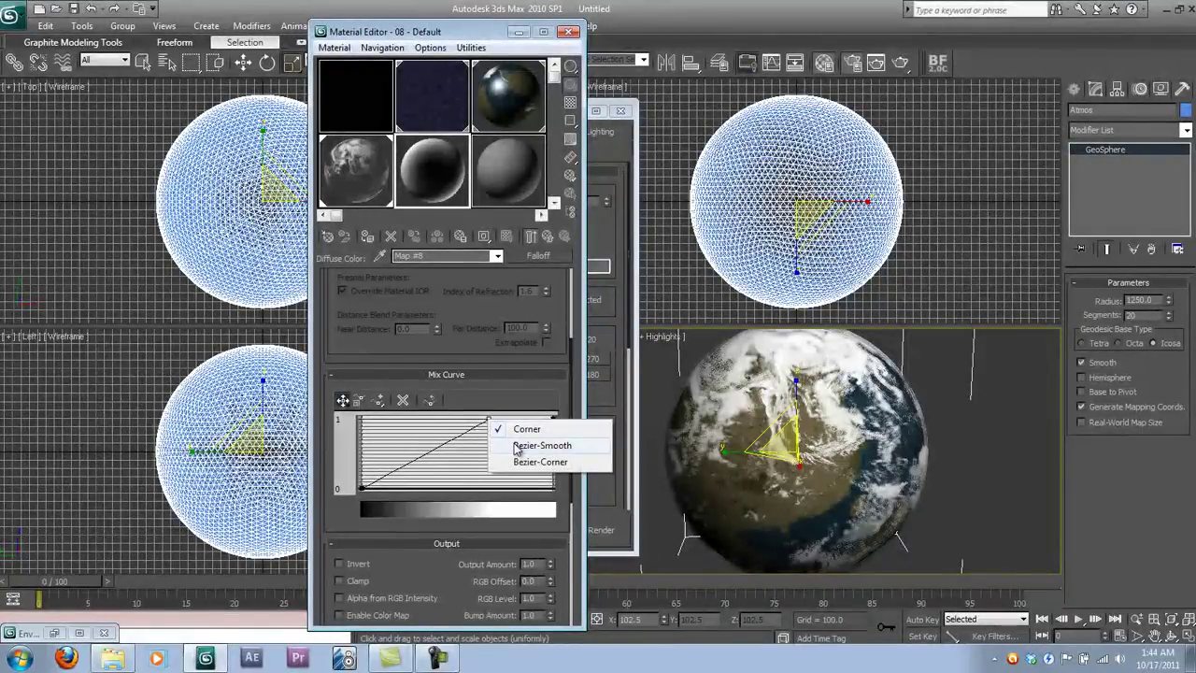
pyautogui.click(519, 446)
pyautogui.rightClick(362, 488)
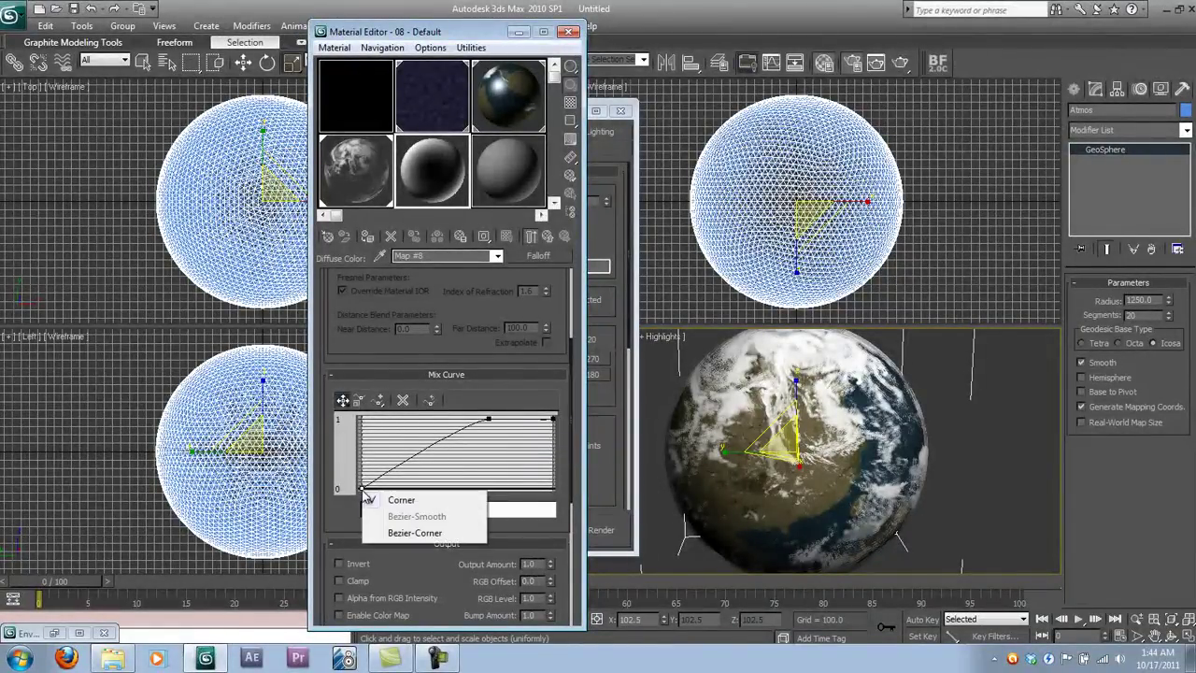
pyautogui.click(396, 531)
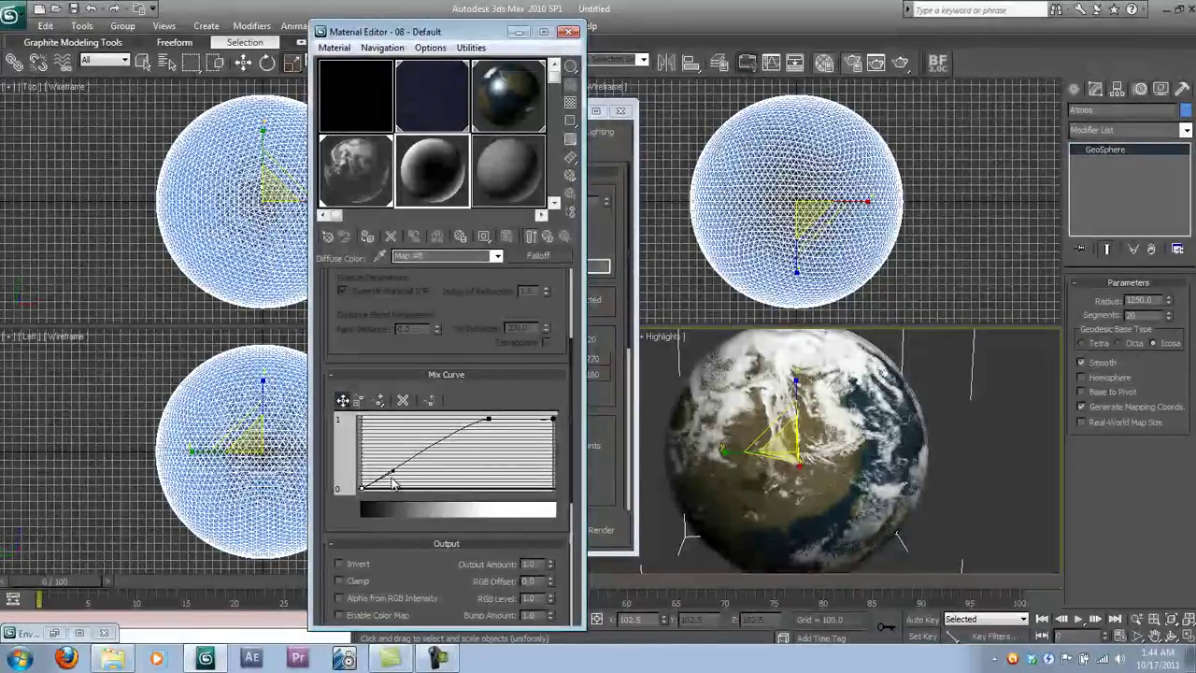
pyautogui.moveTo(393, 470); pyautogui.dragTo(400, 490)
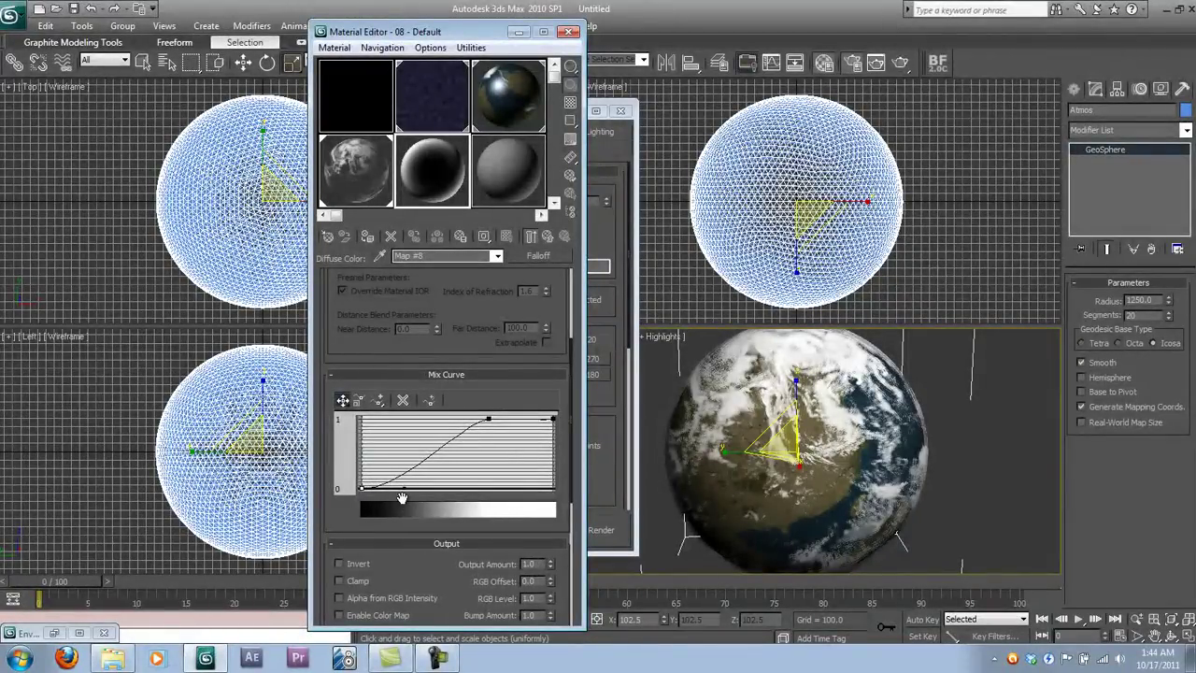
# Copy the purple diffuse colour onto the falloff's white side colour
pyautogui.scroll(5, 440, 347)
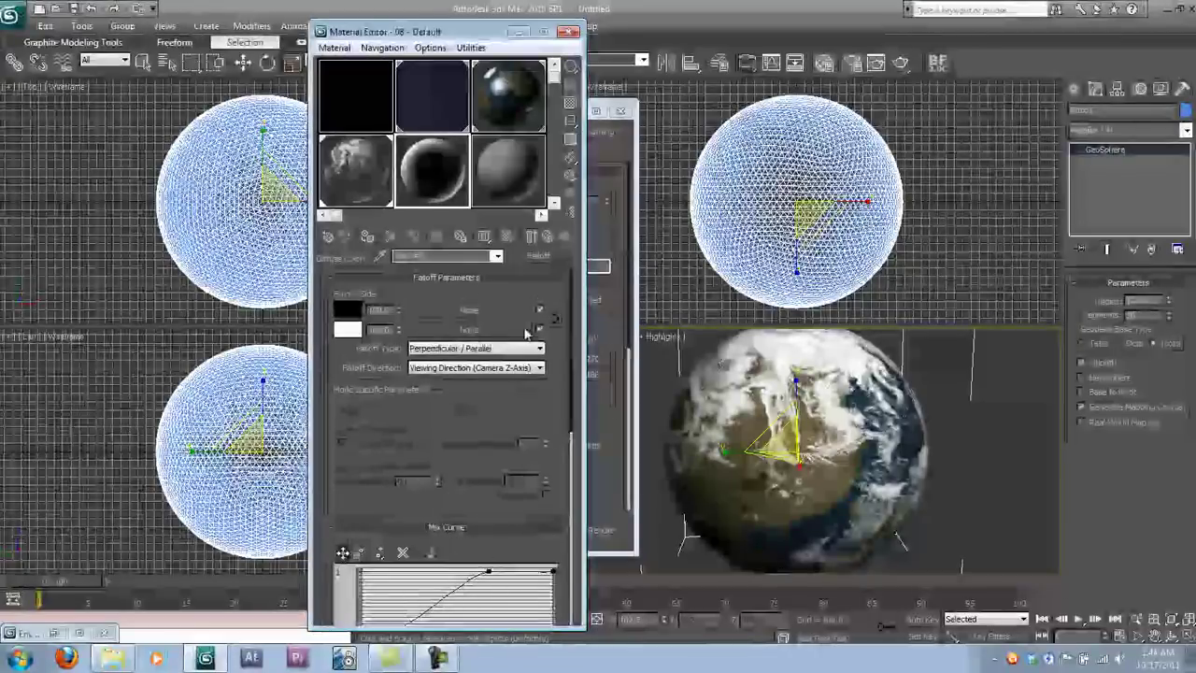
pyautogui.click(547, 236)
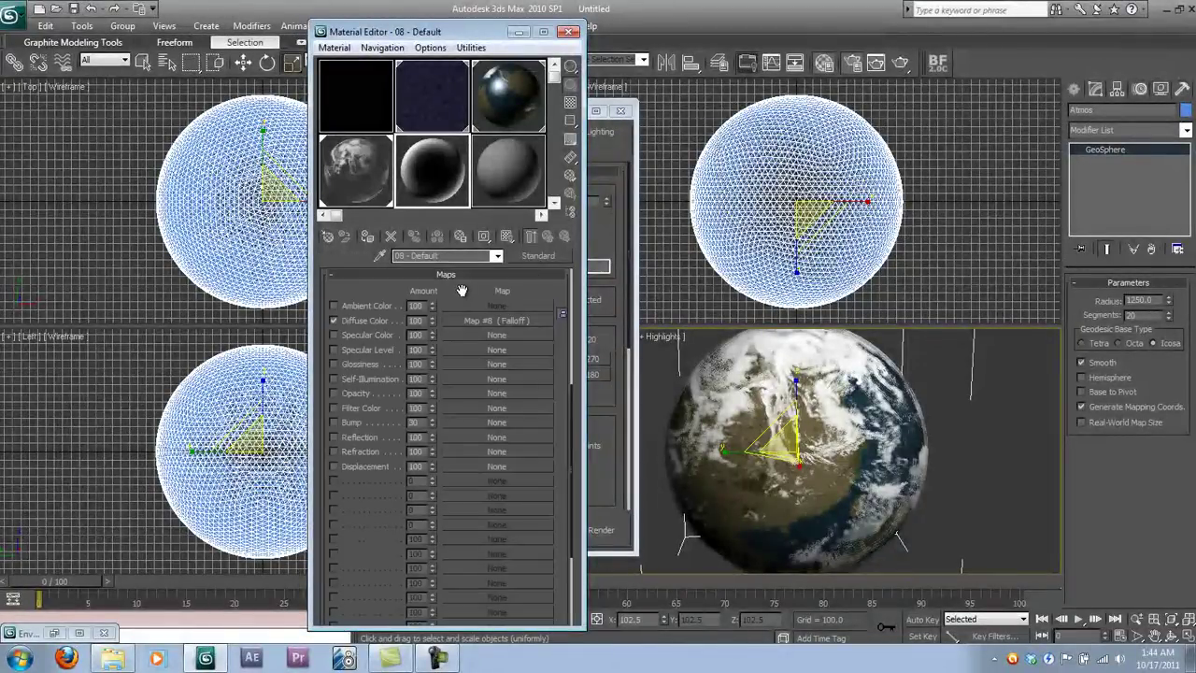
pyautogui.moveTo(462, 290); pyautogui.dragTo(472, 495)
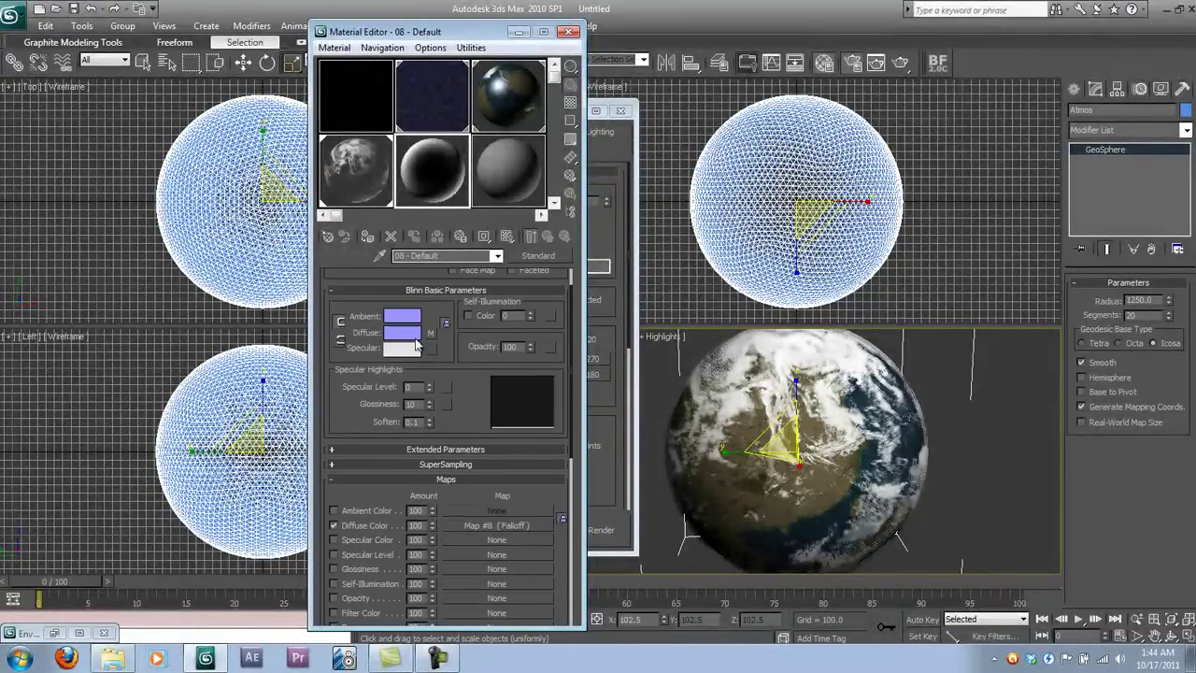
pyautogui.rightClick(417, 346)
pyautogui.click(497, 525)
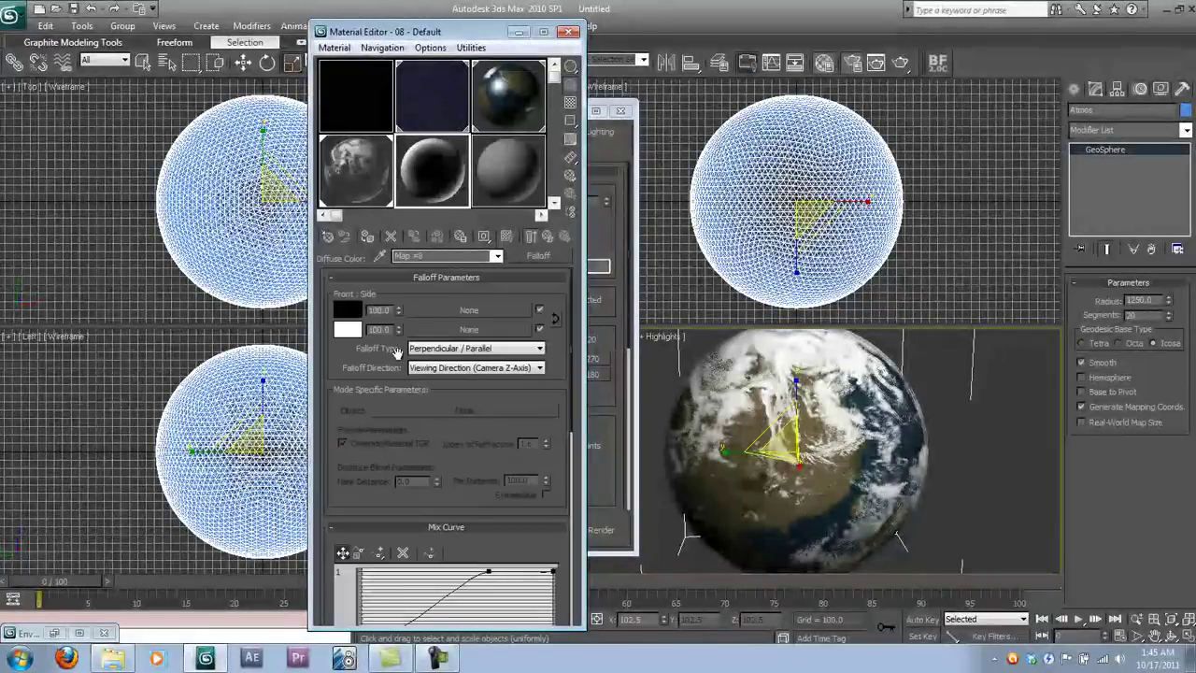
pyautogui.rightClick(351, 329)
pyautogui.click(378, 357)
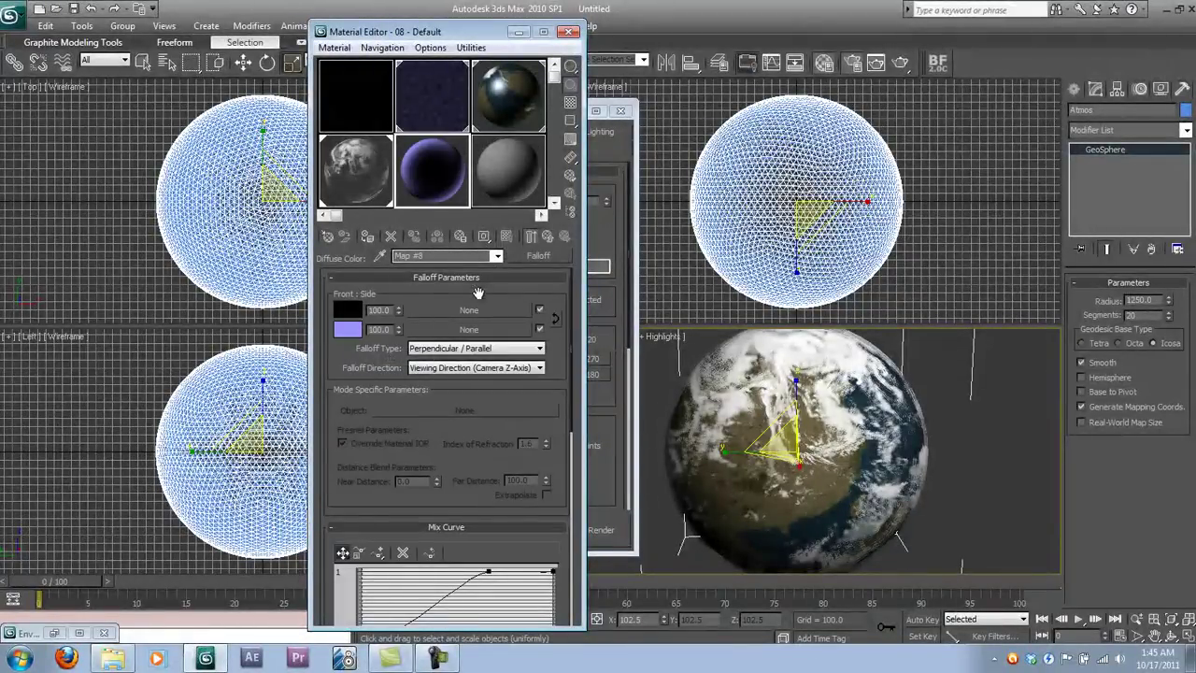
pyautogui.click(550, 237)
# Add a Perpendicular/Parallel Falloff map to the atmosphere material's Opacity channel
pyautogui.scroll(-3, 467, 374)
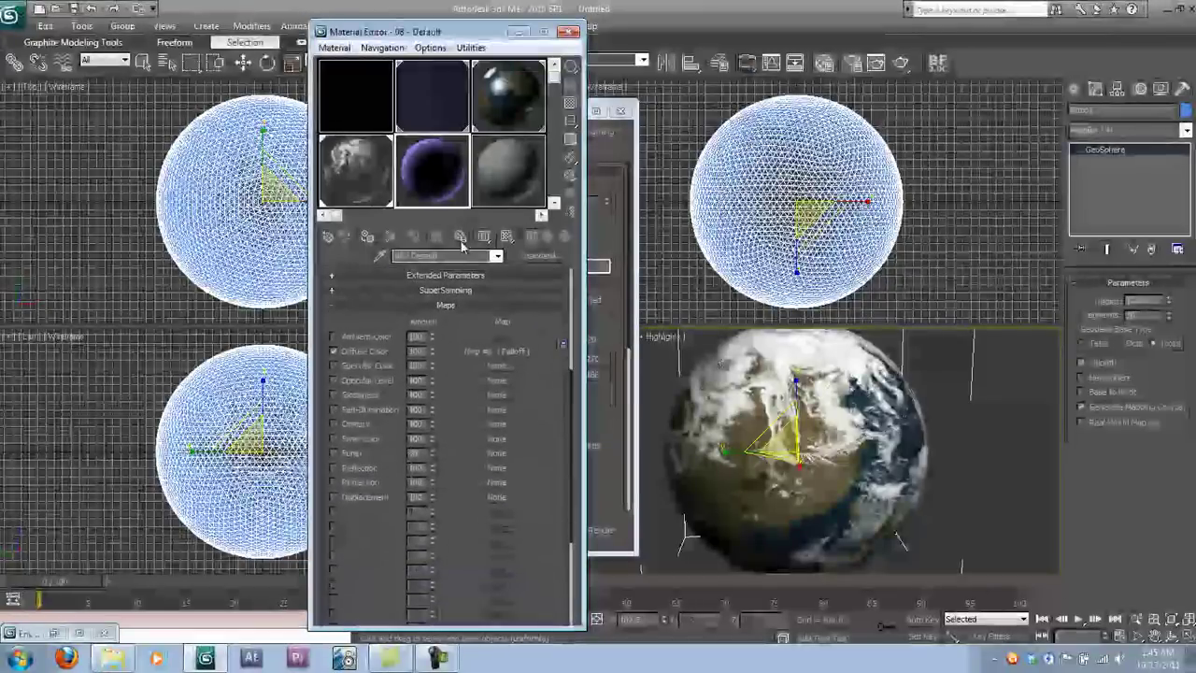
pyautogui.click(487, 424)
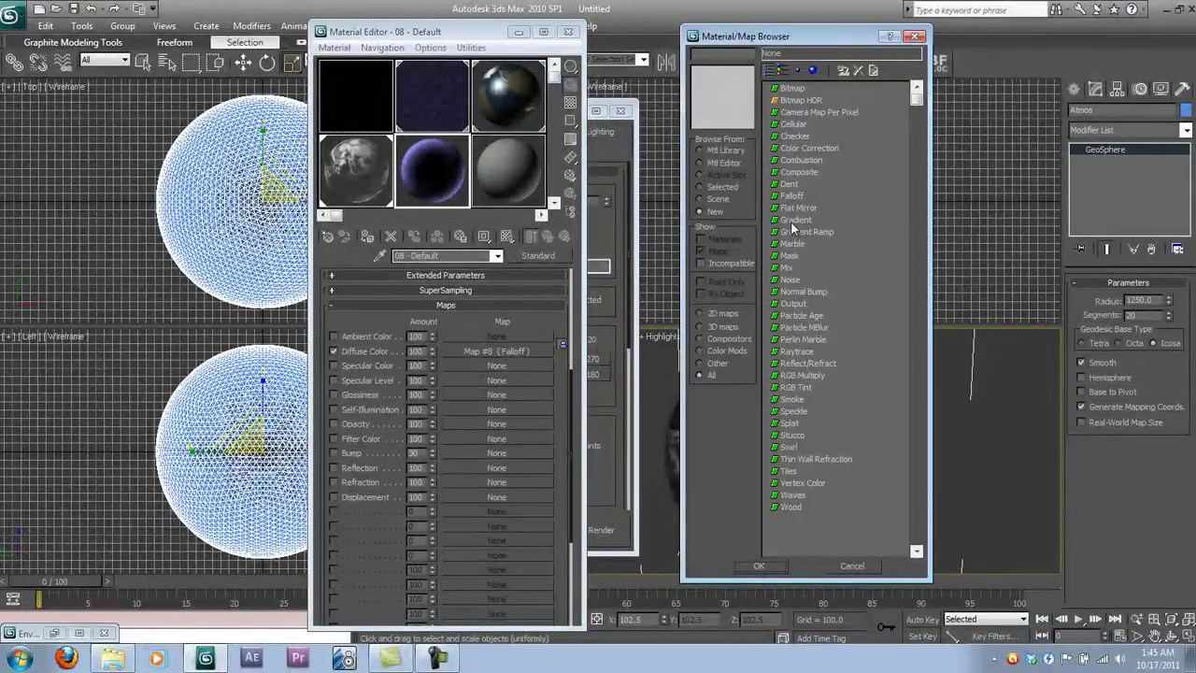
pyautogui.doubleClick(791, 195)
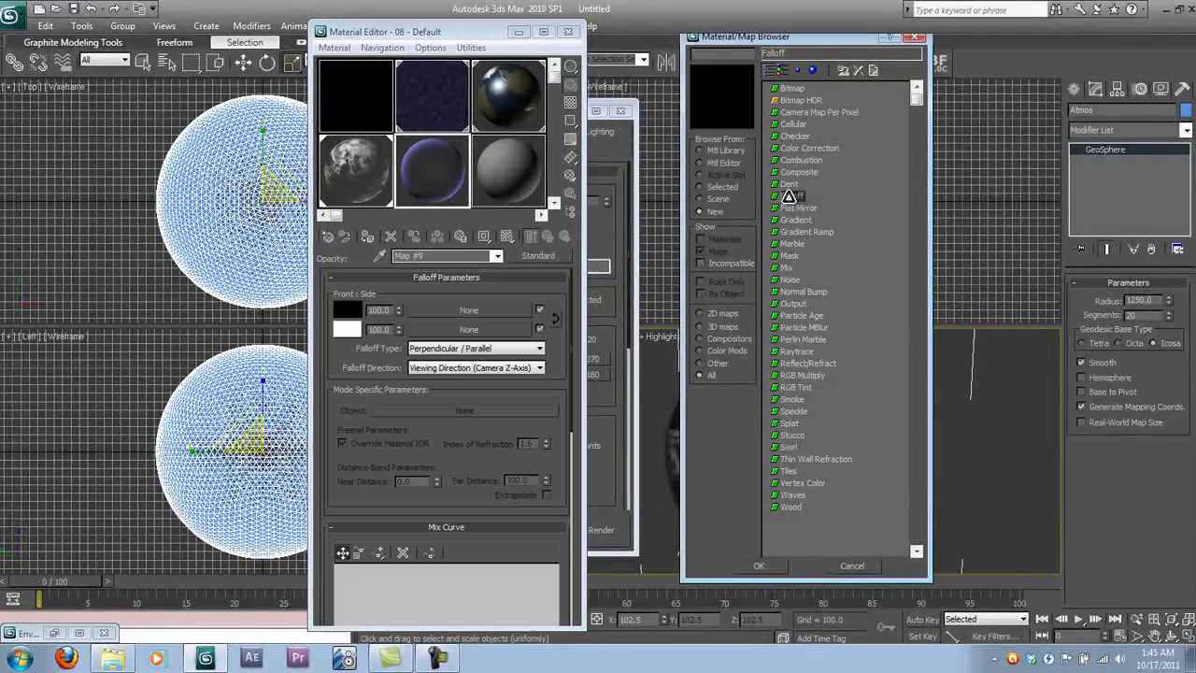
pyautogui.click(522, 349)
pyautogui.click(513, 376)
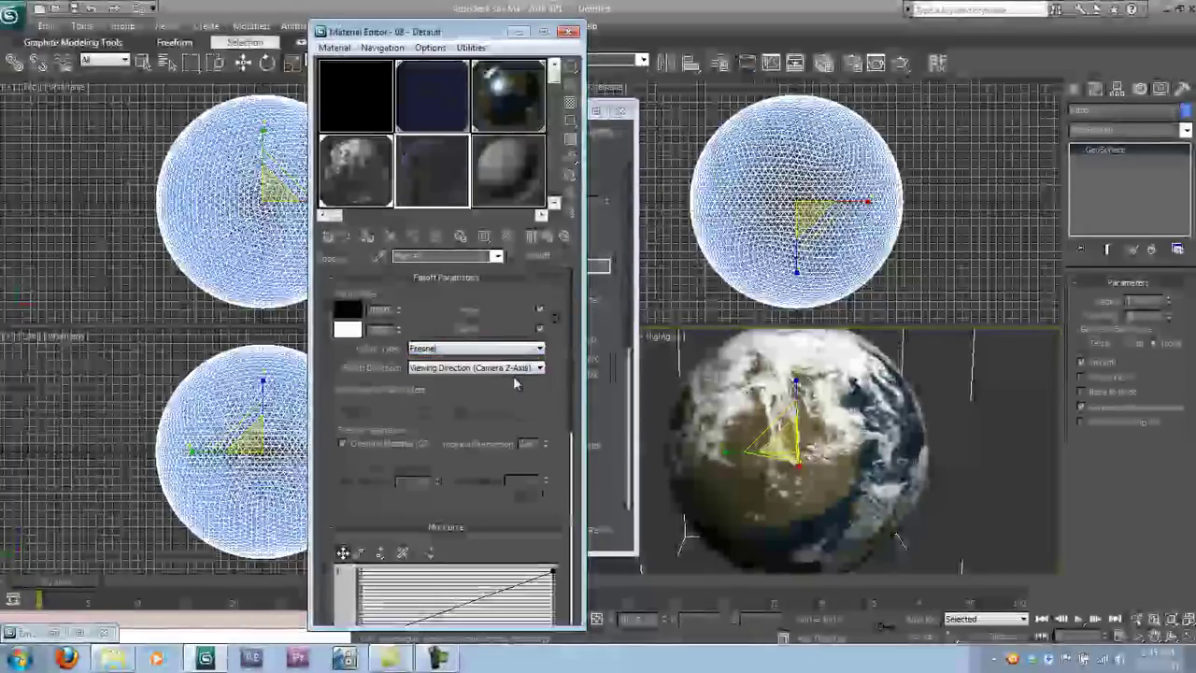
pyautogui.click(521, 355)
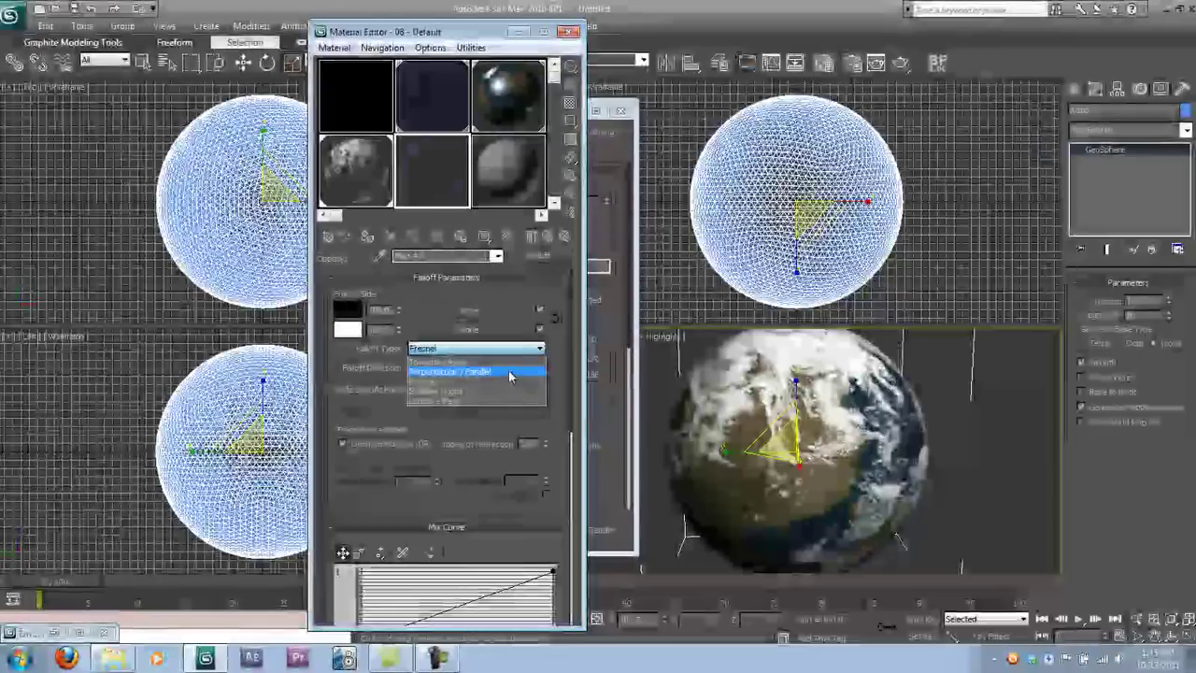
pyautogui.click(512, 374)
pyautogui.click(553, 236)
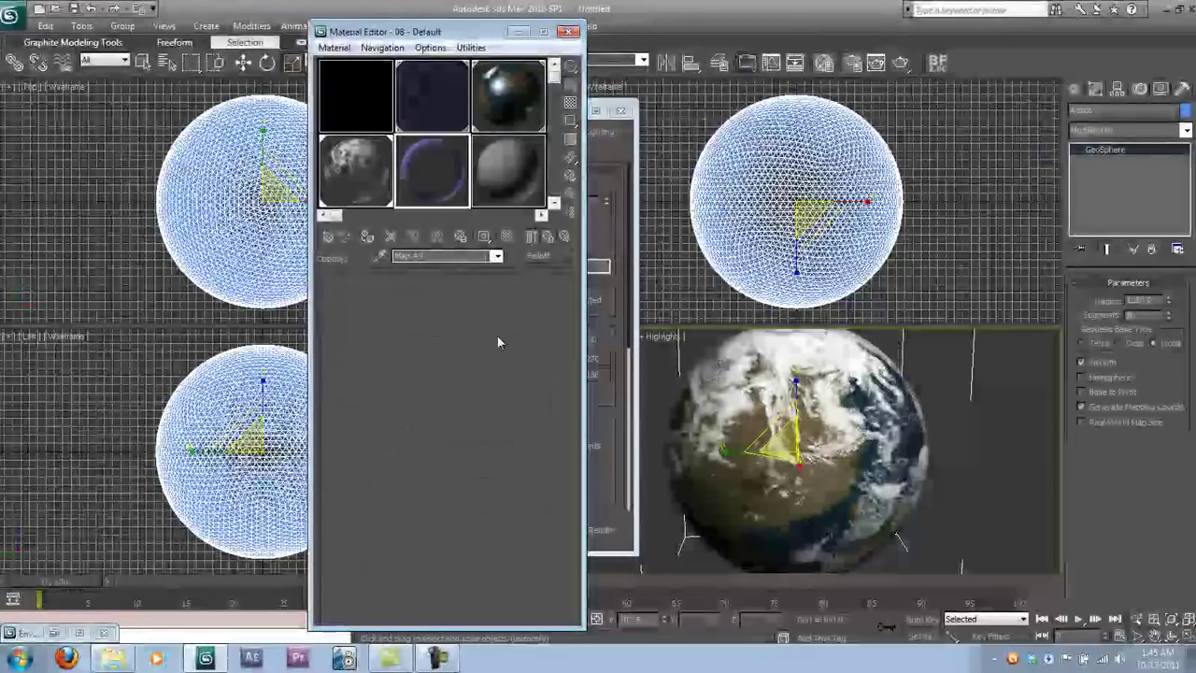
# Copy the falloff to Self-Illumination, apply the material to Atmos, and render the Perspective view
pyautogui.moveTo(496, 423); pyautogui.dragTo(469, 409)
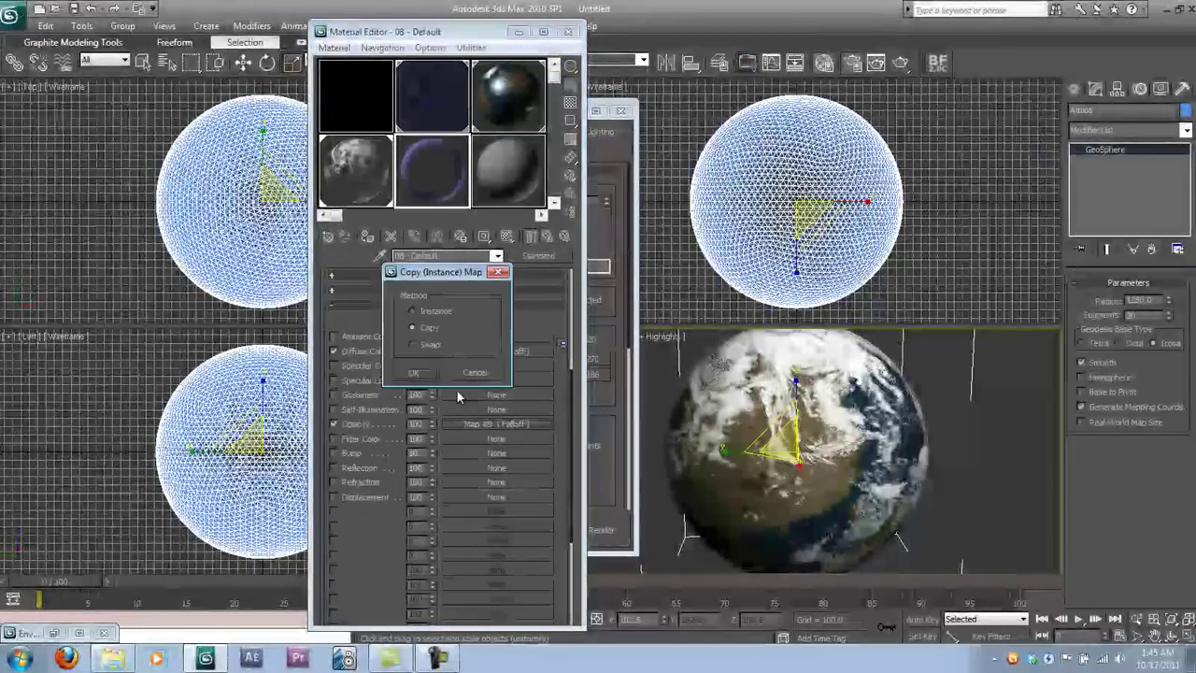
pyautogui.click(422, 371)
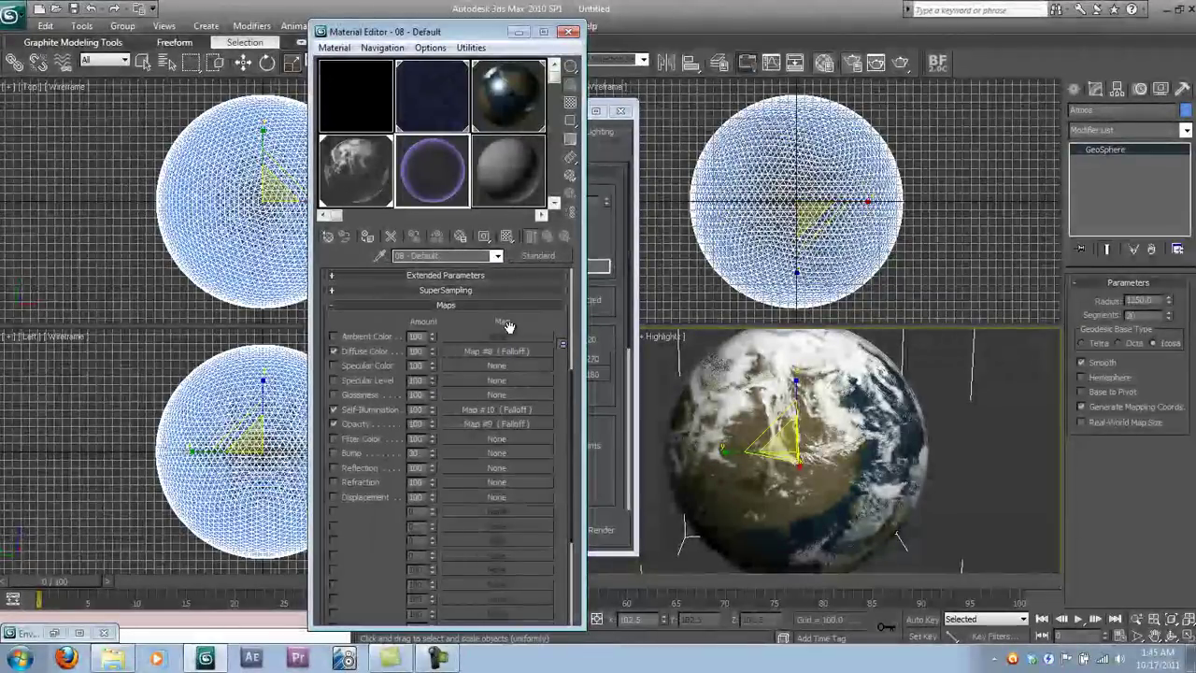
pyautogui.moveTo(505, 327); pyautogui.dragTo(505, 374)
pyautogui.click(367, 237)
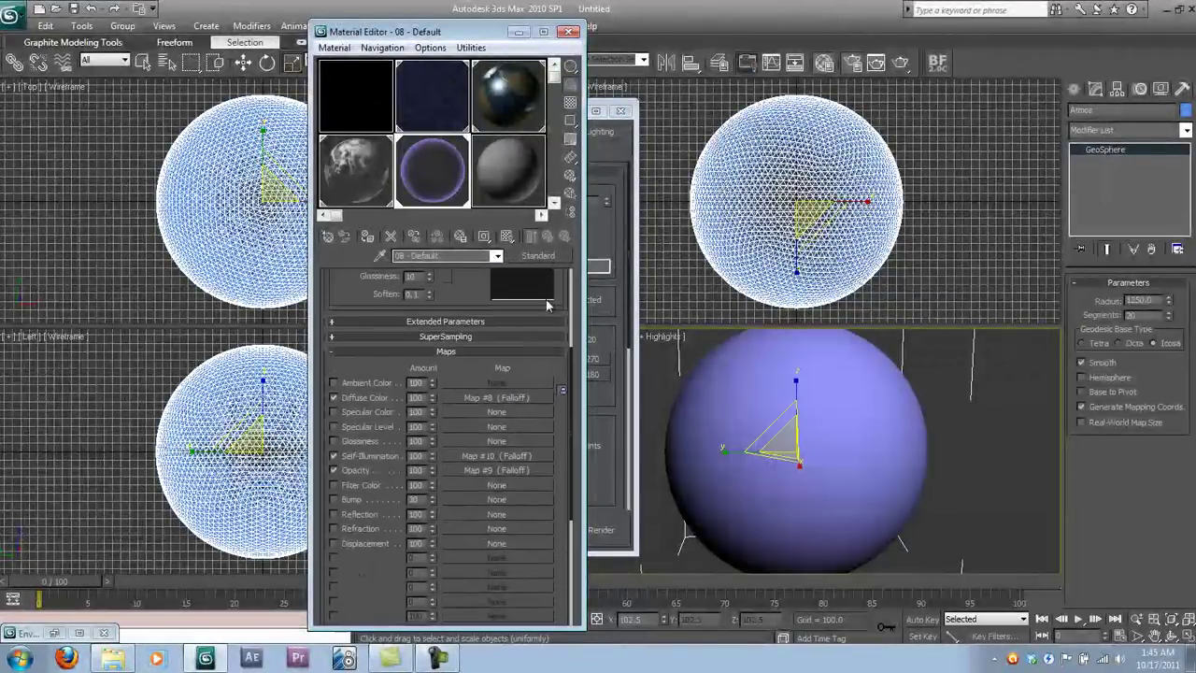
pyautogui.click(510, 235)
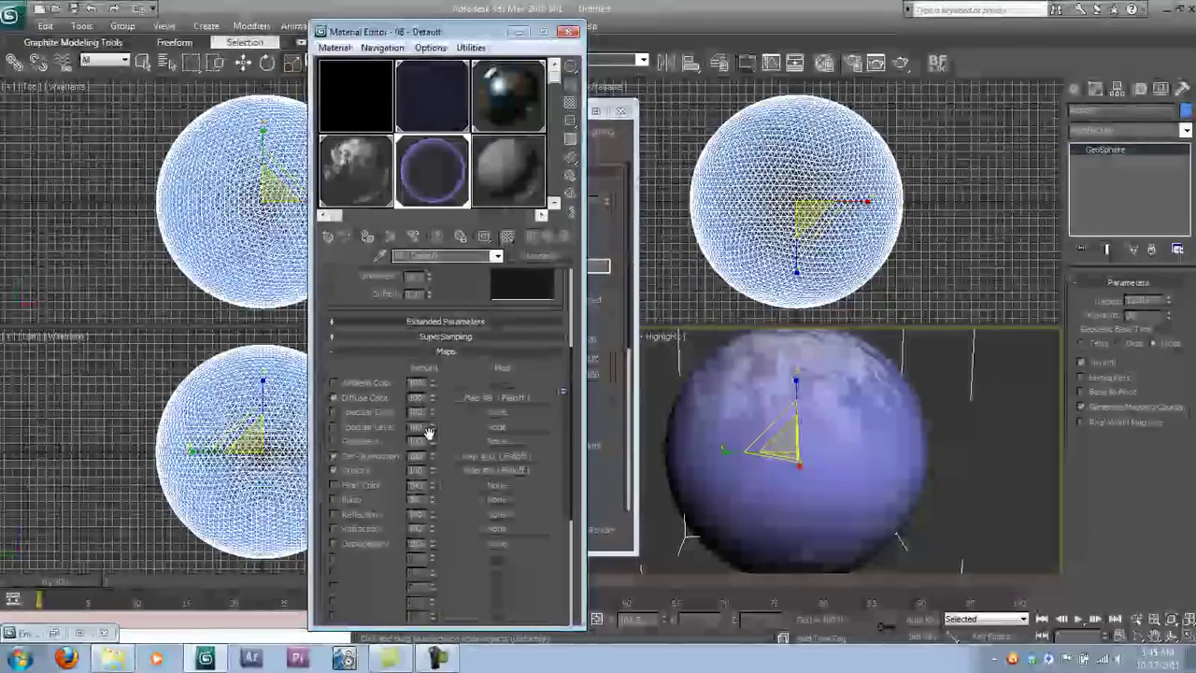
pyautogui.click(606, 225)
pyautogui.click(607, 531)
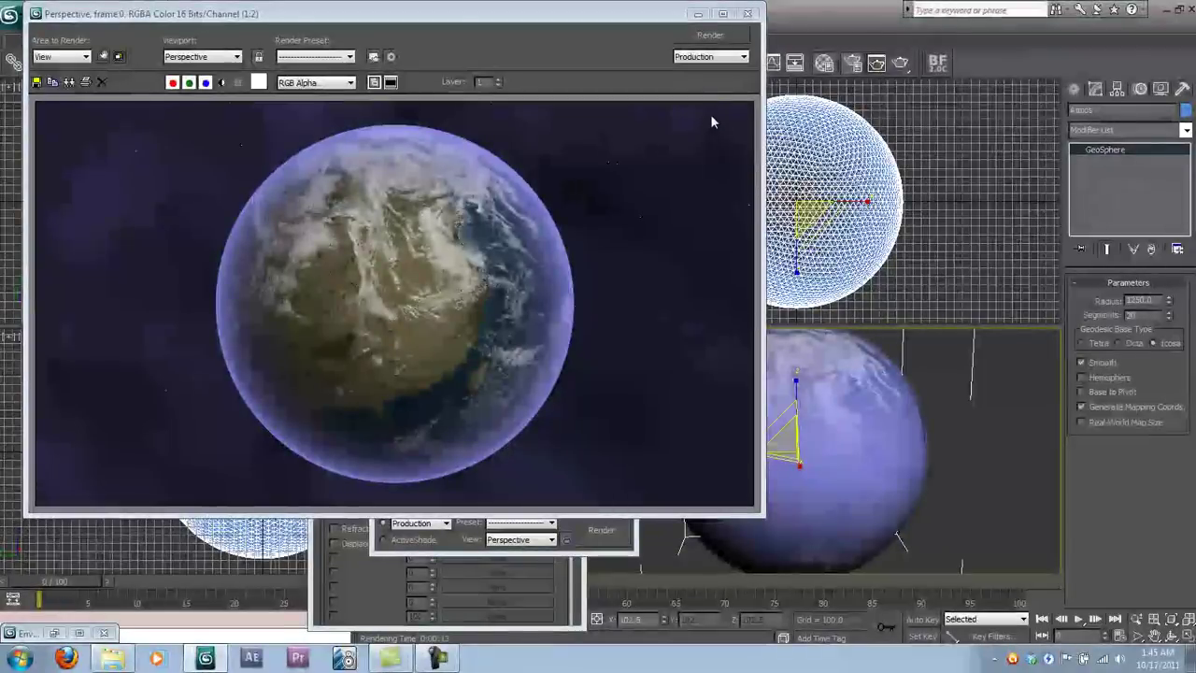
# Maximize the rendered frame, zoom and pan over the planet's purple rim, then close it
pyautogui.click(723, 13)
pyautogui.scroll(3, 523, 288)
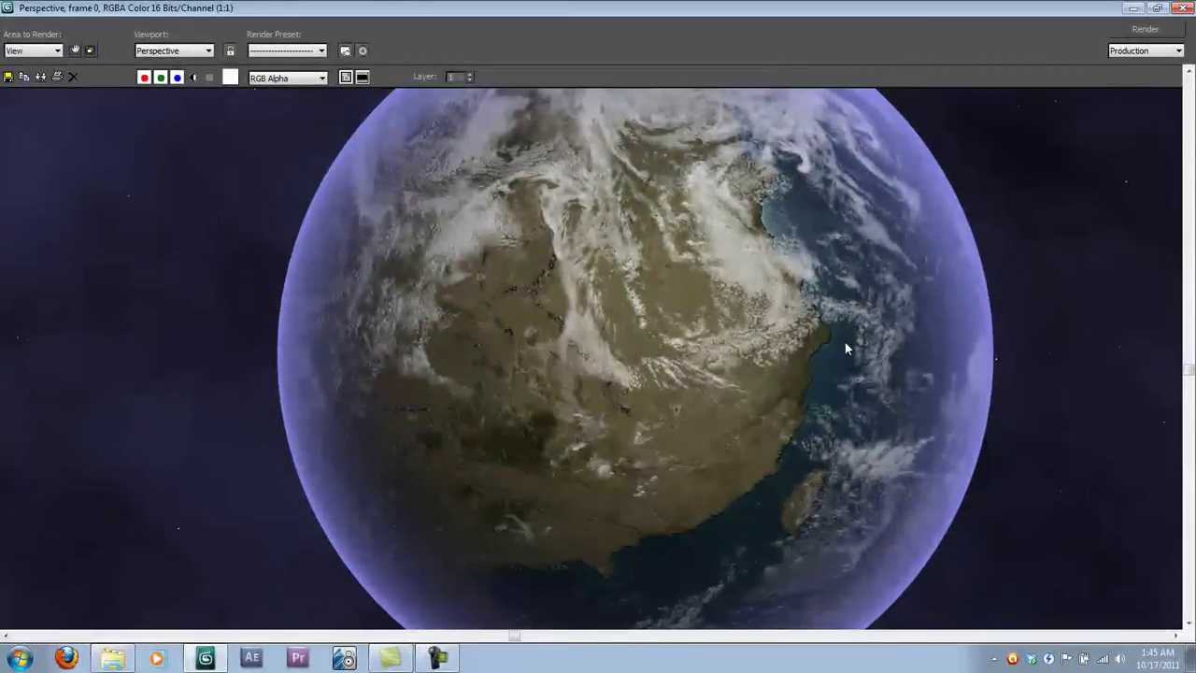
pyautogui.moveTo(847, 342); pyautogui.dragTo(828, 327, button='middle')
pyautogui.moveTo(746, 383); pyautogui.dragTo(742, 375, button='middle')
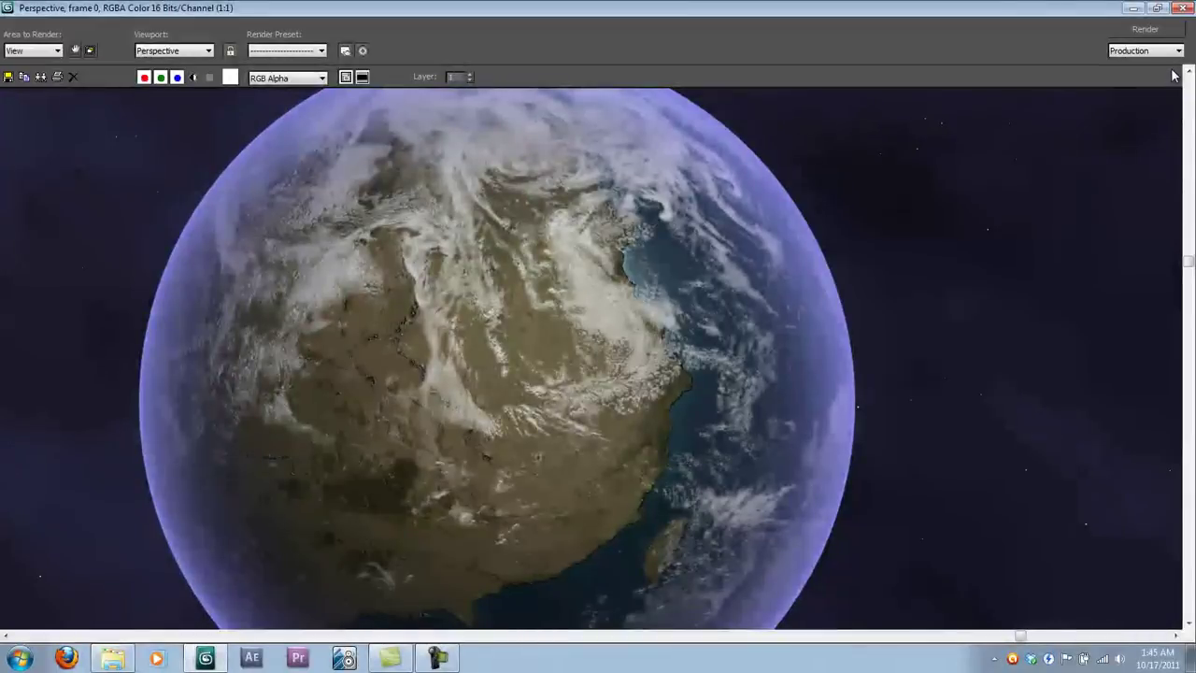
pyautogui.click(1184, 8)
# Place a standard Skylight in the Top viewport
pyautogui.click(565, 113)
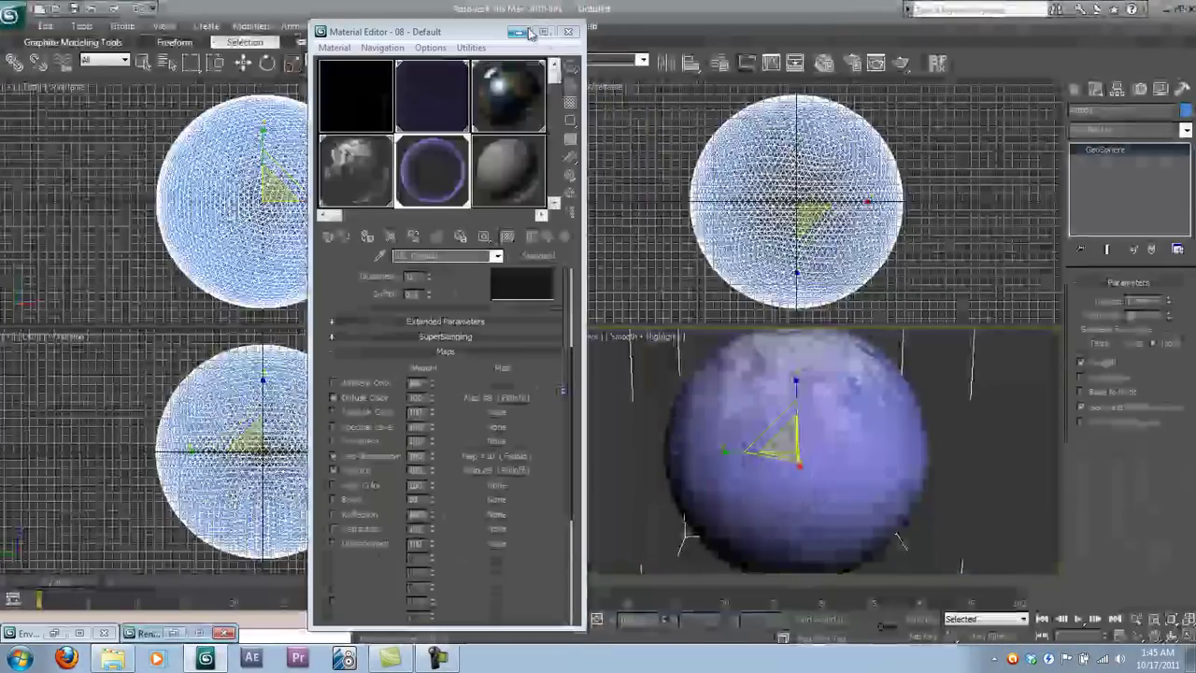
pyautogui.click(523, 32)
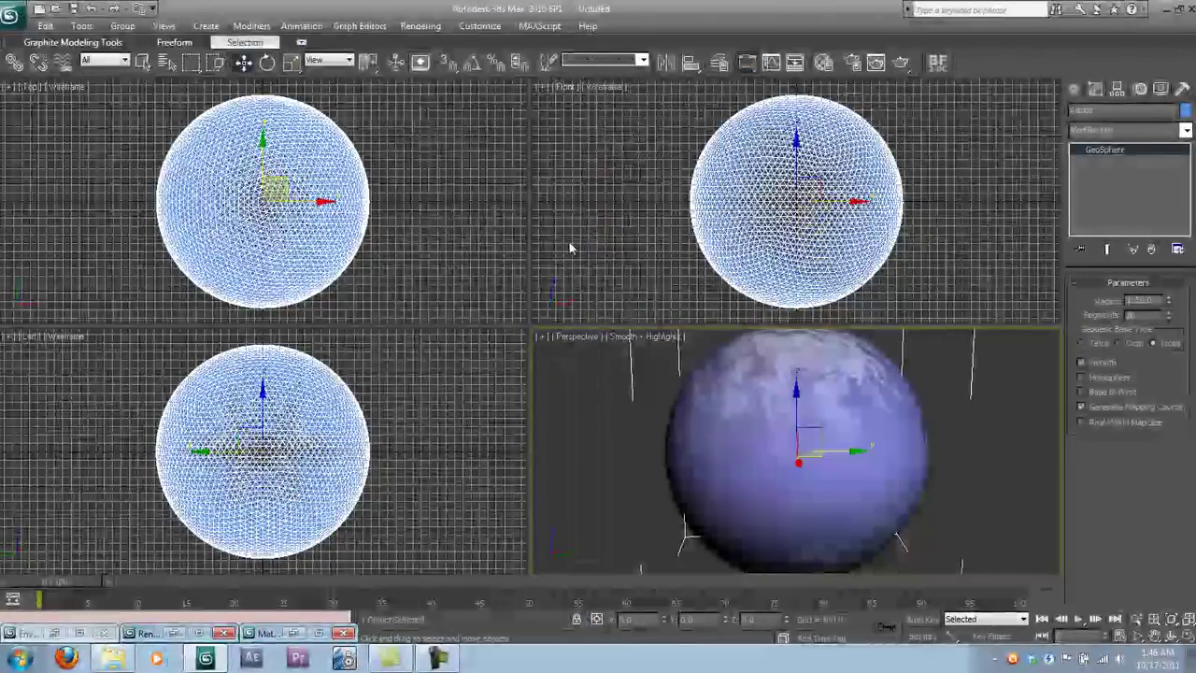
pyautogui.click(1074, 89)
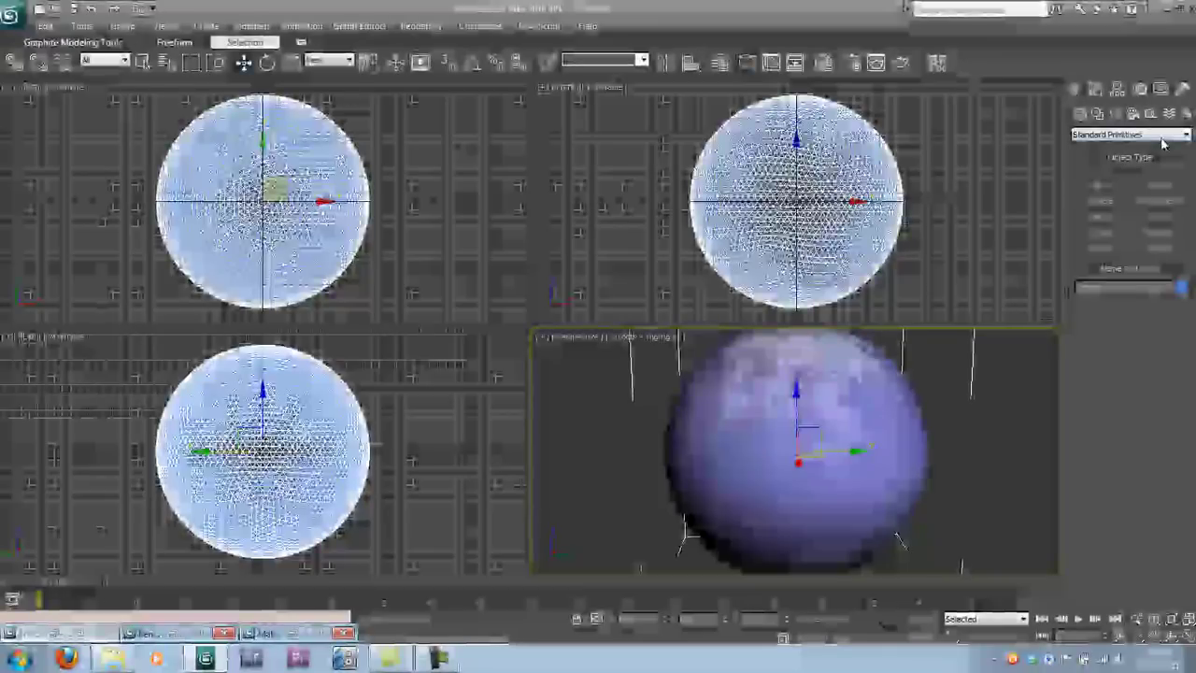
pyautogui.click(1130, 114)
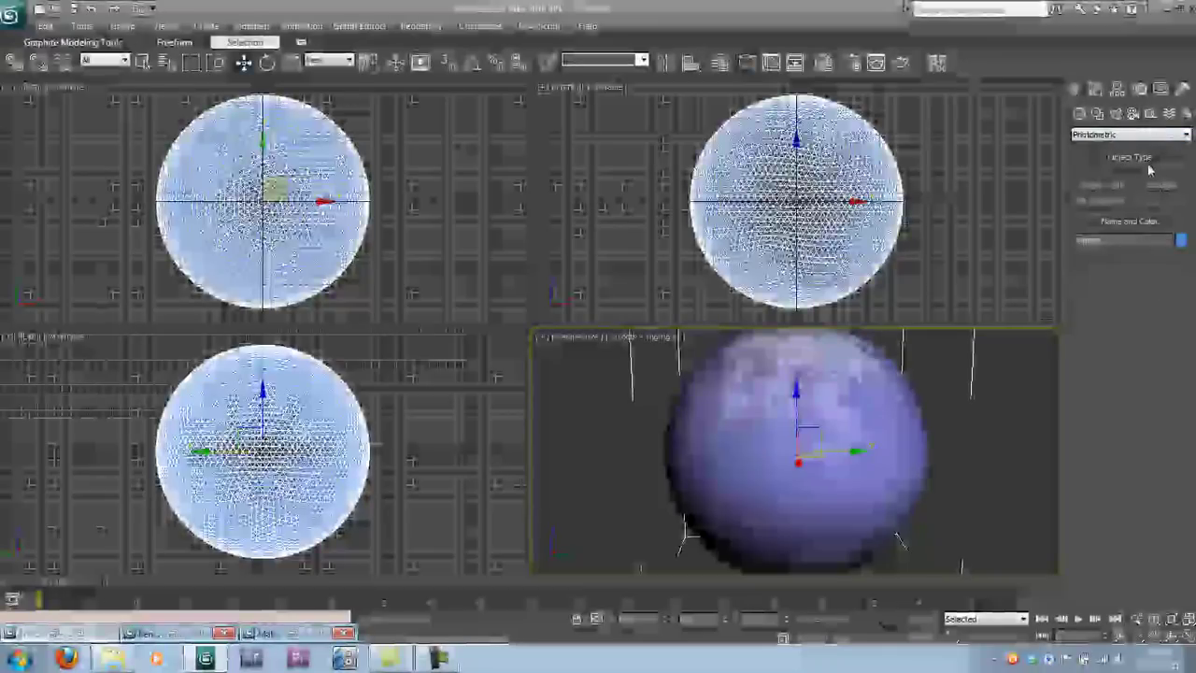
pyautogui.click(1142, 136)
pyautogui.click(1133, 157)
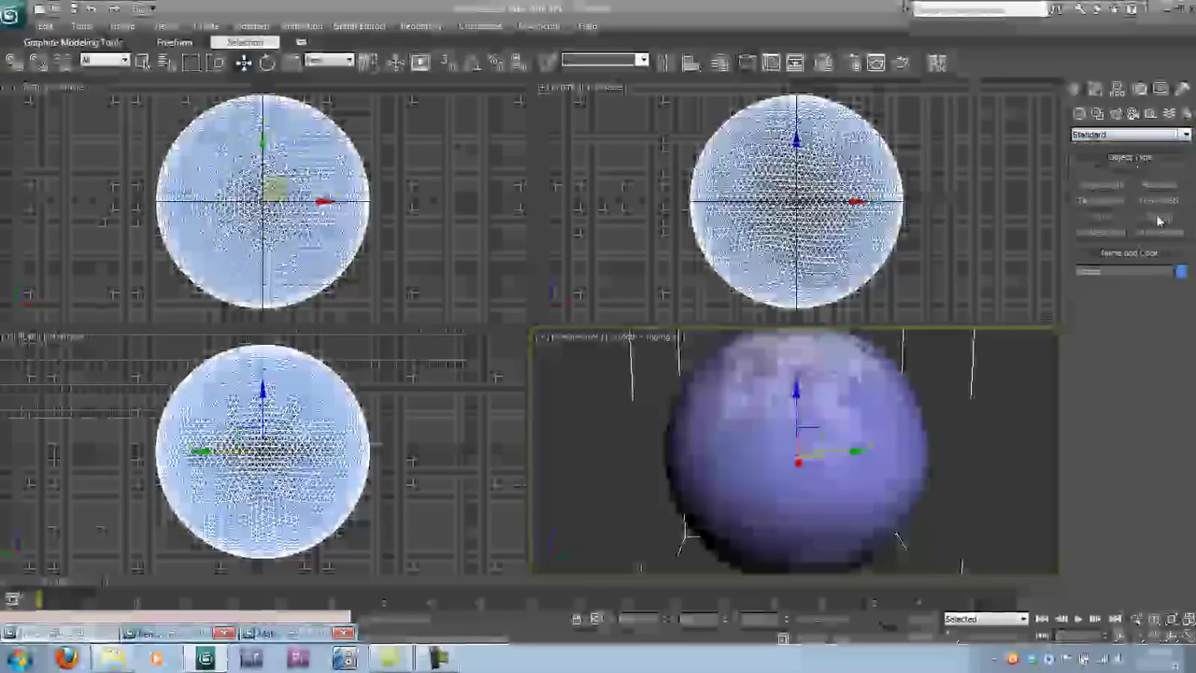
pyautogui.click(1159, 217)
pyautogui.click(423, 200)
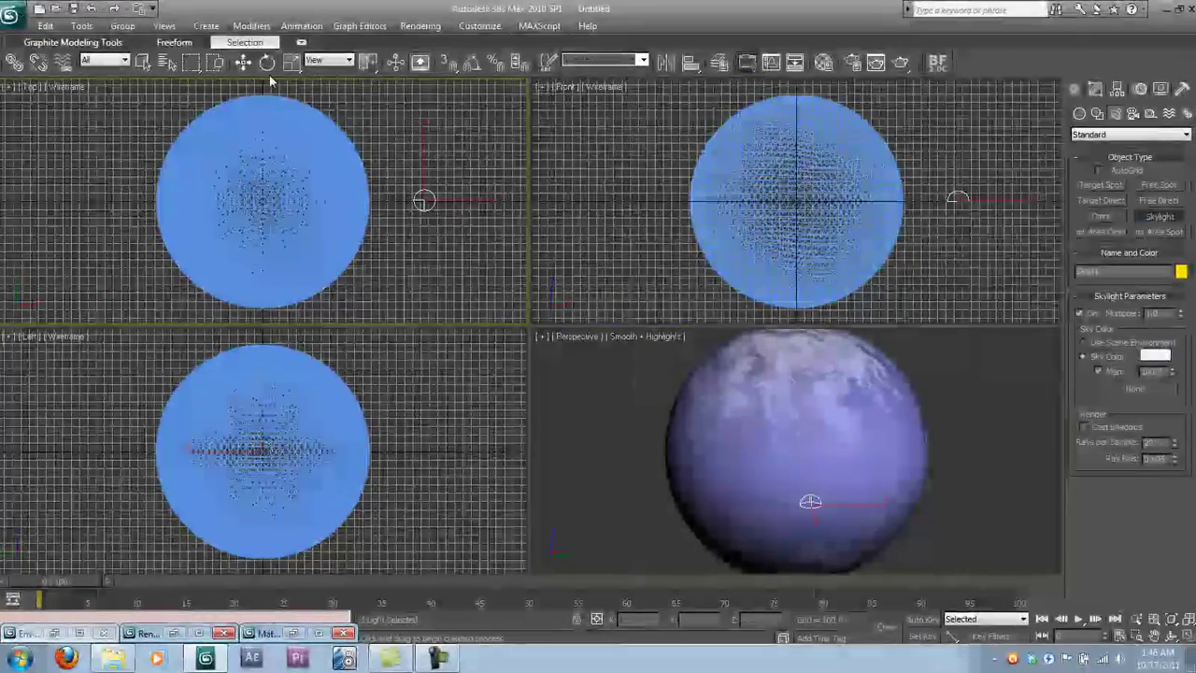
# Set the Sky01 skylight's multiplier to 0.4 and deselect it
pyautogui.click(242, 62)
pyautogui.click(1095, 89)
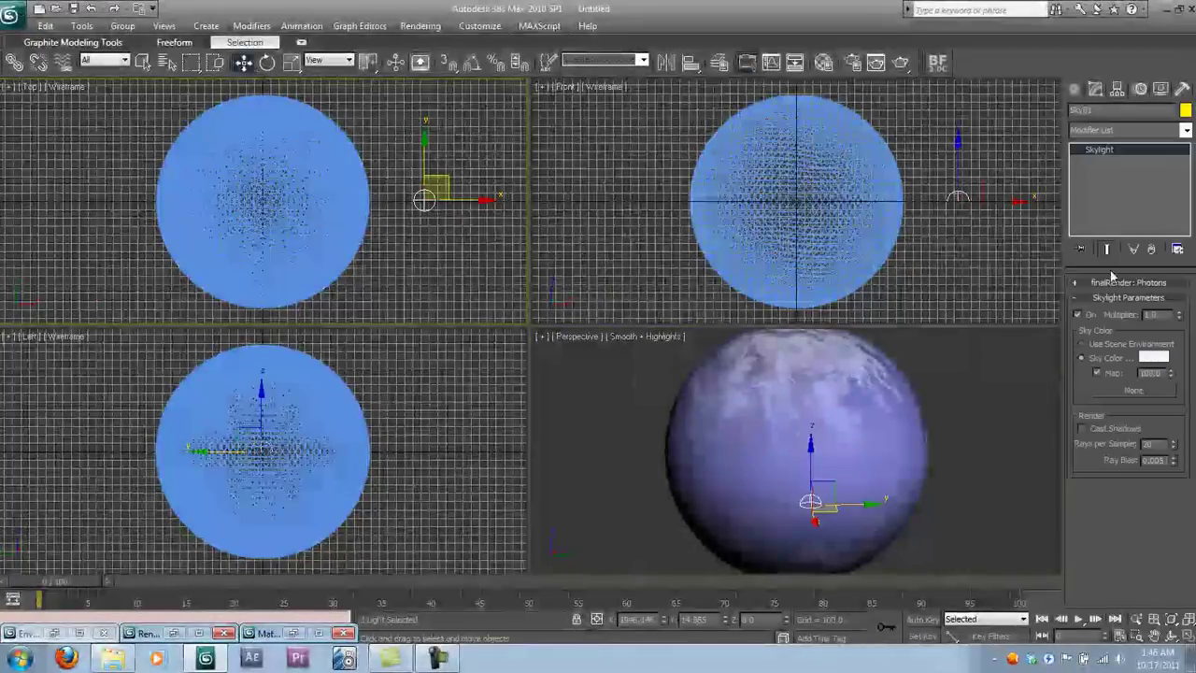
pyautogui.doubleClick(1159, 314)
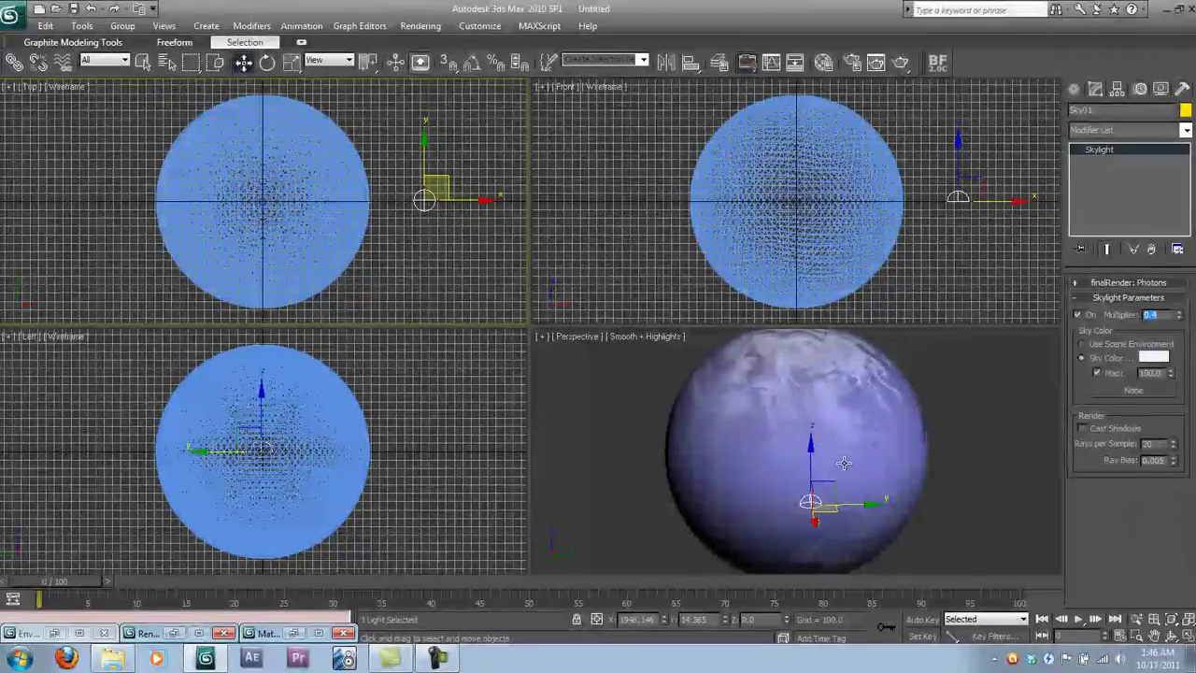
pyautogui.rightClick(1005, 402)
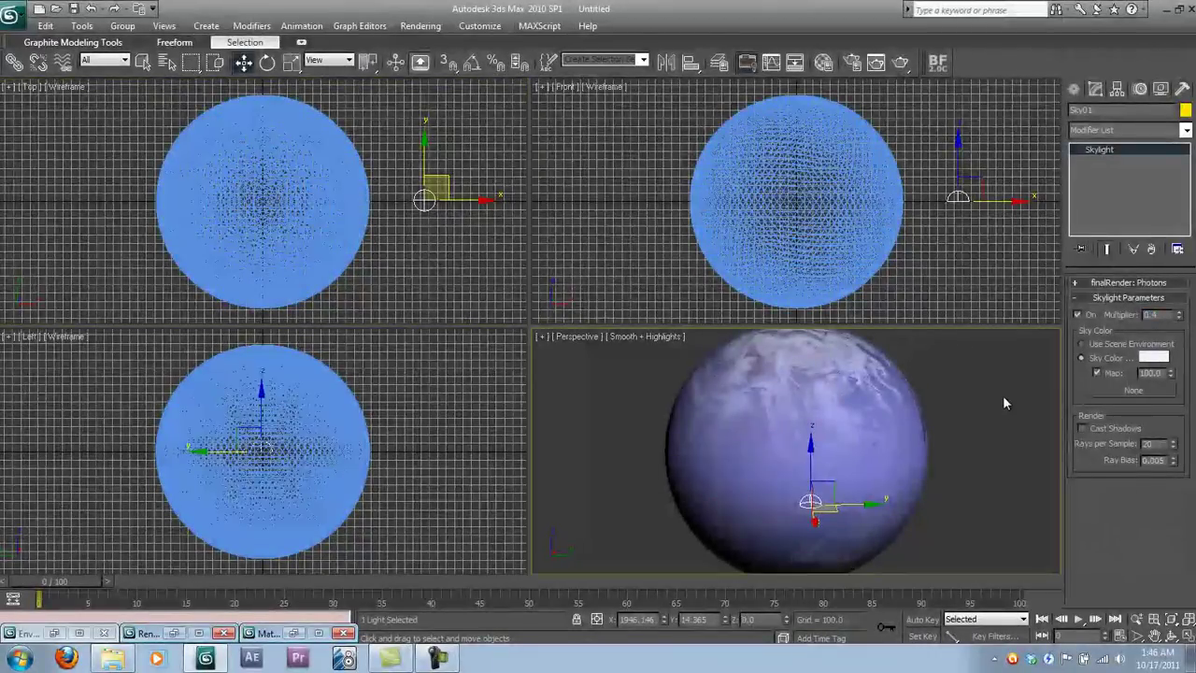
pyautogui.click(1006, 403)
# Paste the background Noise map's Color #2 into Sky01's sky colour and reopen Render Setup
pyautogui.press('m')
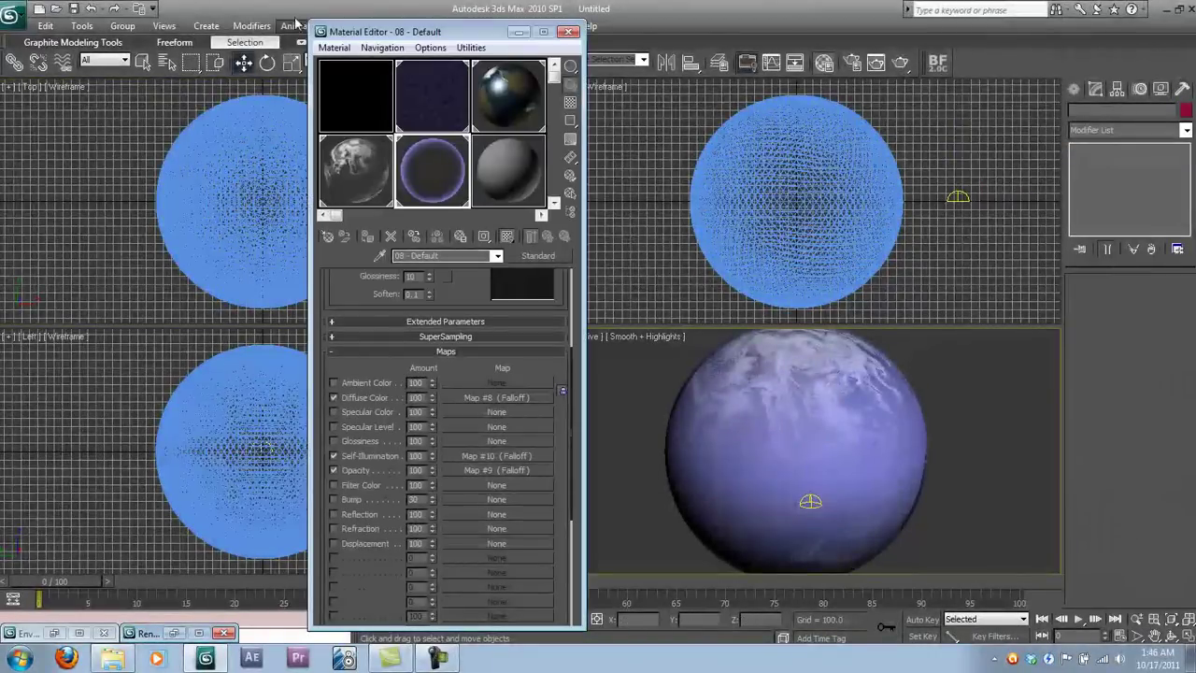
pyautogui.moveTo(416, 36); pyautogui.dragTo(260, 57)
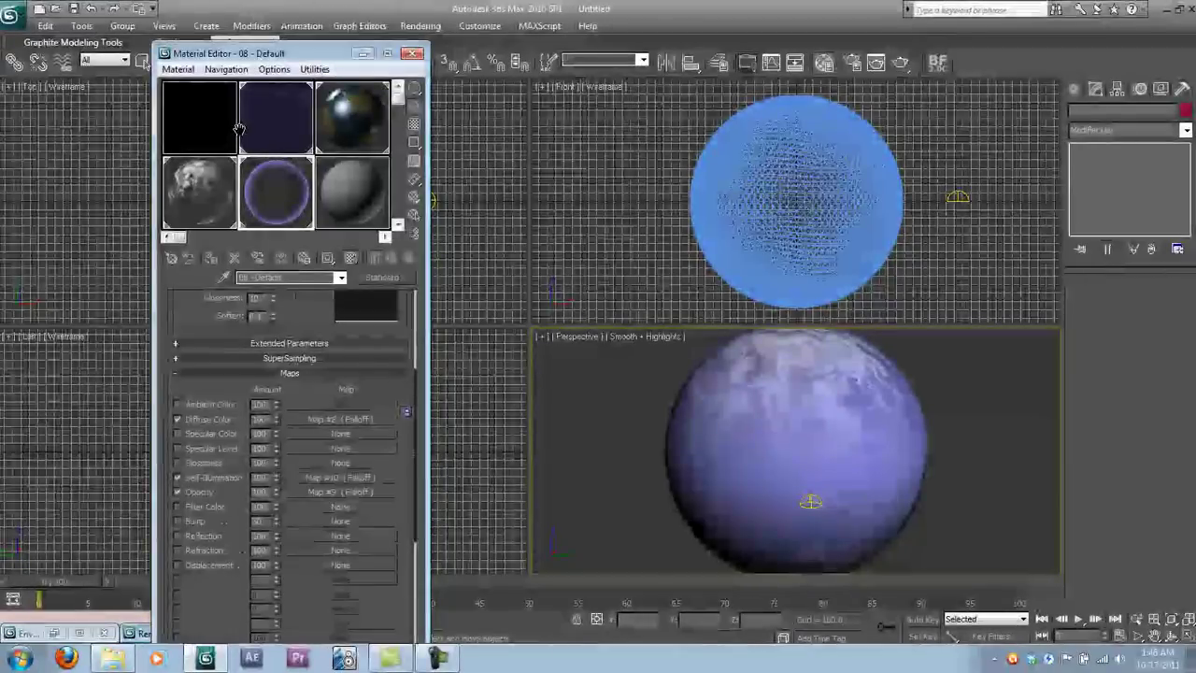
pyautogui.click(241, 131)
pyautogui.moveTo(943, 138)
pyautogui.mouseDown()
pyautogui.moveTo(1004, 258)
pyautogui.moveTo(1013, 249)
pyautogui.mouseUp()
pyautogui.click(1164, 299)
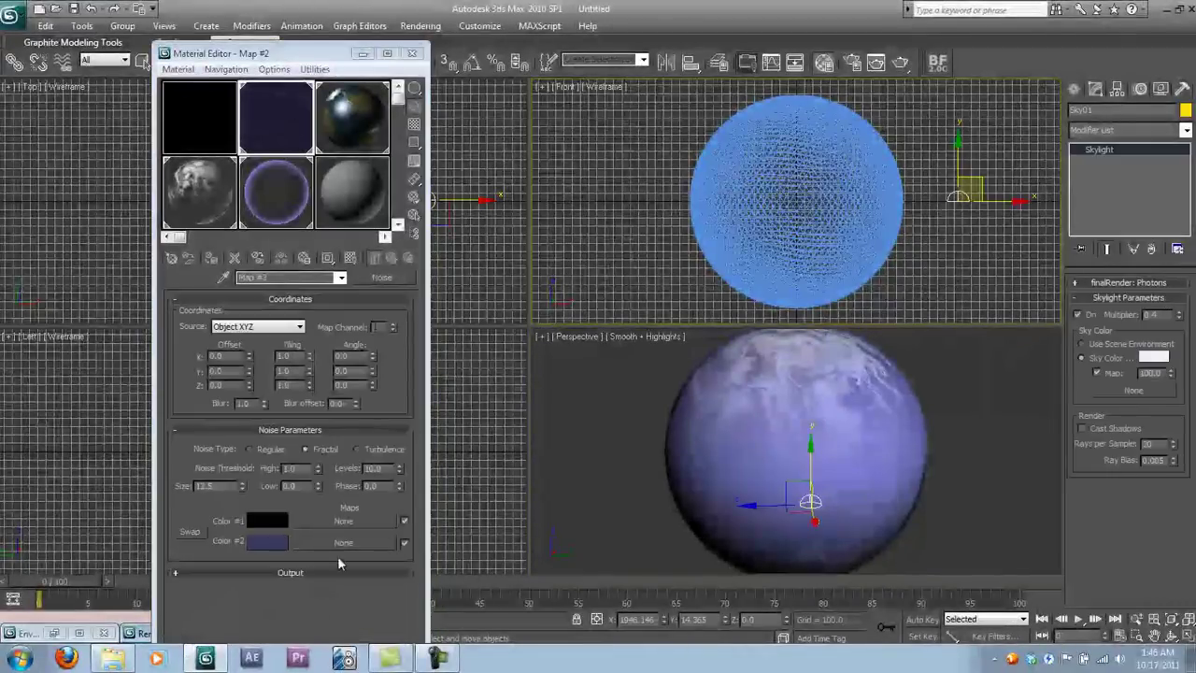
pyautogui.rightClick(260, 539)
pyautogui.click(291, 545)
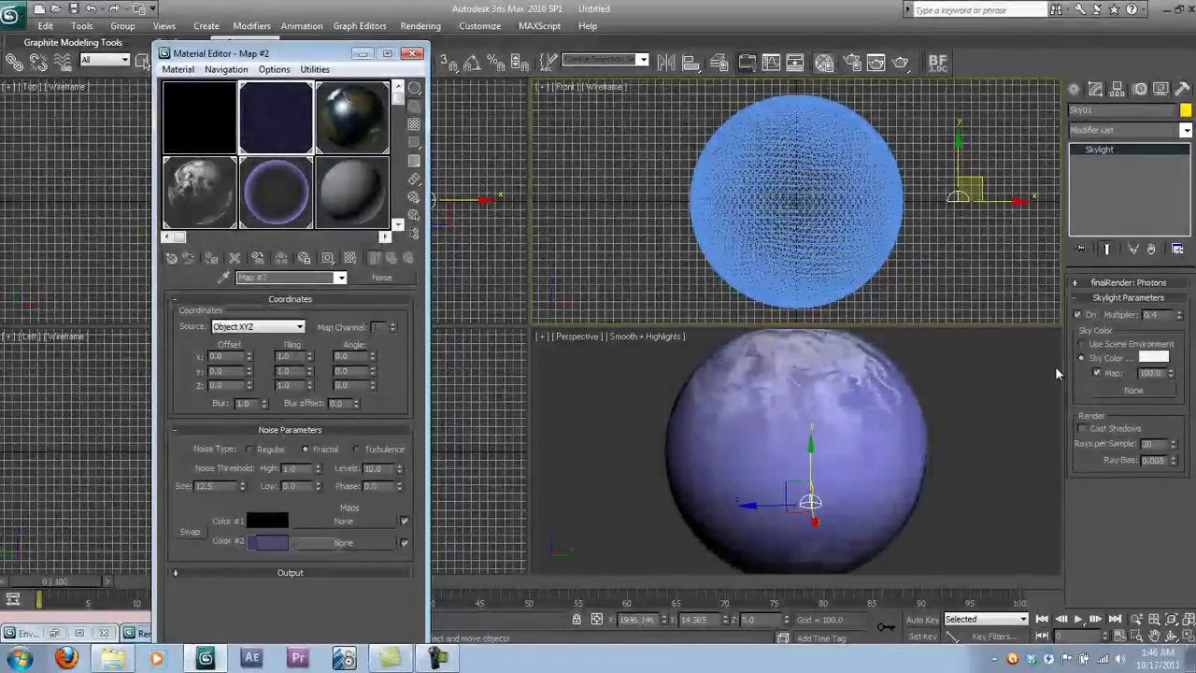
pyautogui.rightClick(1155, 359)
pyautogui.click(1150, 387)
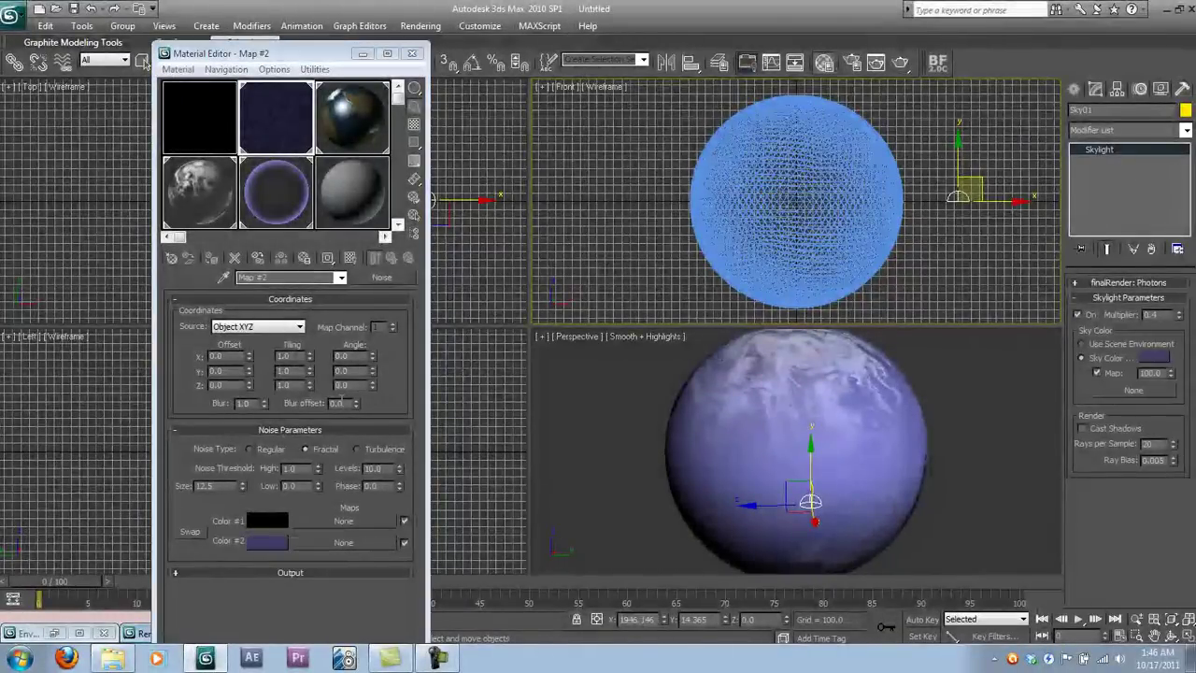
pyautogui.press('F10')
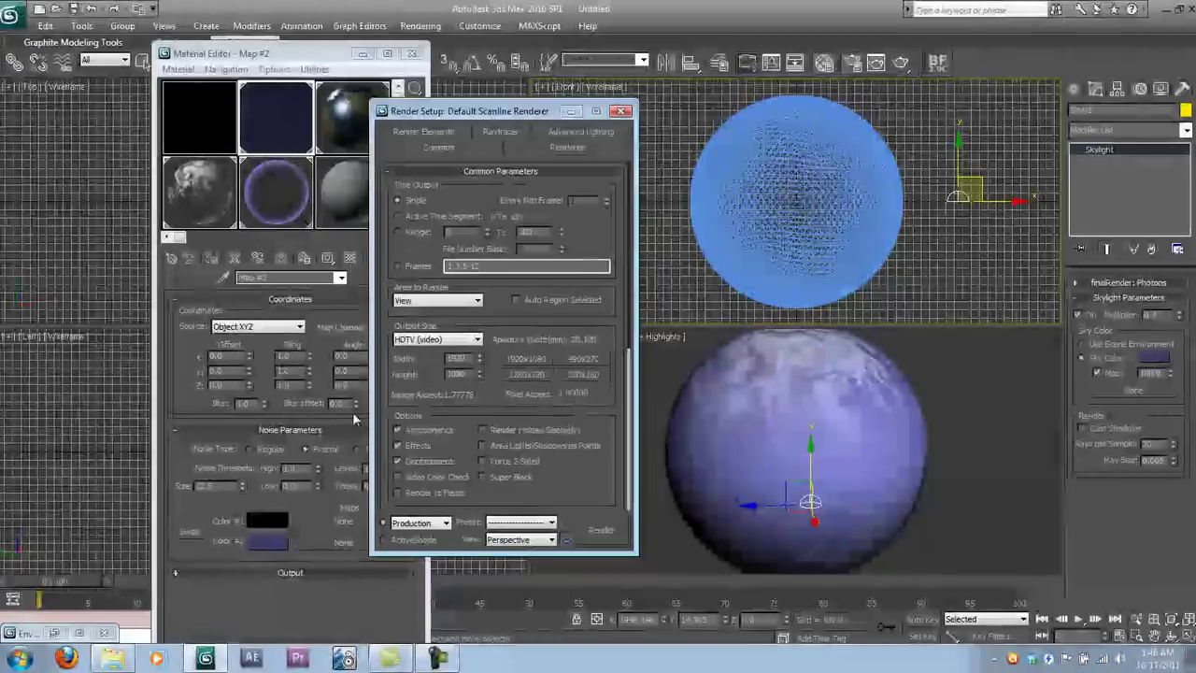
# Switch Advanced Lighting to Light Tracer with 5 rays per sample and render the perspective view
pyautogui.click(571, 133)
pyautogui.click(512, 195)
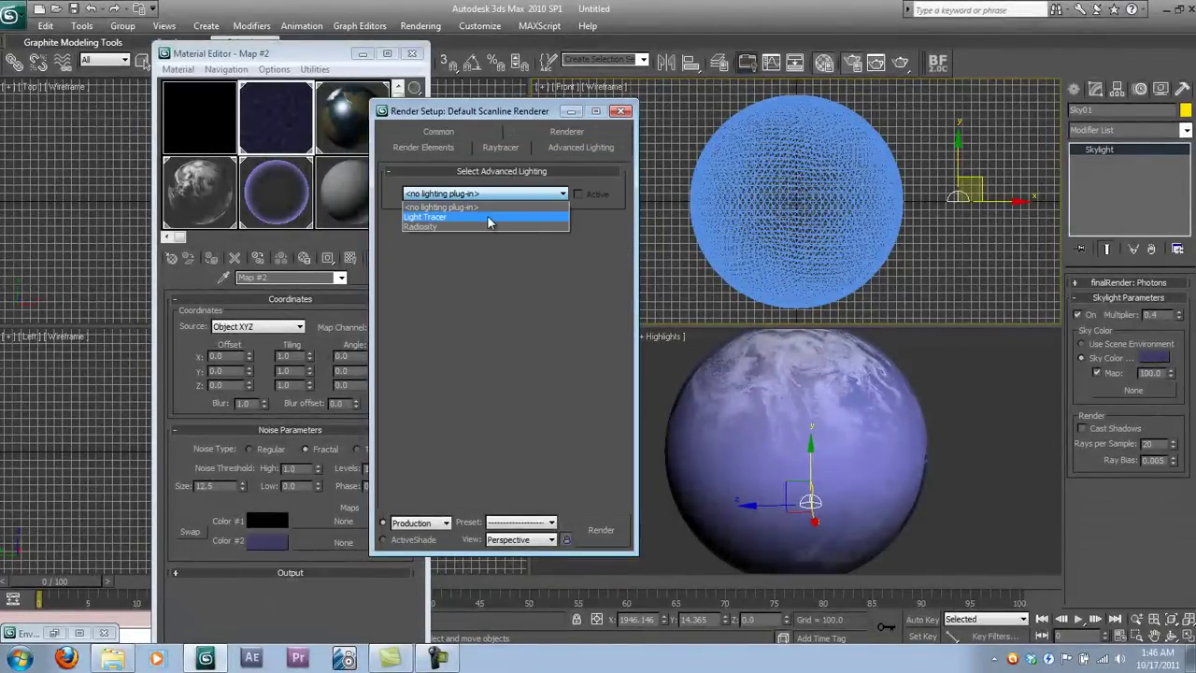
pyautogui.click(486, 215)
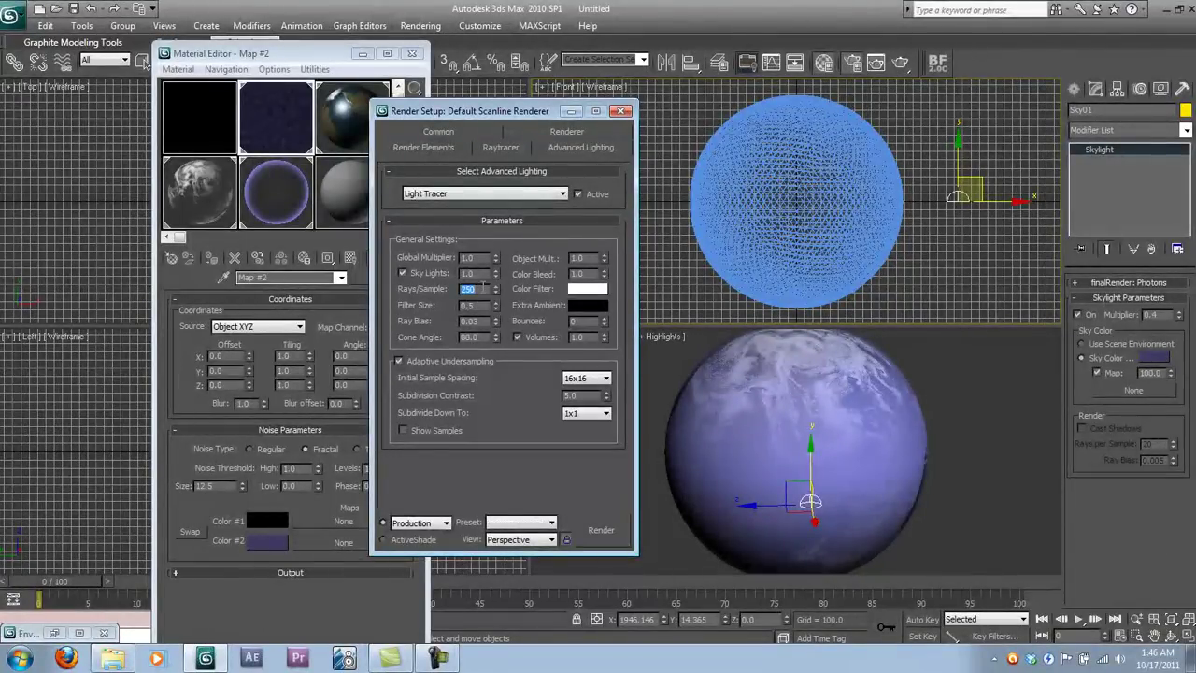
pyautogui.write('5')
pyautogui.press('Return')
pyautogui.click(601, 530)
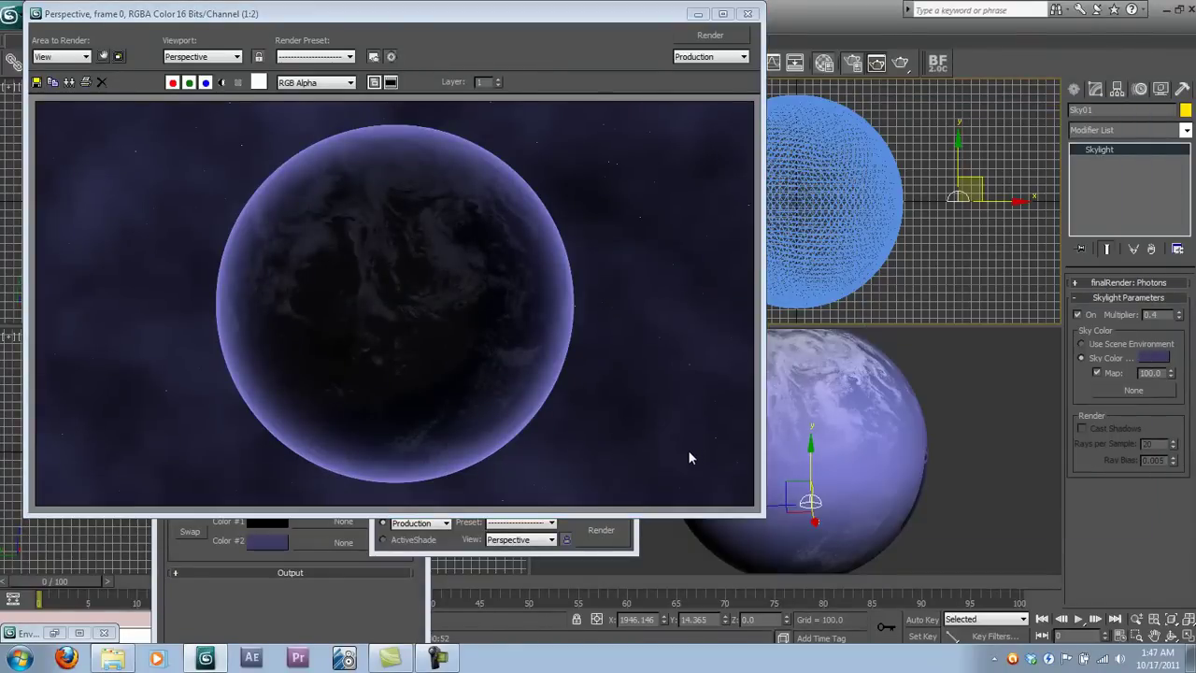
# Close the rendered frame, put away Render Setup and the Material Editor, and clear the selection
pyautogui.click(751, 14)
pyautogui.click(571, 110)
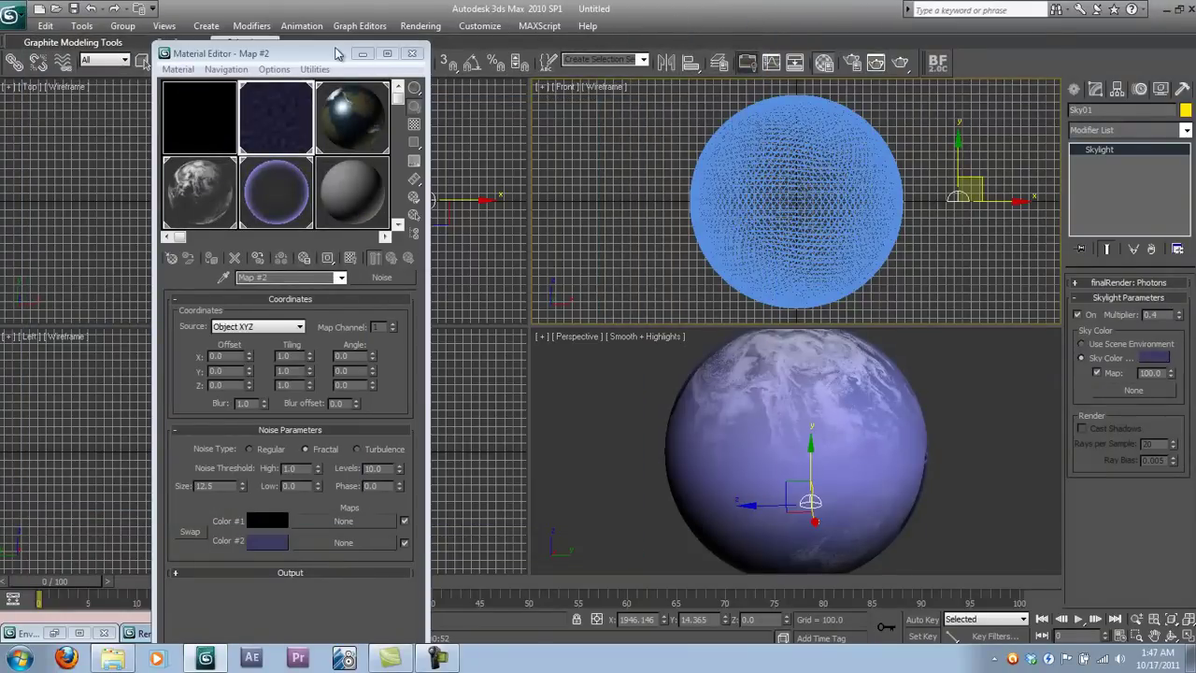
pyautogui.click(363, 54)
pyautogui.click(407, 164)
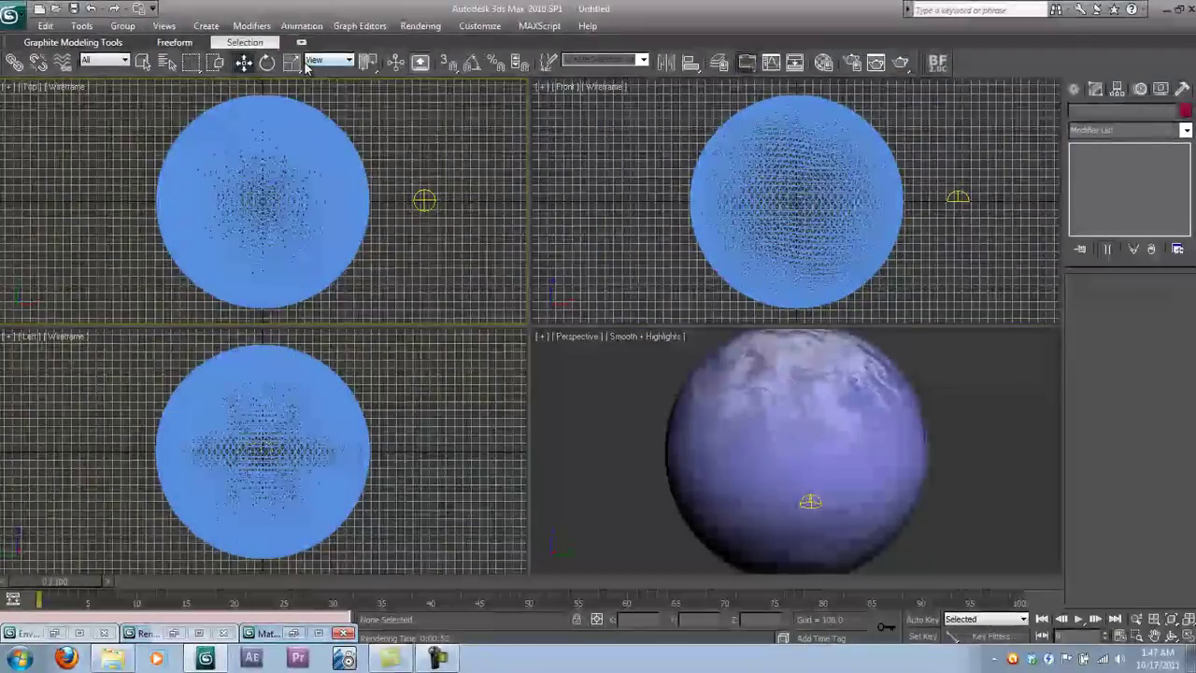
pyautogui.scroll(-2, 371, 110)
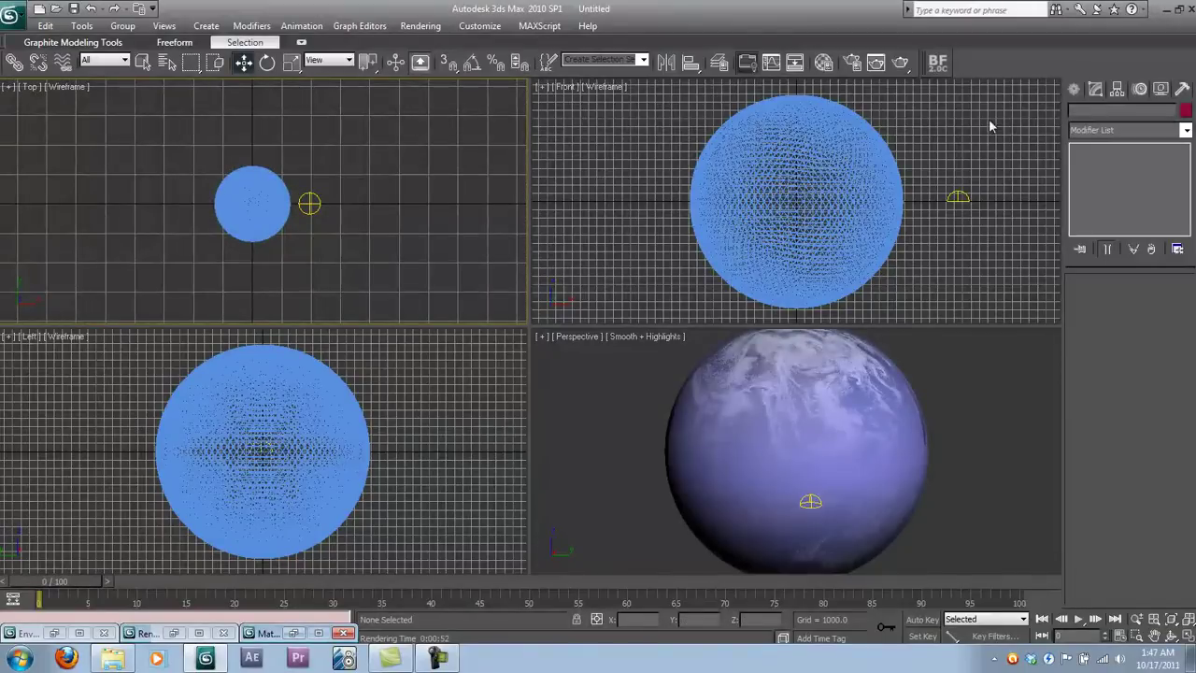
# Create a target camera below the planet in the Top view and show Camera01 in the Perspective viewport
pyautogui.click(1074, 89)
pyautogui.click(1134, 113)
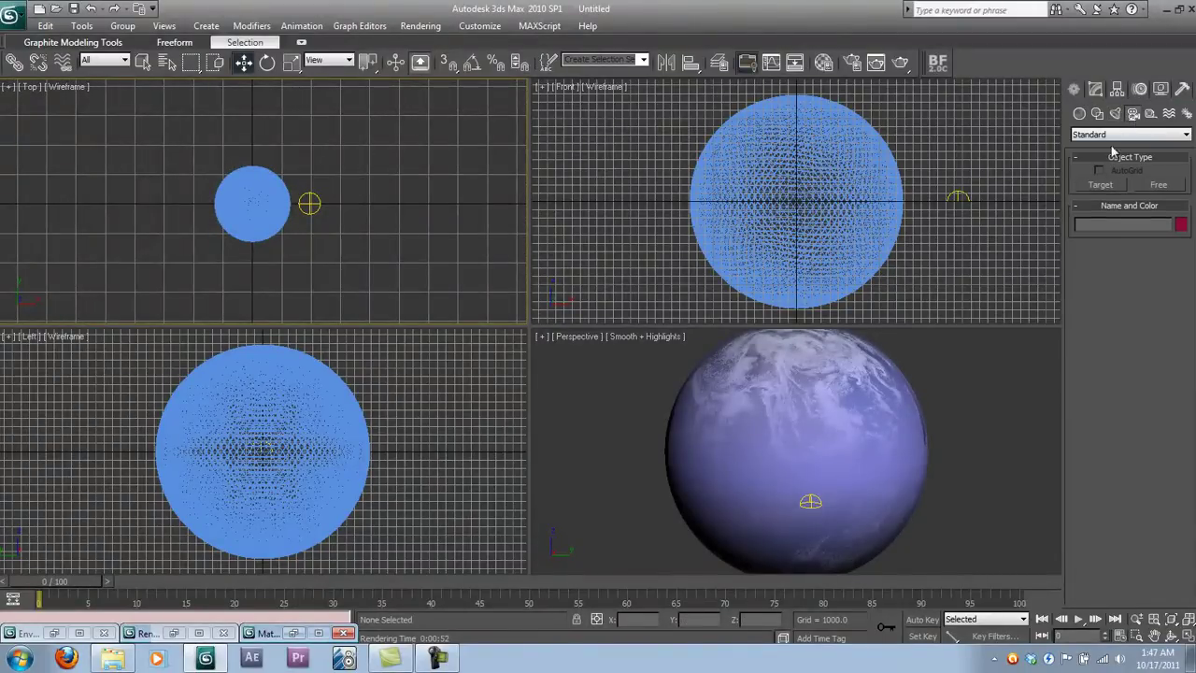
pyautogui.click(1096, 187)
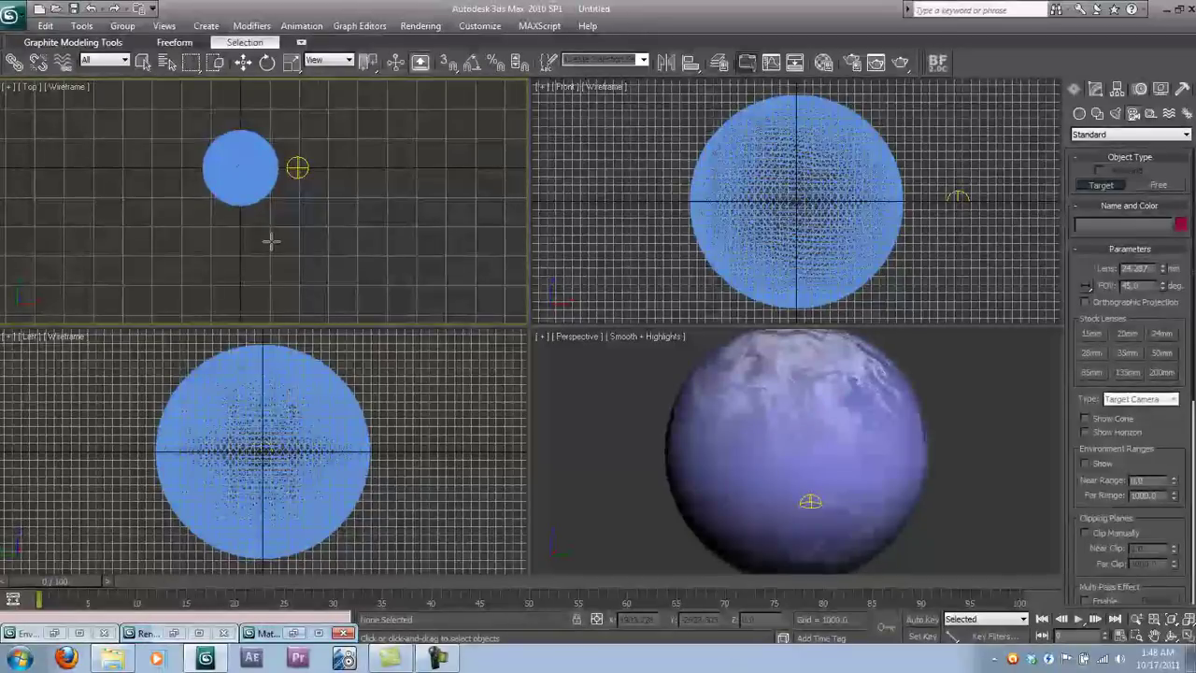
pyautogui.moveTo(237, 260); pyautogui.dragTo(326, 129)
pyautogui.click(568, 342)
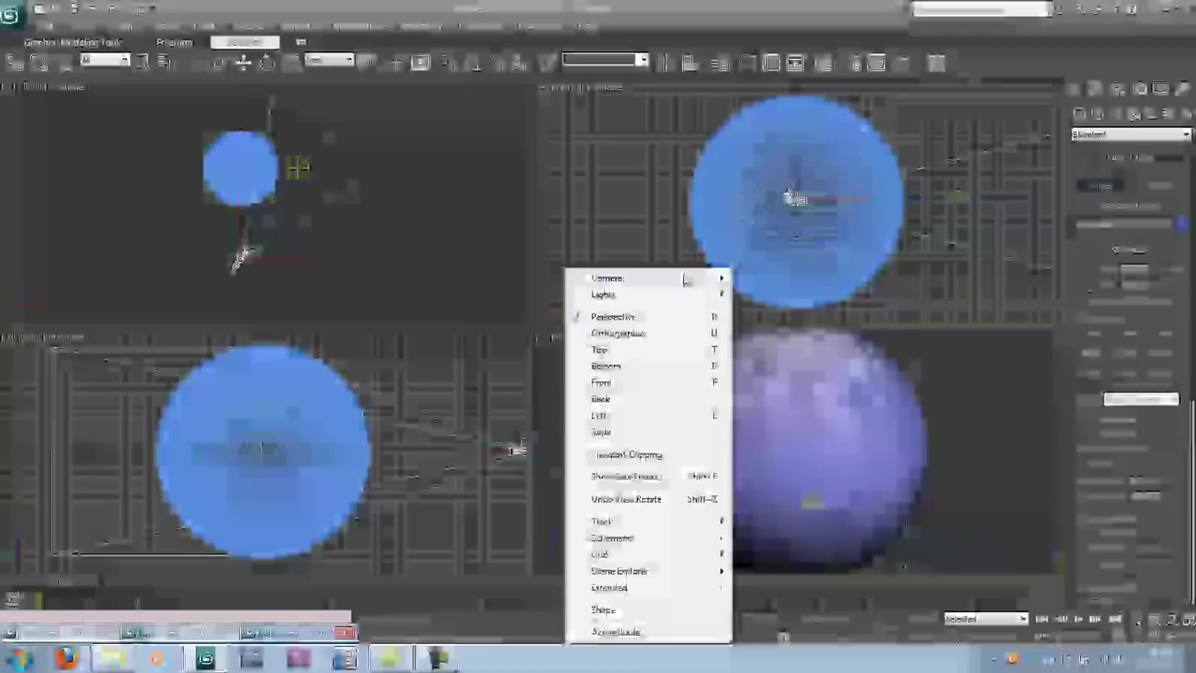
pyautogui.moveTo(681, 284)
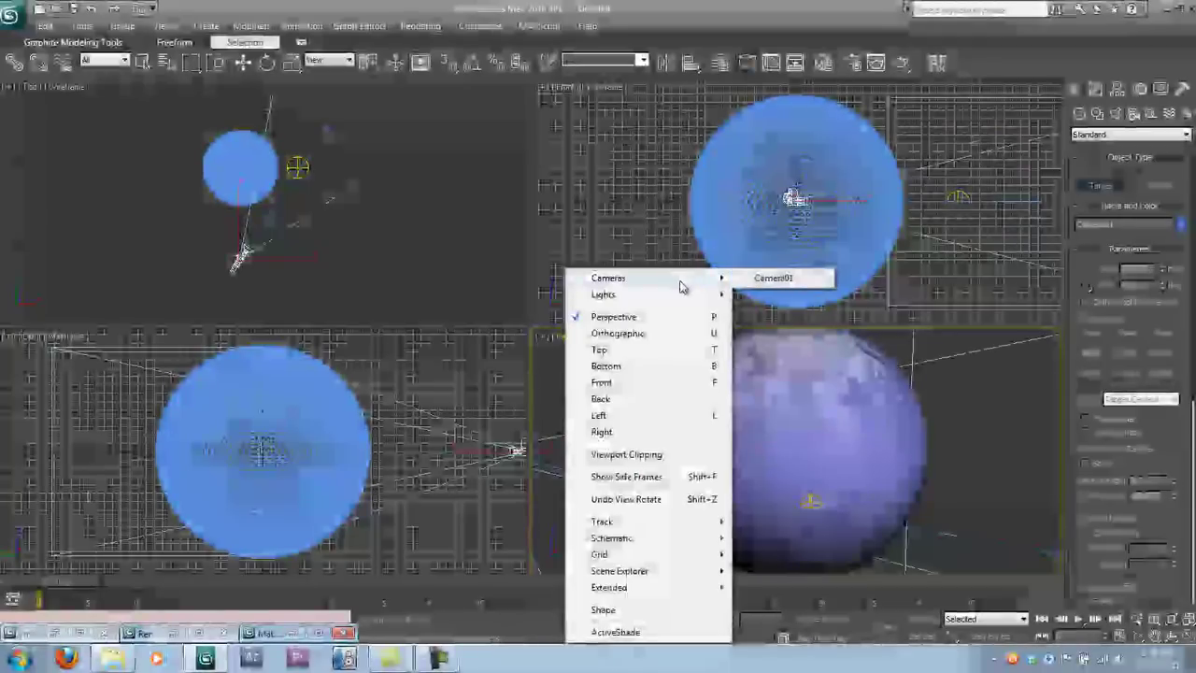
pyautogui.click(749, 280)
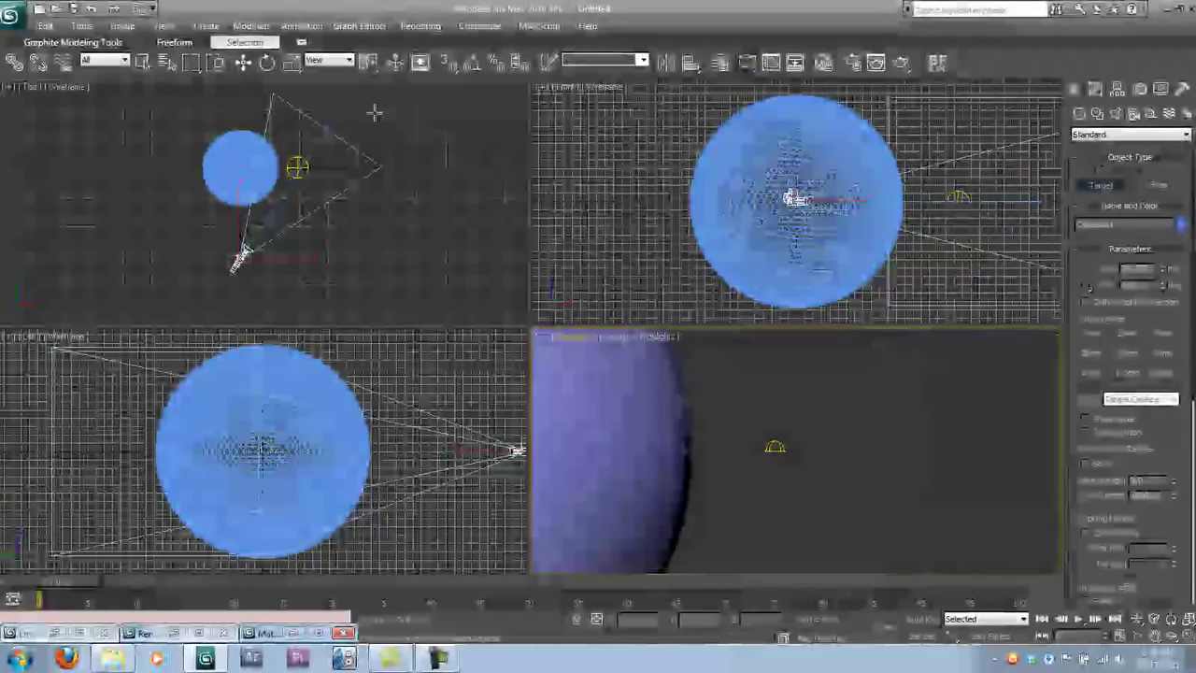
# Raise Camera01 above the planet in the Left view
pyautogui.click(259, 99)
pyautogui.moveTo(383, 397); pyautogui.dragTo(281, 420, button='middle')
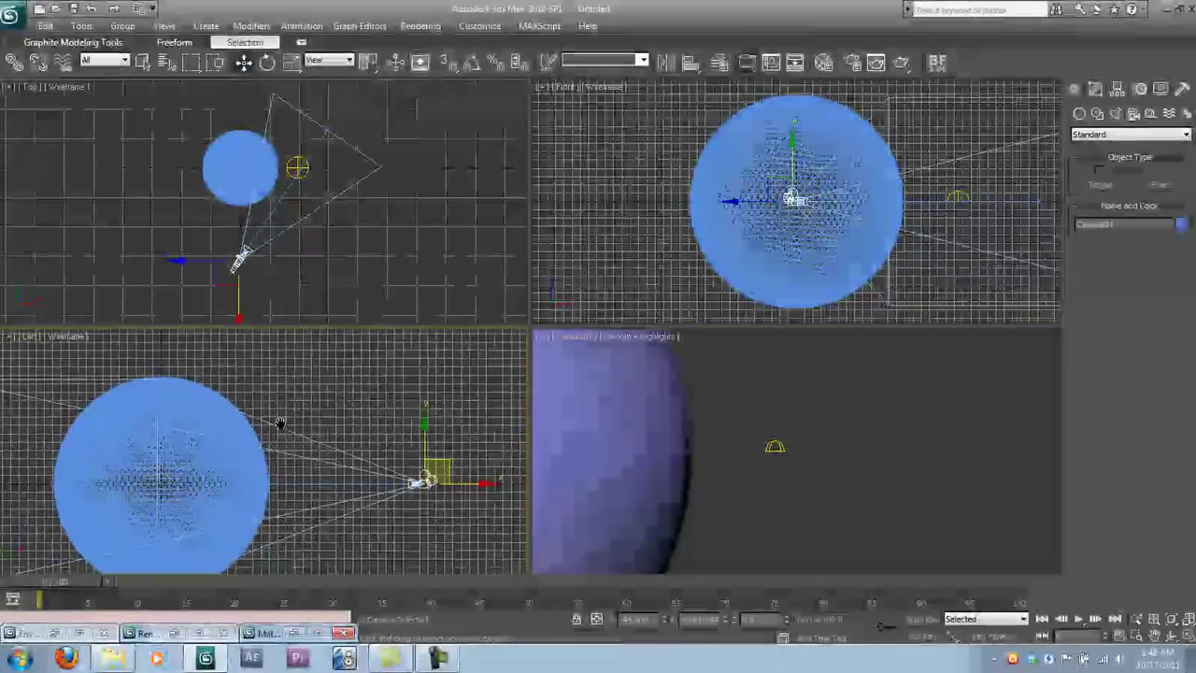
pyautogui.moveTo(406, 432); pyautogui.dragTo(390, 331)
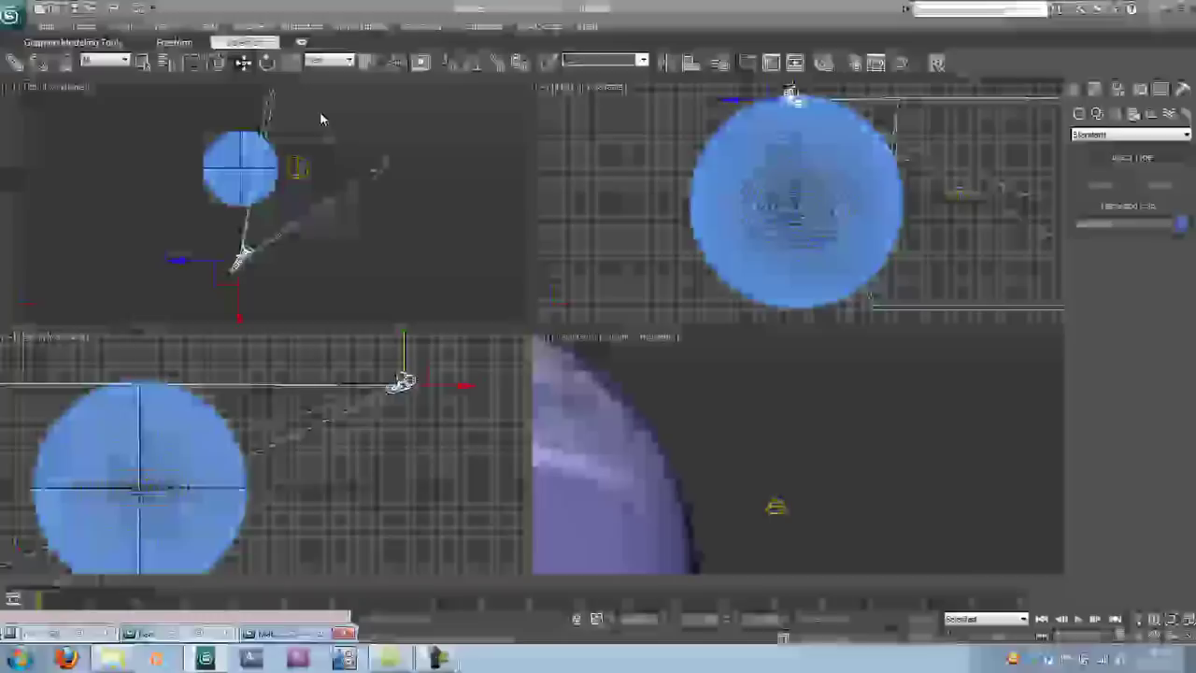
# Raise the camera target and shift it left so Camera01 frames more of Earth's edge
pyautogui.click(326, 130)
pyautogui.moveTo(280, 420); pyautogui.dragTo(392, 402, button='middle')
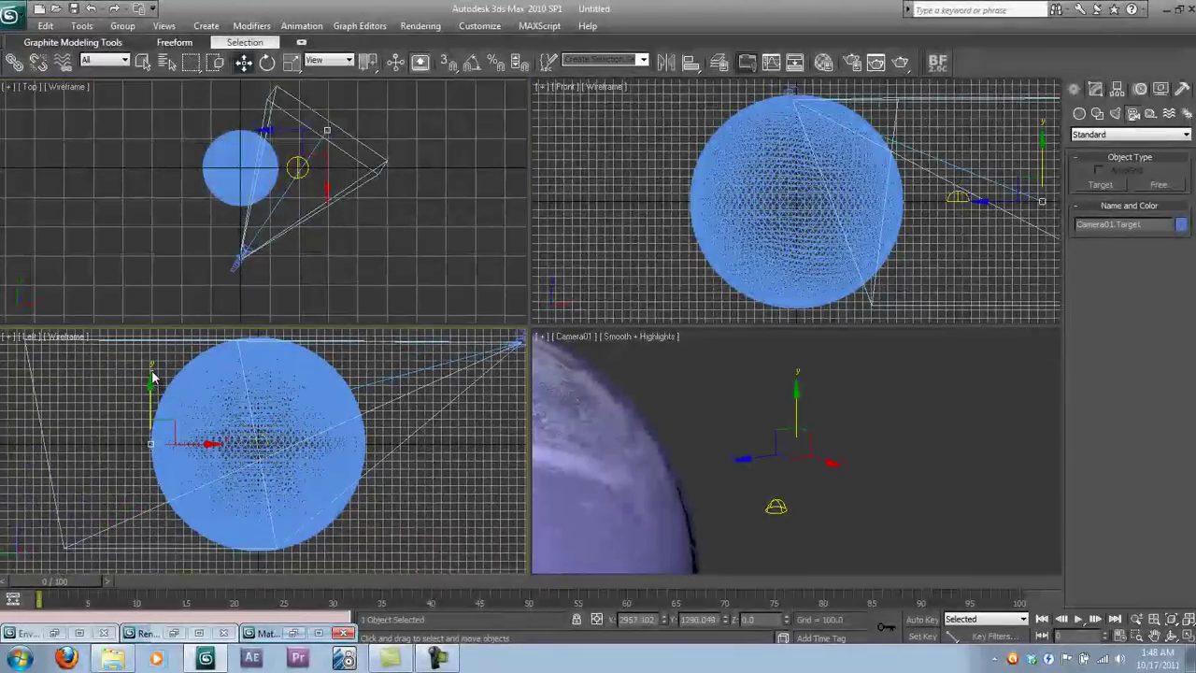
pyautogui.click(154, 377)
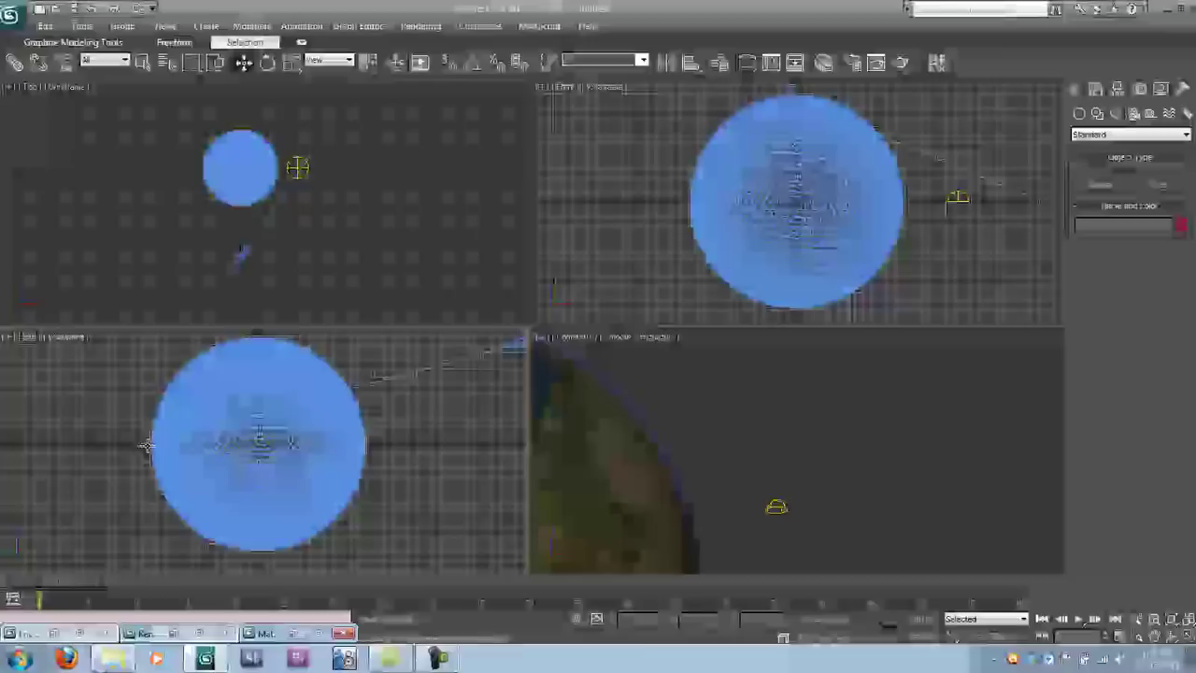
pyautogui.click(146, 442)
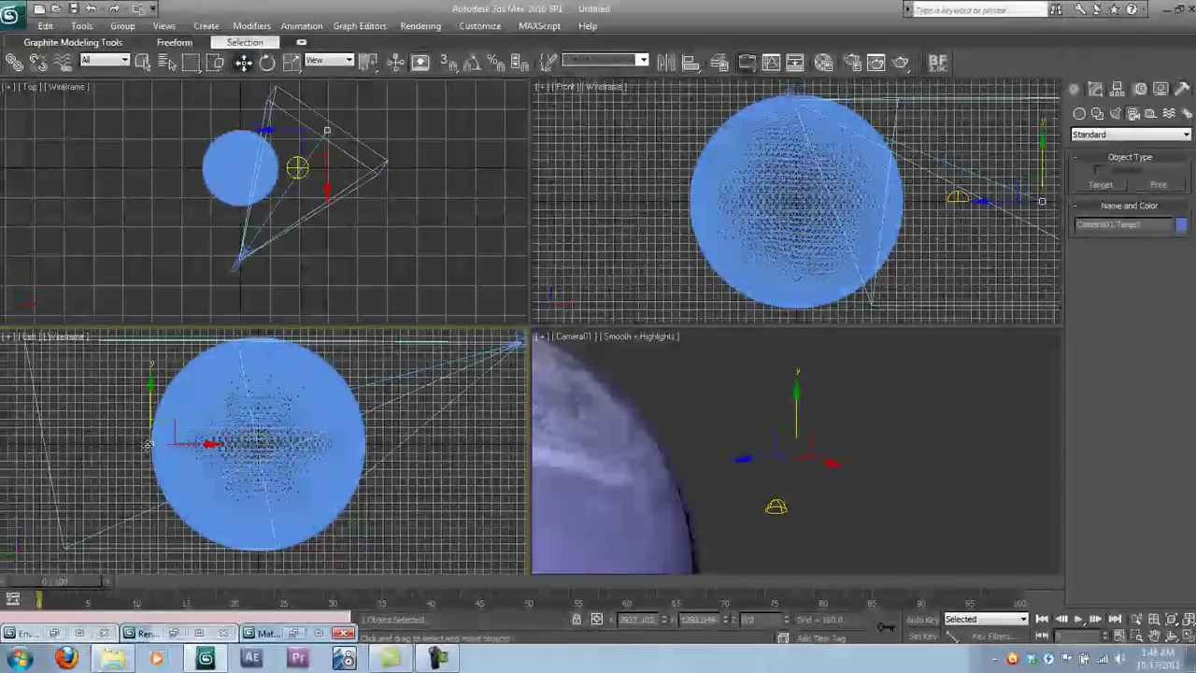
pyautogui.moveTo(150, 394); pyautogui.dragTo(150, 348)
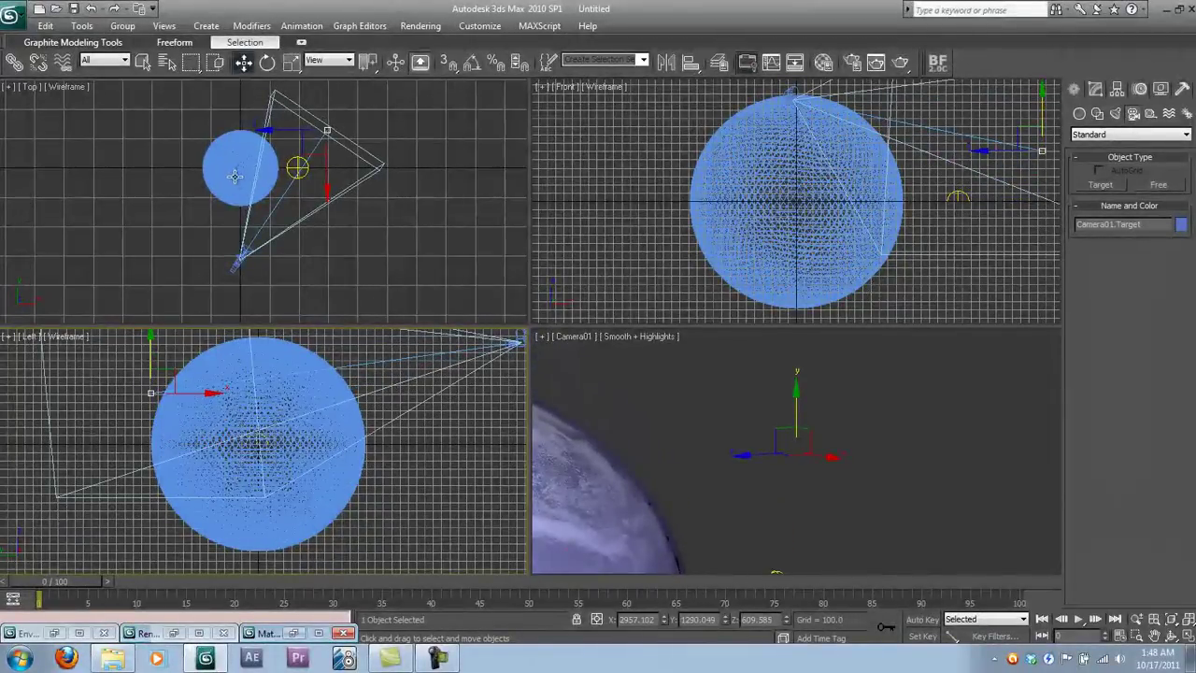
pyautogui.moveTo(377, 131); pyautogui.dragTo(377, 196, button='middle')
pyautogui.moveTo(377, 196); pyautogui.dragTo(340, 214)
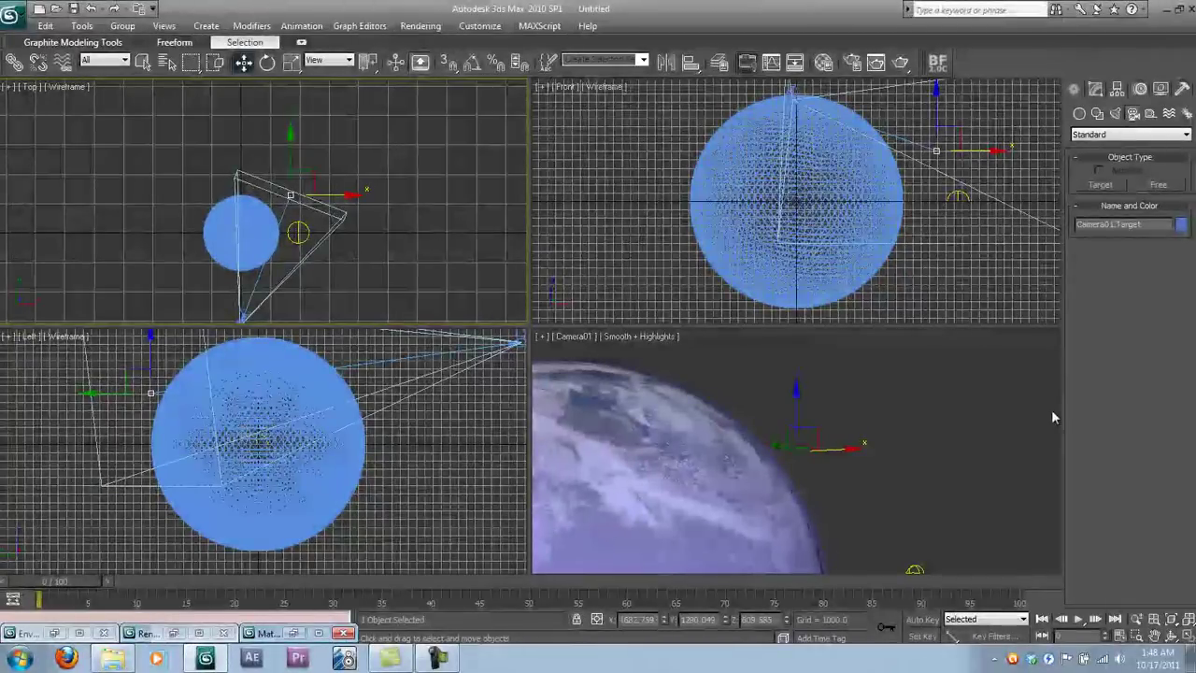
pyautogui.click(1029, 407)
# Create an omni light in the Top view, raise it to Z 839.405 and shift it along X
pyautogui.click(1117, 91)
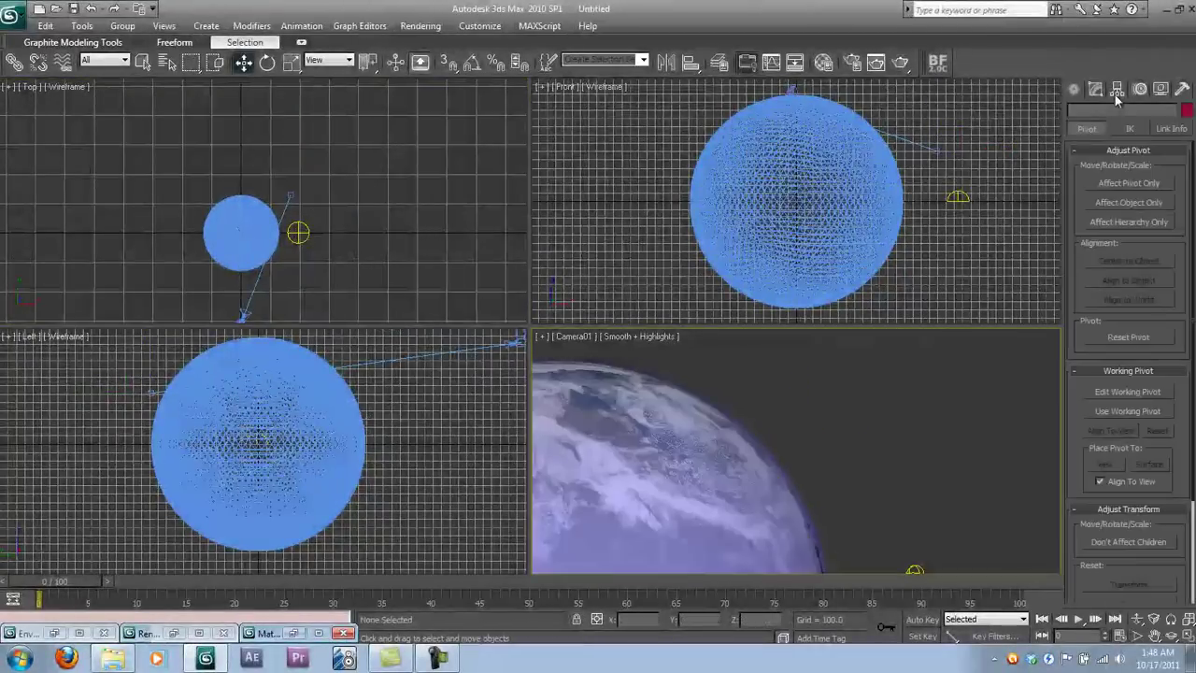
pyautogui.click(1077, 90)
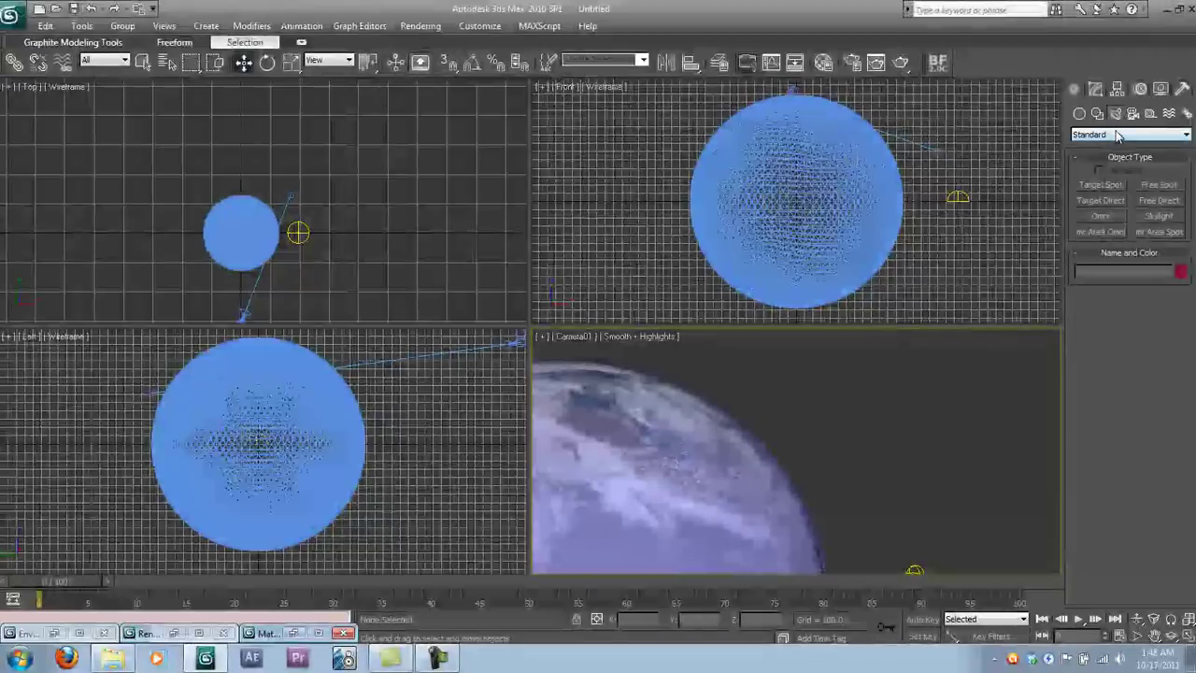
pyautogui.click(1101, 216)
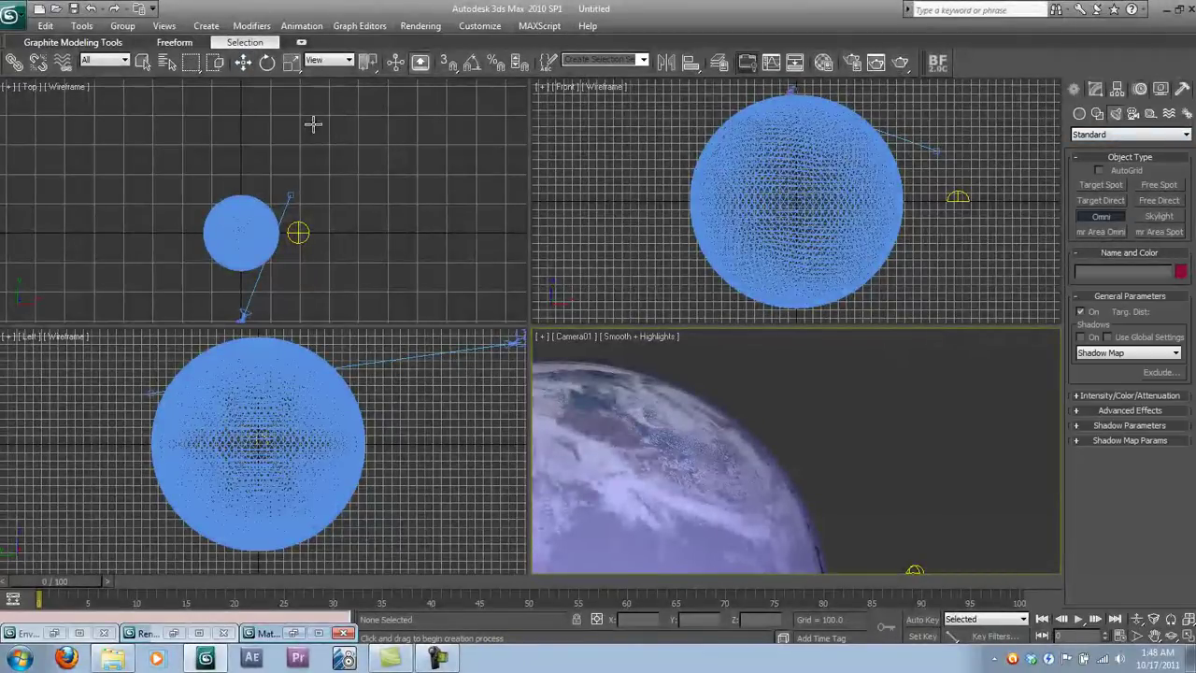
pyautogui.click(365, 91)
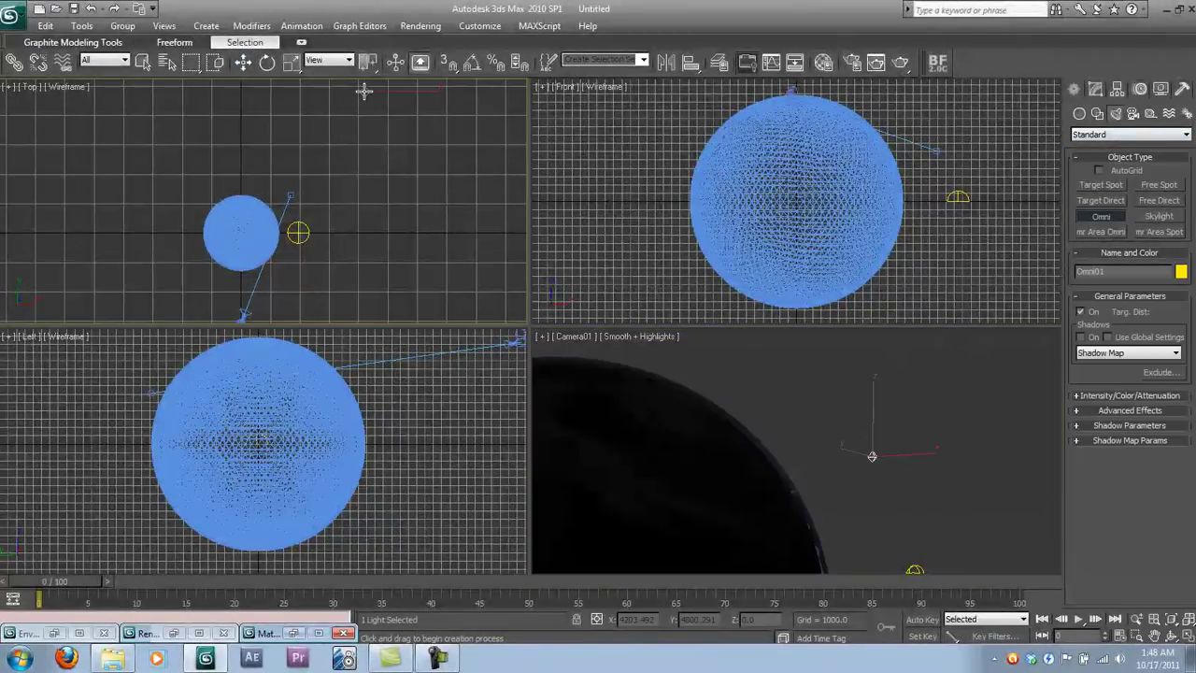
pyautogui.click(242, 61)
pyautogui.moveTo(792, 614); pyautogui.dragTo(787, 601)
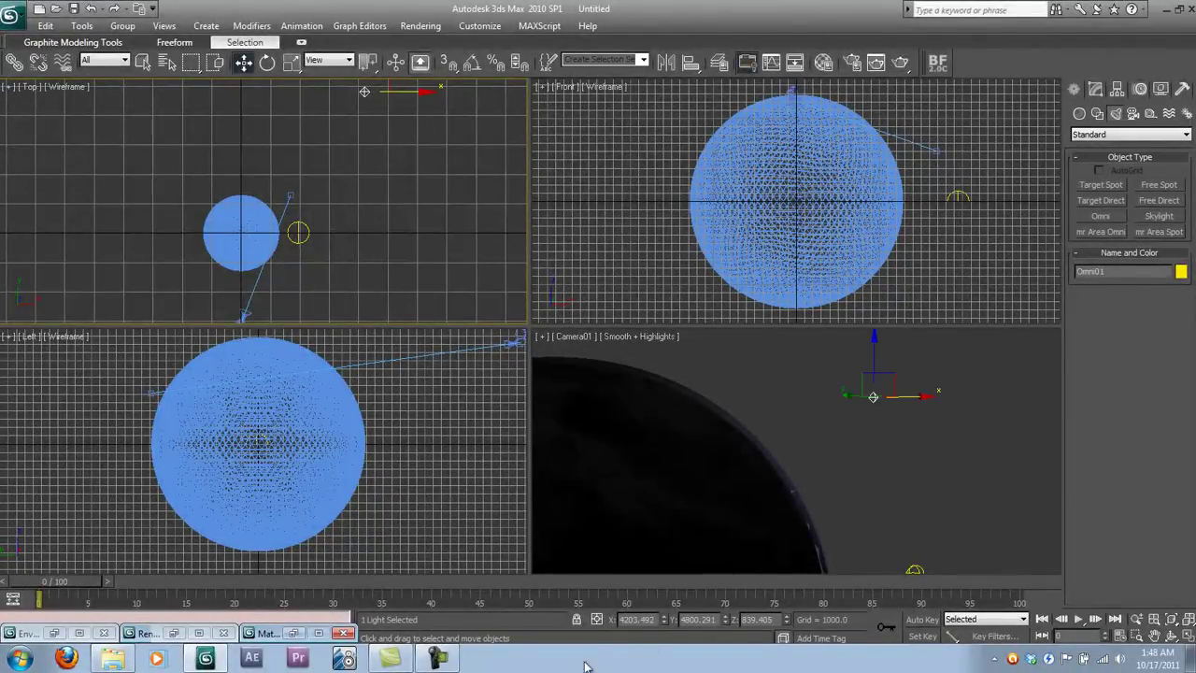
pyautogui.moveTo(665, 619); pyautogui.dragTo(694, 558)
# Rename the light Sun and turn on Area Shadows for it
pyautogui.click(1122, 272)
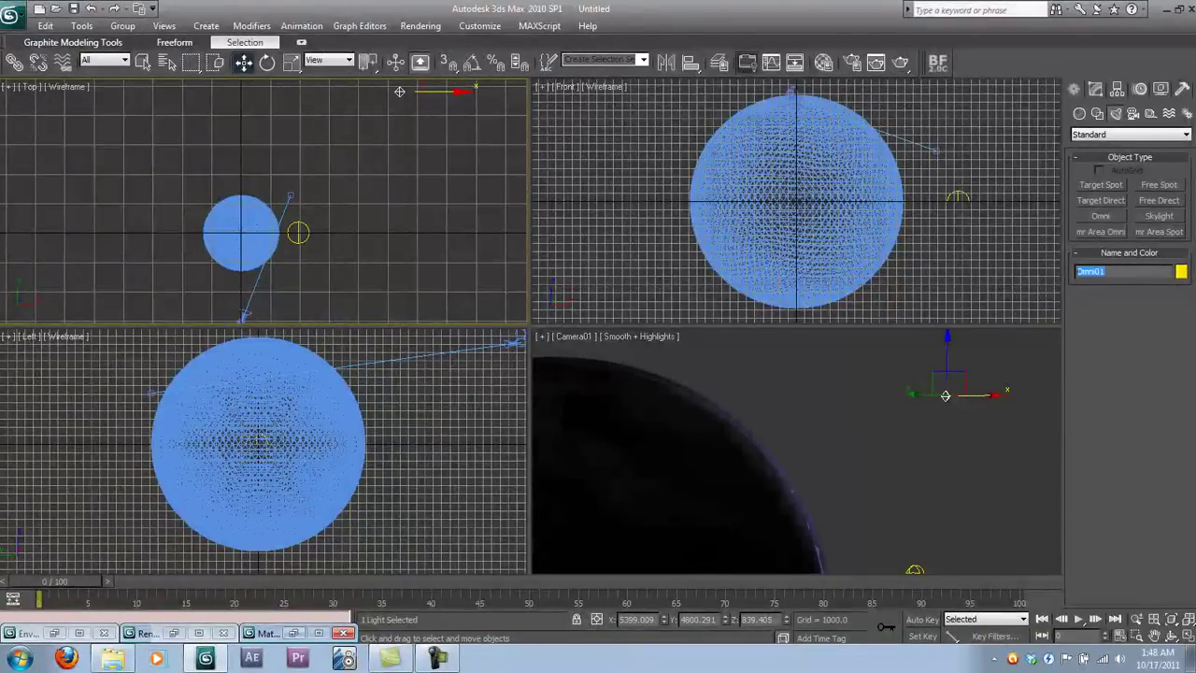
pyautogui.write('Sun')
pyautogui.click(1096, 89)
pyautogui.click(1090, 363)
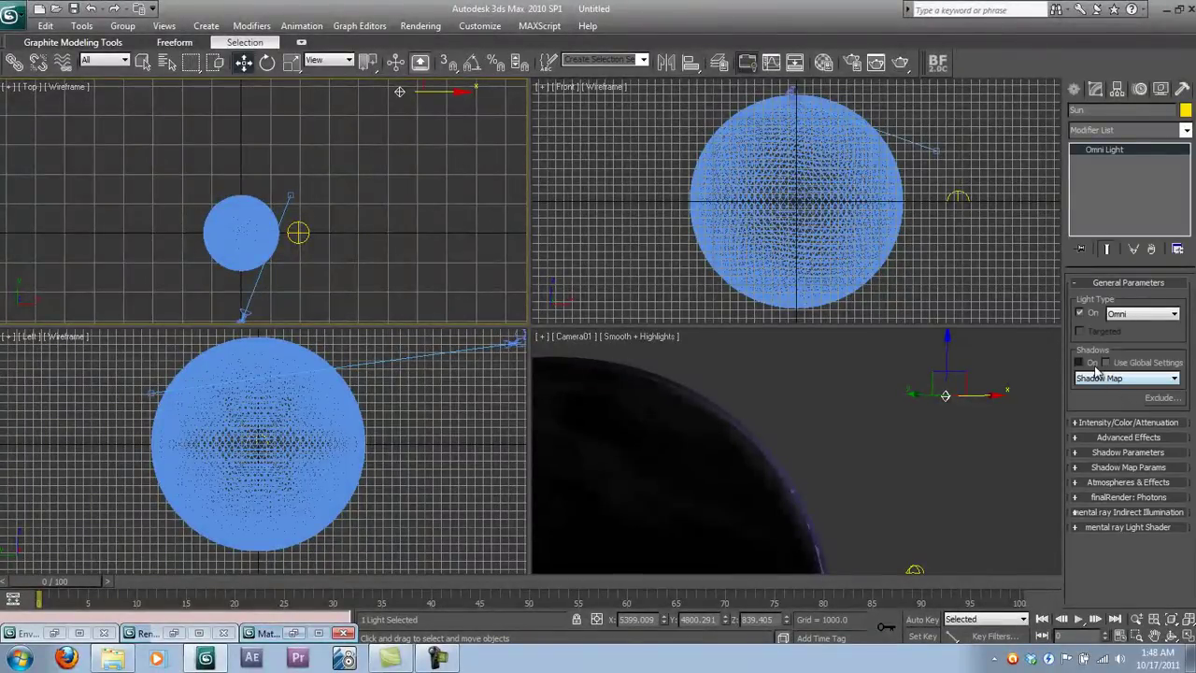
pyautogui.click(1100, 378)
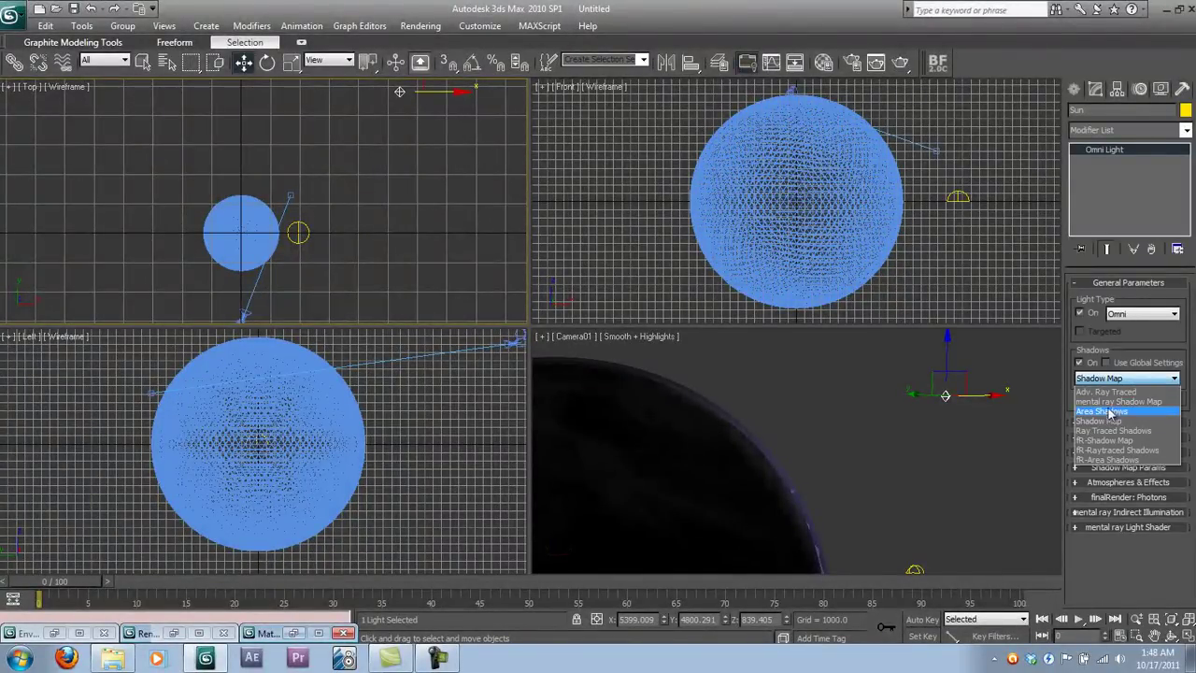
pyautogui.click(1111, 412)
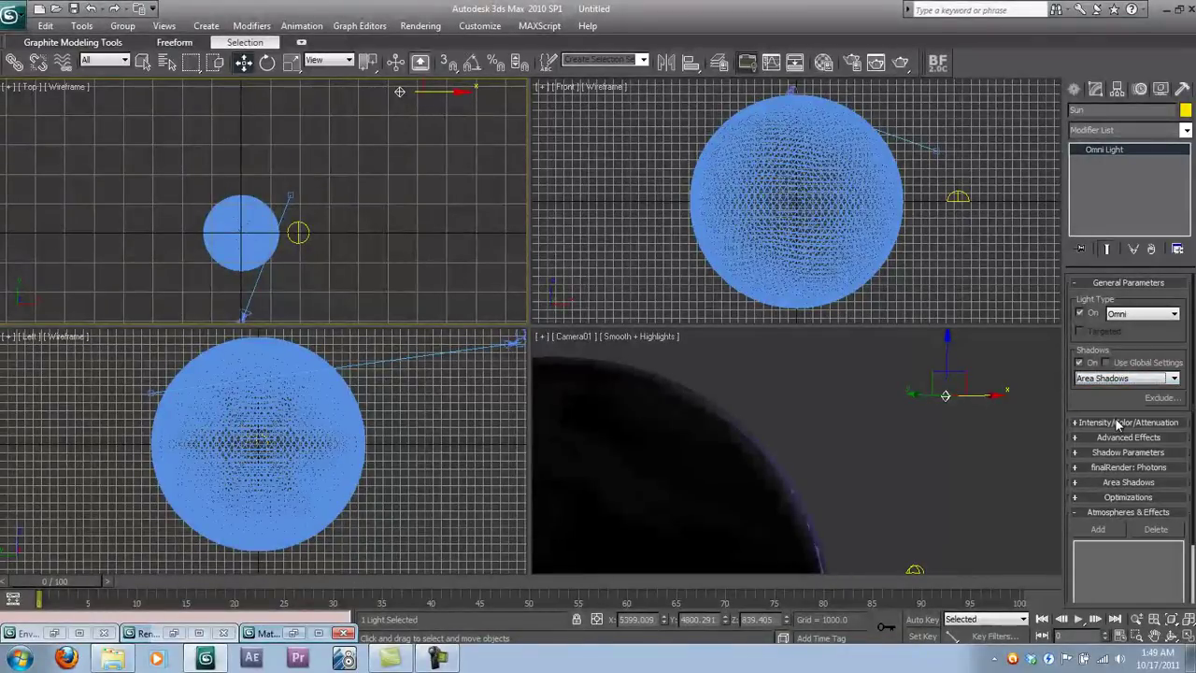
# Set the Sun's light colour to pale yellow 255,255,185
pyautogui.click(1122, 422)
pyautogui.click(1161, 443)
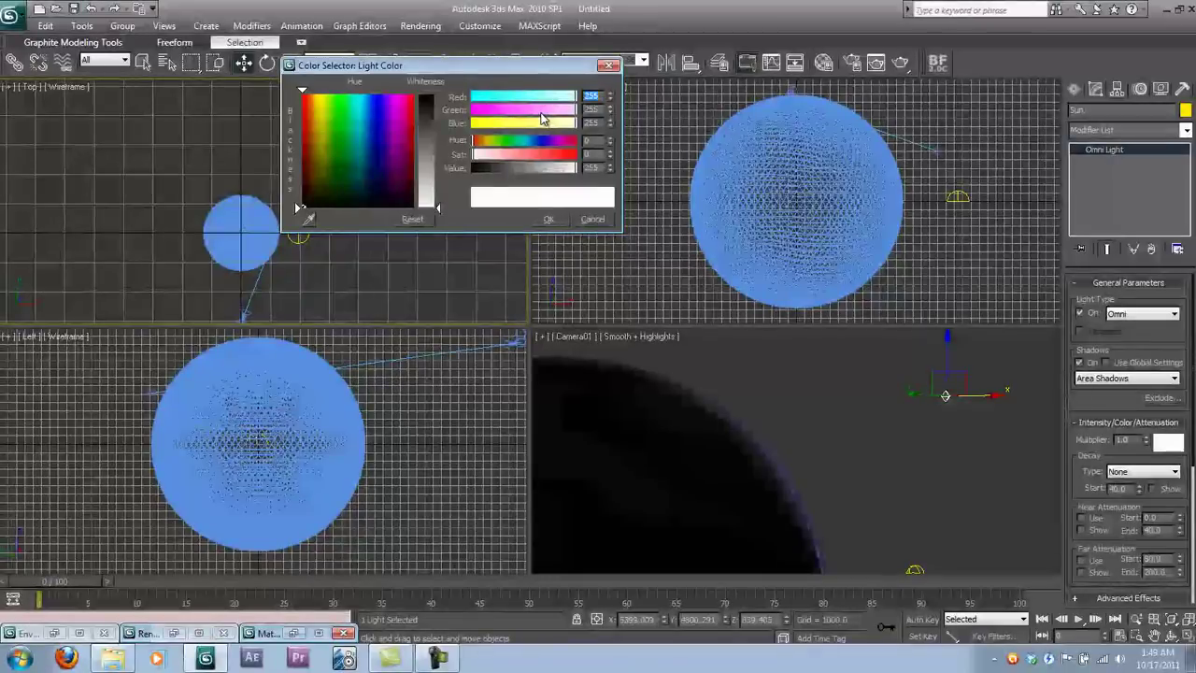
pyautogui.click(549, 124)
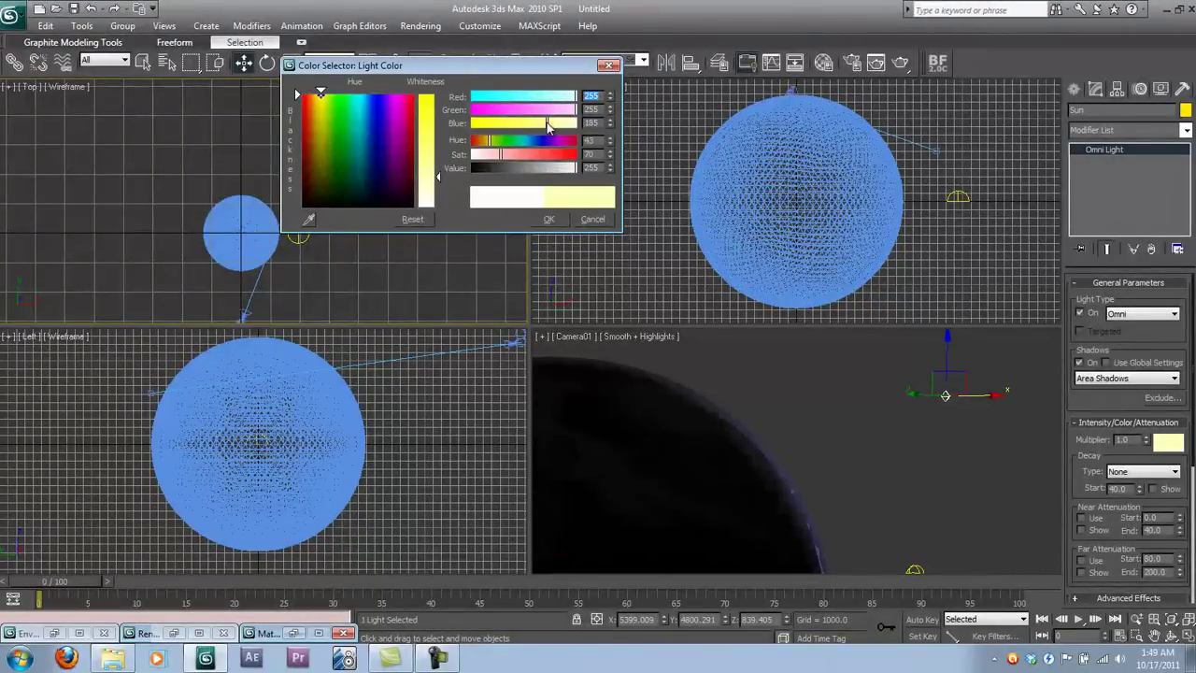
pyautogui.click(550, 221)
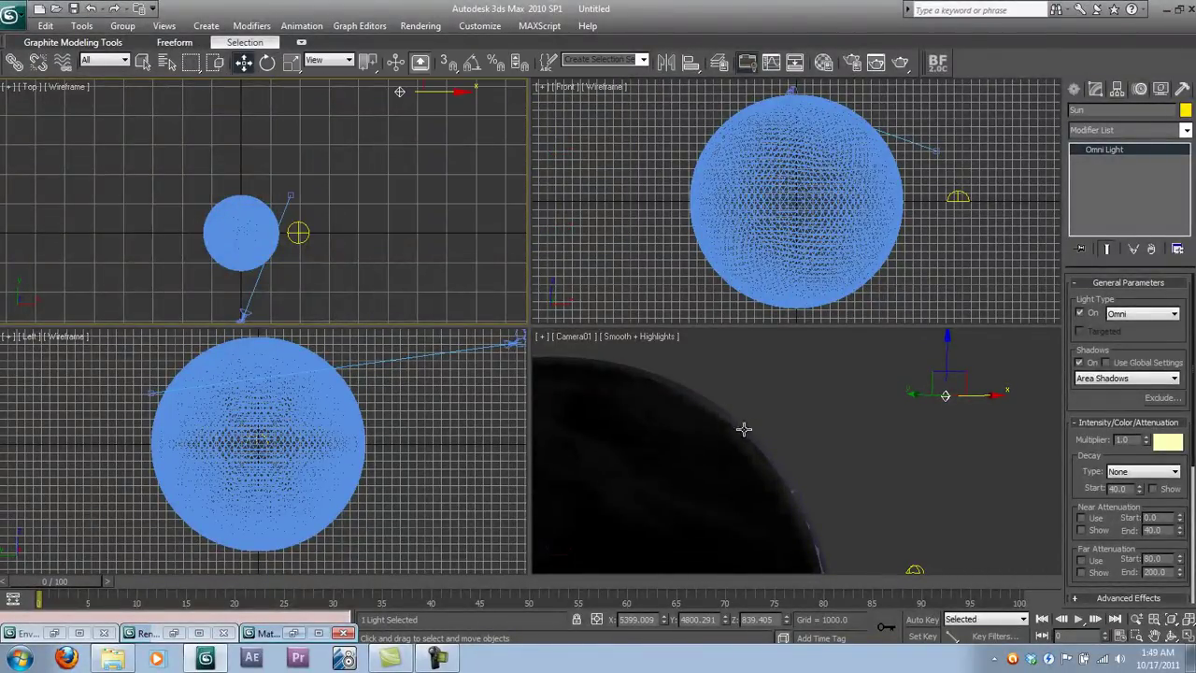
pyautogui.click(863, 378)
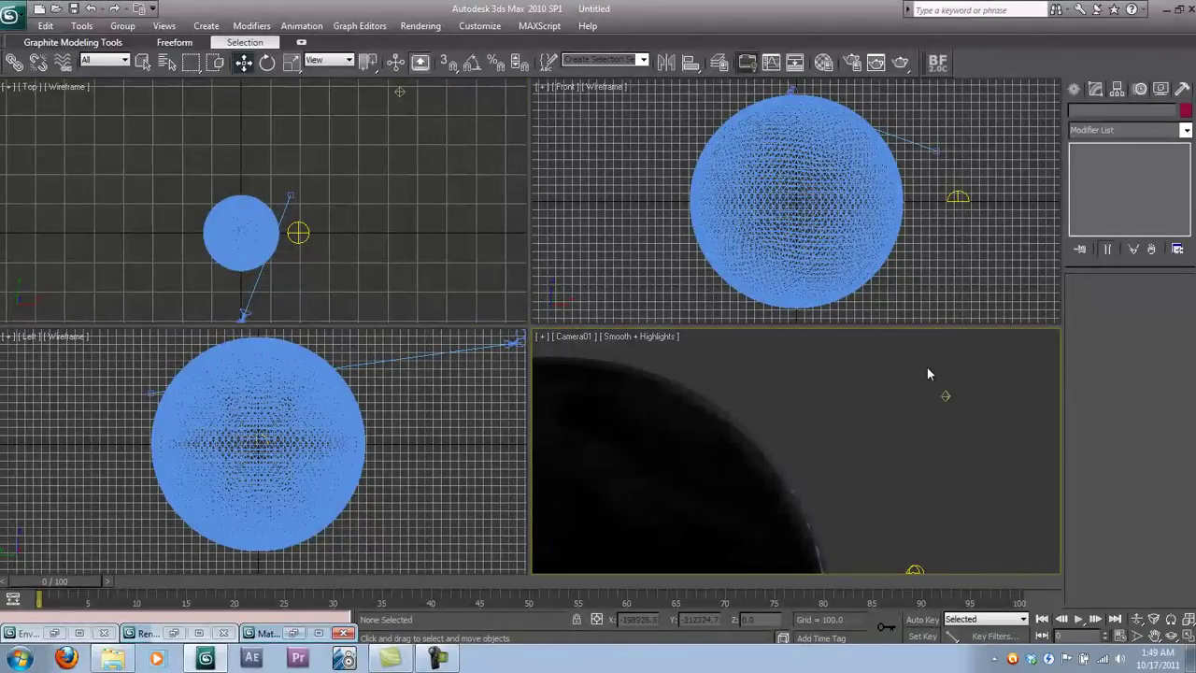
# Add a Lens Effects render effect in Environment and Effects
pyautogui.press('8')
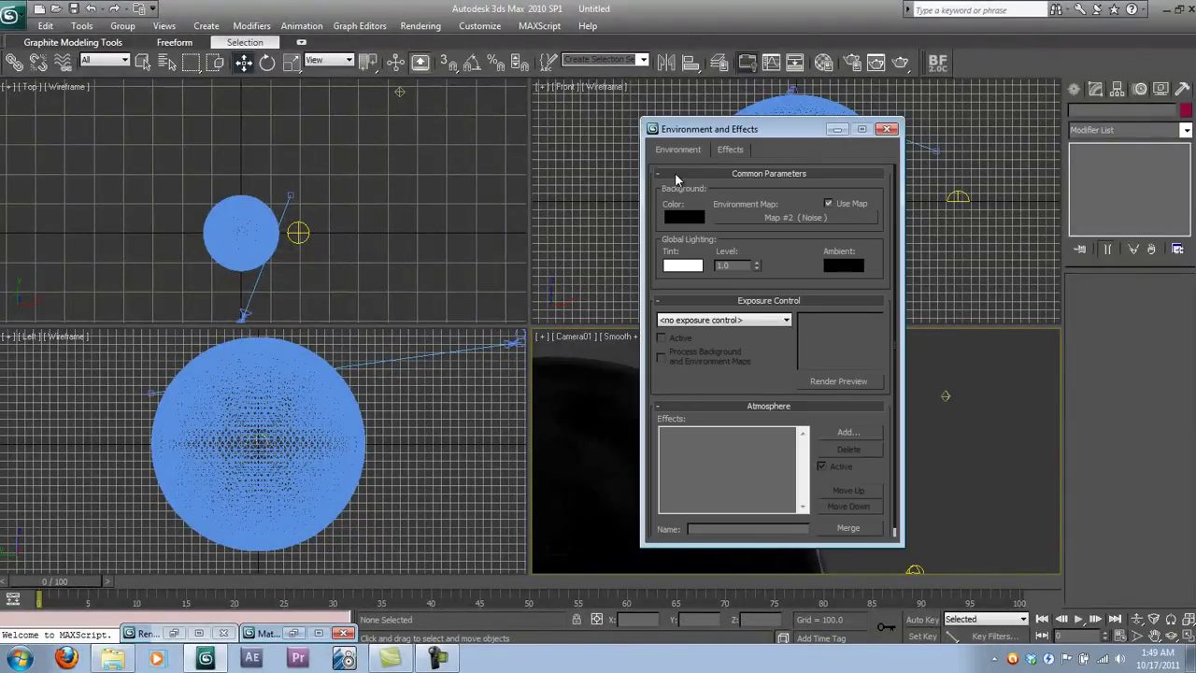
pyautogui.click(738, 147)
pyautogui.click(836, 198)
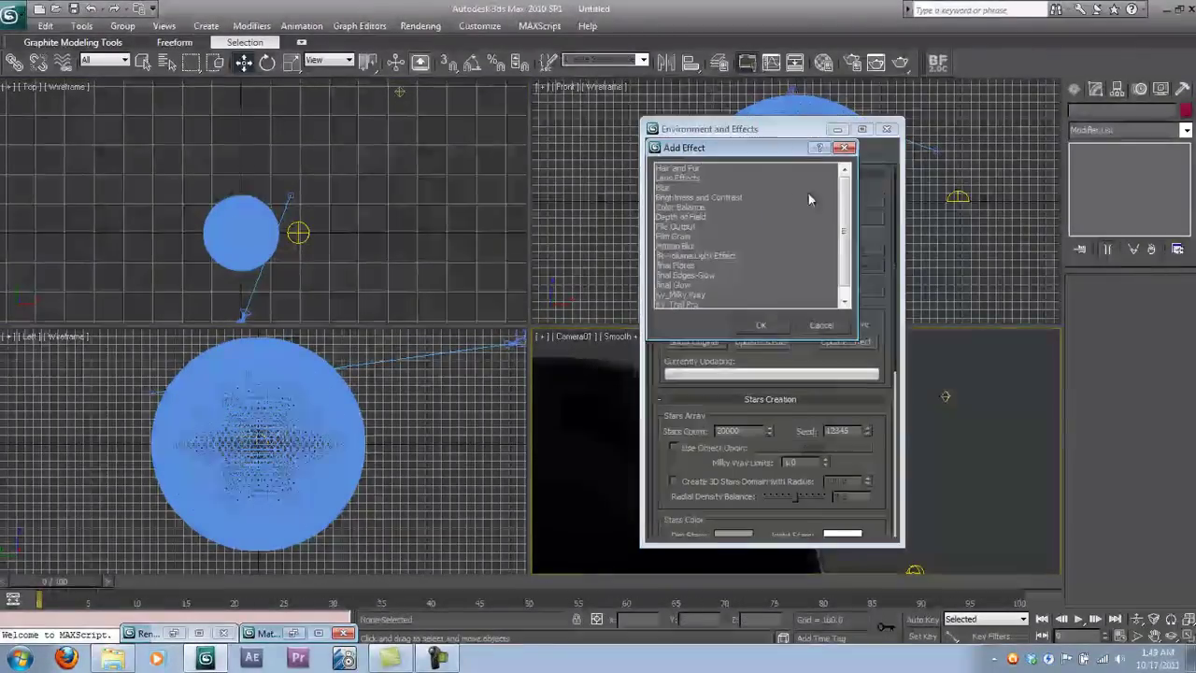
pyautogui.click(692, 178)
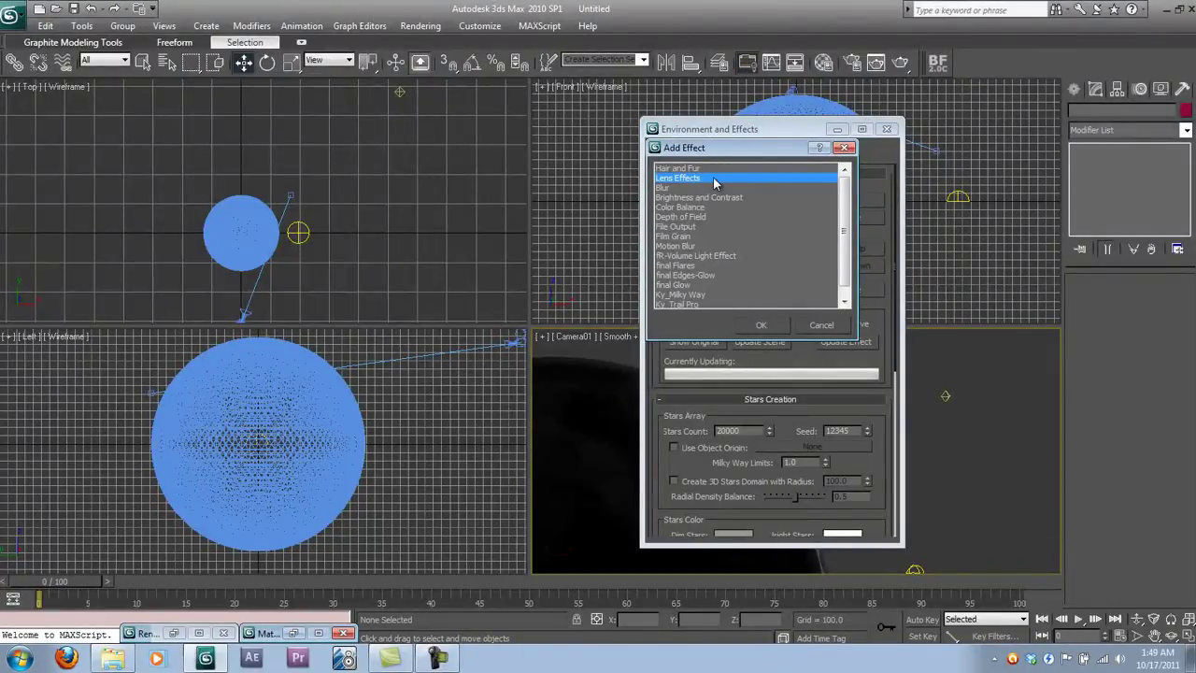
pyautogui.doubleClick(715, 179)
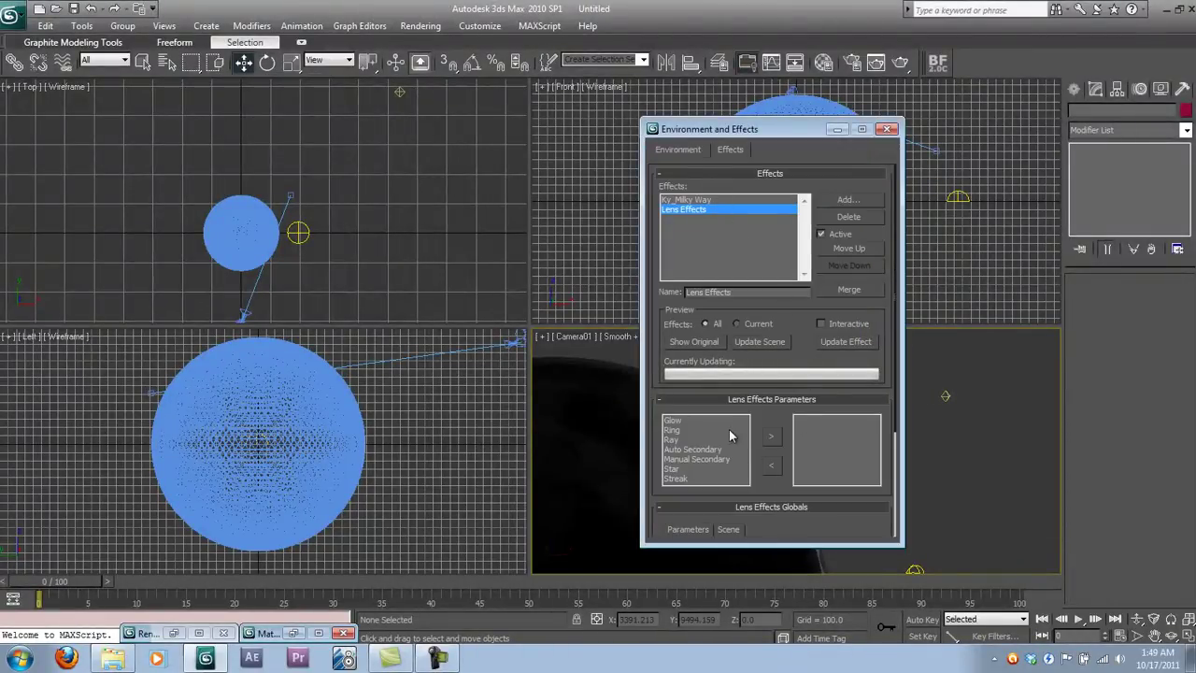
# Add a Glow element with Use Source Color 100 and link the lens effect to the Sun light
pyautogui.click(772, 437)
pyautogui.scroll(-5, 841, 355)
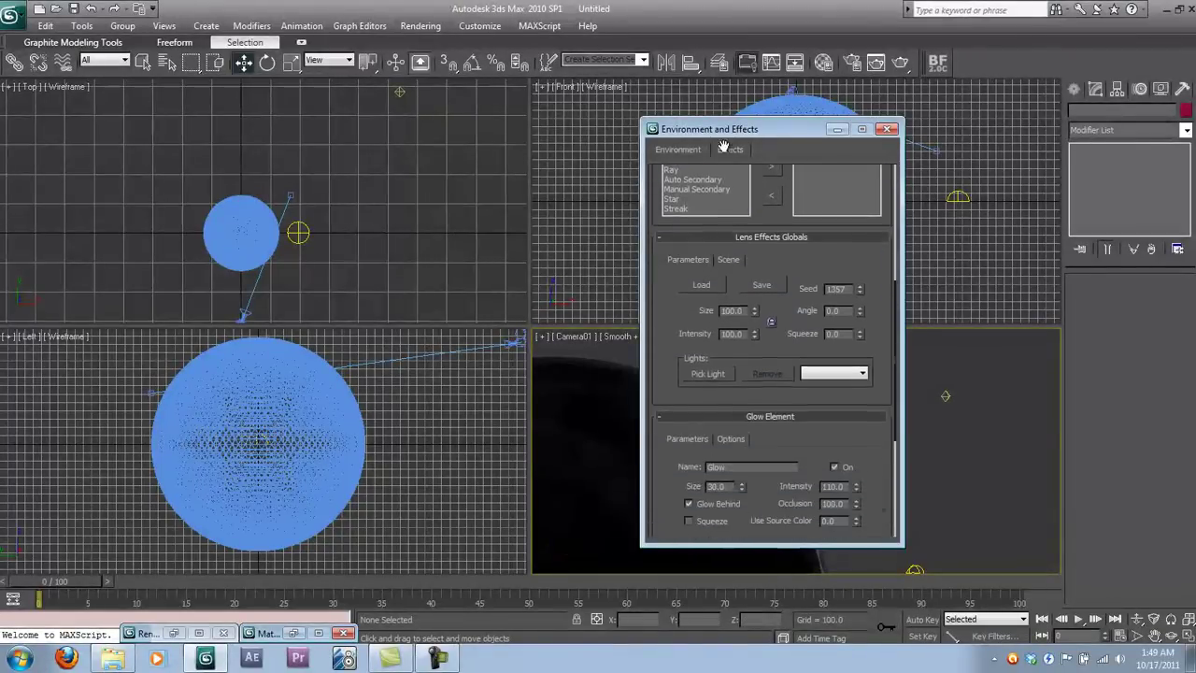
pyautogui.moveTo(858, 485)
pyautogui.mouseDown()
pyautogui.moveTo(858, 463)
pyautogui.moveTo(858, 485)
pyautogui.mouseUp()
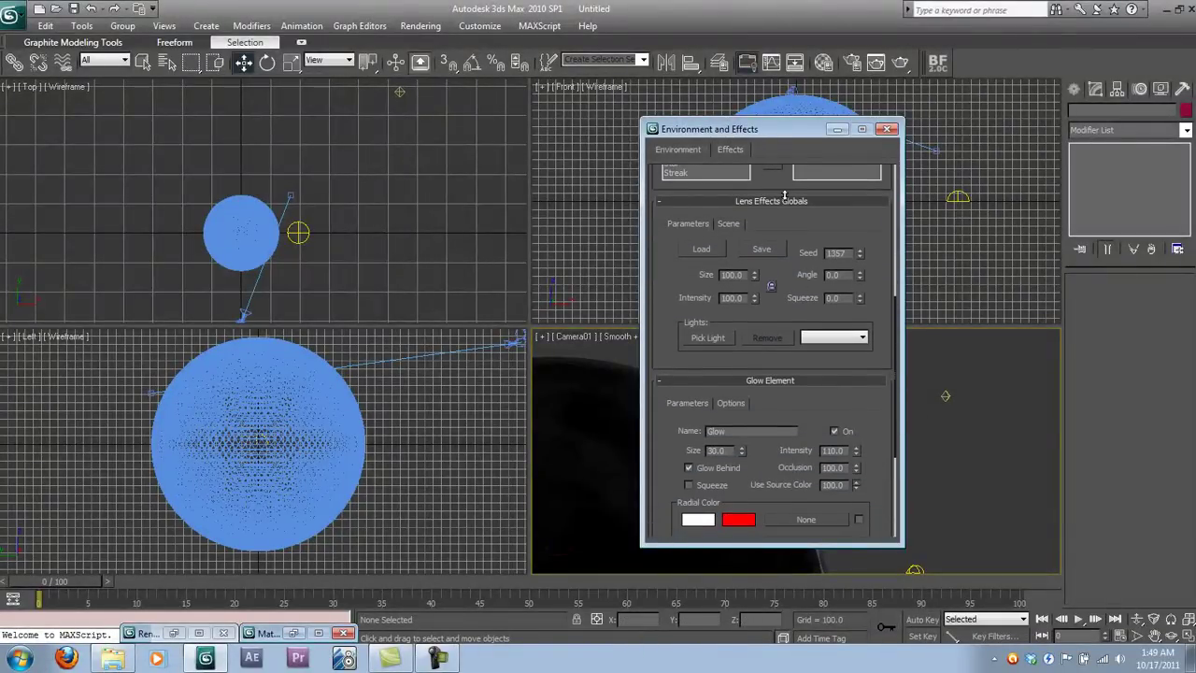
pyautogui.click(709, 337)
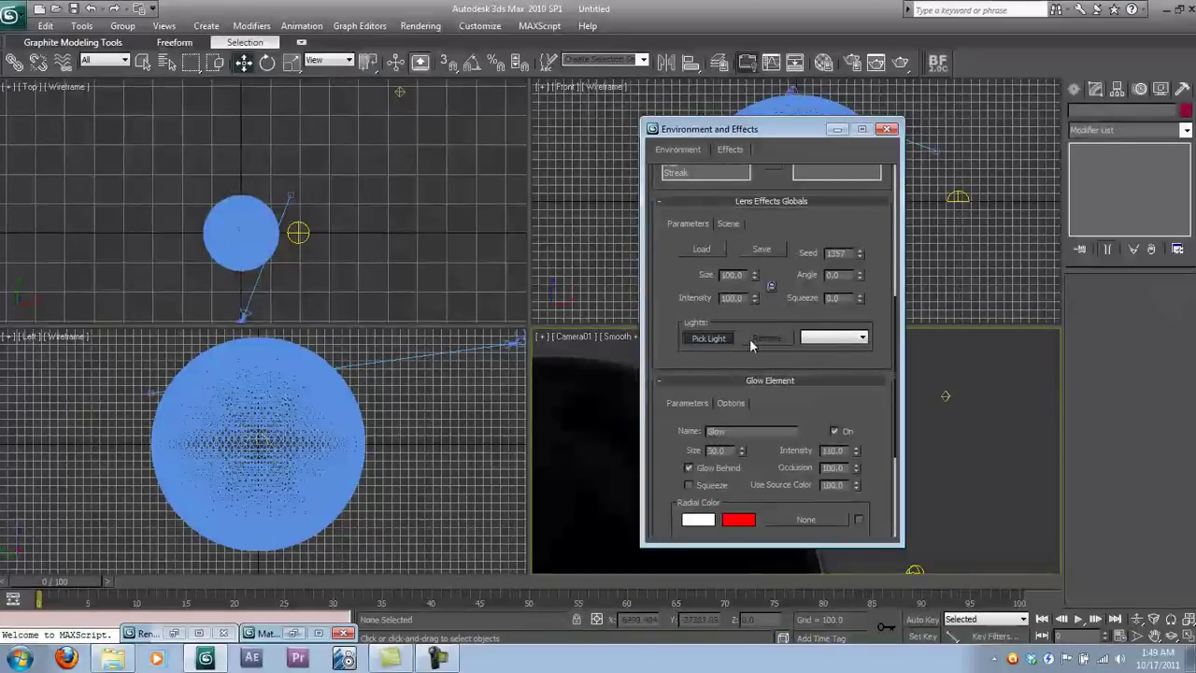
pyautogui.click(948, 395)
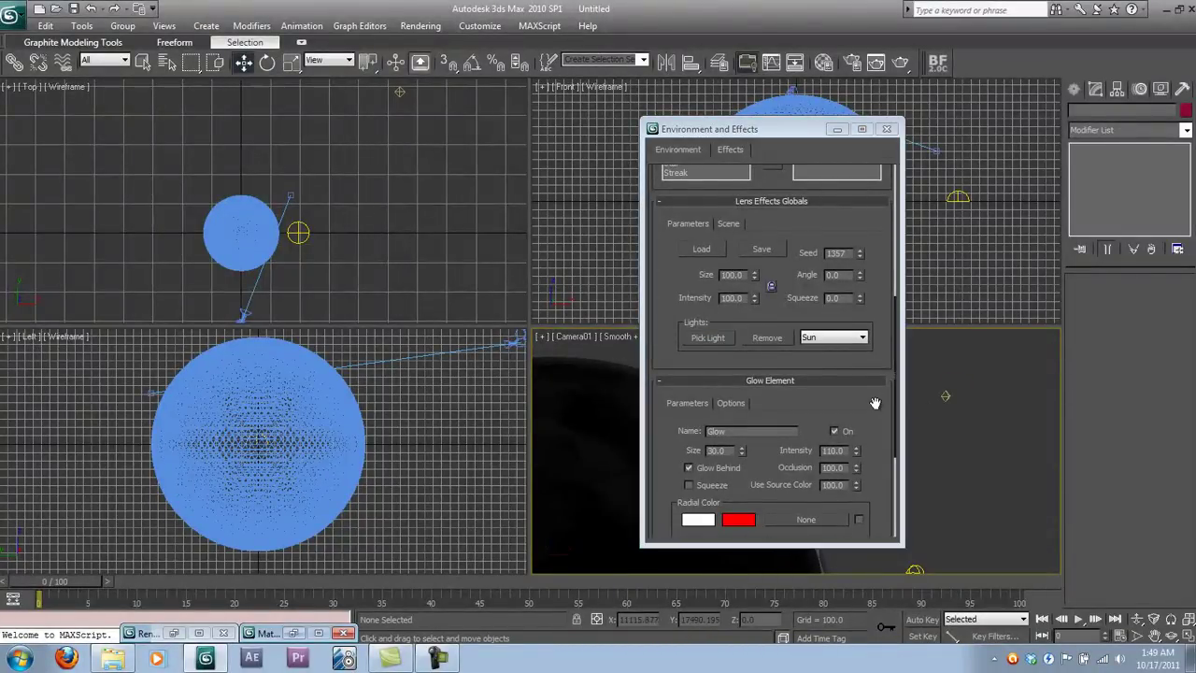
pyautogui.moveTo(873, 400); pyautogui.dragTo(865, 624)
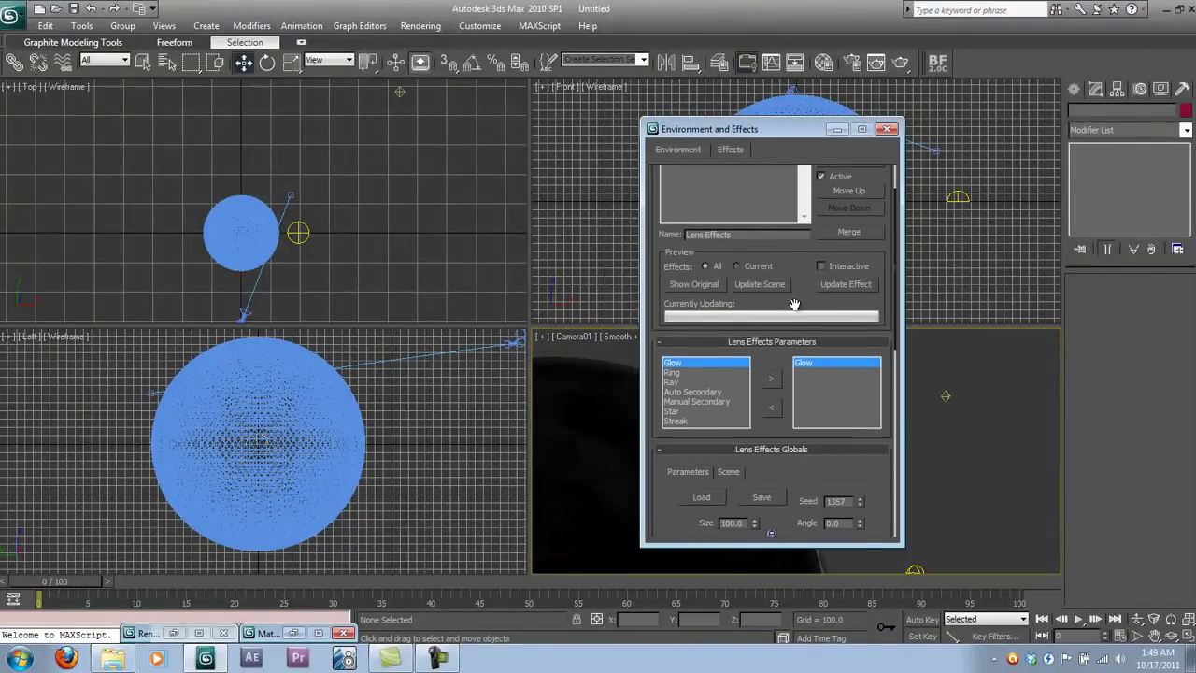
pyautogui.press('F10')
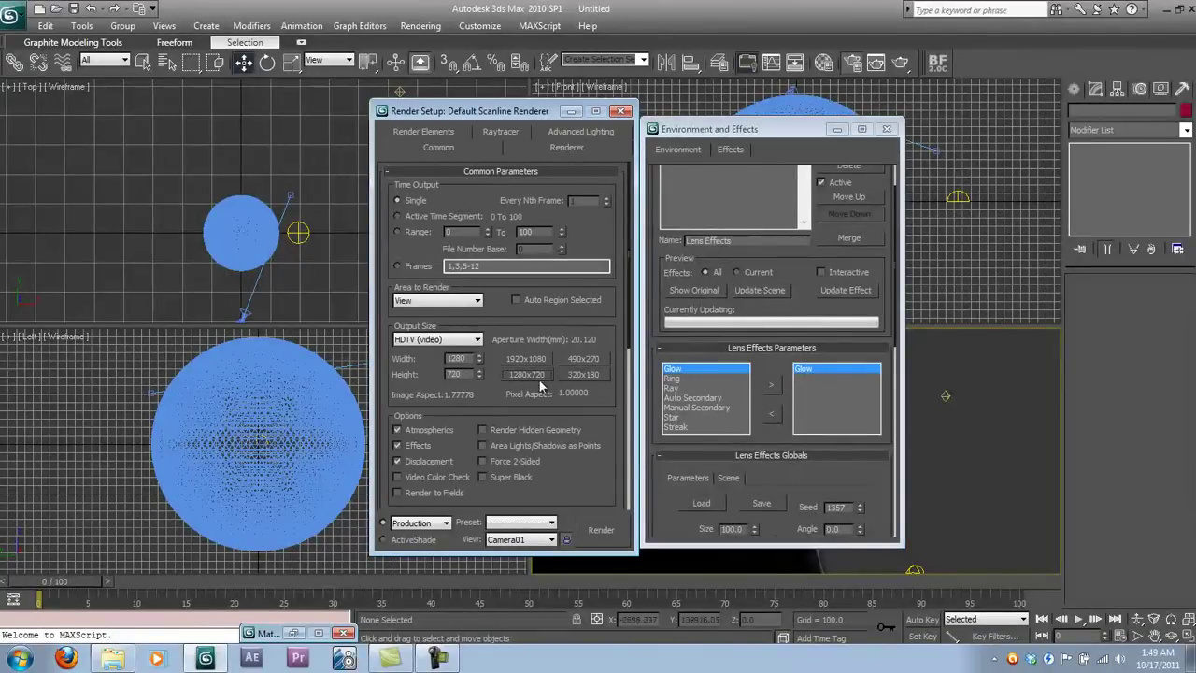
# Render Camera01's view showing the glowing sun beside the planet's purple rim
pyautogui.click(599, 530)
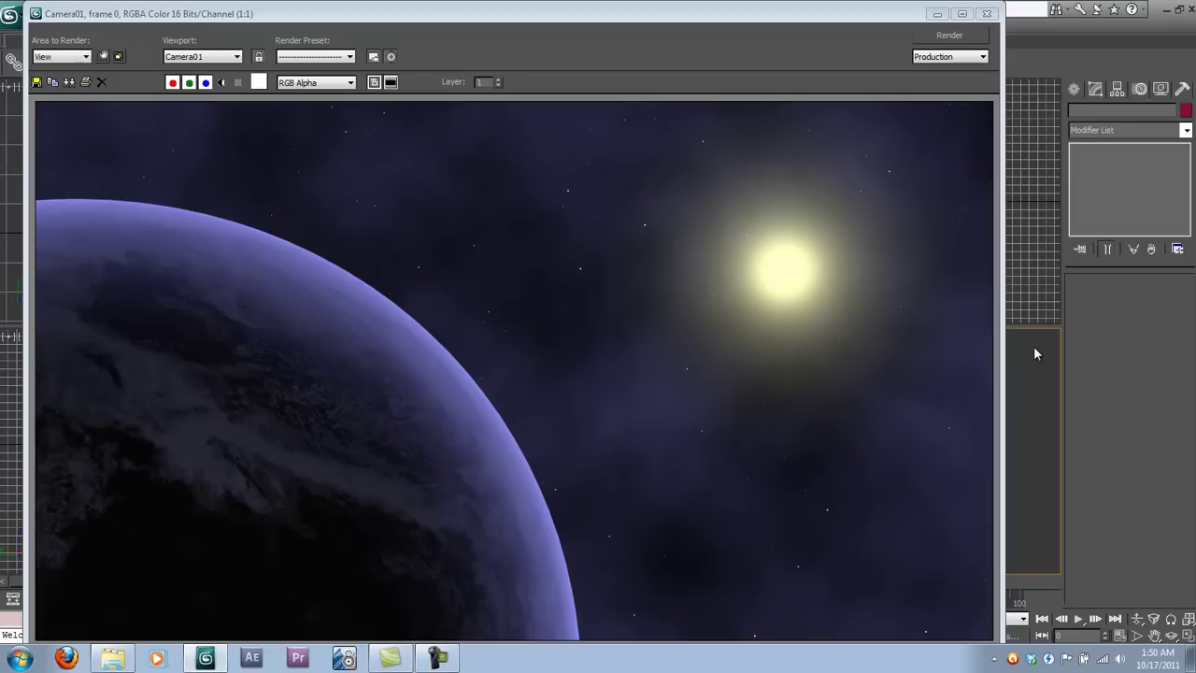
# Reopen Environment and Effects beside the render, select Lens Effects and enable Interactive preview
pyautogui.press('8')
pyautogui.moveTo(745, 119); pyautogui.dragTo(1021, 129)
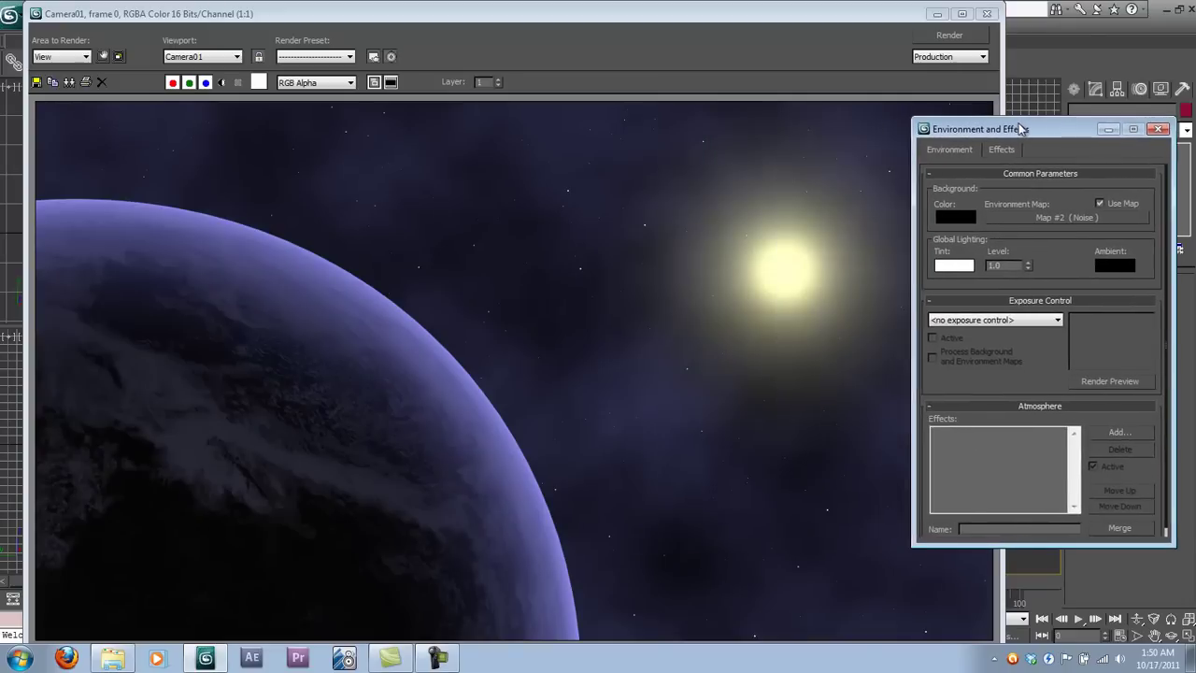
pyautogui.click(1001, 149)
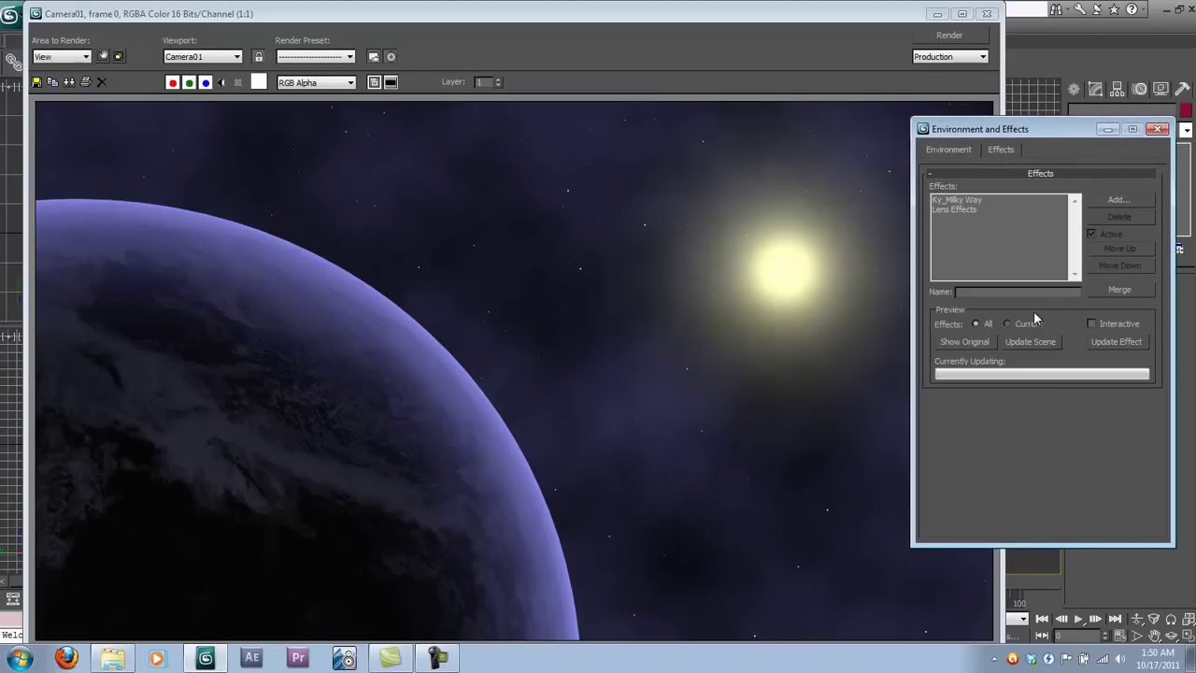
pyautogui.click(981, 214)
pyautogui.click(1106, 325)
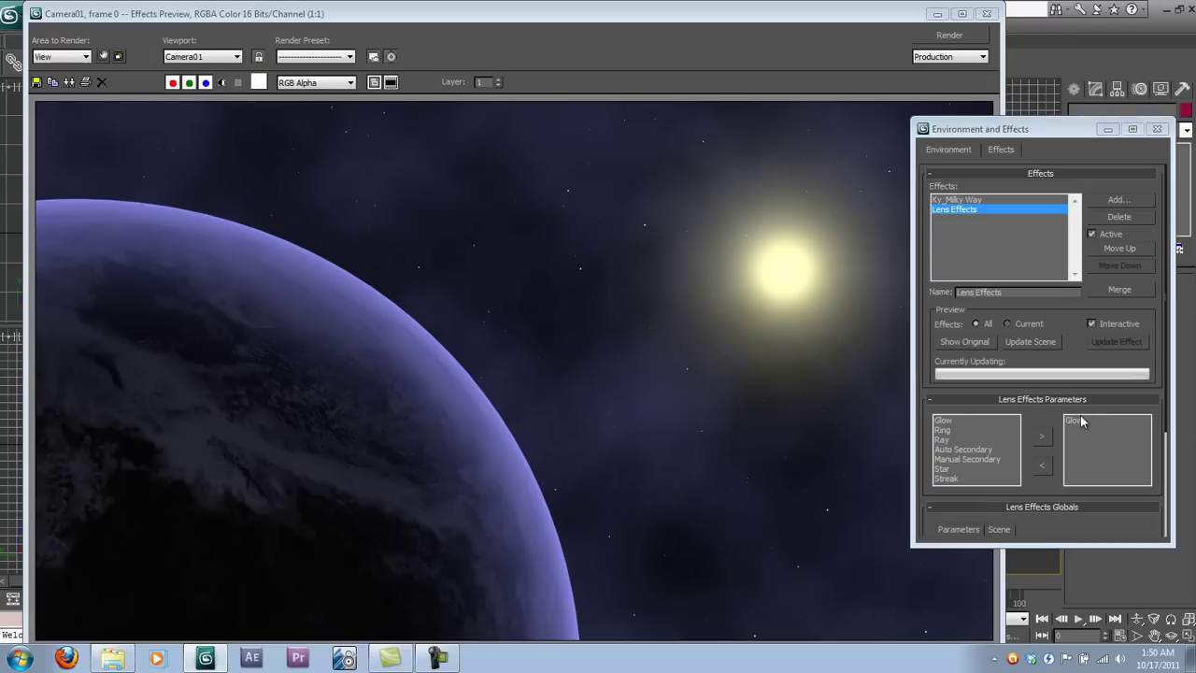
# Set the existing Glow element to Intensity 150 and Size 10
pyautogui.click(1078, 423)
pyautogui.moveTo(1047, 402); pyautogui.dragTo(944, 61)
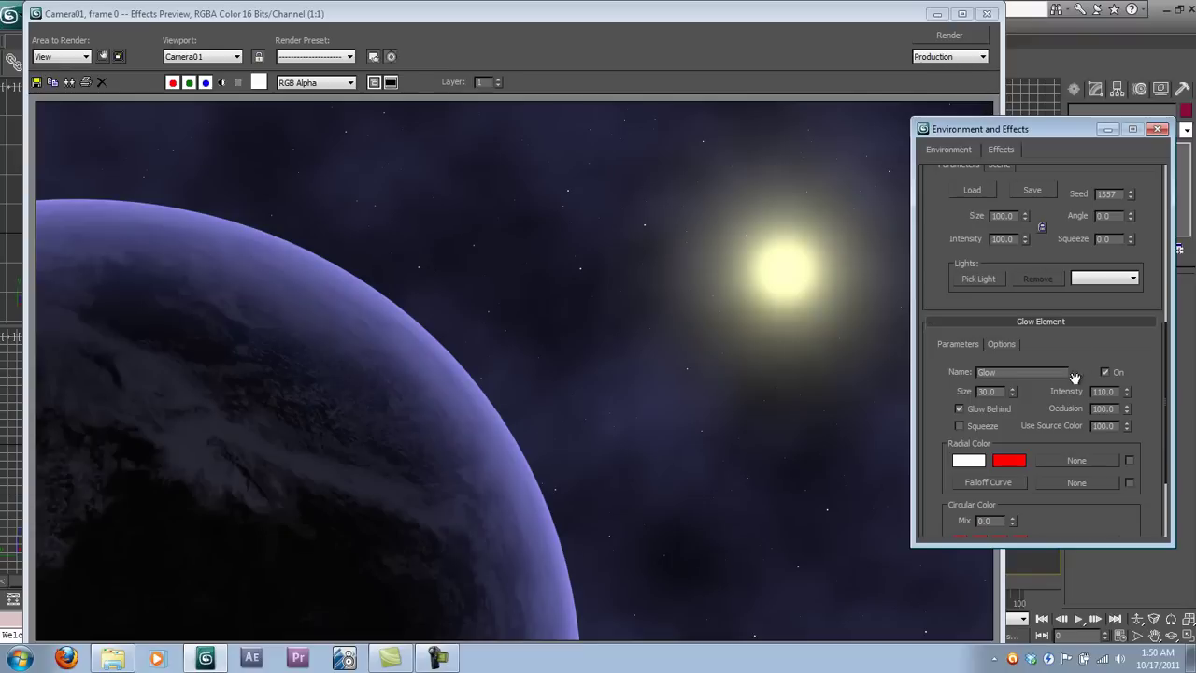
pyautogui.moveTo(1044, 412); pyautogui.dragTo(1037, 338)
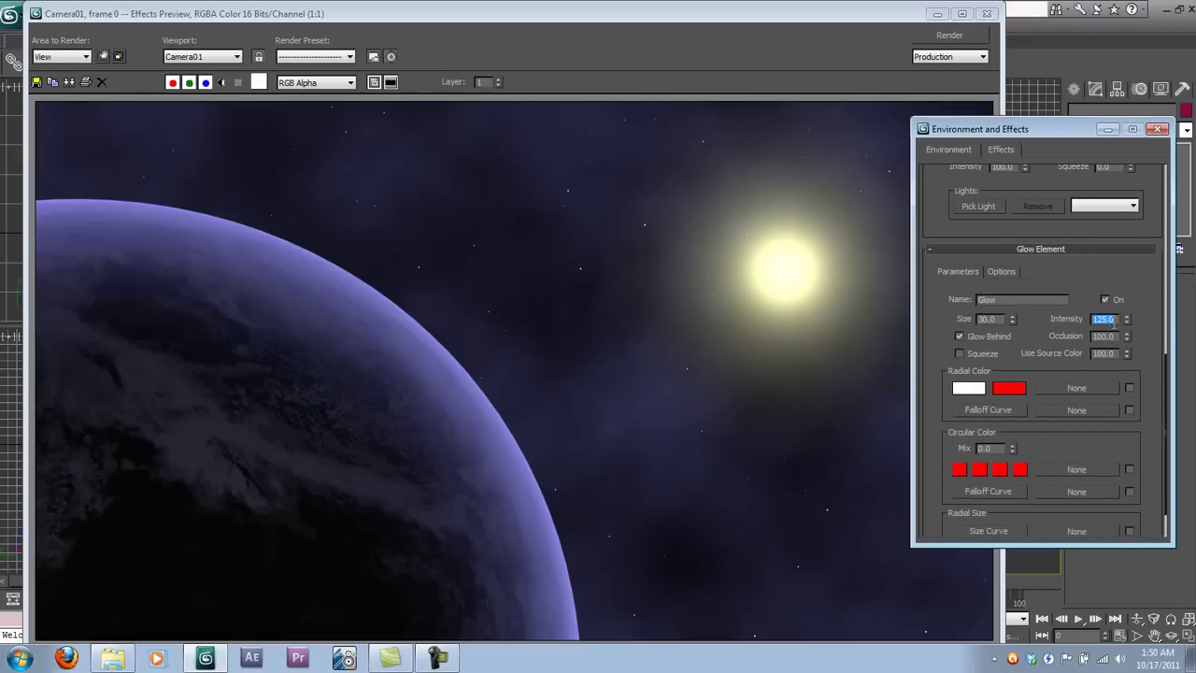
pyautogui.write('1')
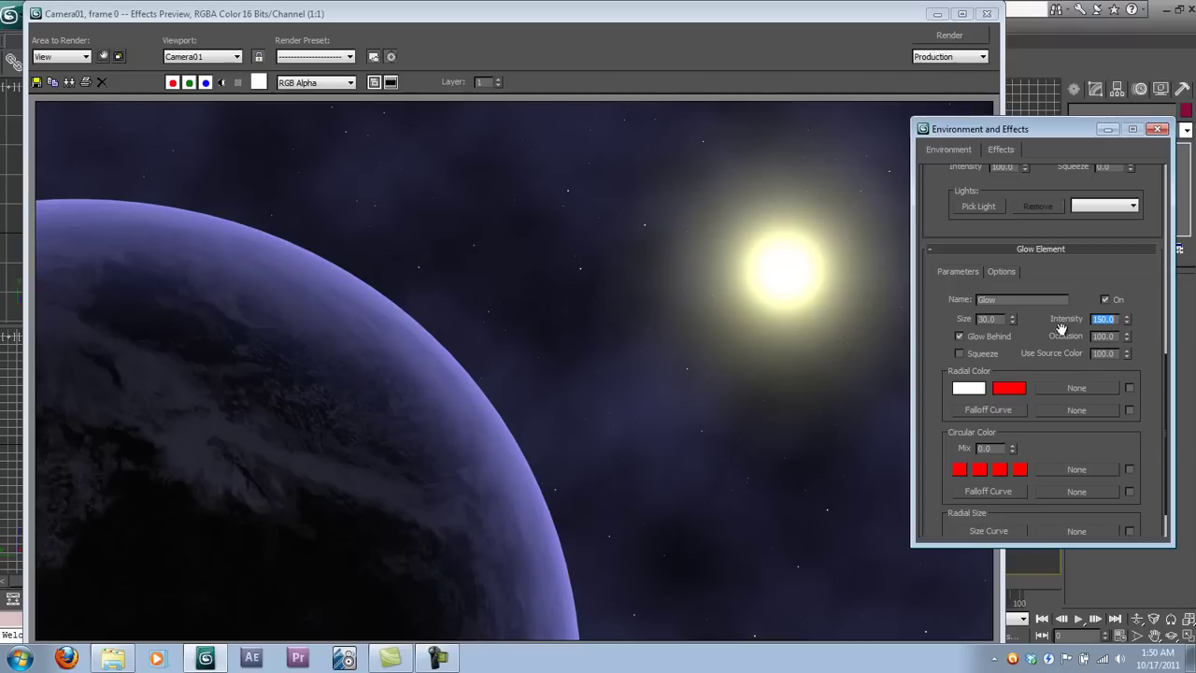
pyautogui.doubleClick(992, 319)
pyautogui.press('Return')
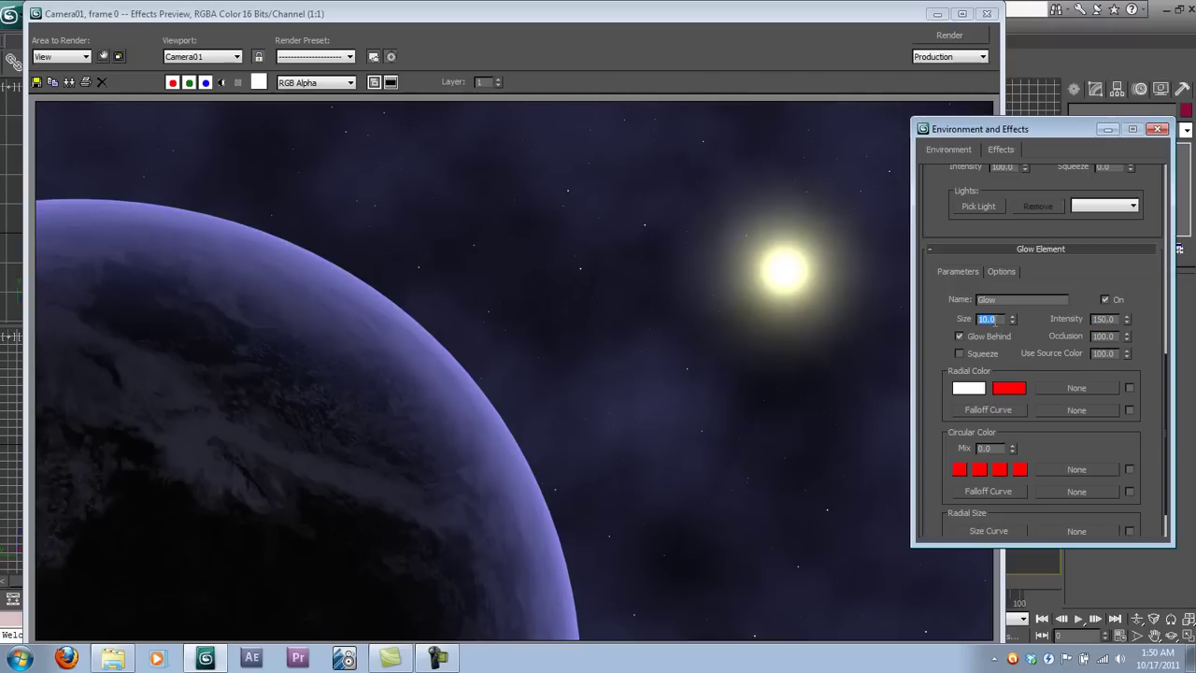
pyautogui.moveTo(1050, 270); pyautogui.dragTo(1074, 598)
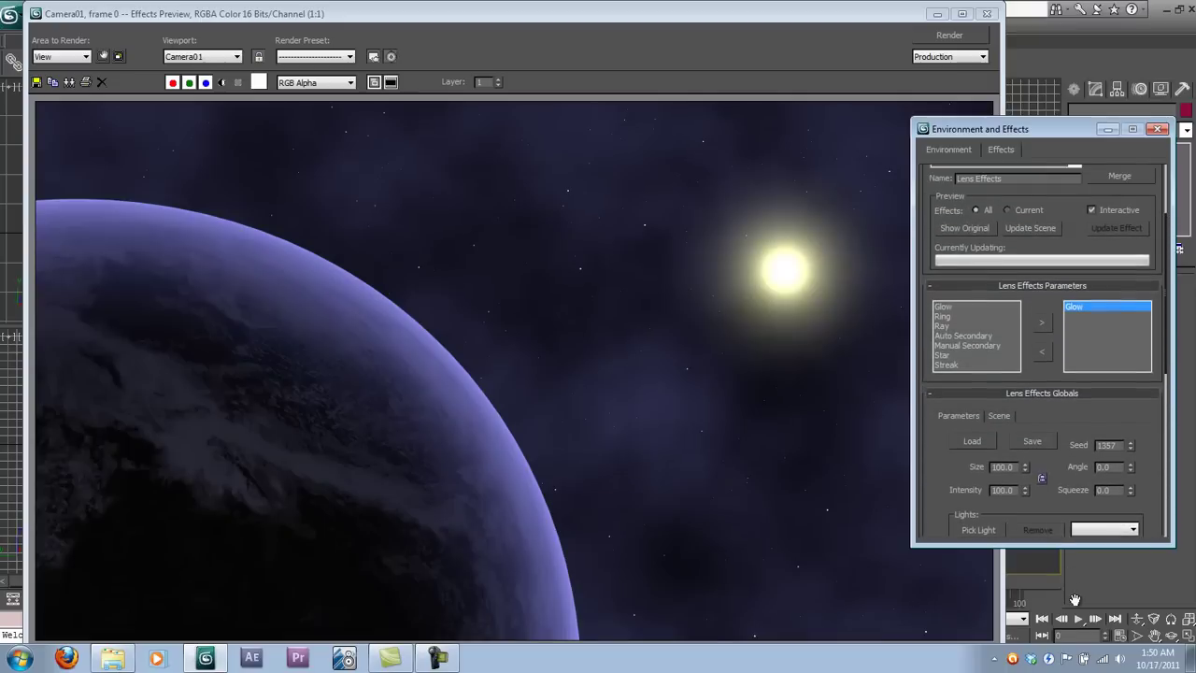
# Add a second Glow with Use Source Color 100, Size 500, Intensity 25 and Glow Behind off
pyautogui.click(979, 308)
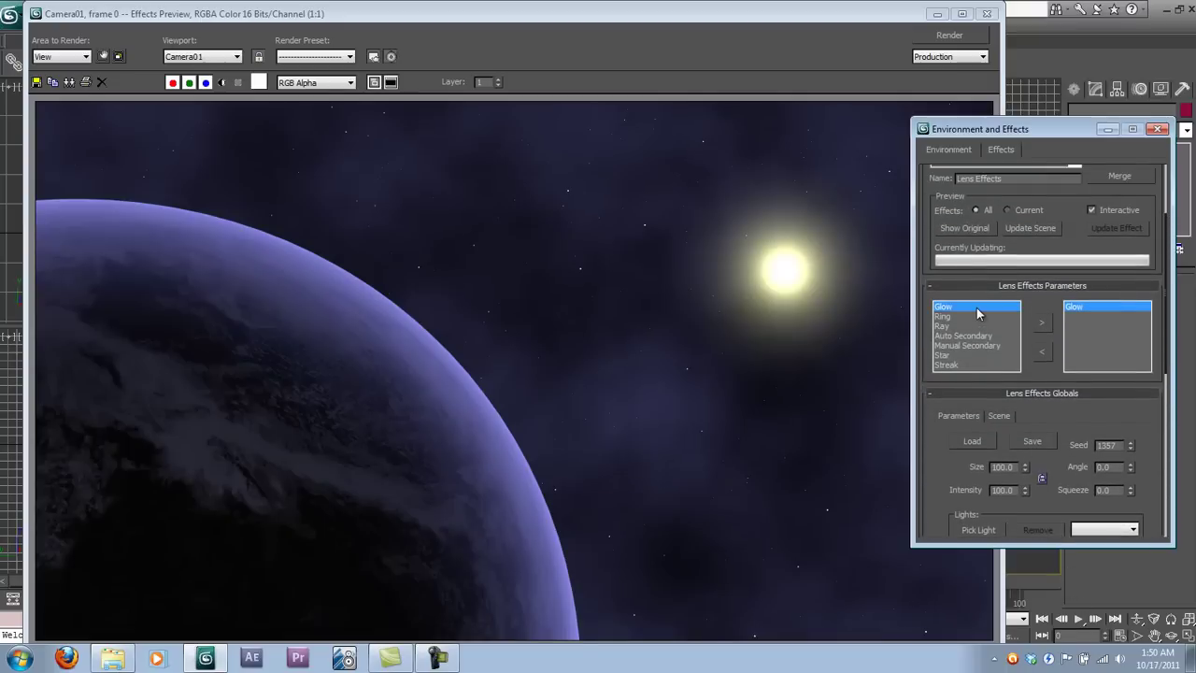
pyautogui.click(1042, 322)
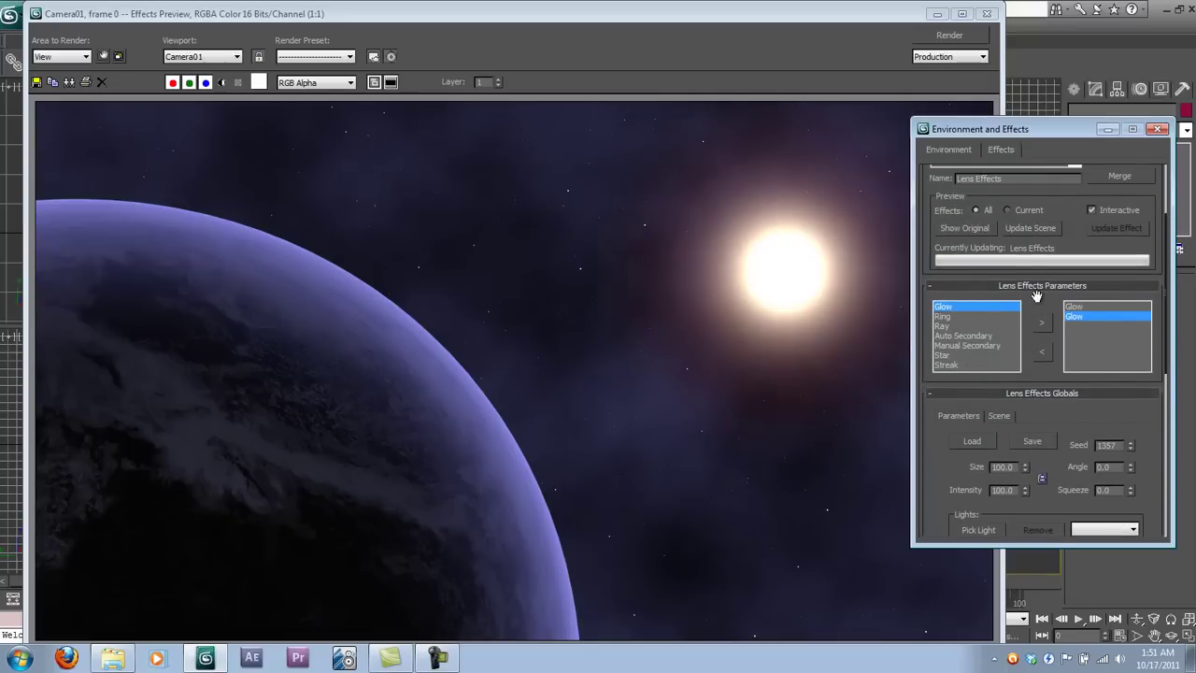
pyautogui.scroll(-10, 1037, 296)
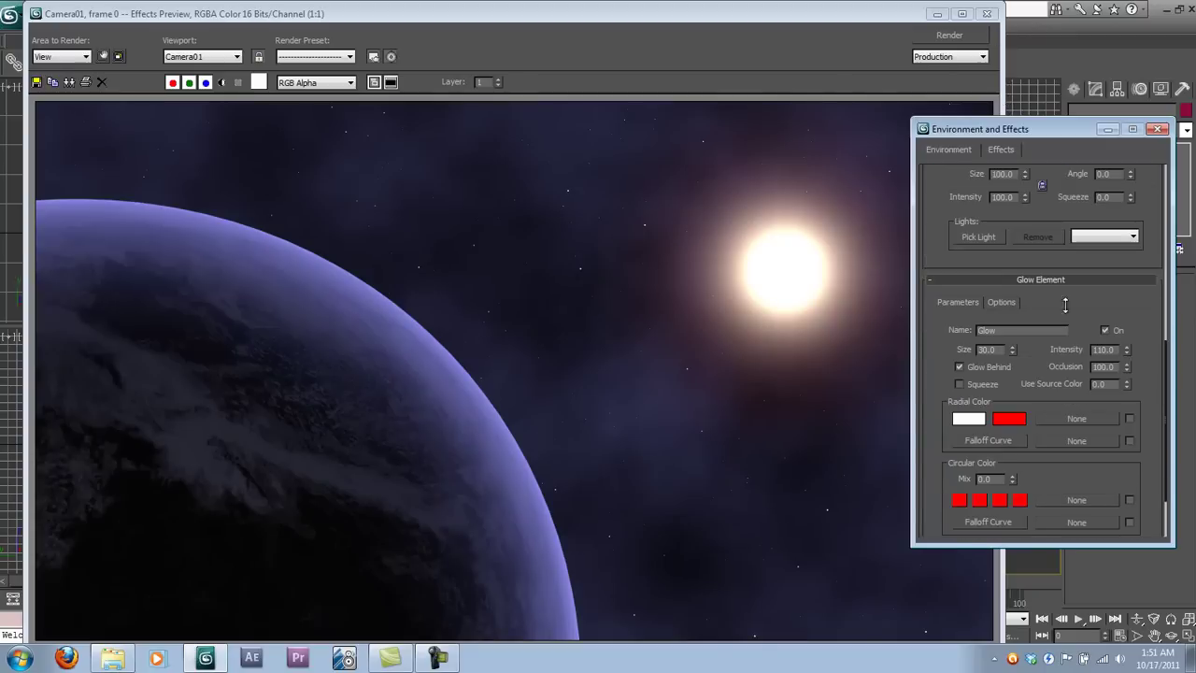
pyautogui.moveTo(1055, 369); pyautogui.dragTo(1030, 279)
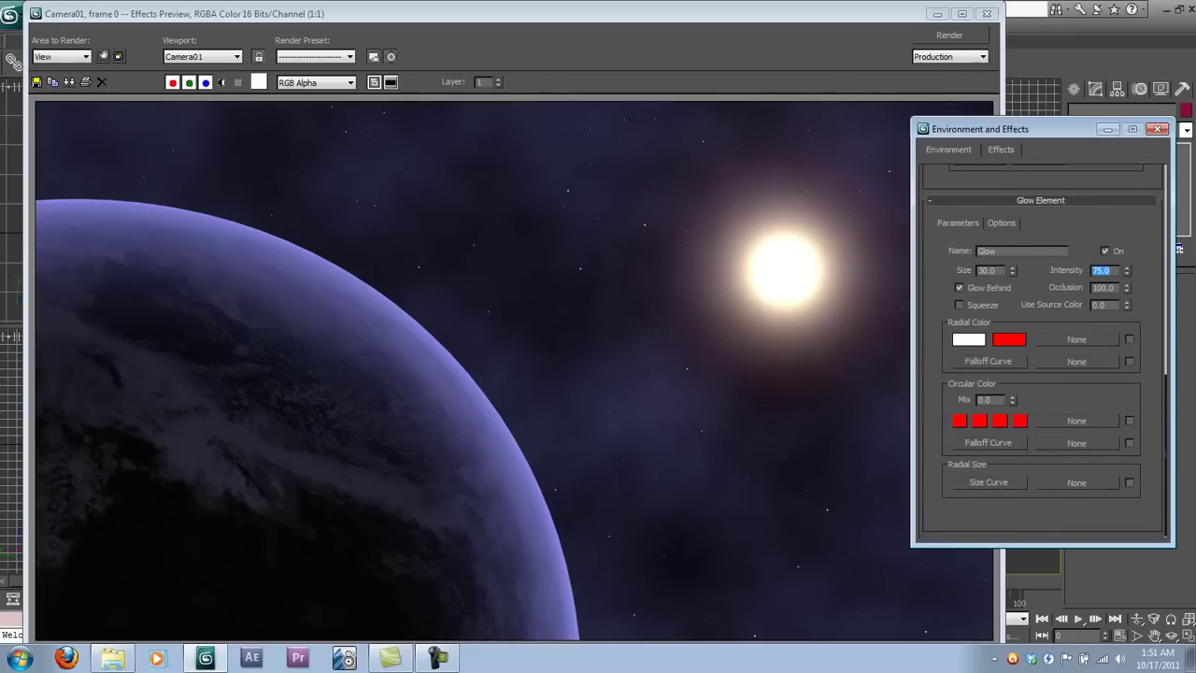
pyautogui.moveTo(1129, 304); pyautogui.dragTo(1129, 271)
pyautogui.doubleClick(997, 273)
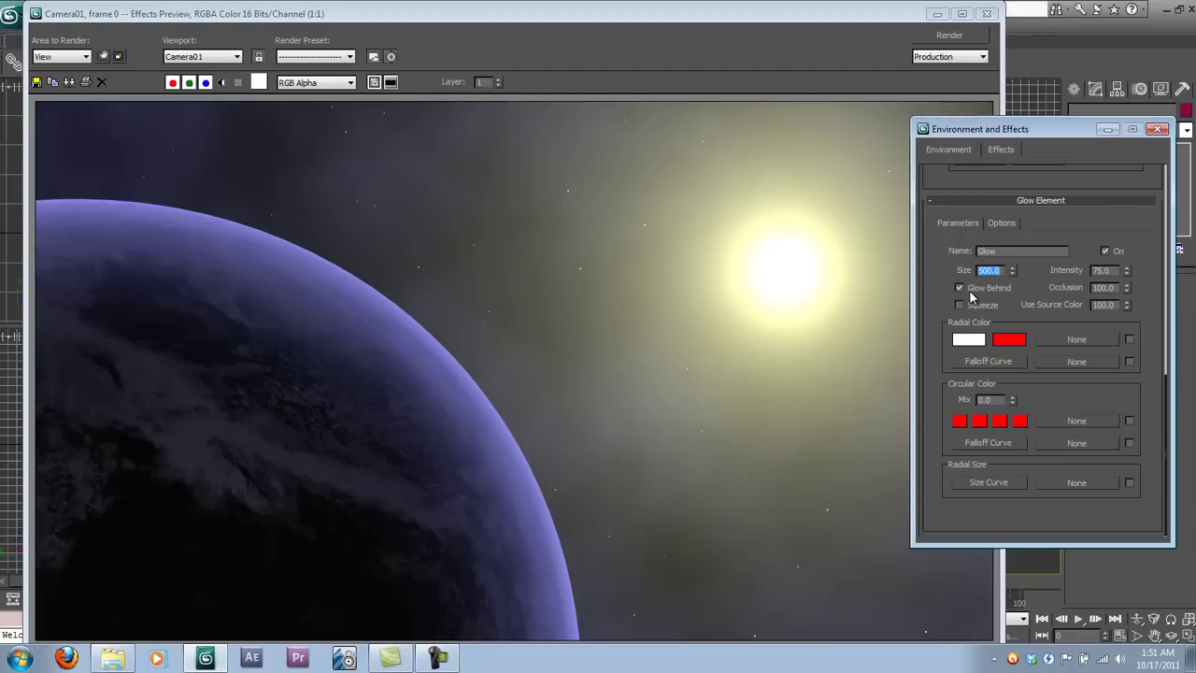
pyautogui.click(970, 294)
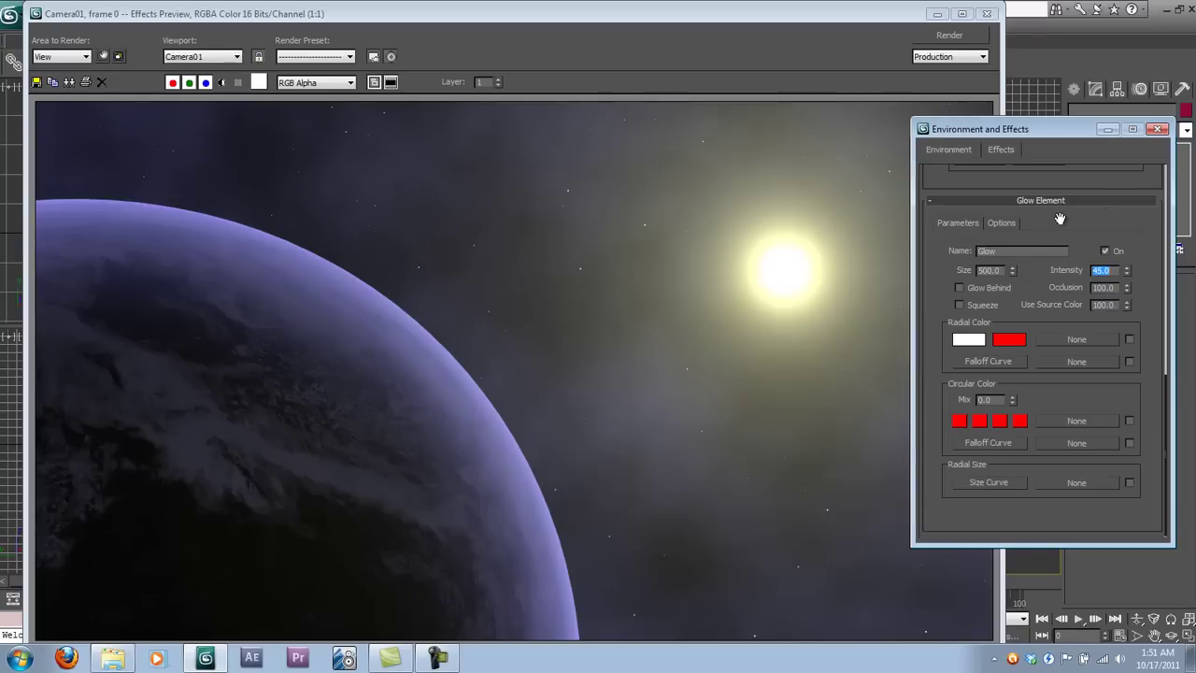
pyautogui.moveTo(1062, 219); pyautogui.dragTo(1062, 238)
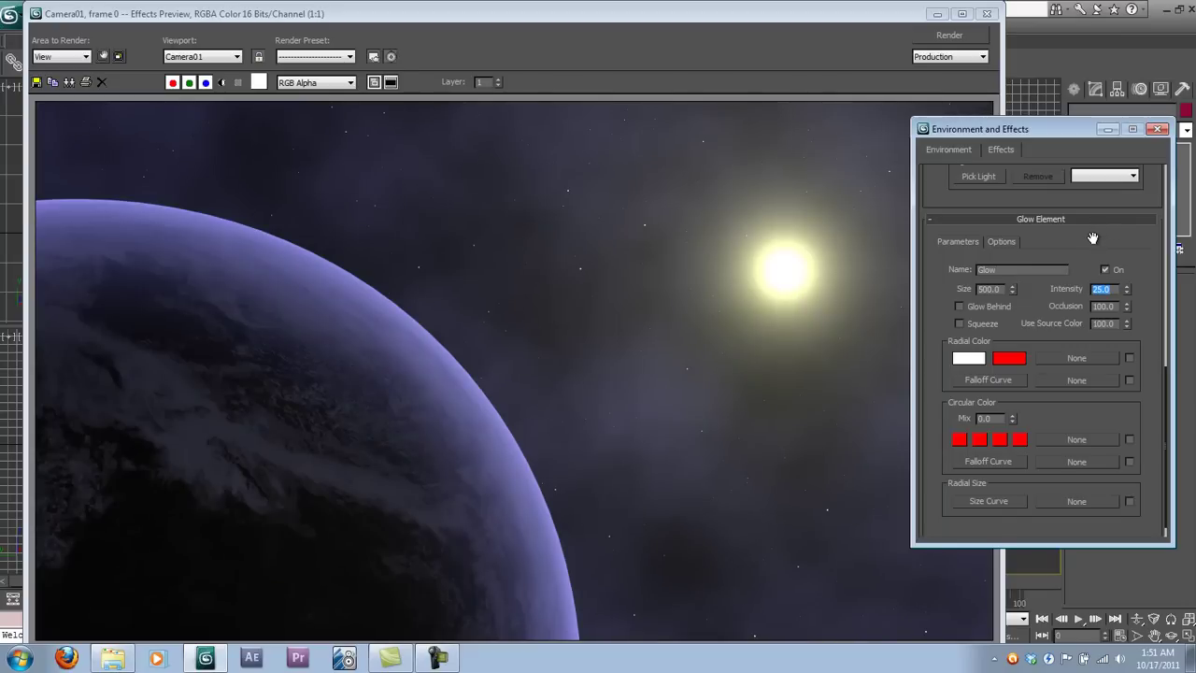
pyautogui.moveTo(1093, 238); pyautogui.dragTo(1077, 561)
pyautogui.moveTo(1076, 374); pyautogui.dragTo(1078, 472)
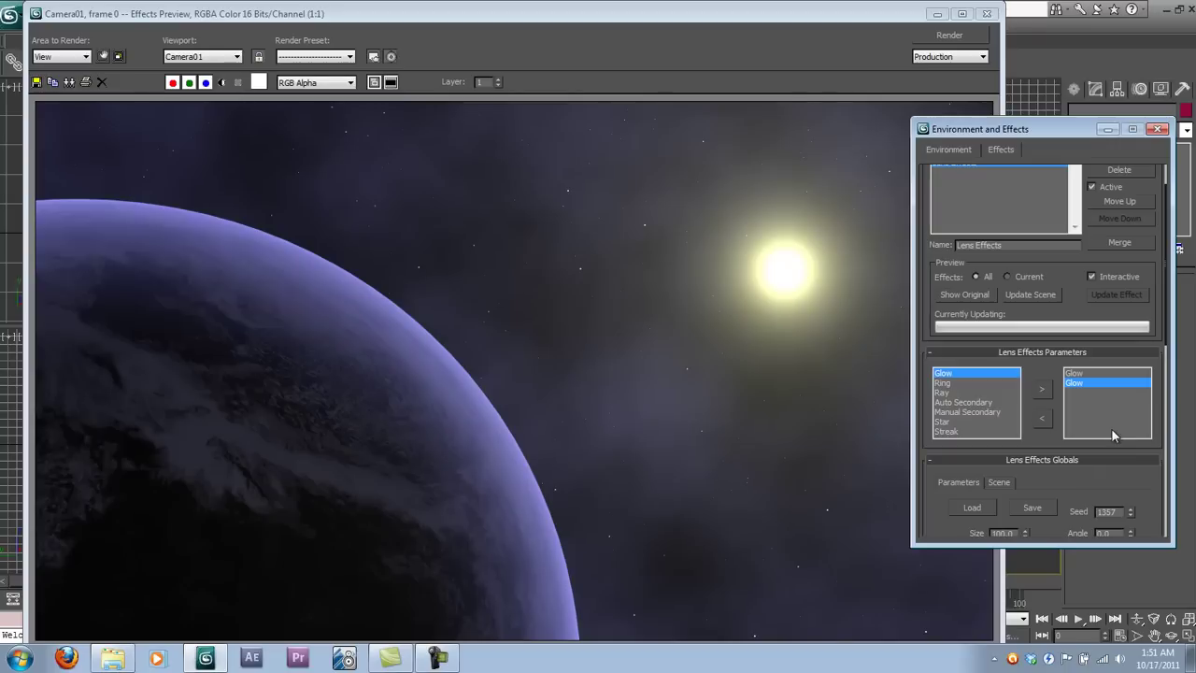
pyautogui.click(1159, 129)
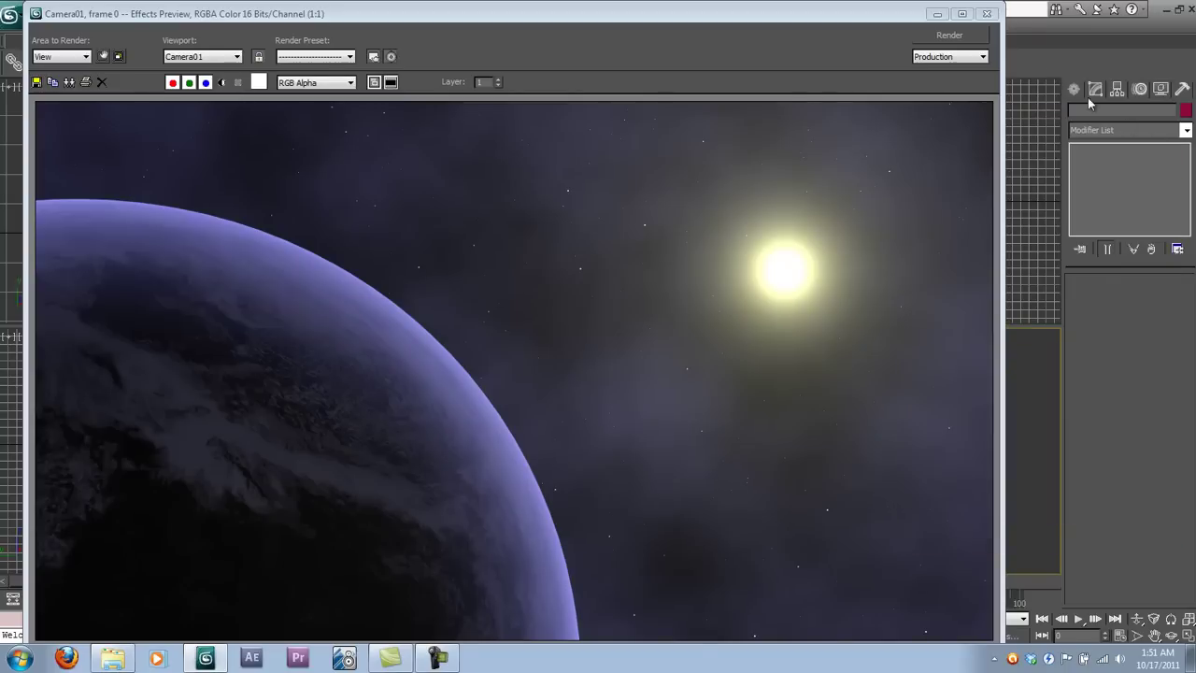
# Minimize the render windows and create a small geosphere in the Top view
pyautogui.click(938, 13)
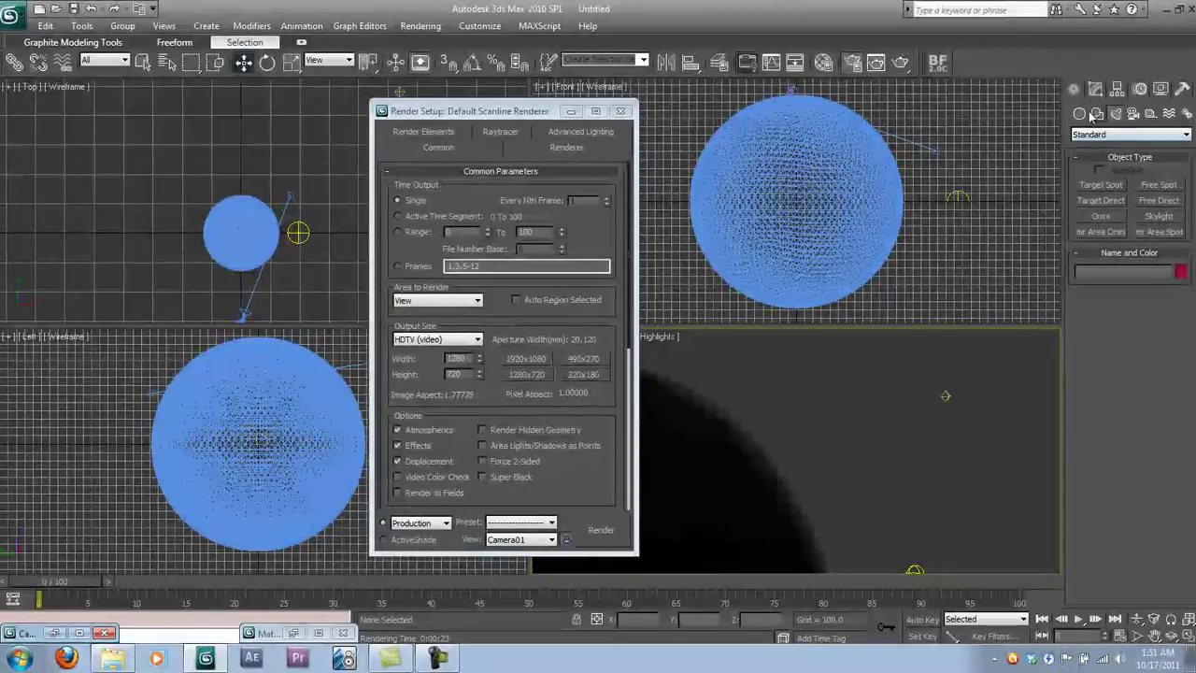
pyautogui.click(1080, 113)
pyautogui.click(571, 111)
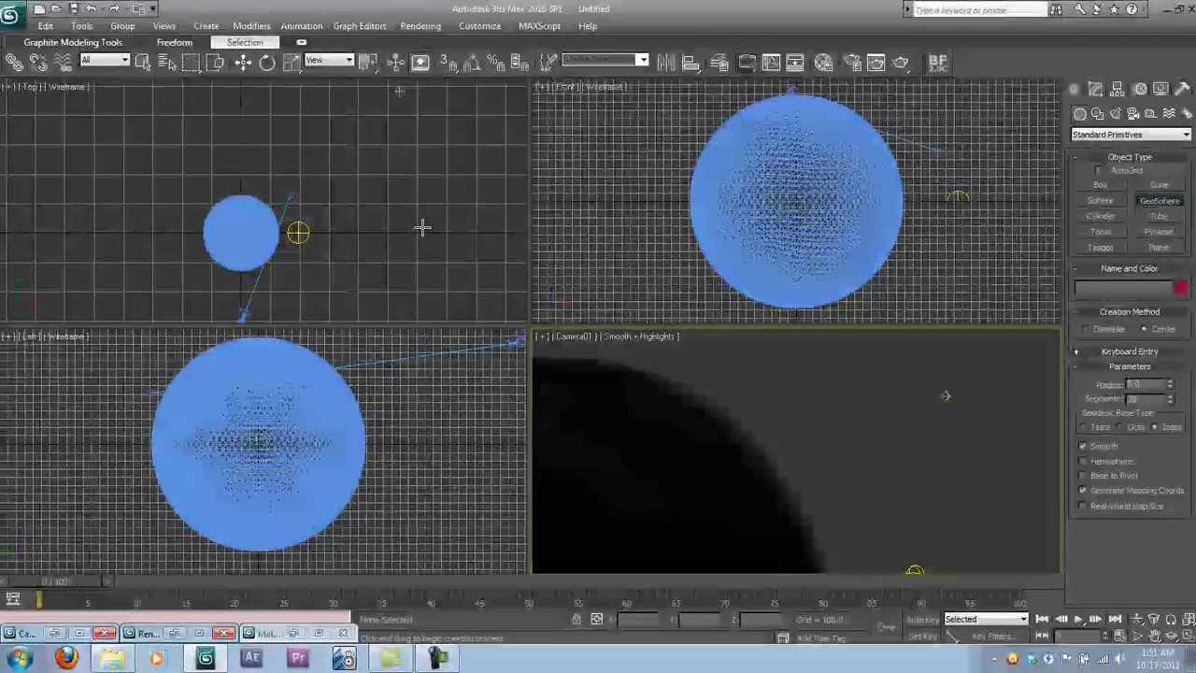
pyautogui.moveTo(320, 206); pyautogui.dragTo(326, 209)
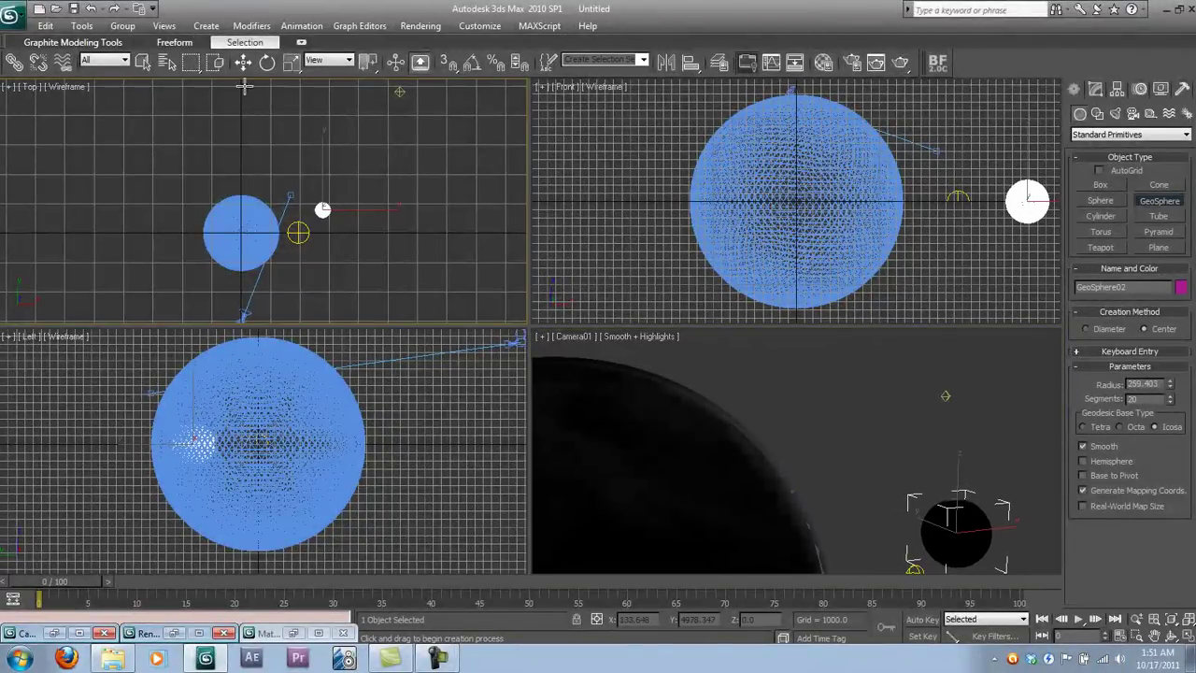
pyautogui.moveTo(243, 86); pyautogui.dragTo(240, 82)
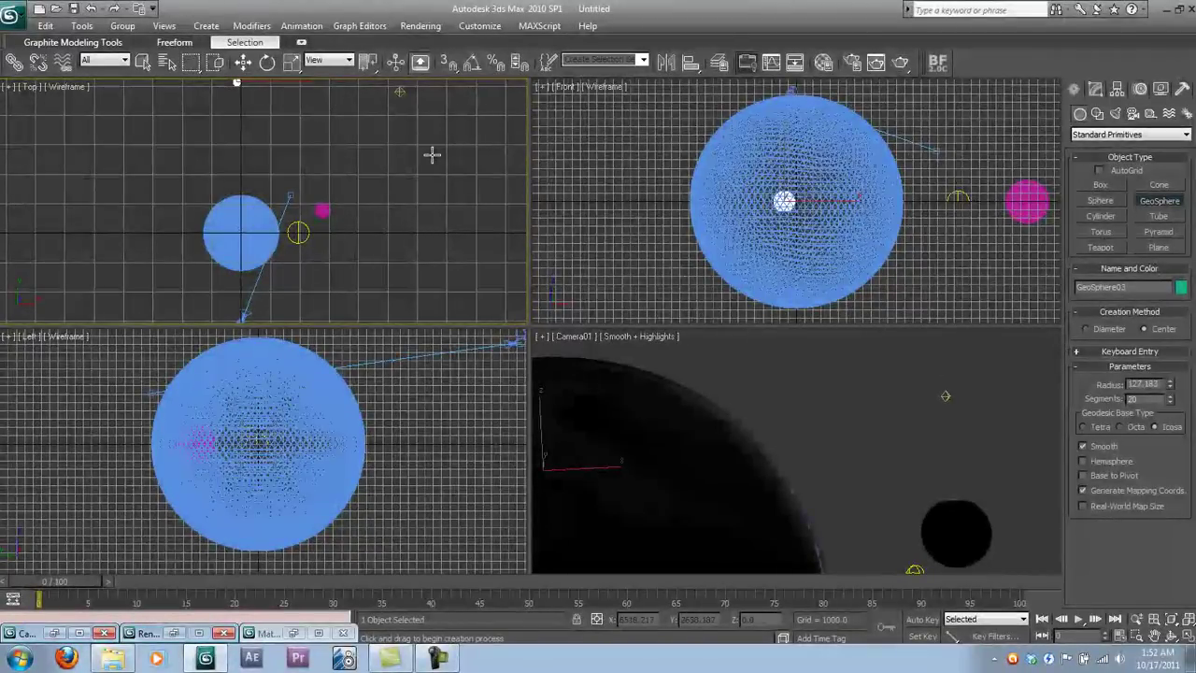
pyautogui.rightClick(432, 154)
# Raise the new sphere, shift it left into Camera01's view, and name it Moon
pyautogui.click(243, 62)
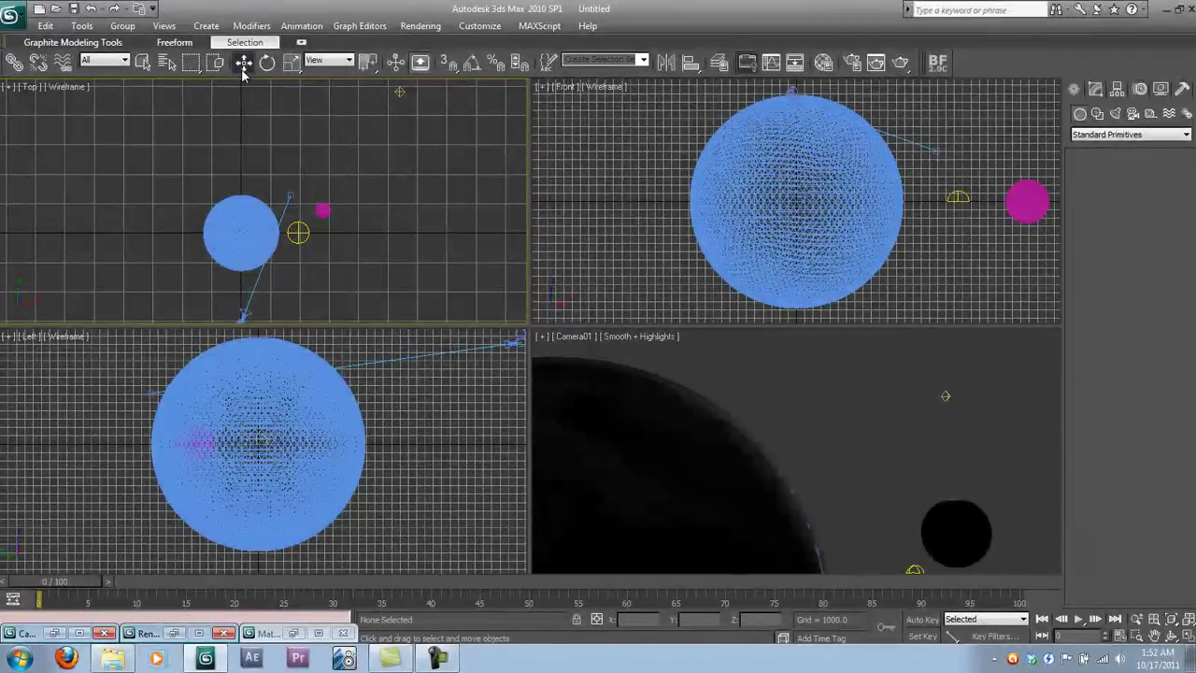
pyautogui.click(322, 207)
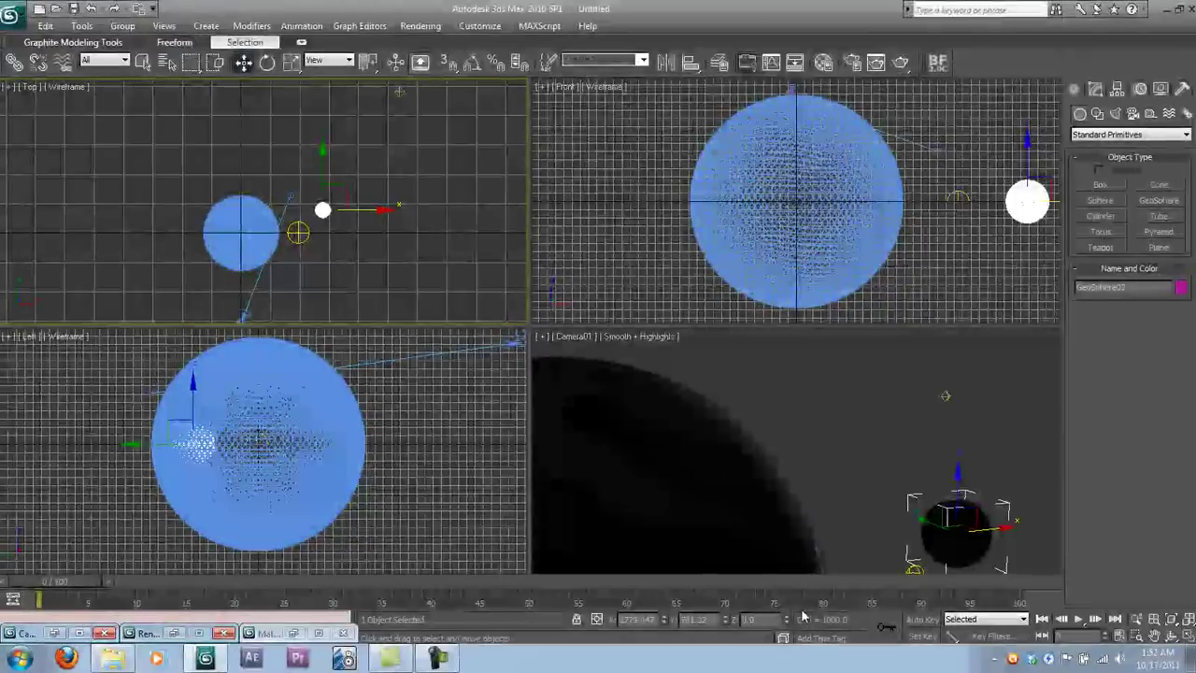
pyautogui.moveTo(786, 619); pyautogui.dragTo(790, 586)
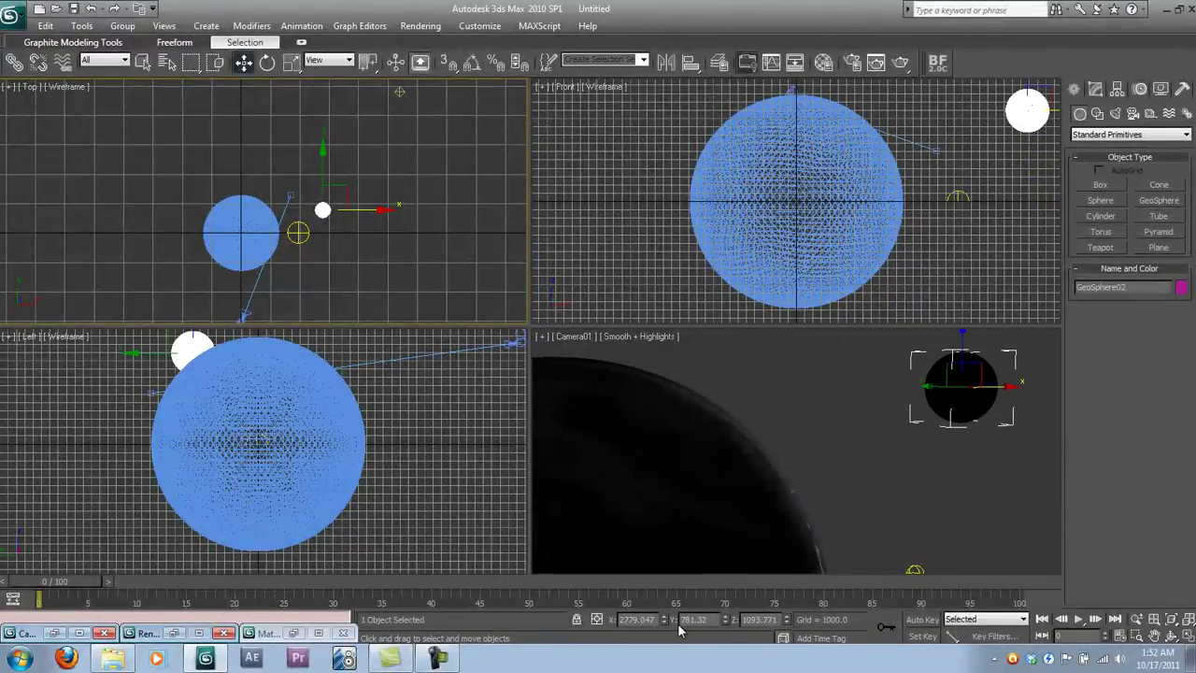
pyautogui.moveTo(665, 619)
pyautogui.mouseDown()
pyautogui.moveTo(669, 649)
pyautogui.moveTo(664, 641)
pyautogui.mouseUp()
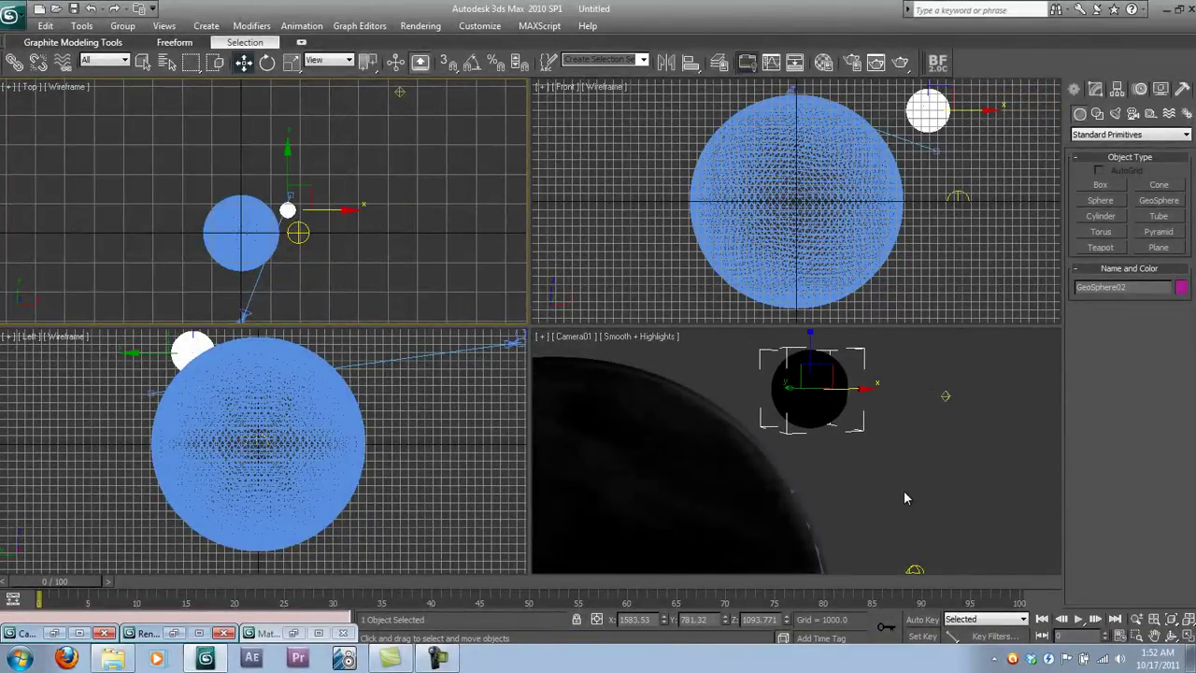
pyautogui.moveTo(903, 458); pyautogui.dragTo(834, 381)
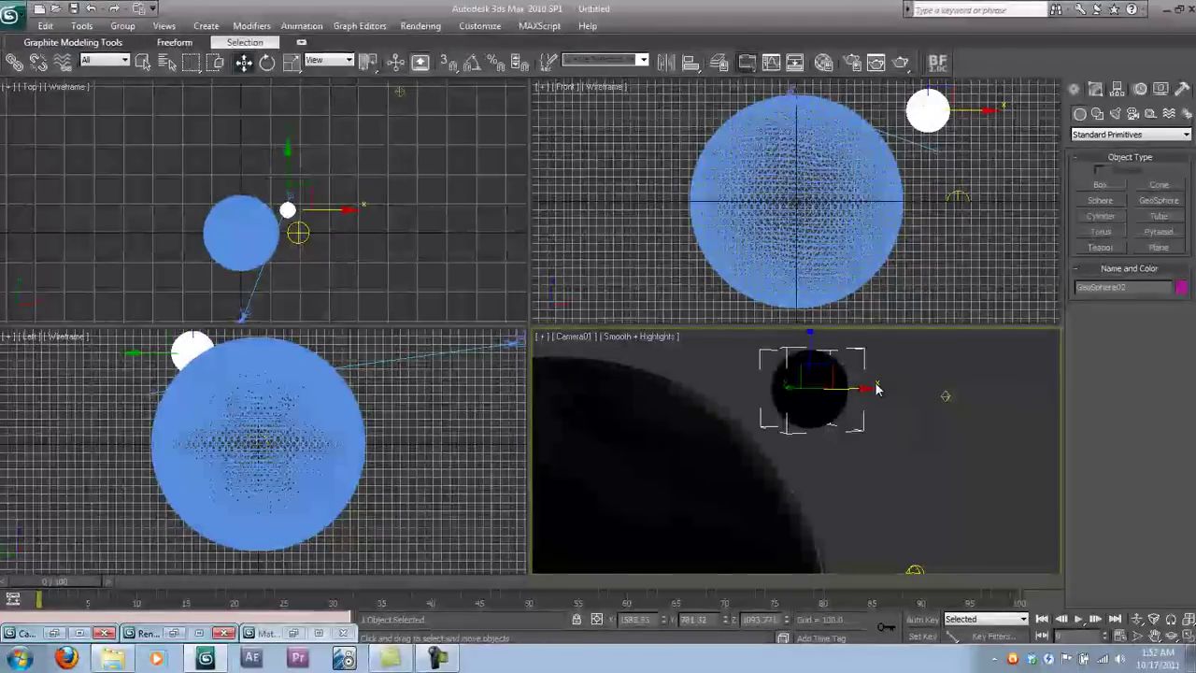
pyautogui.click(1139, 287)
pyautogui.write('Moon')
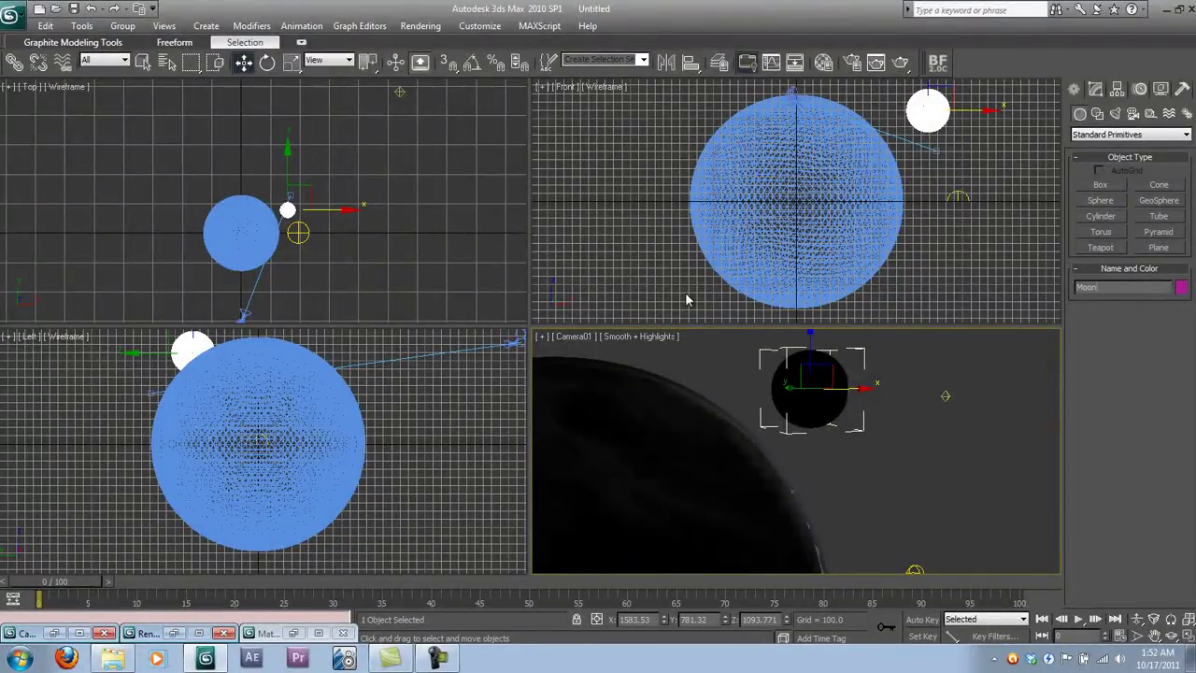
pyautogui.click(928, 479)
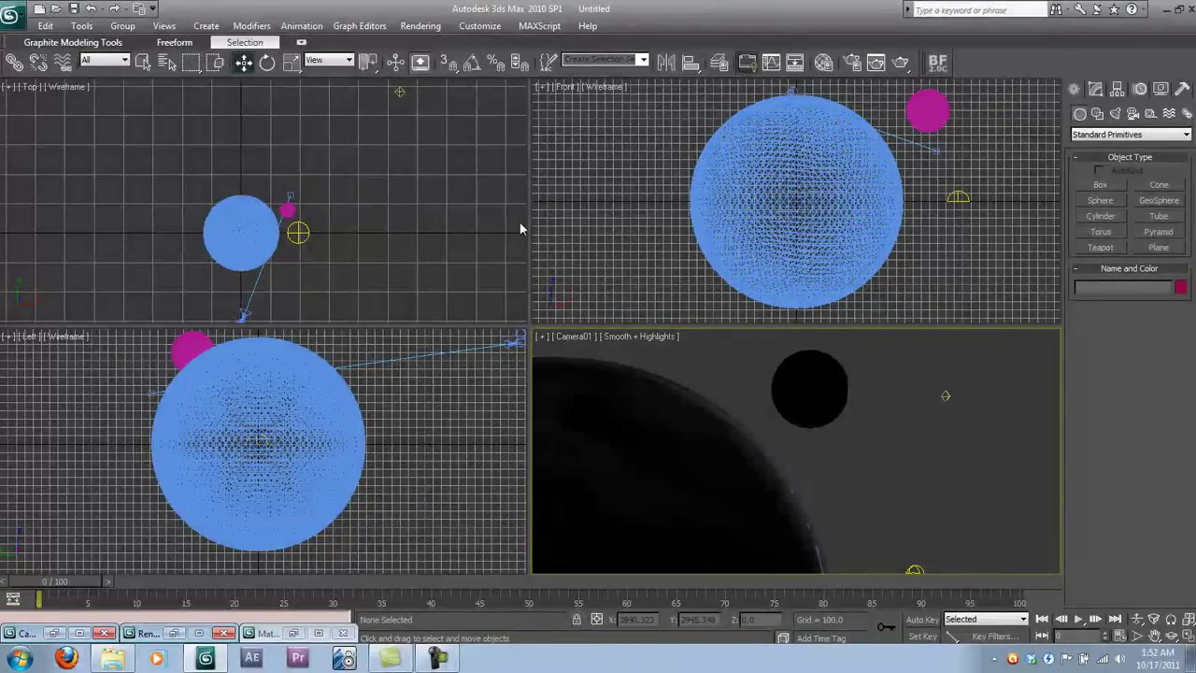
# Select GeoSphere01 from the object list and rename it Planet
pyautogui.press('h')
pyautogui.click(165, 189)
pyautogui.doubleClick(166, 177)
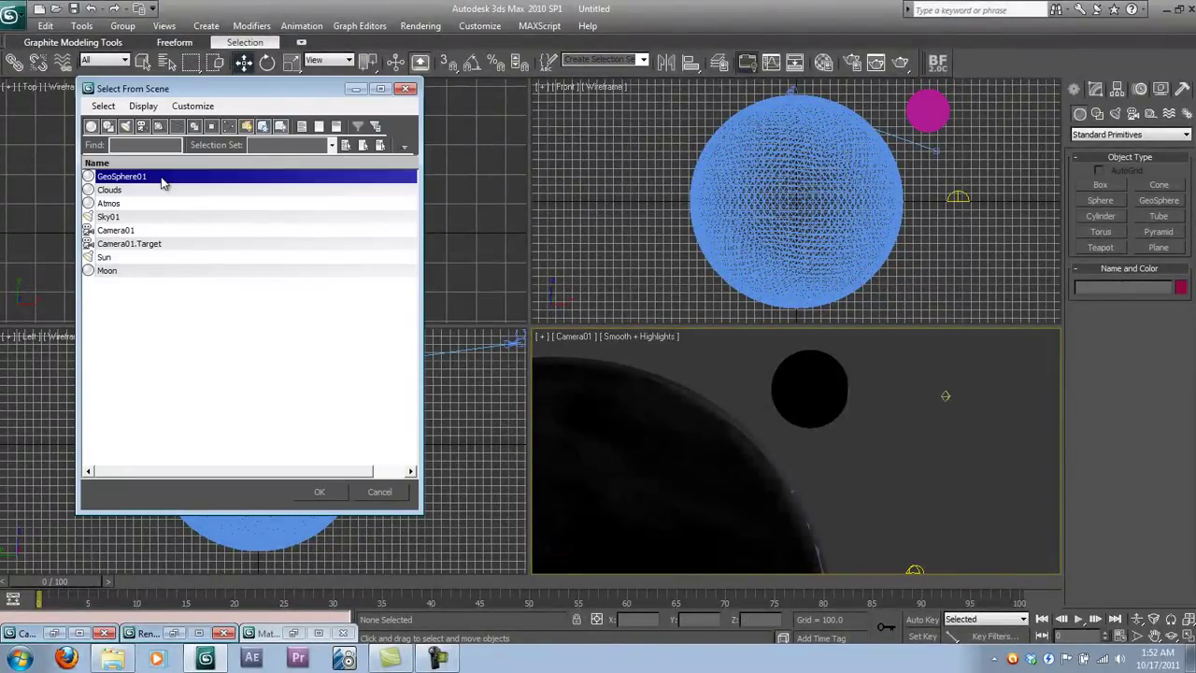
pyautogui.click(1119, 287)
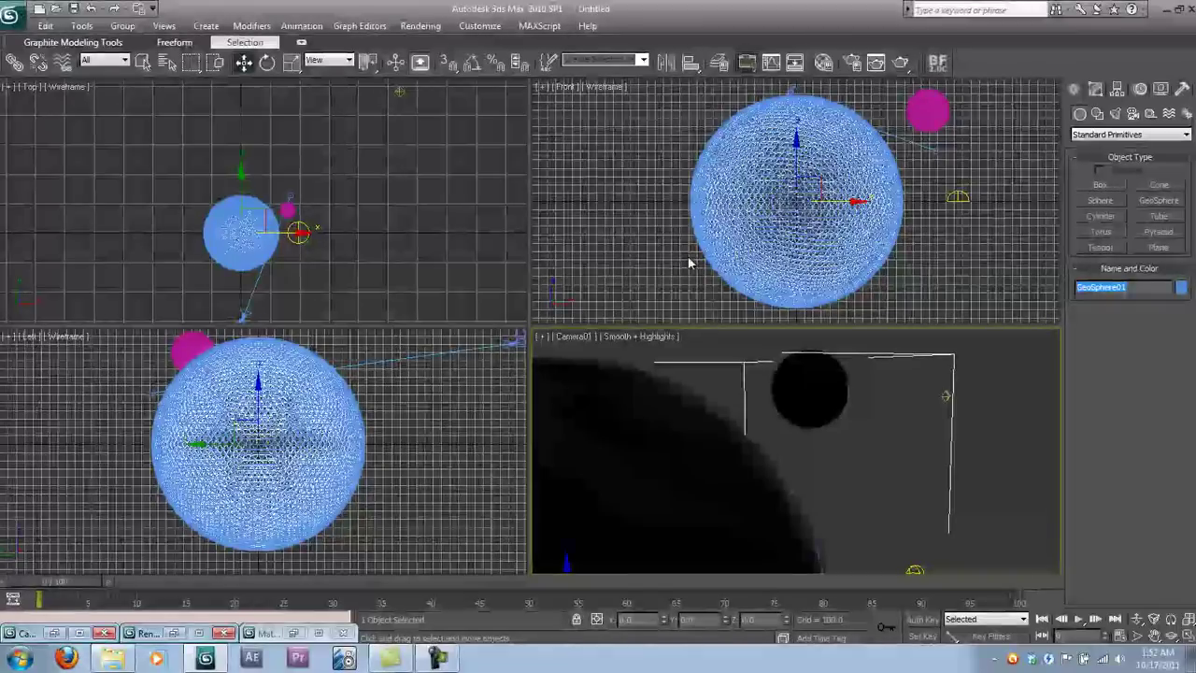
pyautogui.write('Planet')
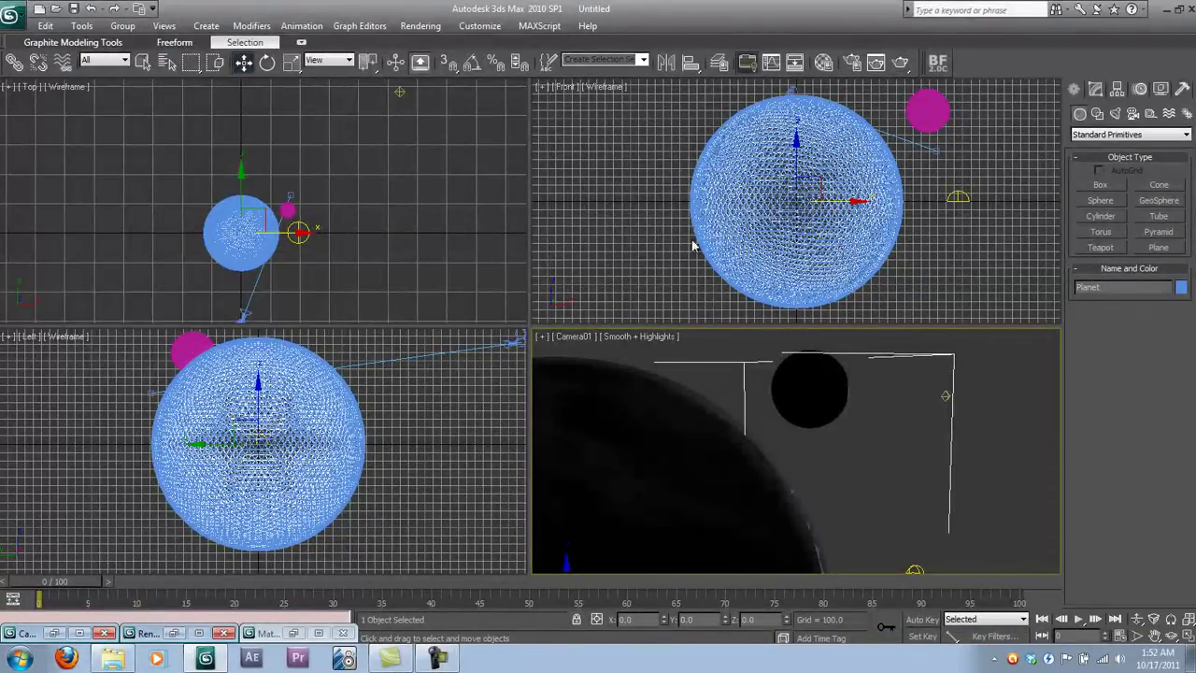
pyautogui.click(900, 445)
# Select the moon and open fresh material 09 - Default in the Material Editor
pyautogui.click(810, 389)
pyautogui.press('m')
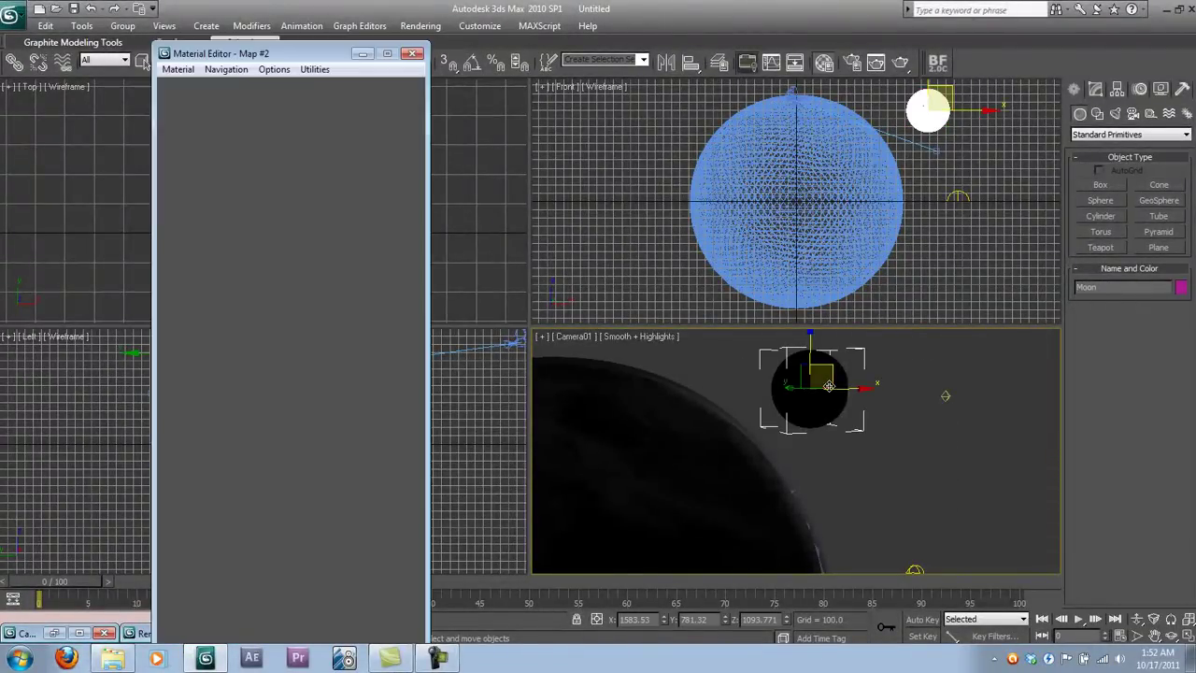
pyautogui.click(352, 191)
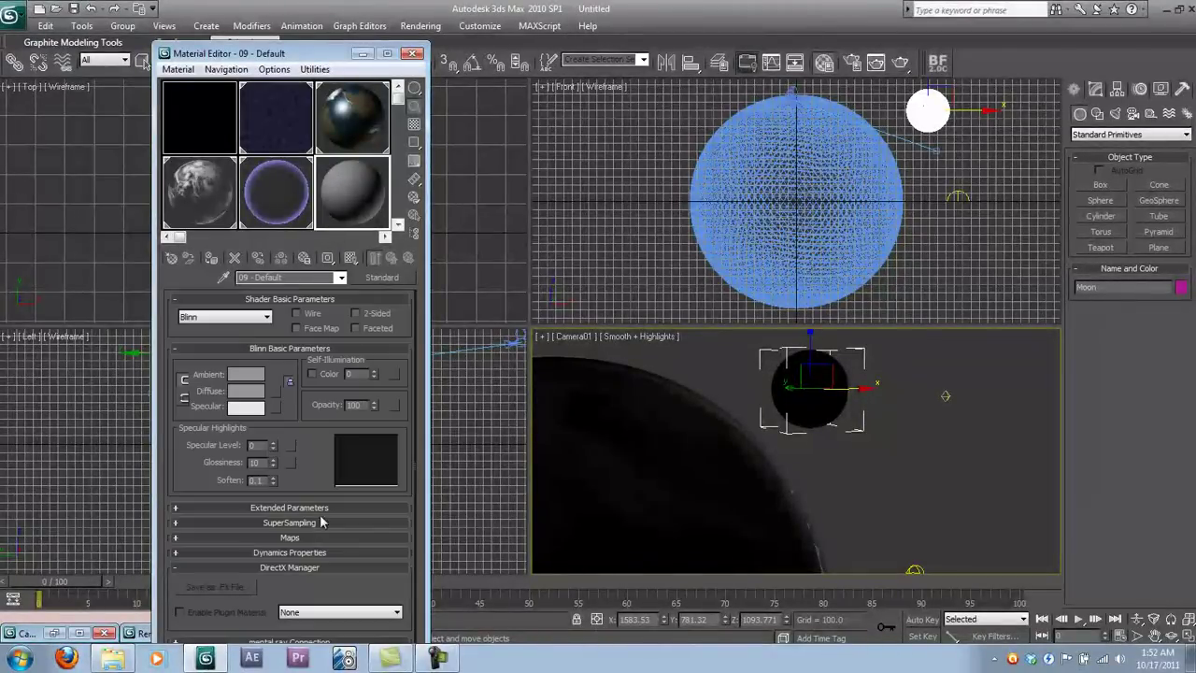
# Browse in Windows Explorer from Texture Maps to the Styx texture folder
pyautogui.click(112, 659)
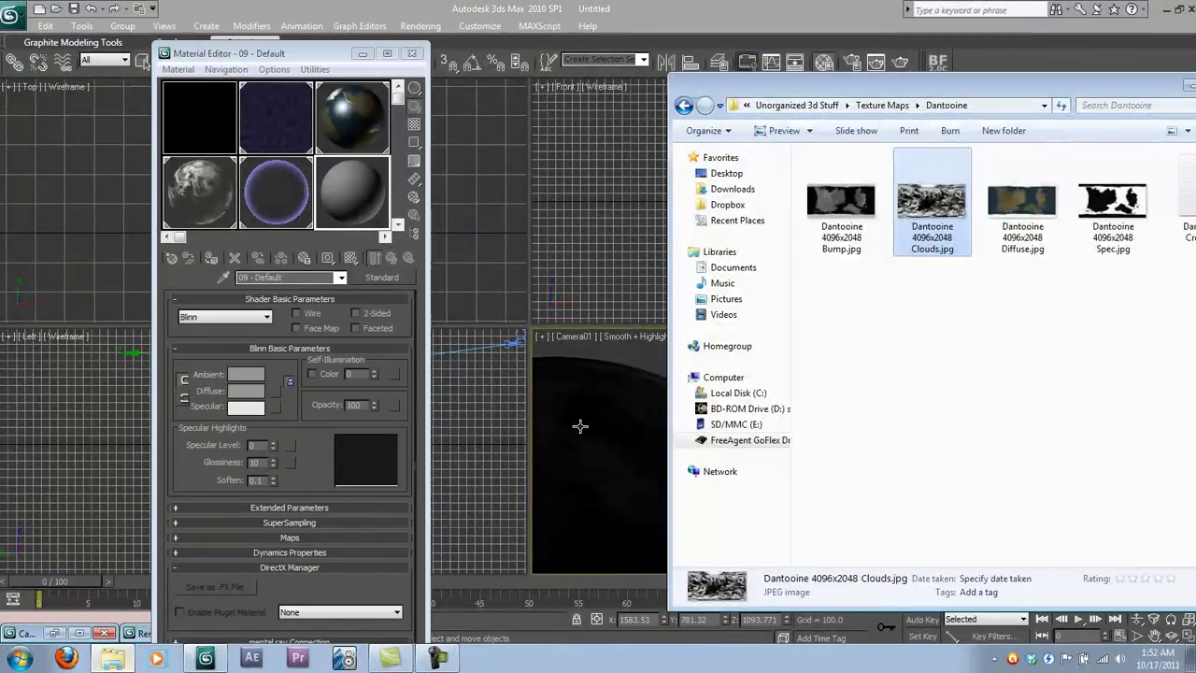
pyautogui.click(889, 107)
pyautogui.click(930, 285)
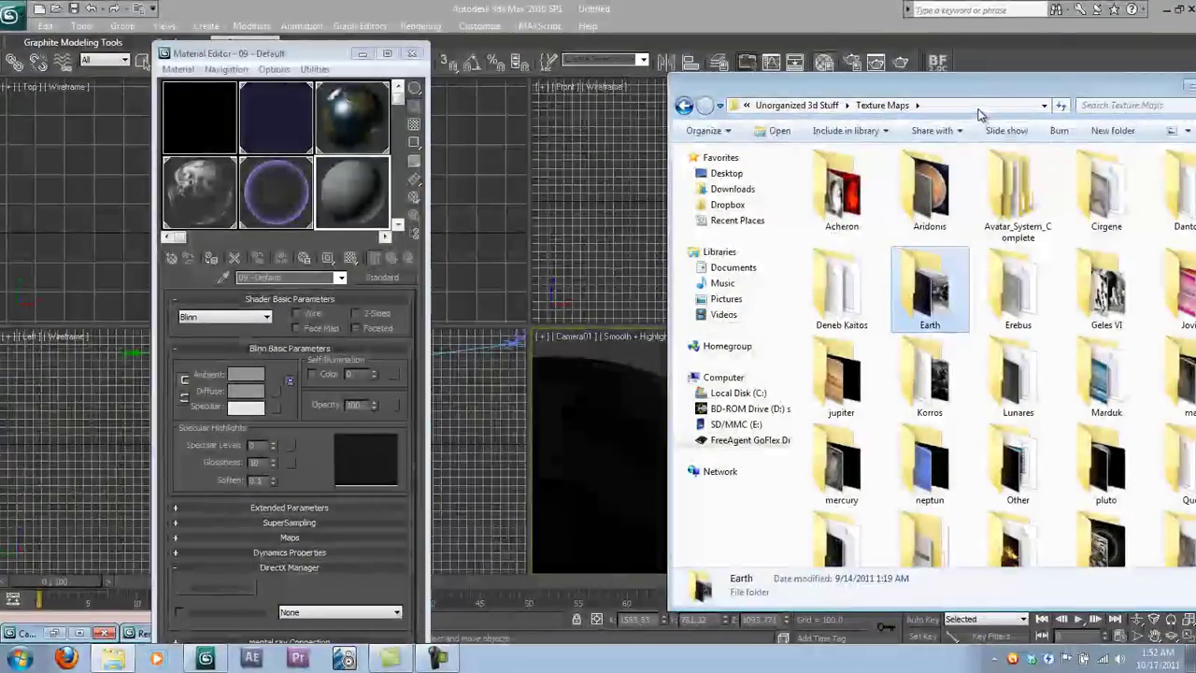
pyautogui.moveTo(973, 93); pyautogui.dragTo(734, 100)
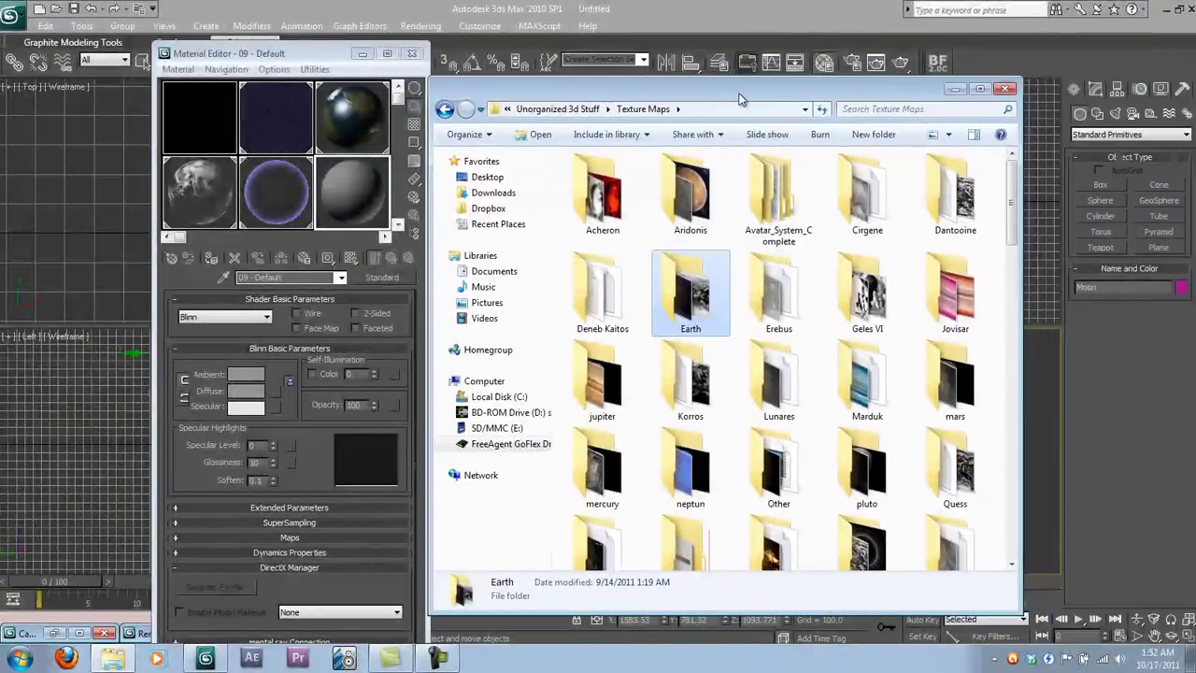
pyautogui.click(861, 207)
pyautogui.doubleClick(861, 207)
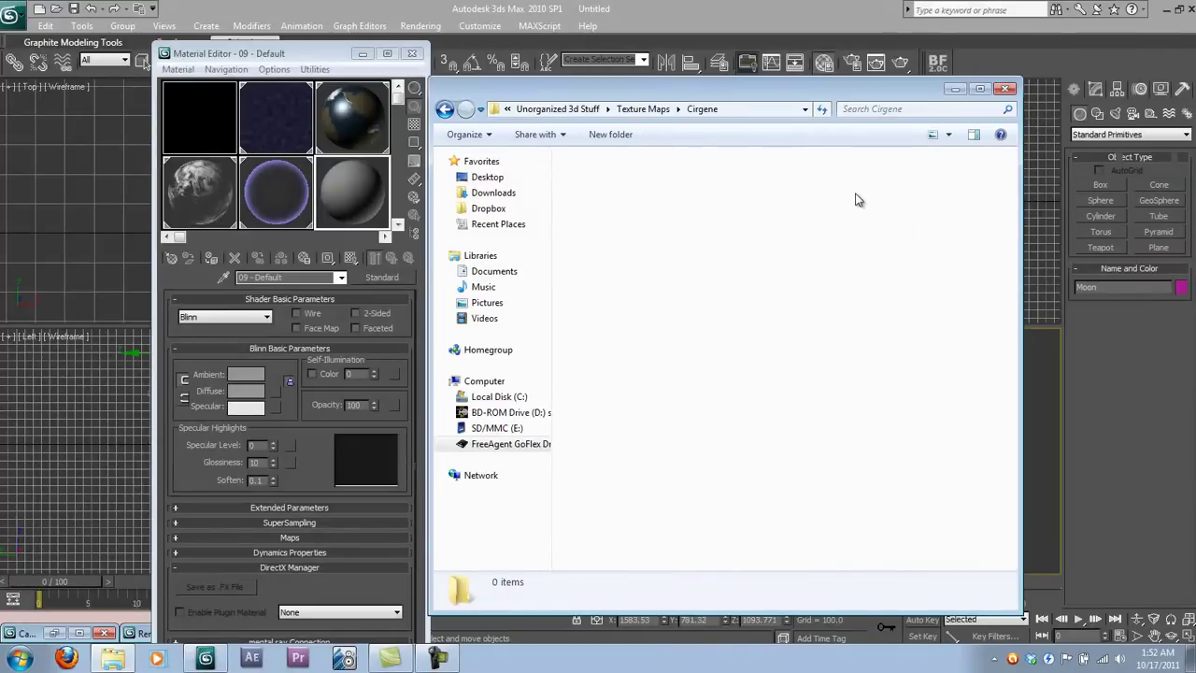
pyautogui.click(668, 110)
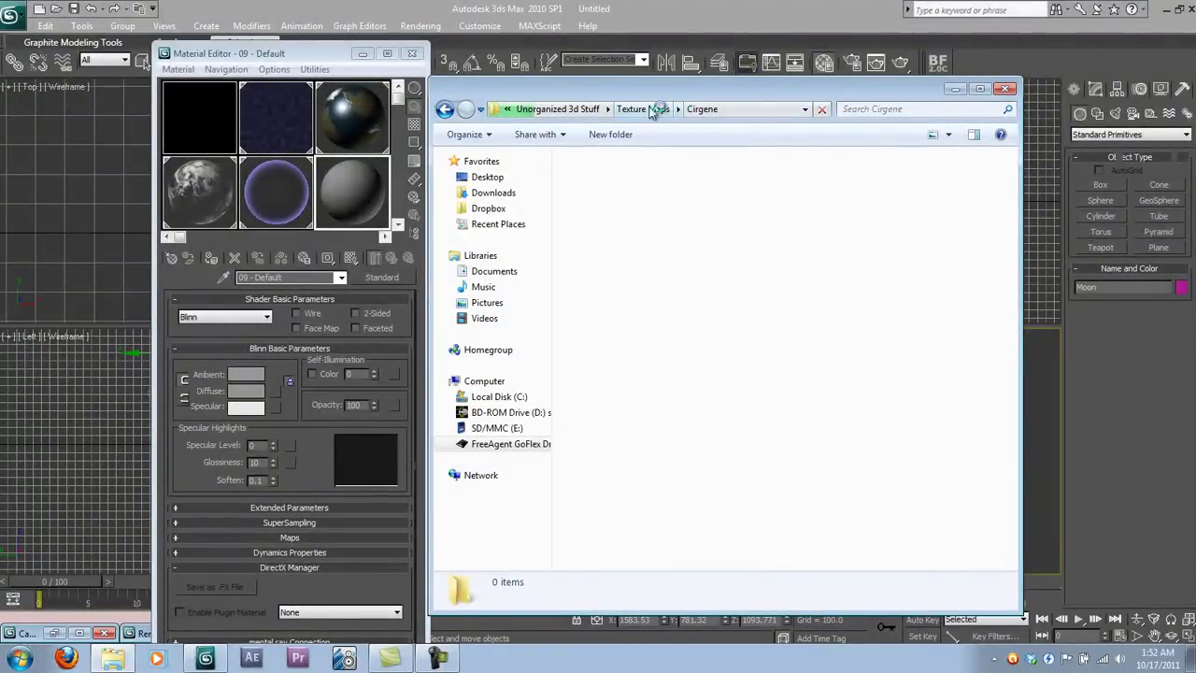
pyautogui.click(634, 111)
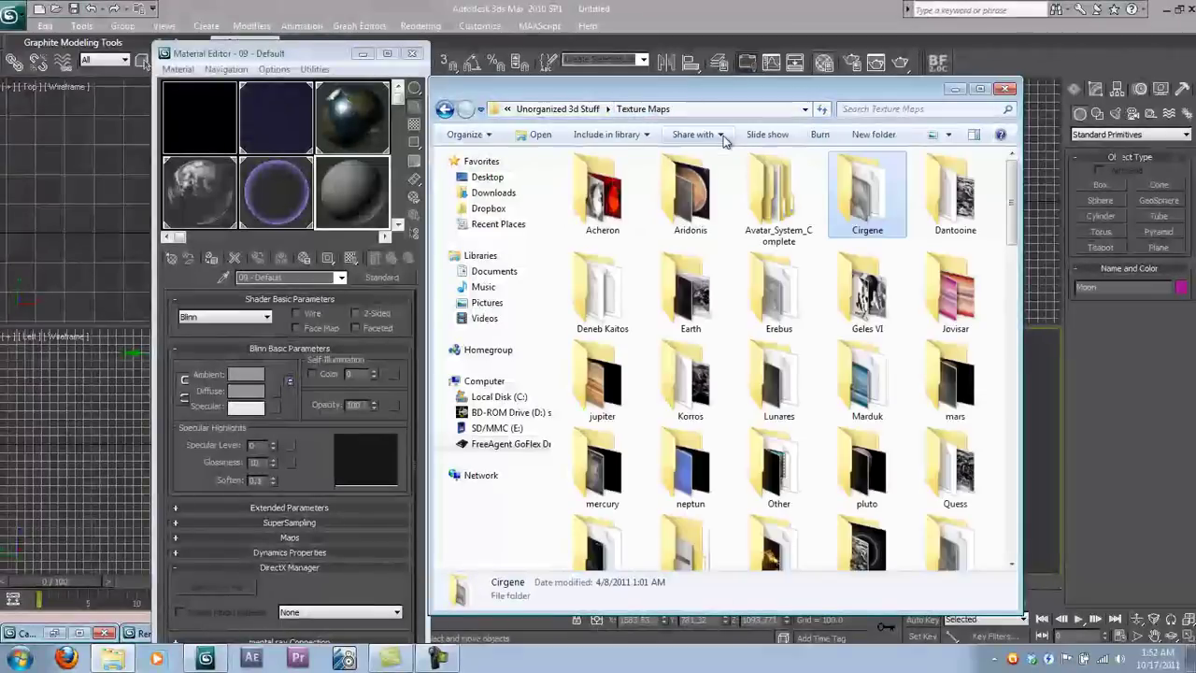
pyautogui.click(878, 321)
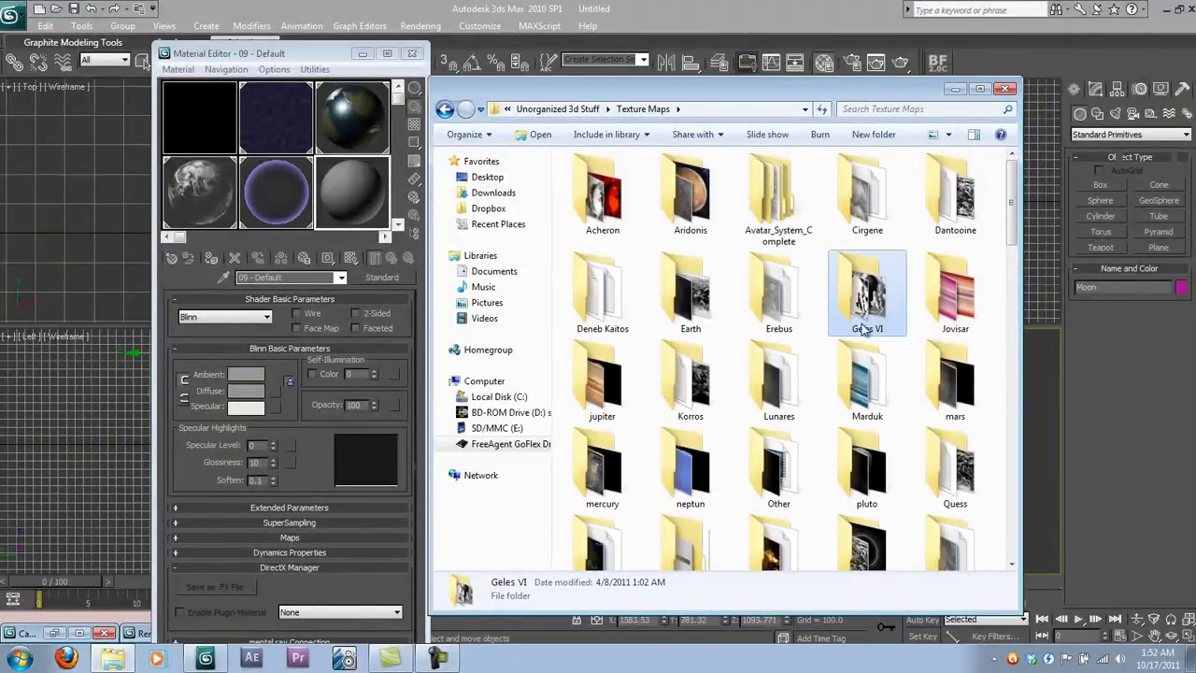
pyautogui.scroll(-3, 809, 385)
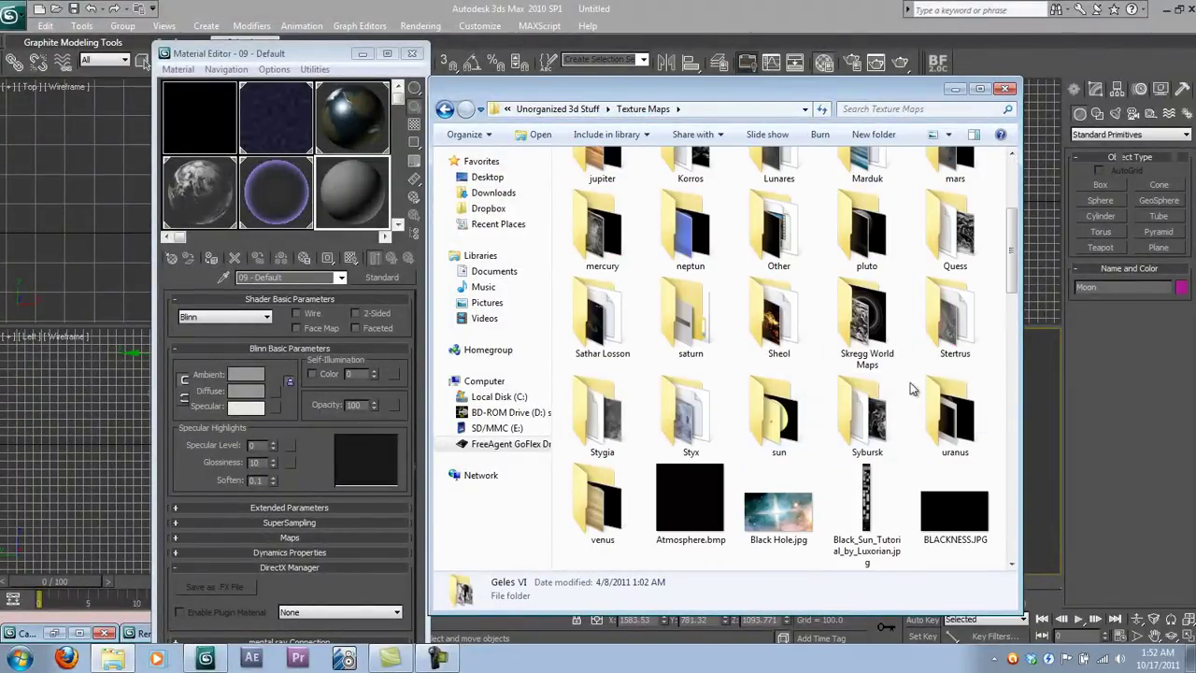
pyautogui.doubleClick(691, 415)
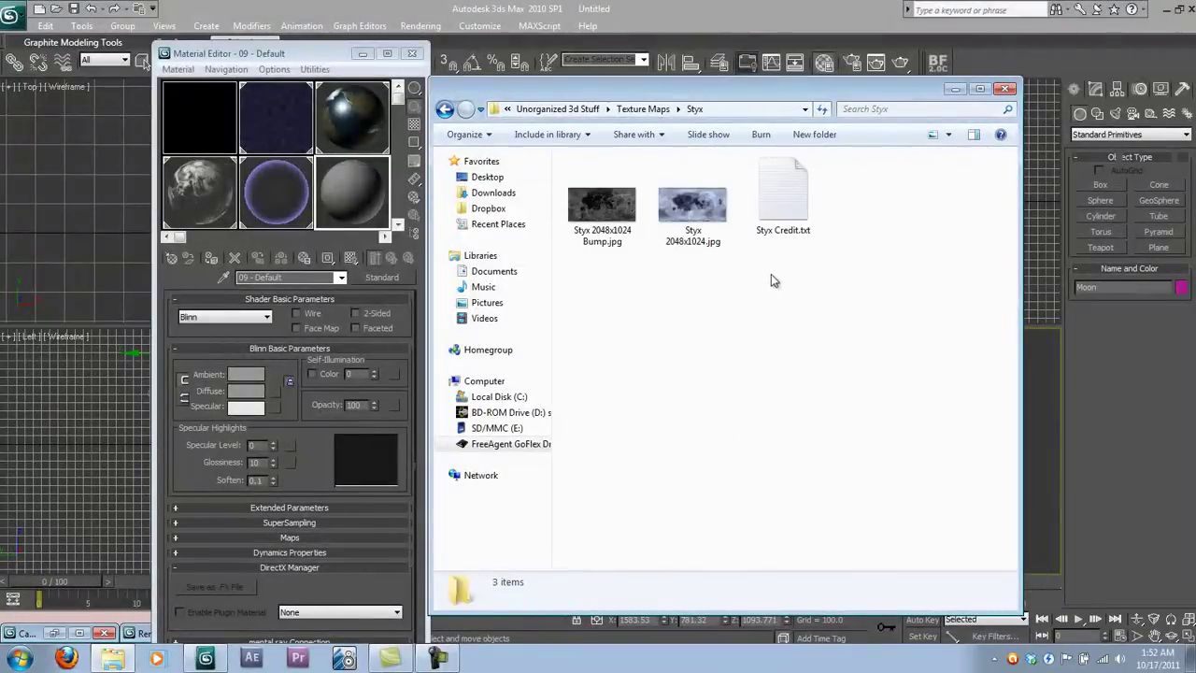
# Assign Styx 2048x1024.jpg as the Diffuse Color map and the Styx Bump image as the Bump map
pyautogui.click(275, 550)
pyautogui.click(280, 540)
pyautogui.hotkey('alt', 'Tab')
pyautogui.moveTo(692, 205); pyautogui.dragTo(339, 345)
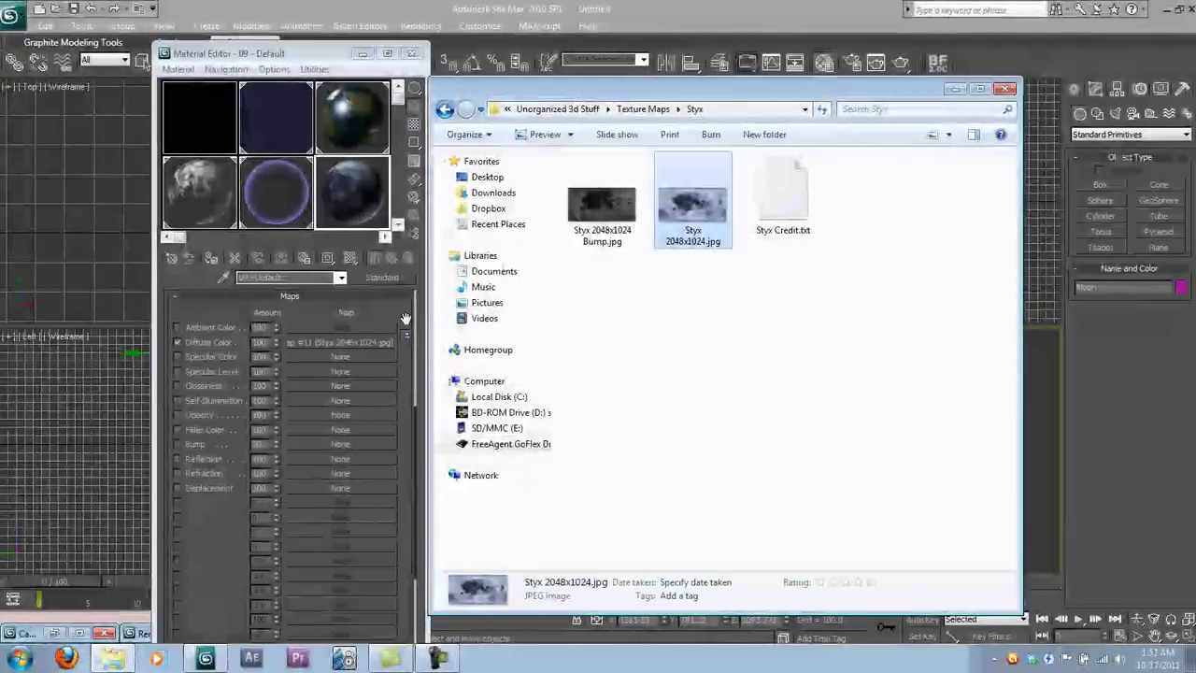
pyautogui.moveTo(602, 206); pyautogui.dragTo(356, 343)
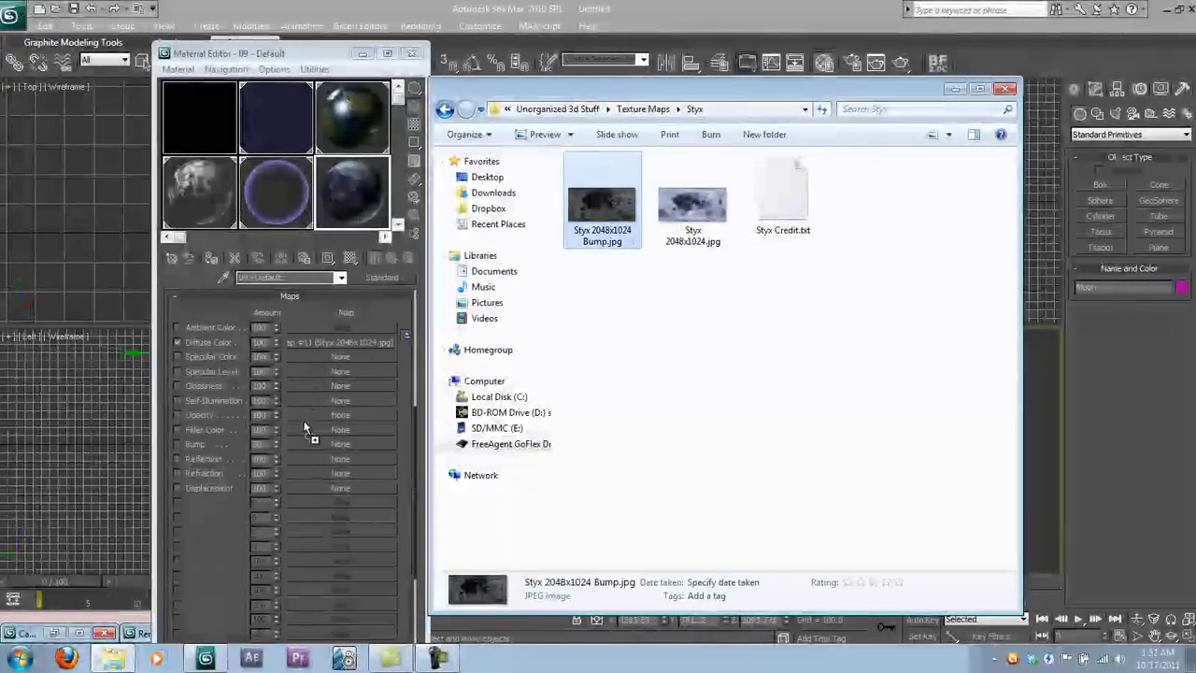
pyautogui.moveTo(304, 422); pyautogui.dragTo(318, 444)
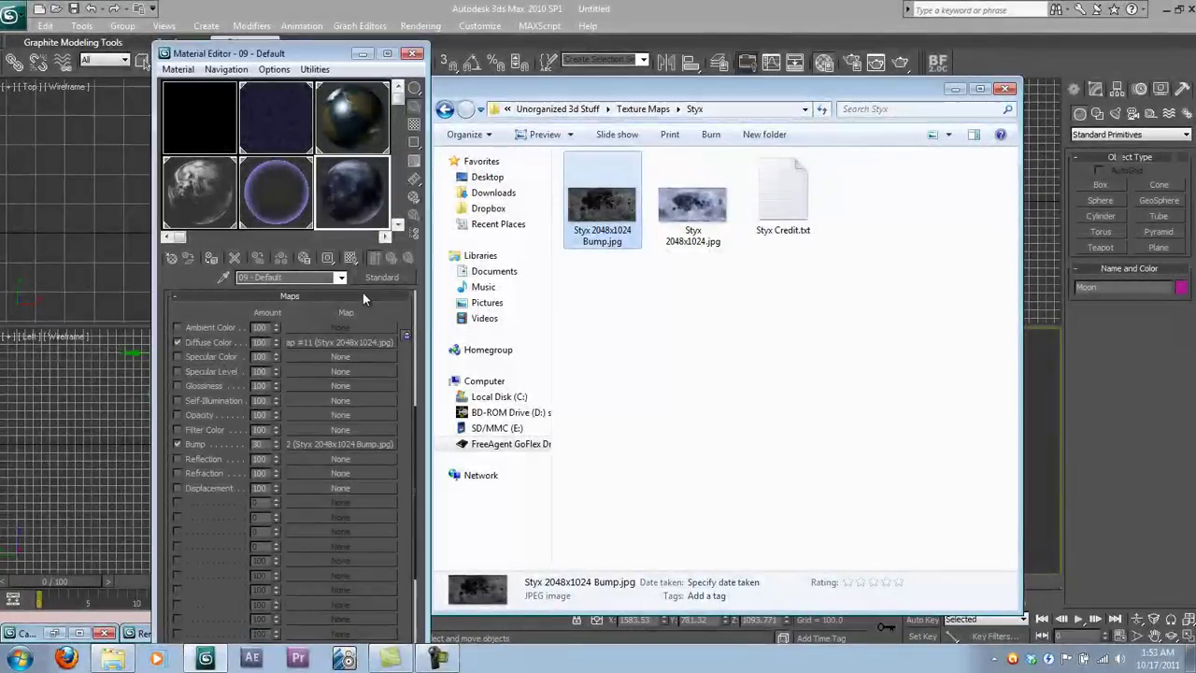
pyautogui.click(363, 296)
# Set Material 09 - Default's diffuse colour to black (RGB 0), then minimize the Material Editor
pyautogui.click(246, 387)
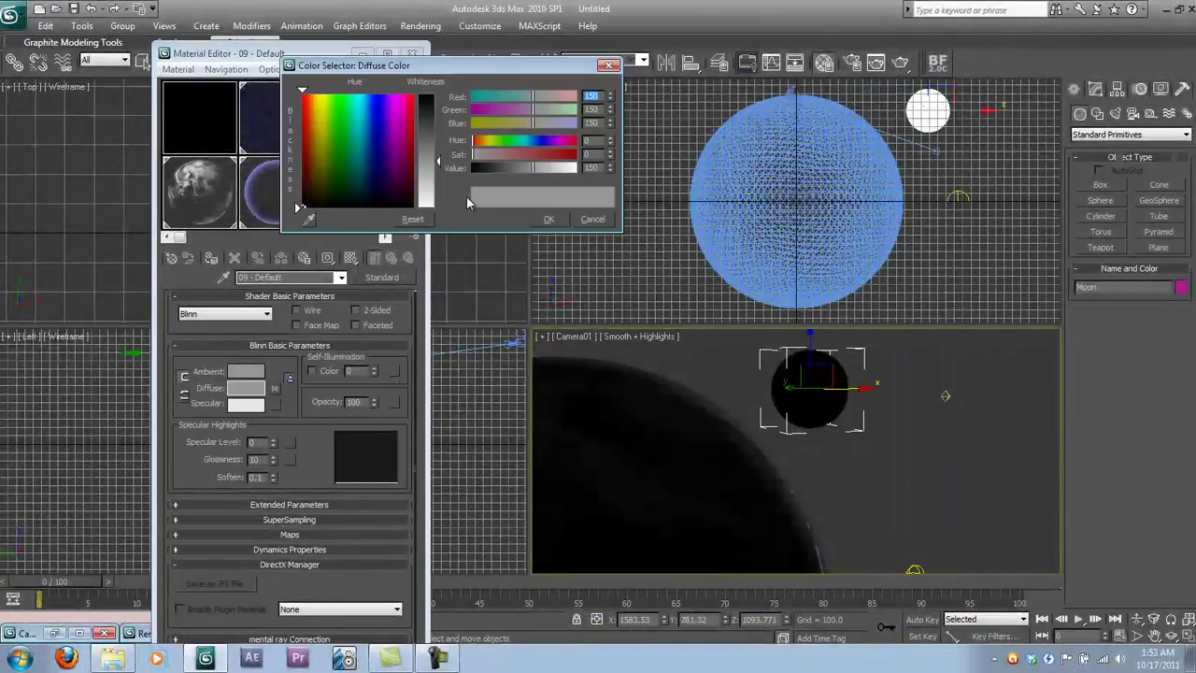
pyautogui.moveTo(428, 196); pyautogui.dragTo(438, 94)
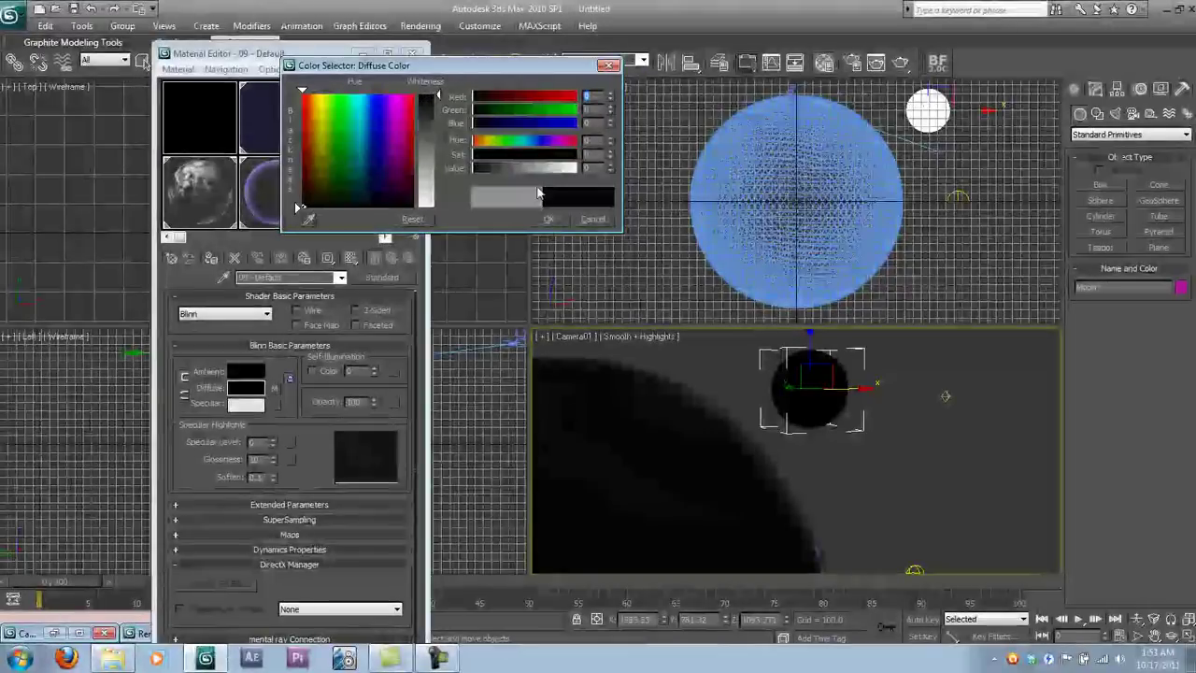
pyautogui.click(548, 219)
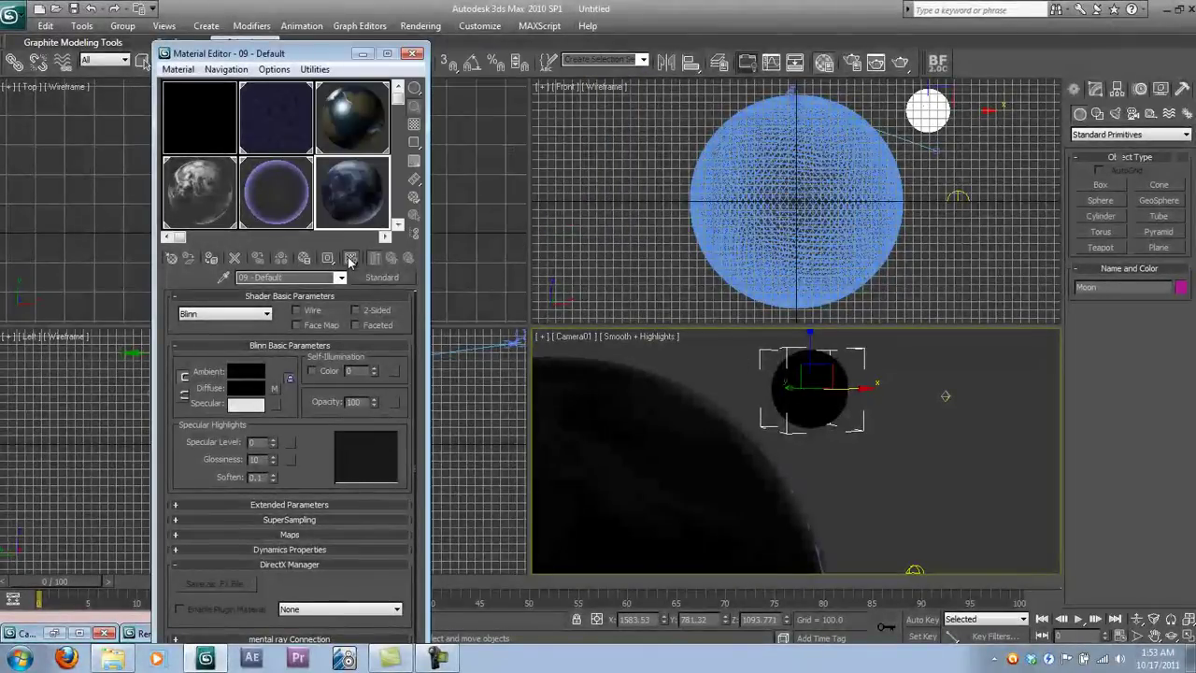
pyautogui.click(718, 362)
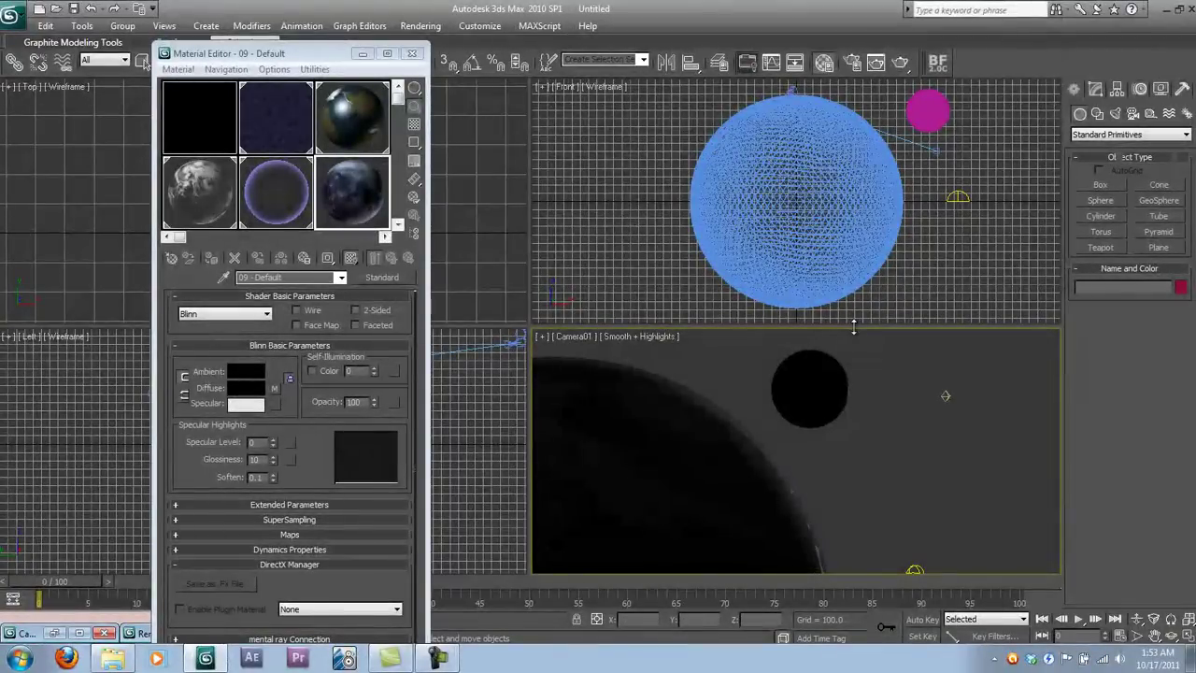
pyautogui.click(363, 53)
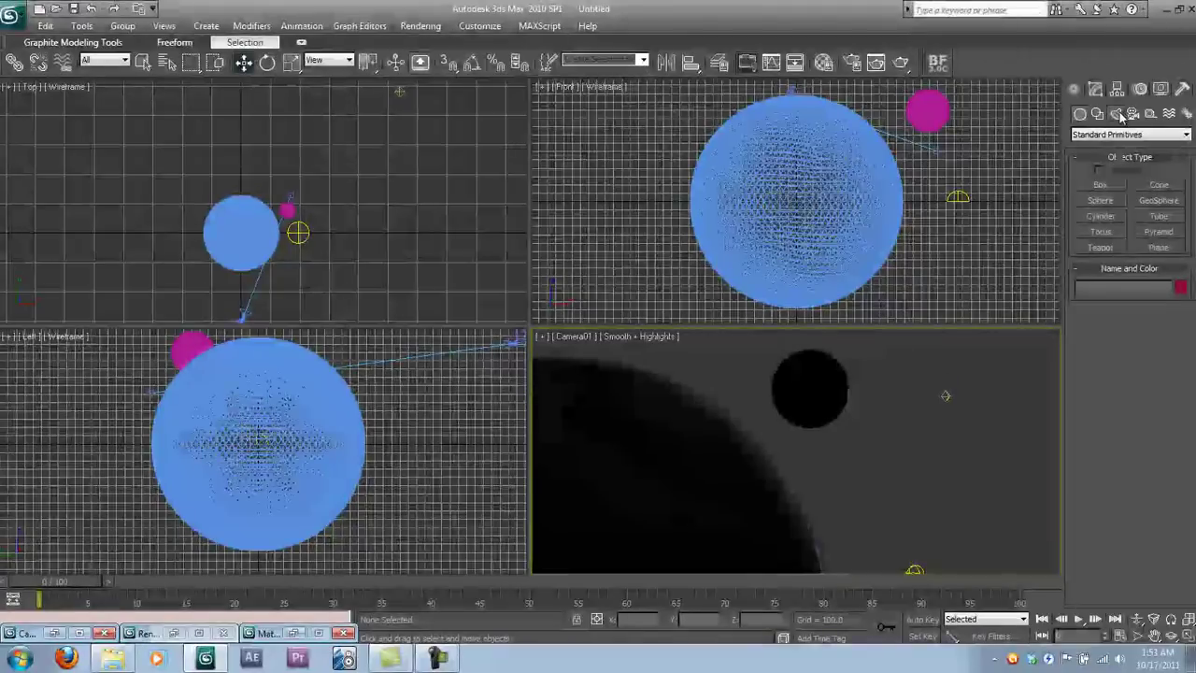
# Create an Omni light in the Top viewport
pyautogui.click(1115, 113)
pyautogui.click(1102, 216)
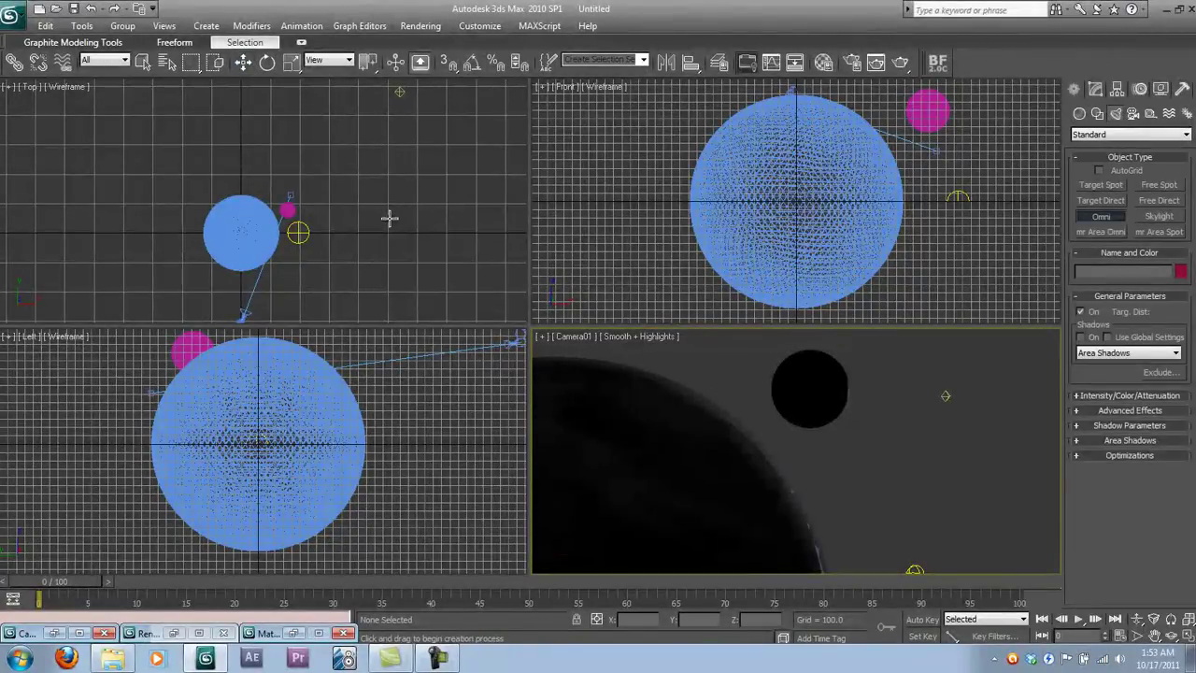
pyautogui.click(474, 199)
# Select the Planet by name and inspect its material's texture maps in the Material Editor
pyautogui.click(243, 62)
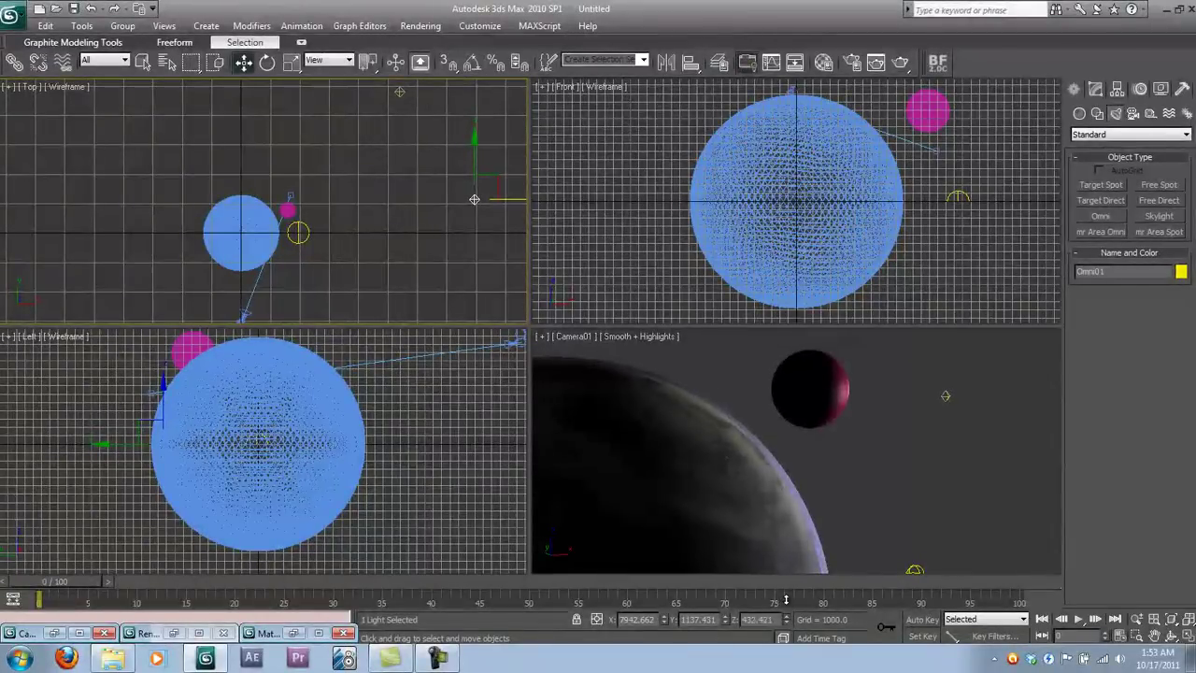
pyautogui.click(832, 387)
pyautogui.press('h')
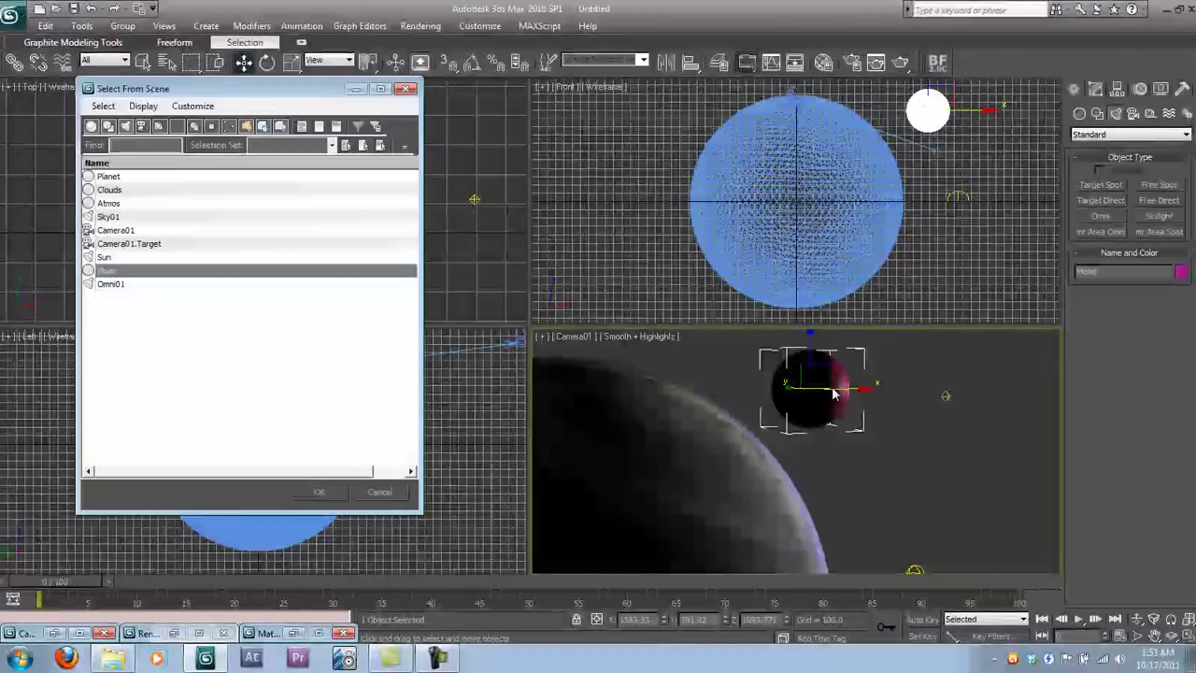
pyautogui.doubleClick(133, 177)
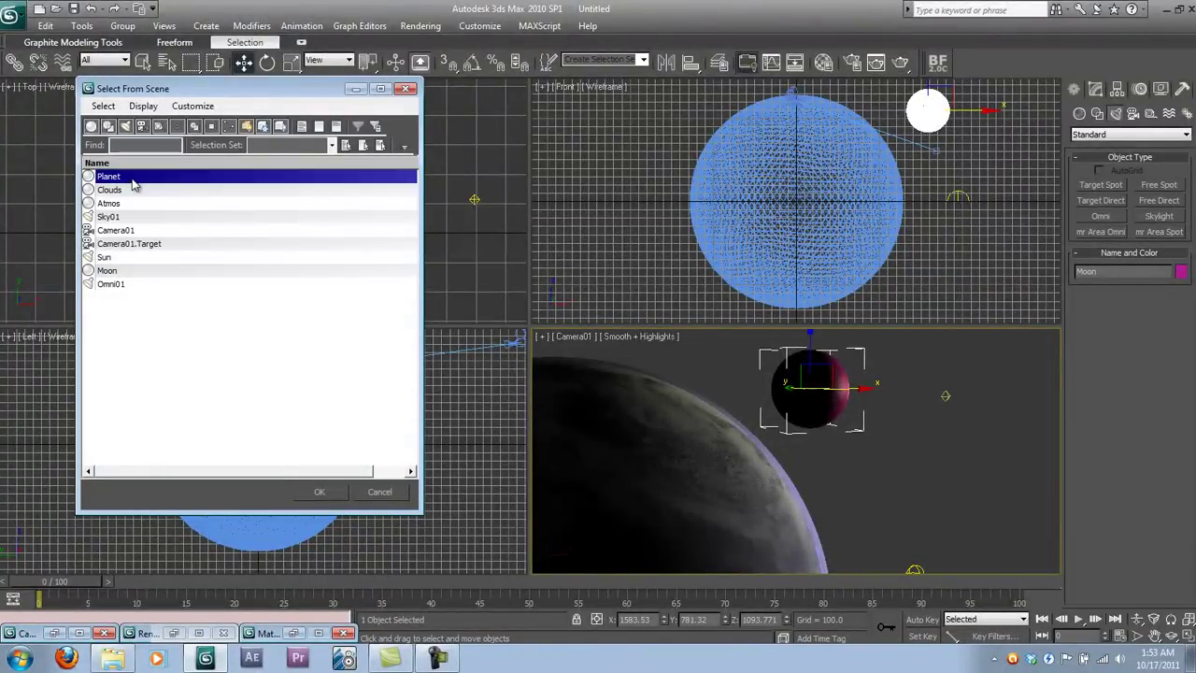
pyautogui.press('m')
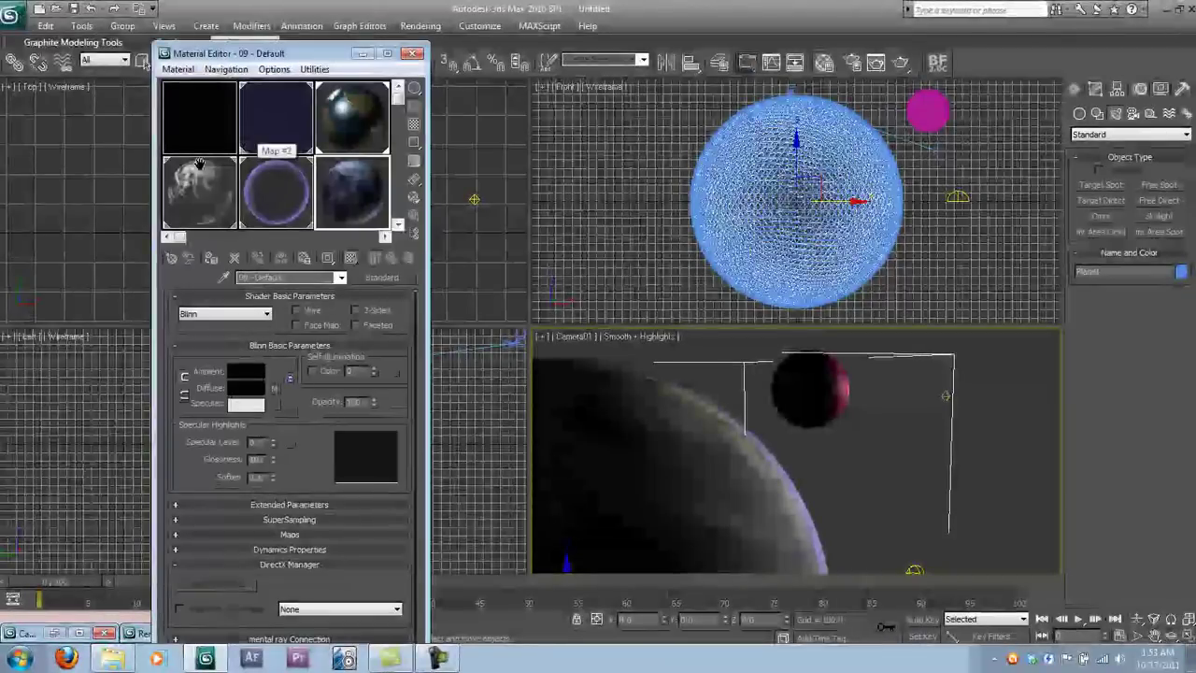
pyautogui.click(261, 216)
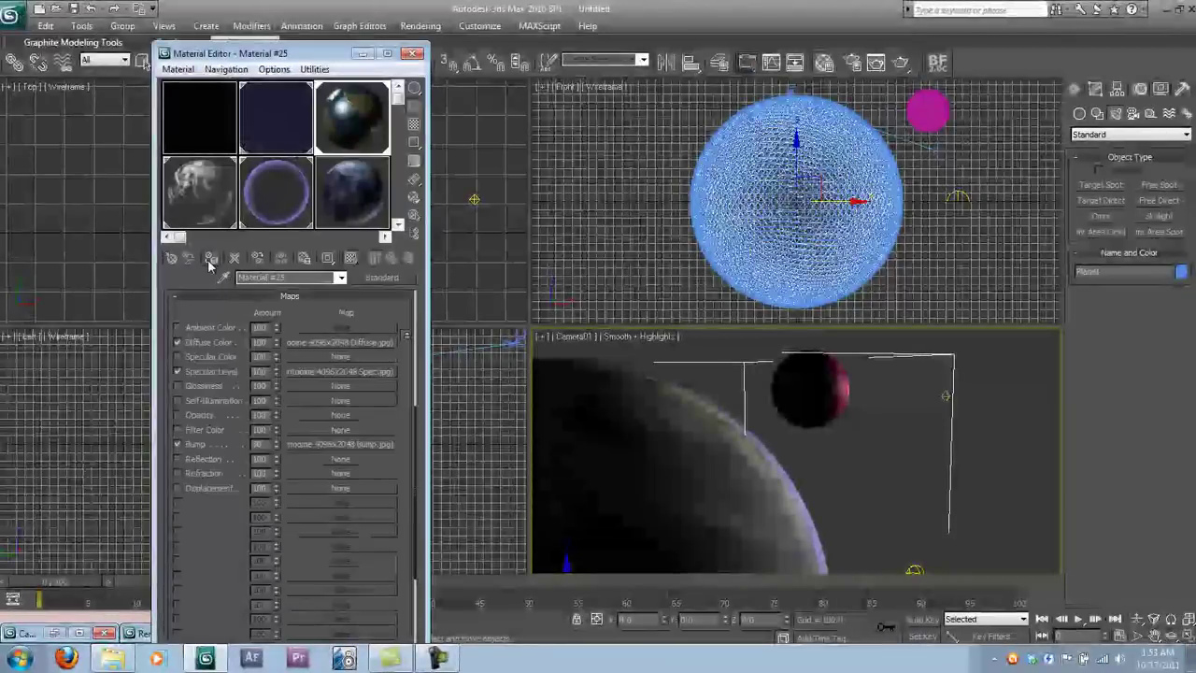
# Assign the textured moon material 09 - Default to the Moon sphere
pyautogui.click(811, 375)
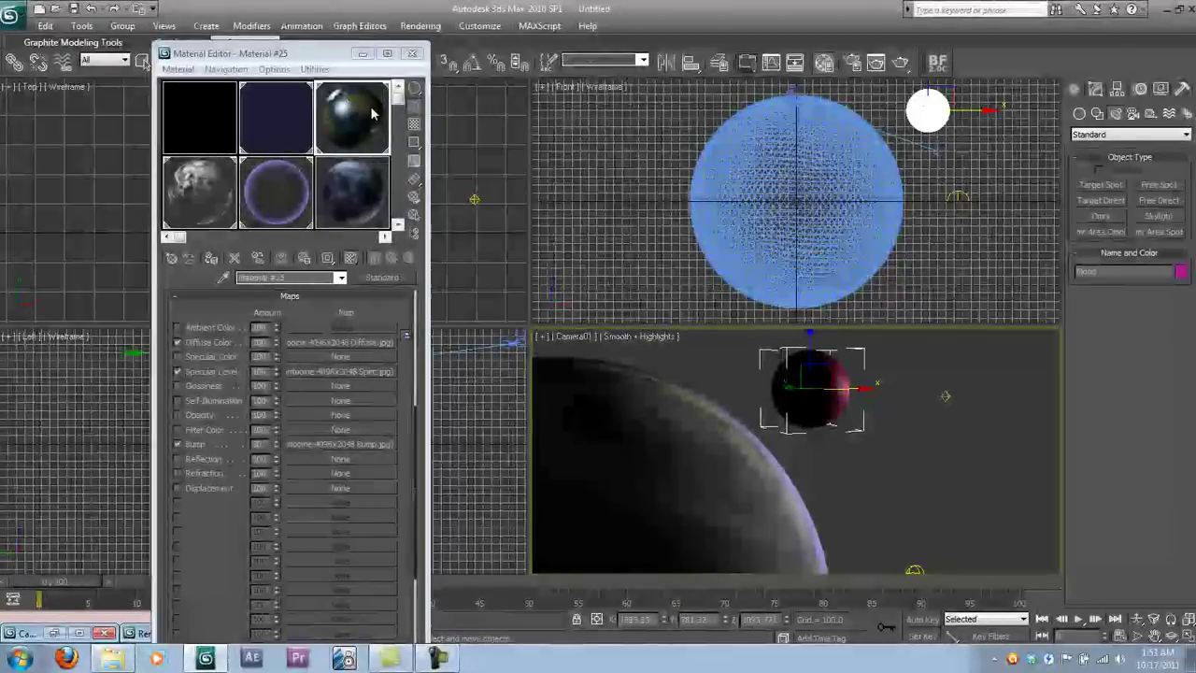
pyautogui.click(374, 201)
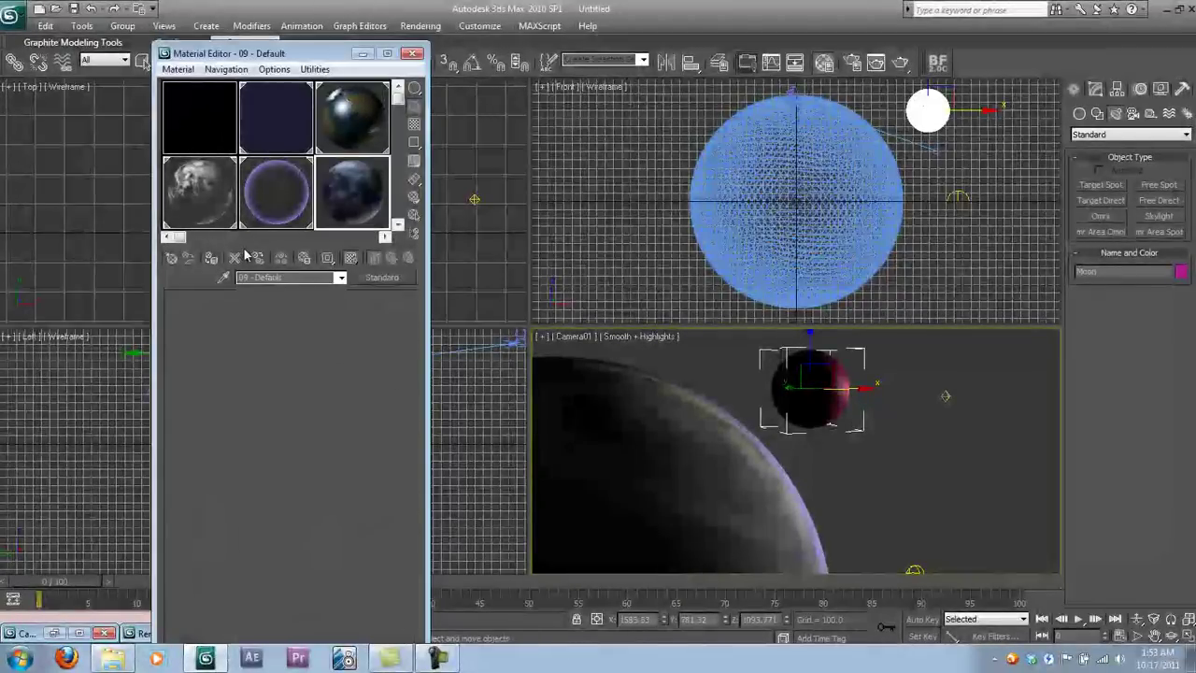
pyautogui.click(212, 261)
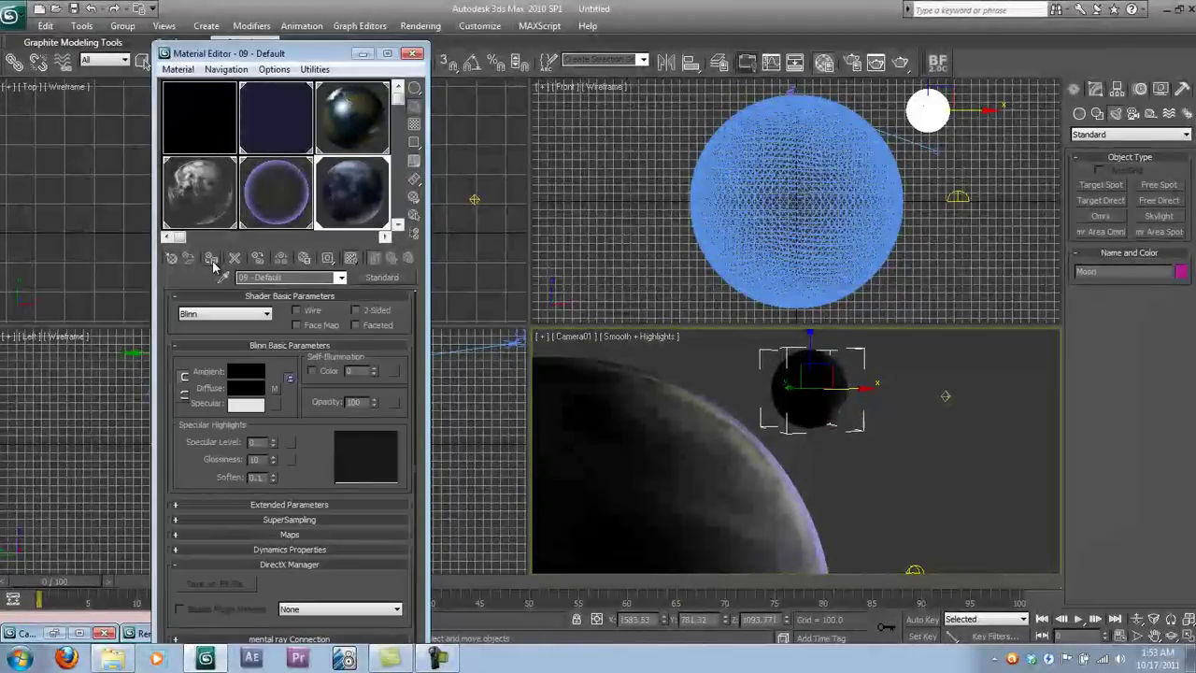
pyautogui.click(743, 375)
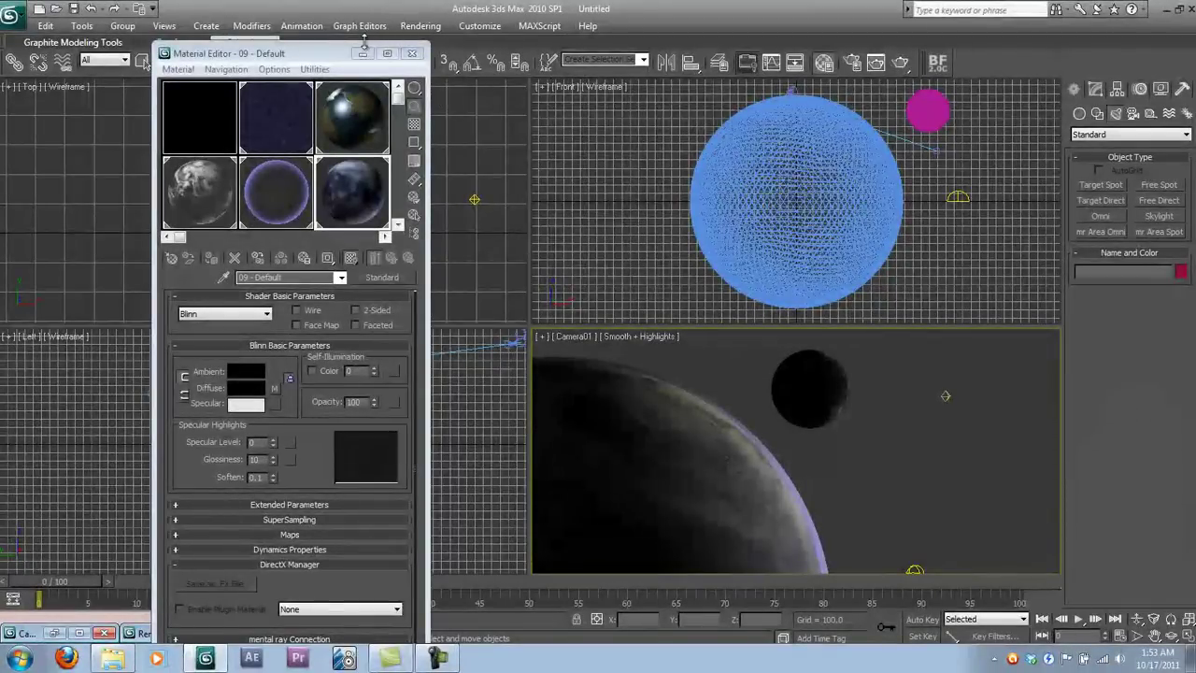
# Select the new omni light in the Top view and rename it Fill
pyautogui.click(364, 53)
pyautogui.moveTo(447, 154); pyautogui.dragTo(515, 253)
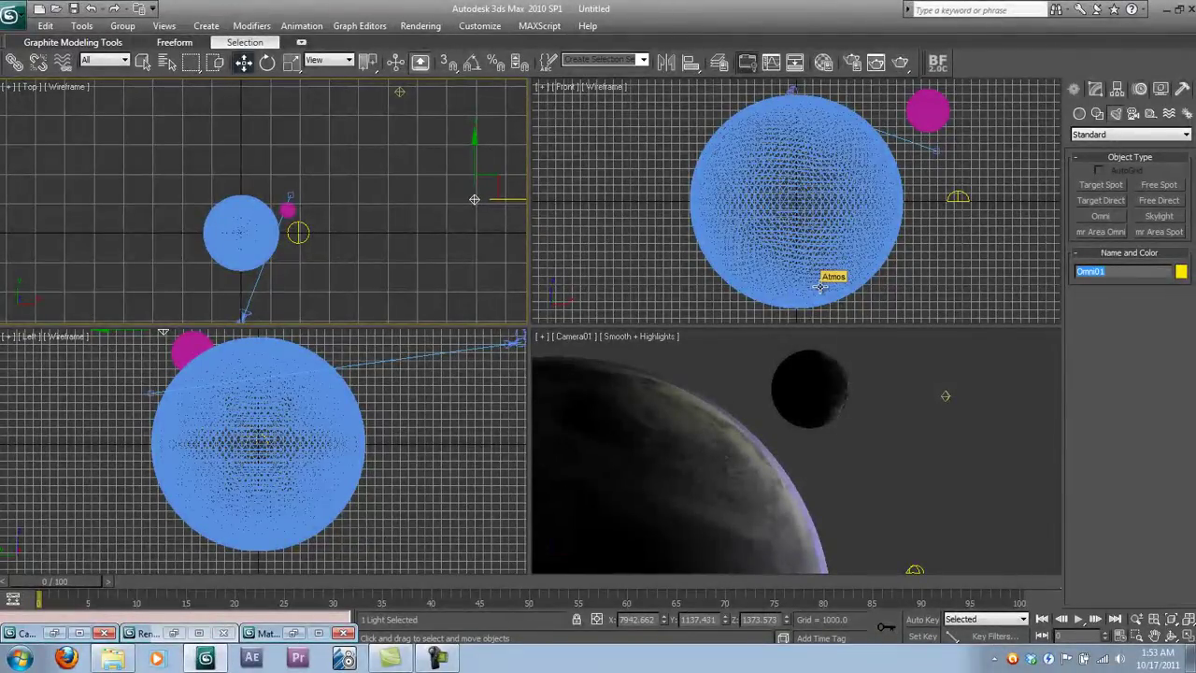
pyautogui.write('Fill')
# Raise the Fill light higher along the Z axis
pyautogui.moveTo(902, 380); pyautogui.dragTo(957, 412)
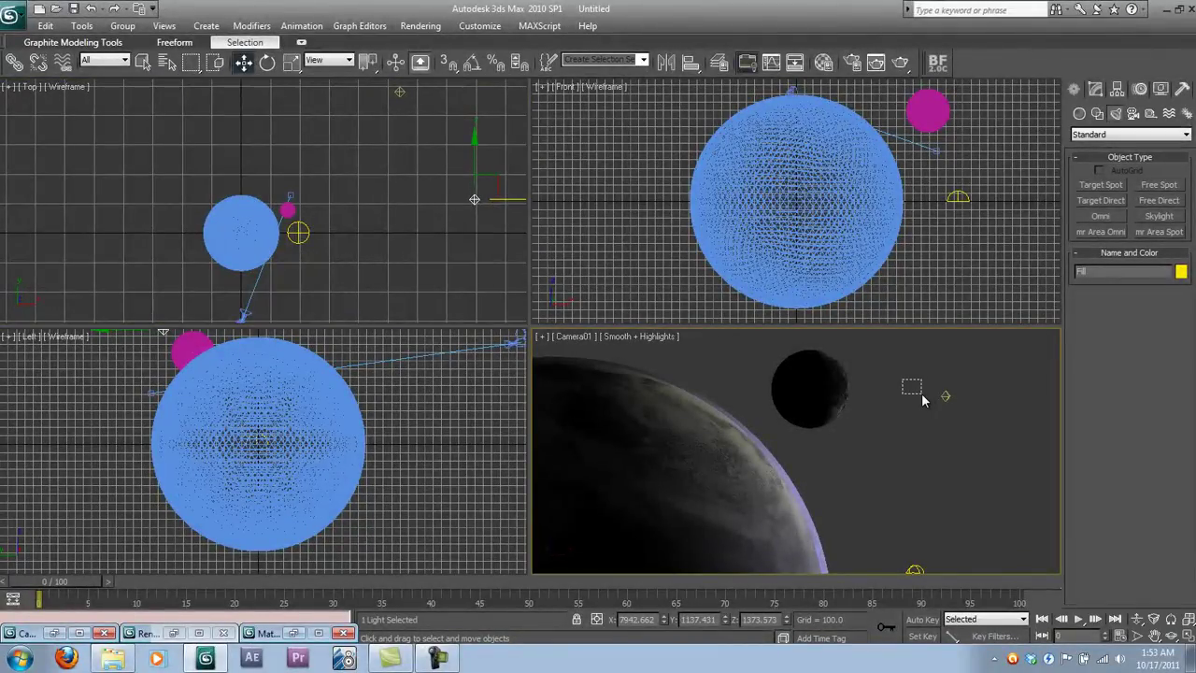
pyautogui.click(453, 167)
pyautogui.moveTo(406, 118); pyautogui.dragTo(378, 94)
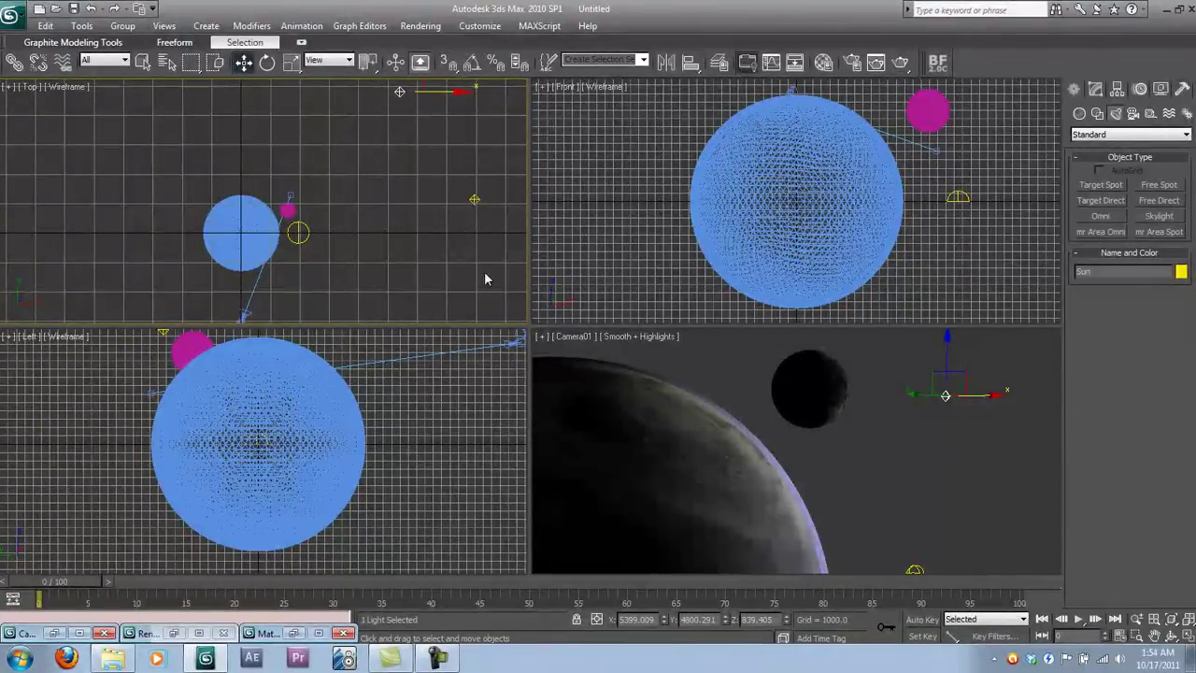
pyautogui.moveTo(465, 199); pyautogui.dragTo(503, 241)
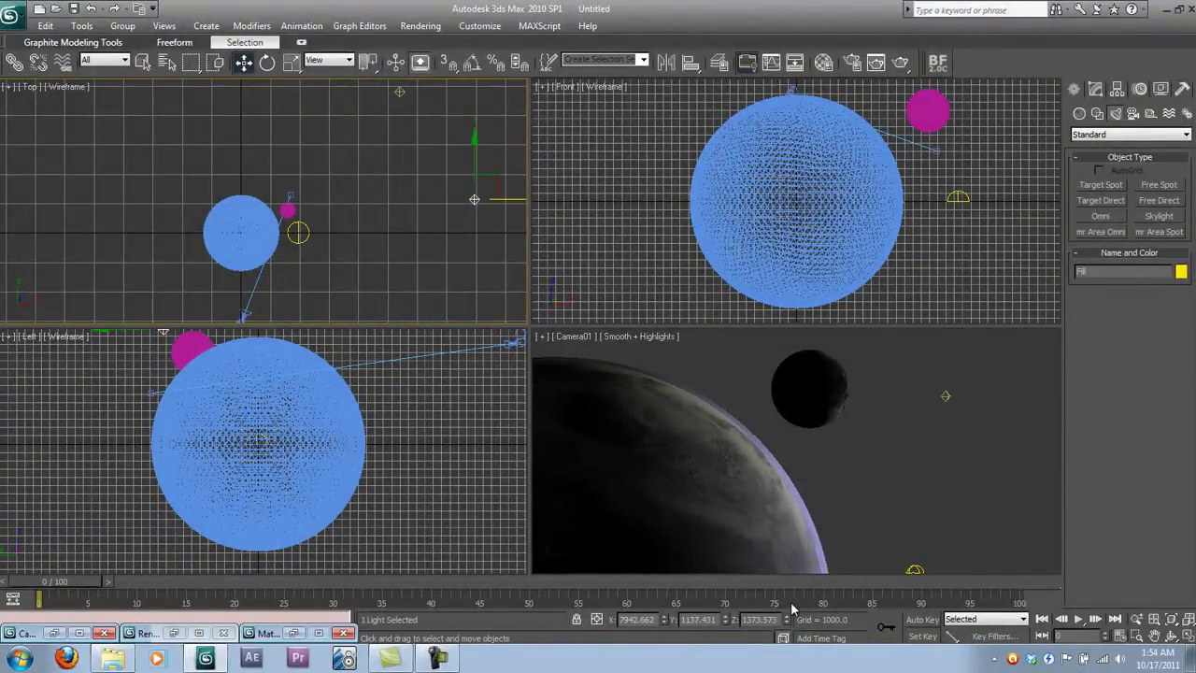
pyautogui.moveTo(790, 619); pyautogui.dragTo(792, 539)
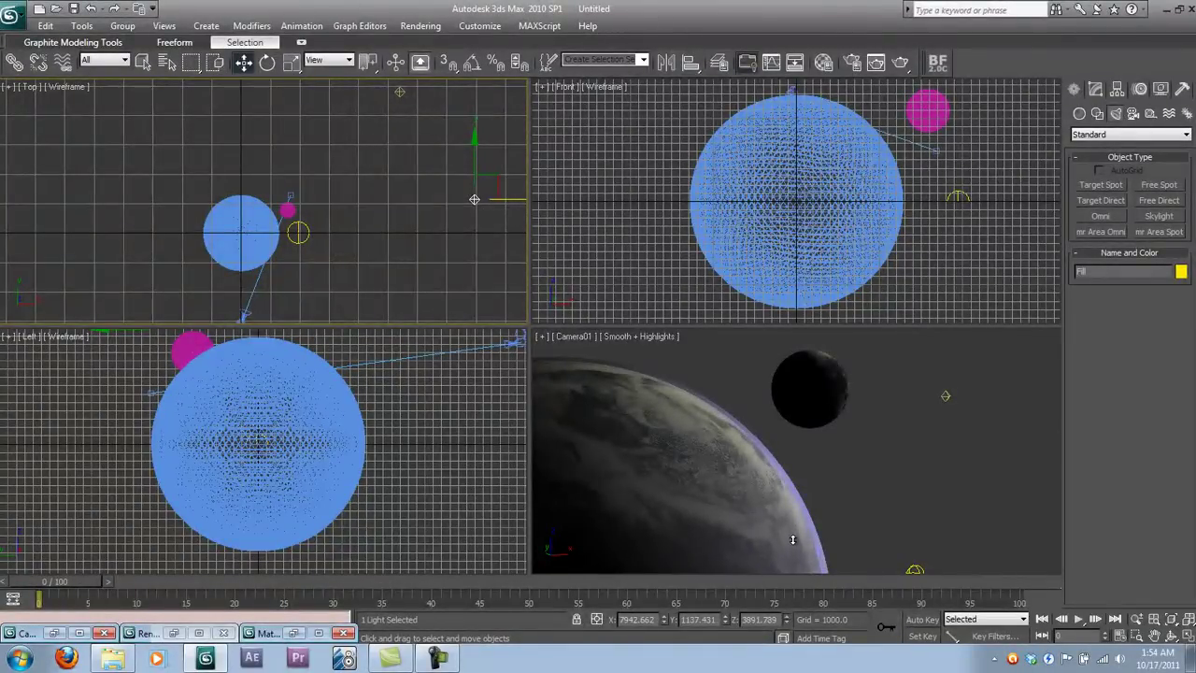
# Set the Fill light's multiplier to 1.2 in the Modify panel
pyautogui.rightClick(864, 470)
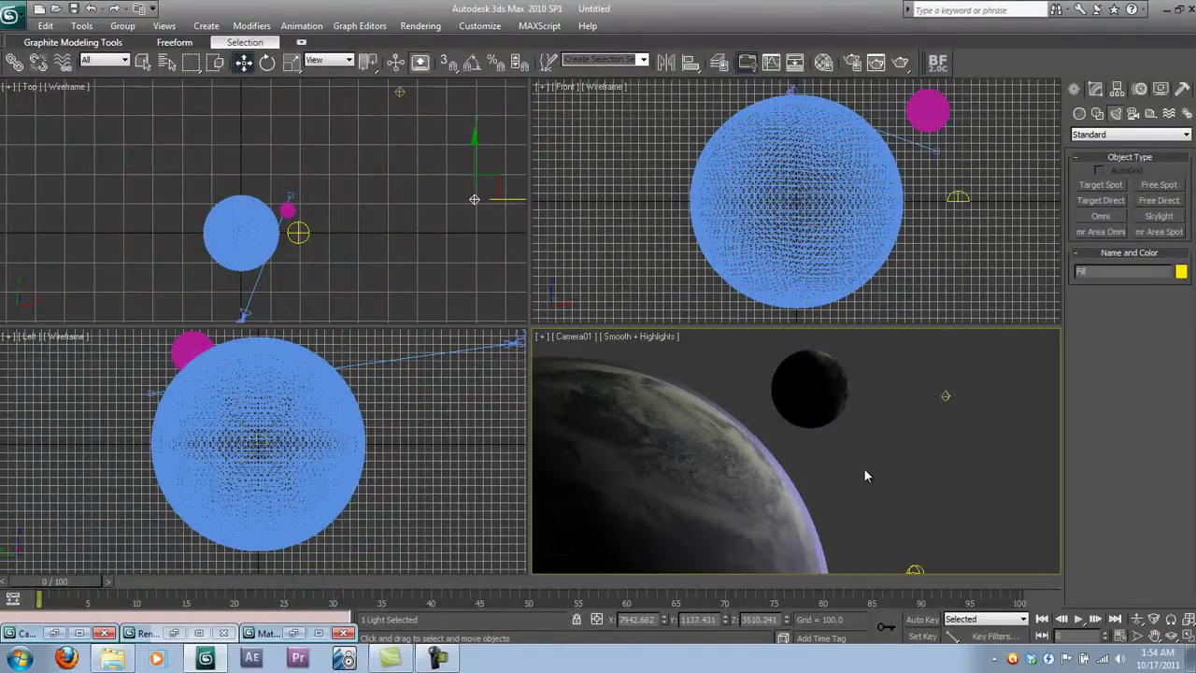
pyautogui.click(1097, 92)
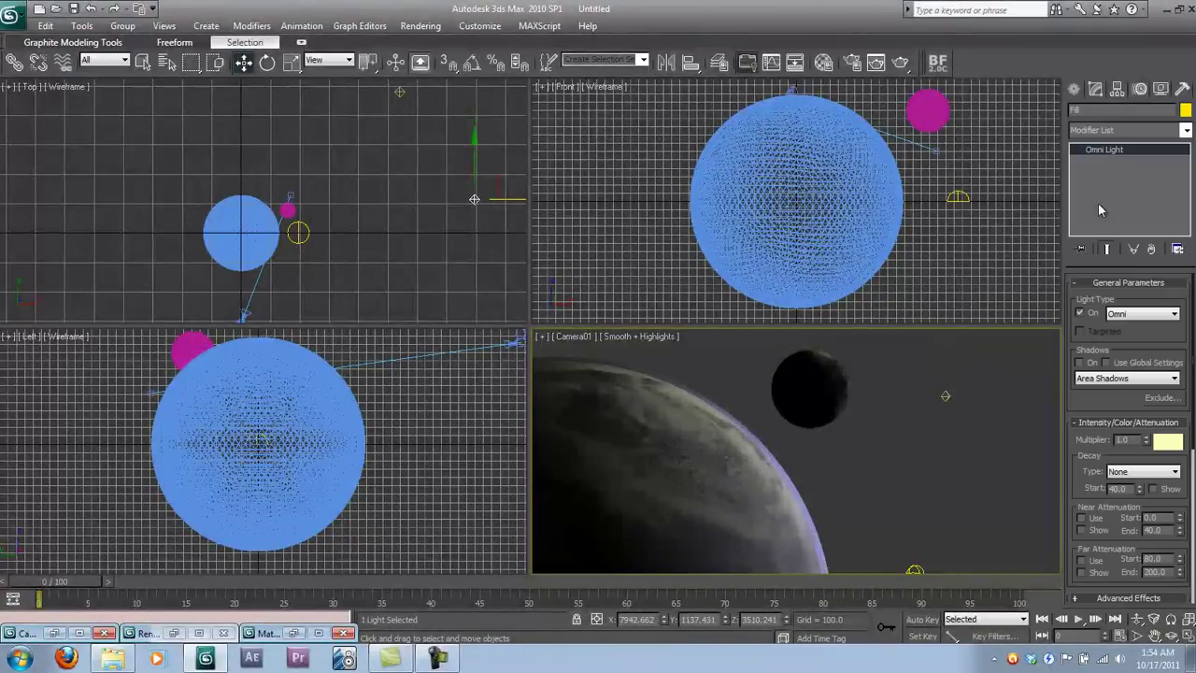
pyautogui.moveTo(1112, 396); pyautogui.dragTo(1110, 320)
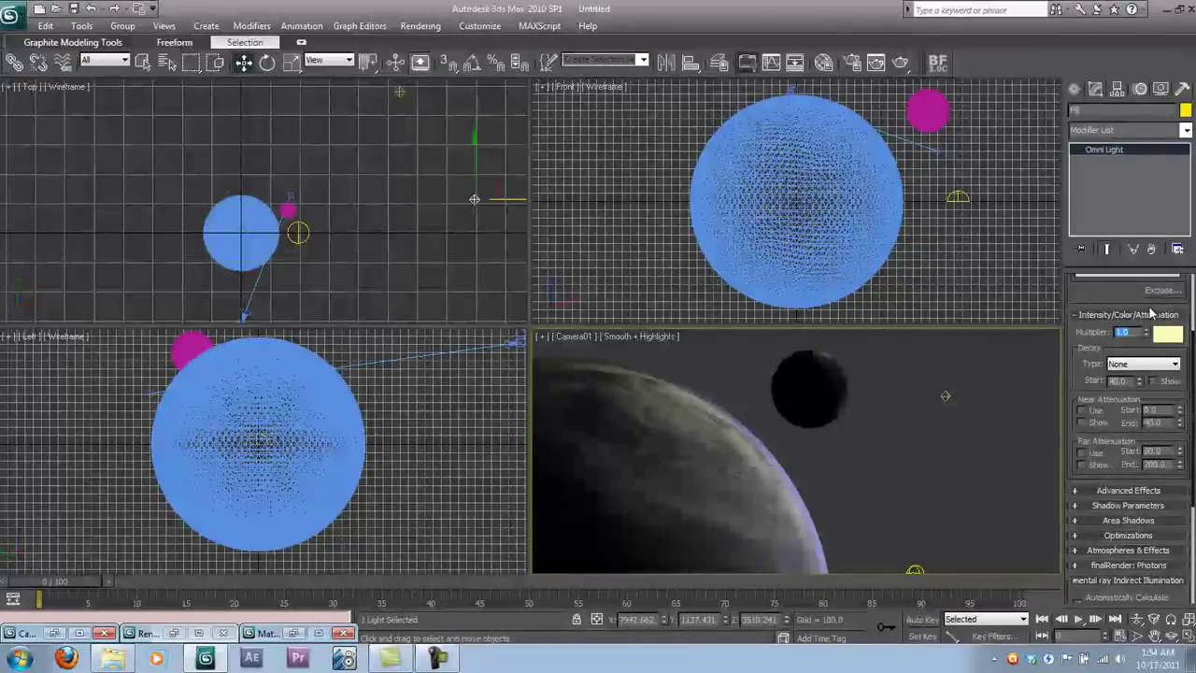
pyautogui.write('1.2')
pyautogui.press('Return')
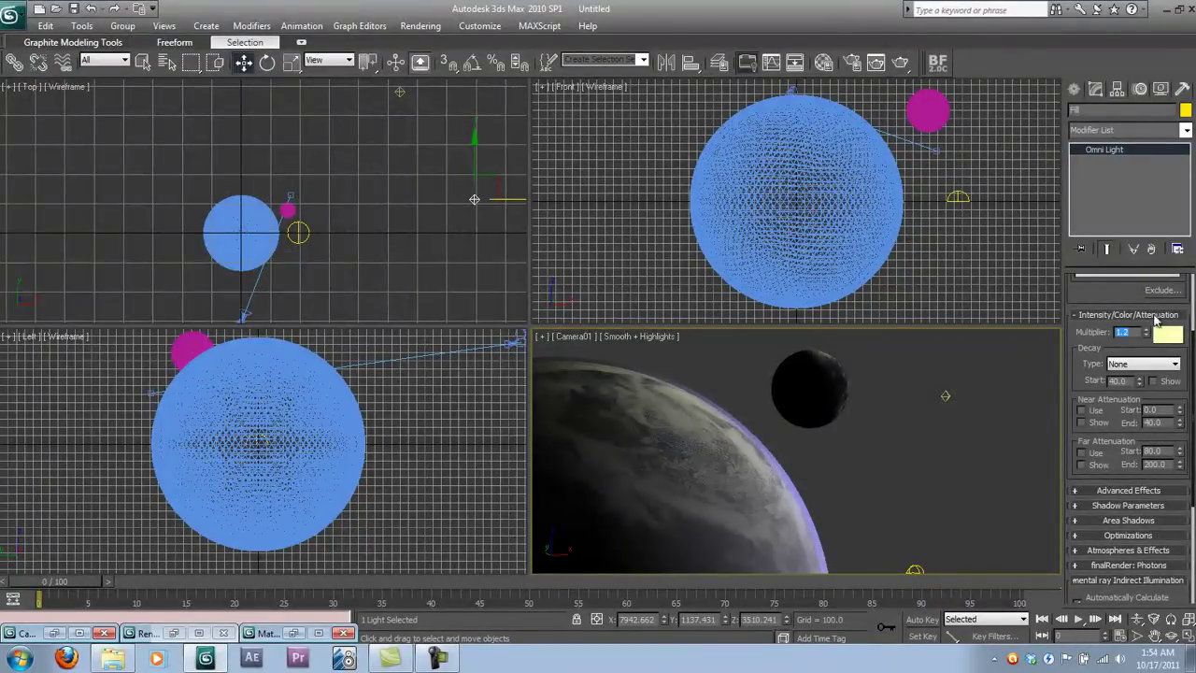
pyautogui.moveTo(1144, 267); pyautogui.dragTo(1144, 373)
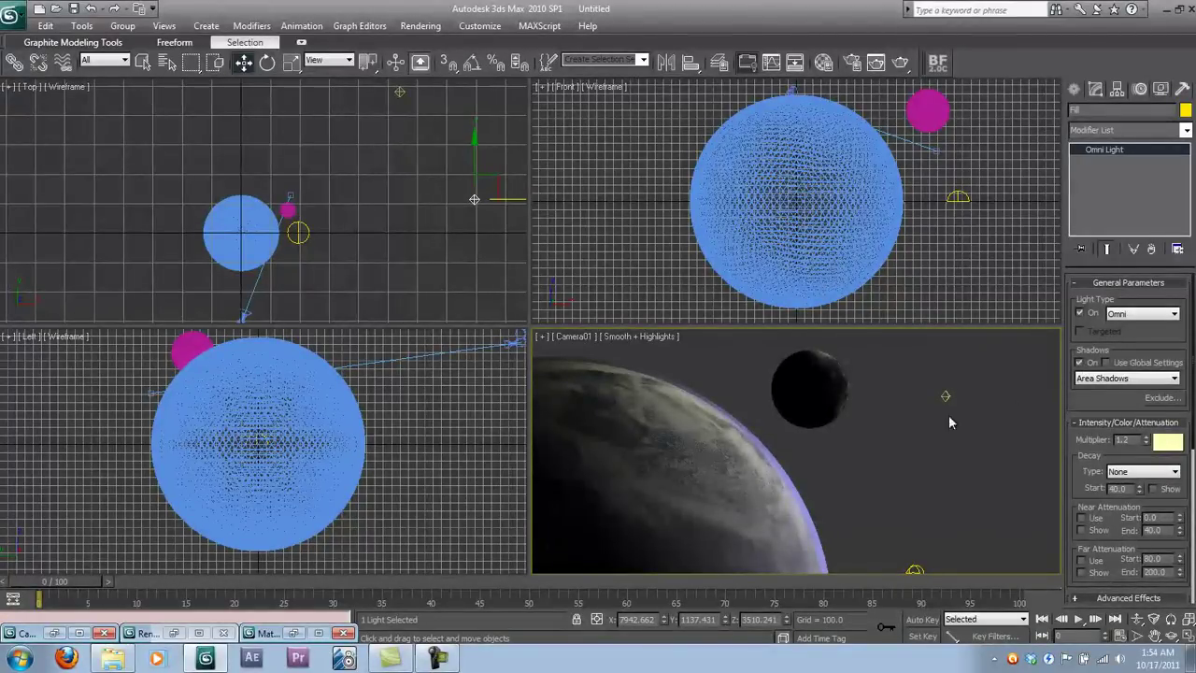
# Re-render Camera01 and maximize the Rendered Frame Window to show the moon, planet and sun
pyautogui.click(54, 633)
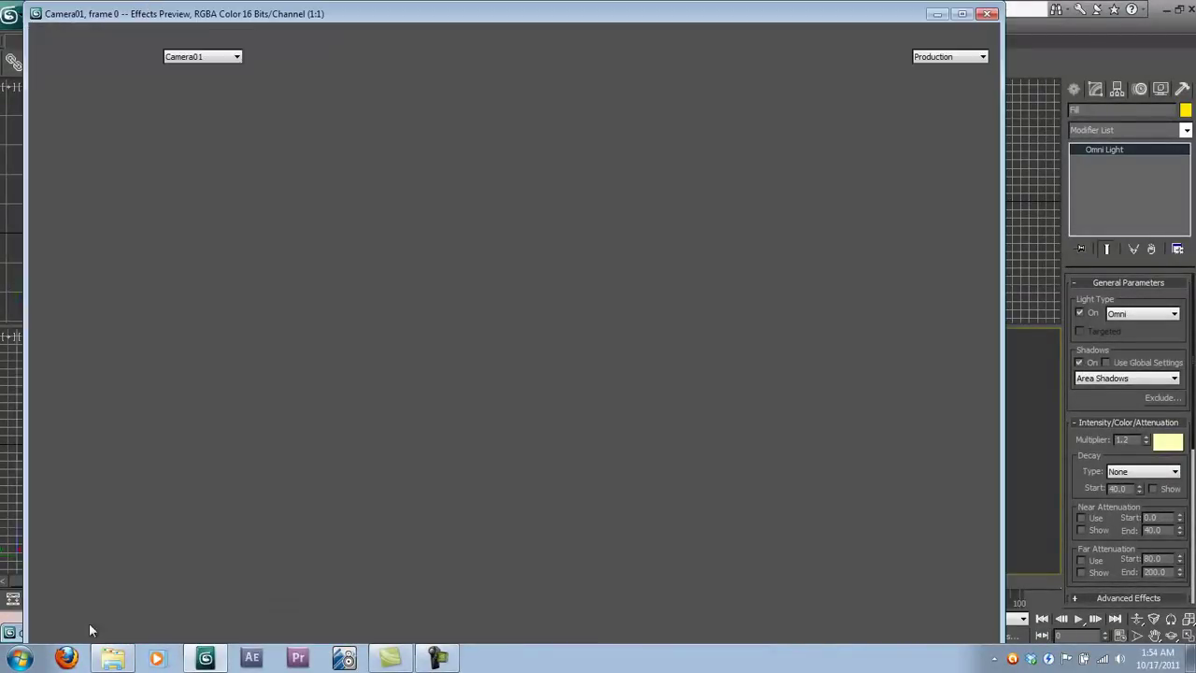
pyautogui.click(958, 44)
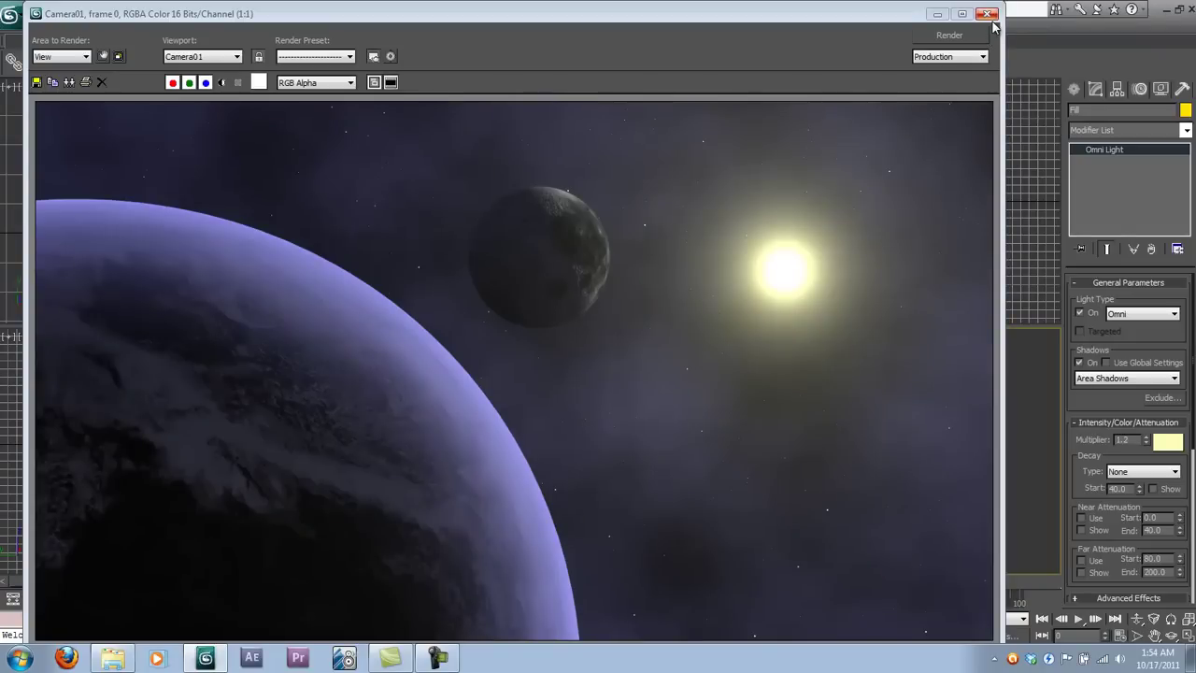
pyautogui.click(963, 14)
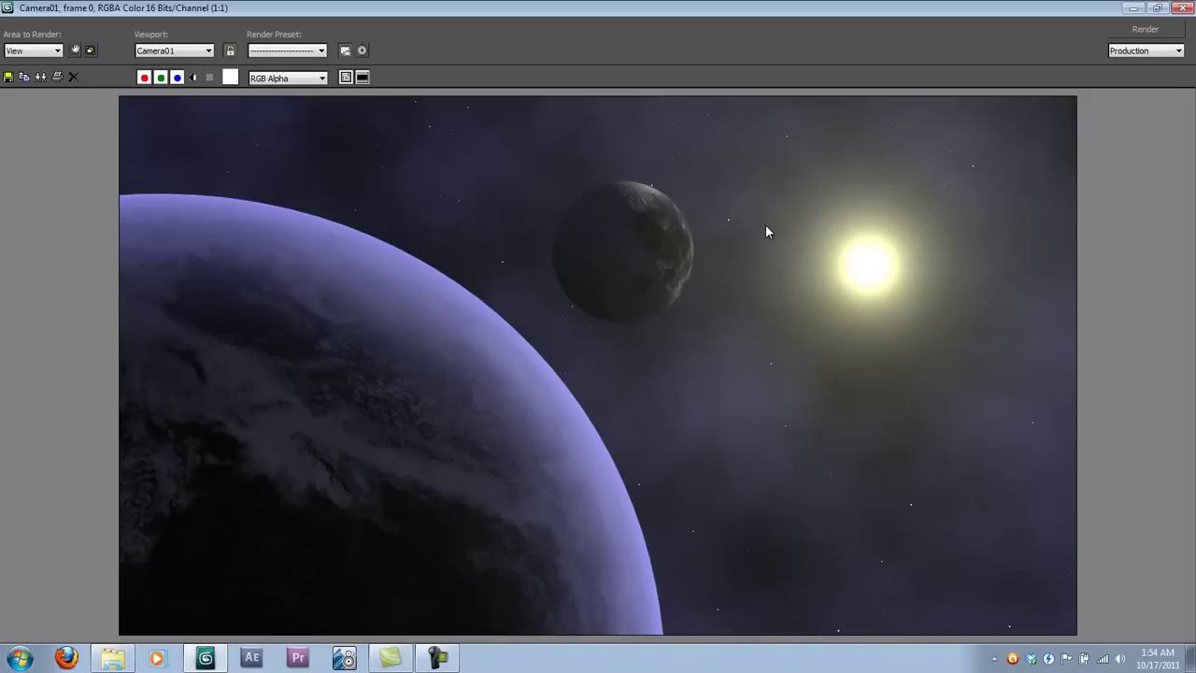